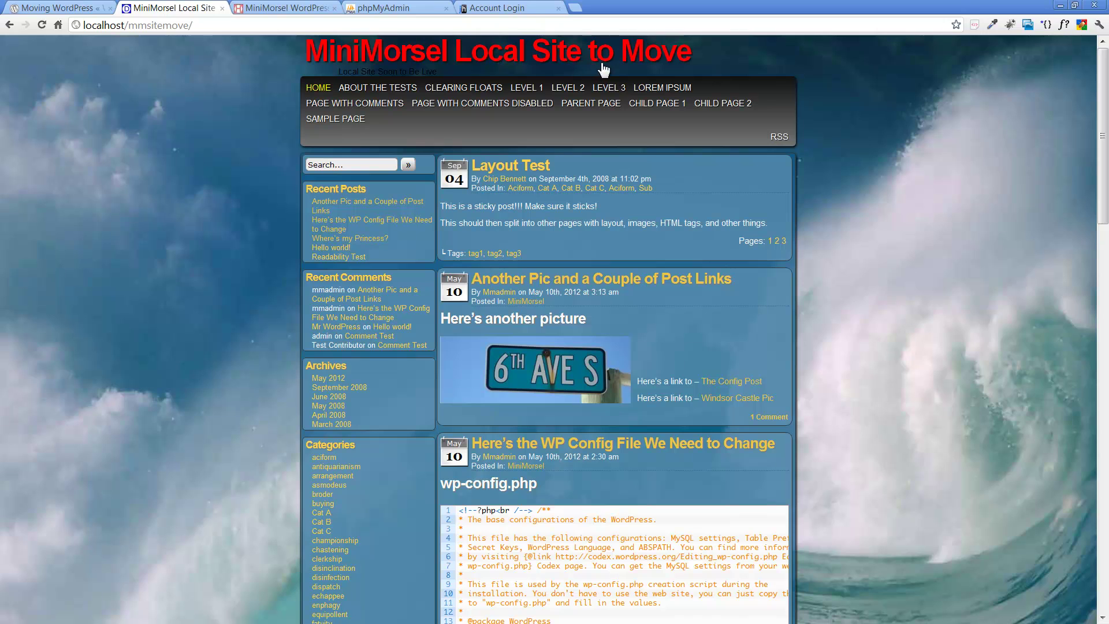
Step: View the temporary site at waimanusolutions.com/themedev1/, select its URL, then return to the local site and the plan
left_click(285, 9)
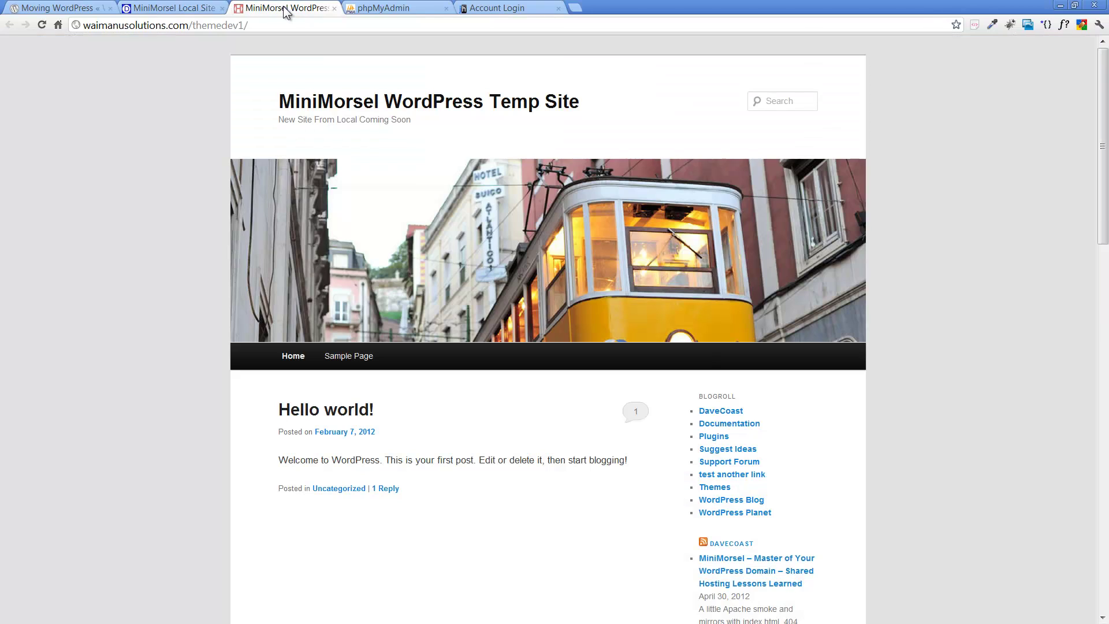
left_click(140, 25)
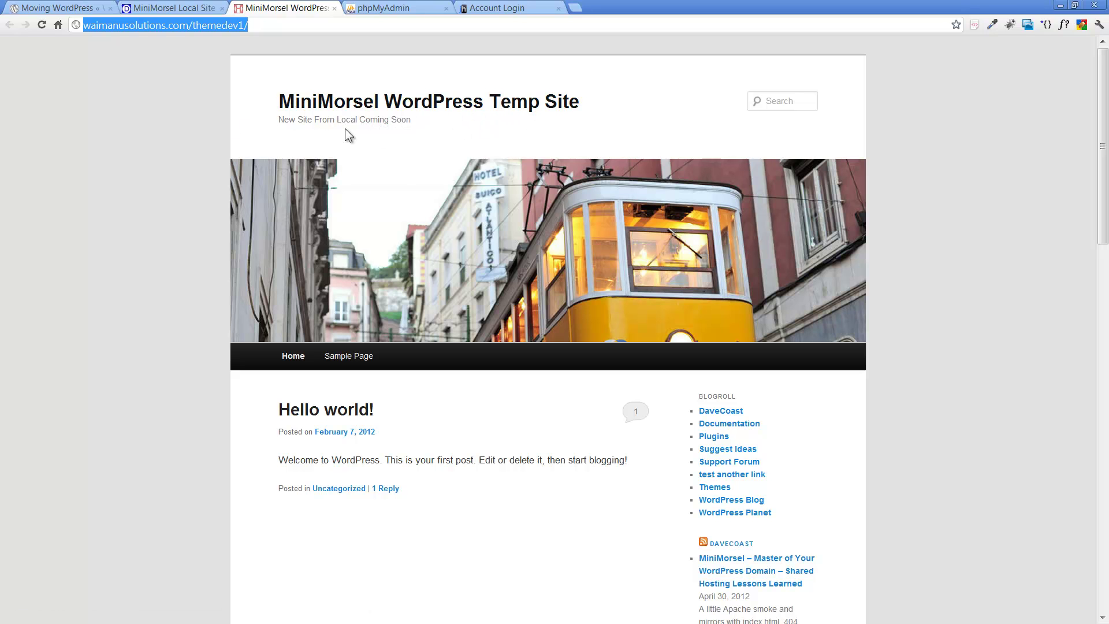
left_click(175, 8)
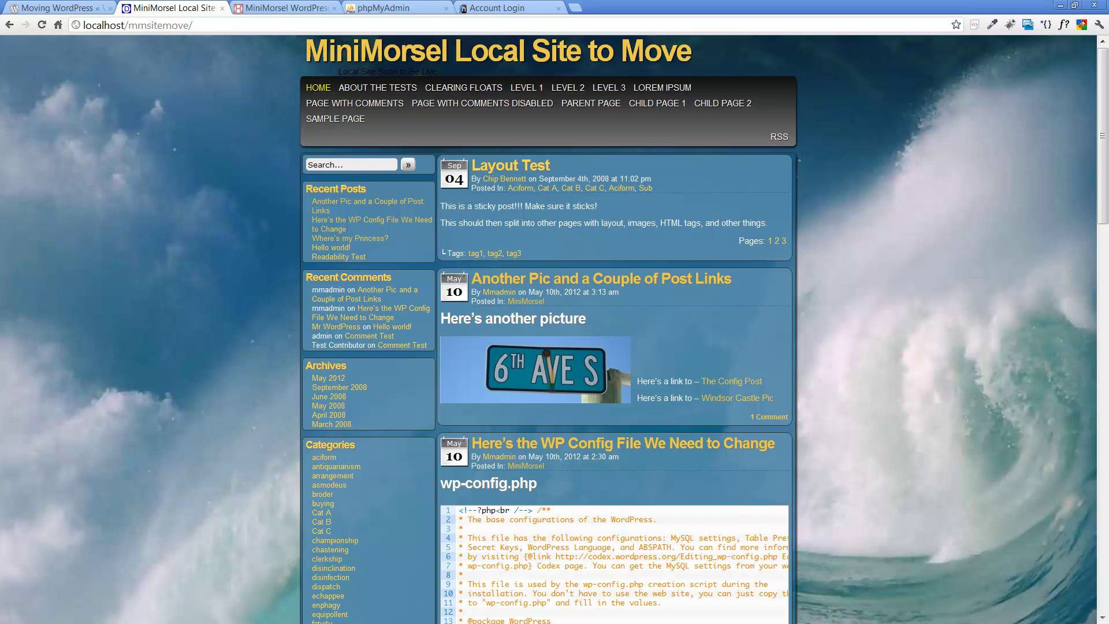
key("alt+Tab")
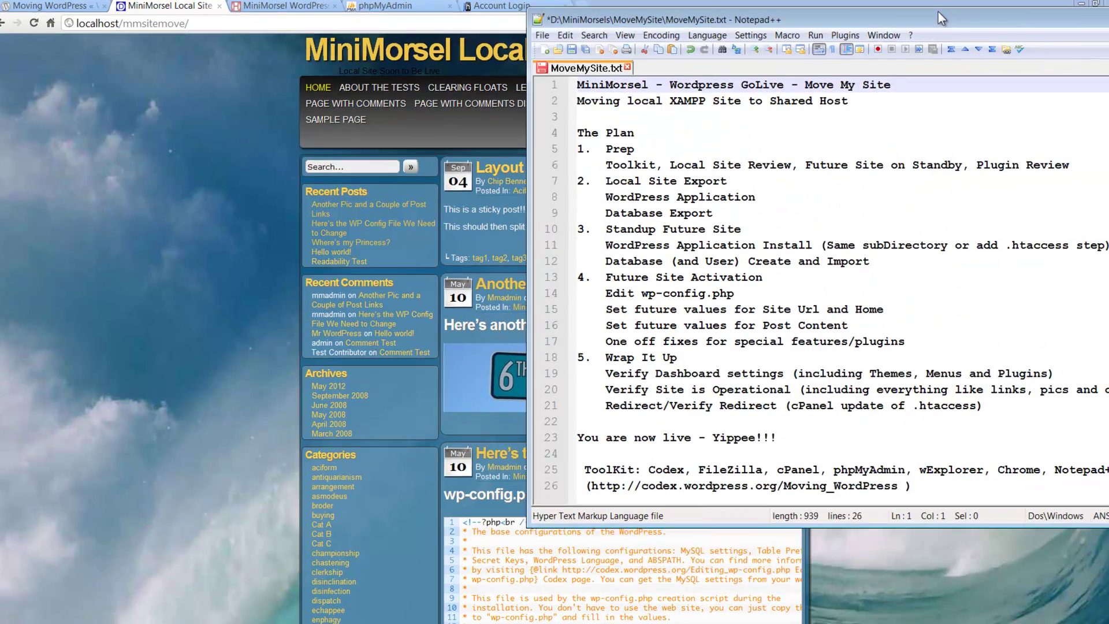
Step: Center the MoveMySite.txt plan window to review its five migration steps and toolkit list
left_click_drag(938, 12, 601, 23)
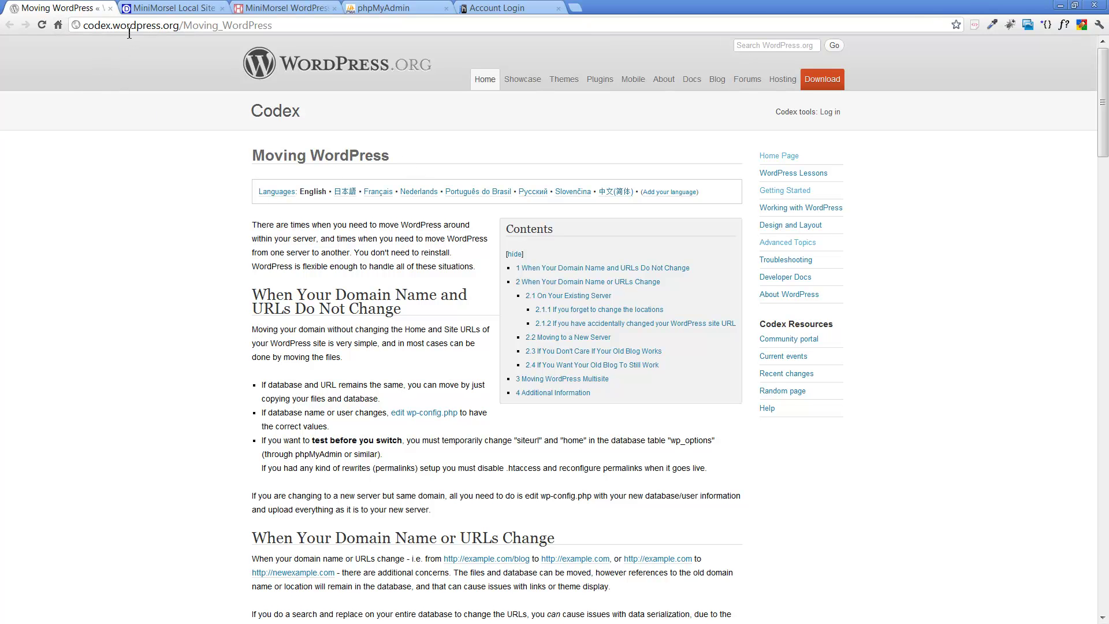
Step: Read down the Moving WordPress Codex guide and back to its top, then return to the plan notes
scroll(185, 237, "down", 10)
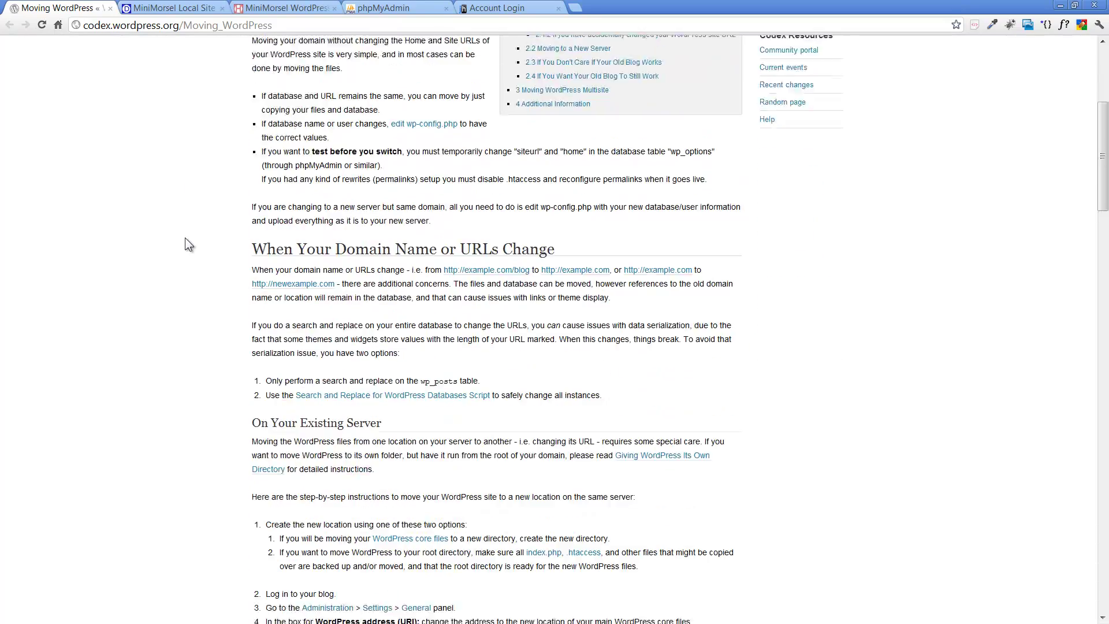
scroll(185, 238, "down", 15)
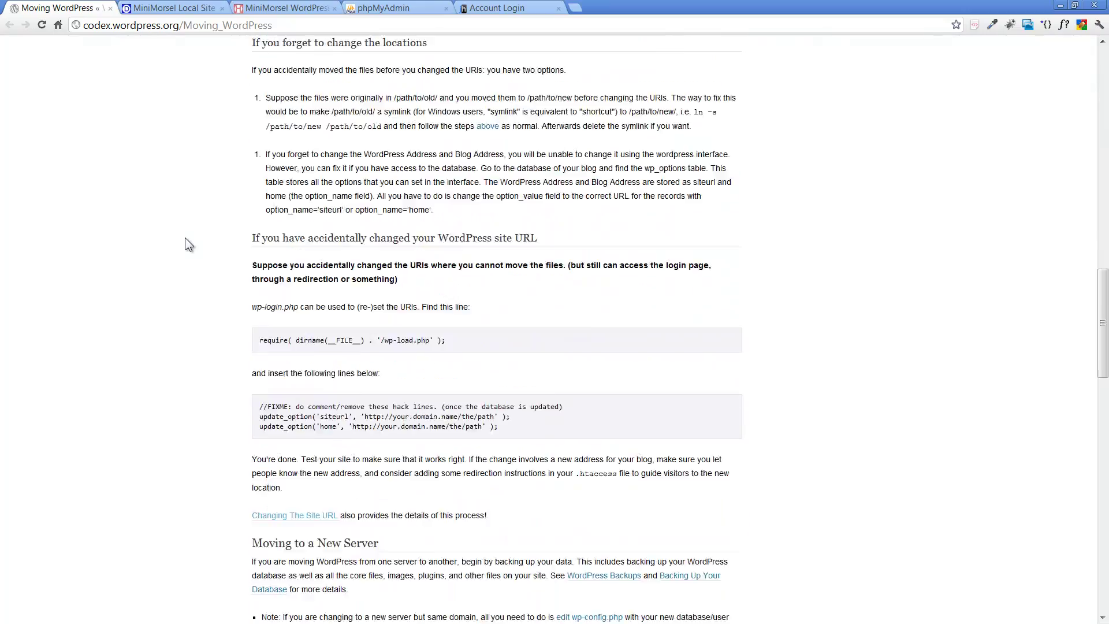
scroll(185, 238, "down", 8)
scroll(185, 238, "up", 3)
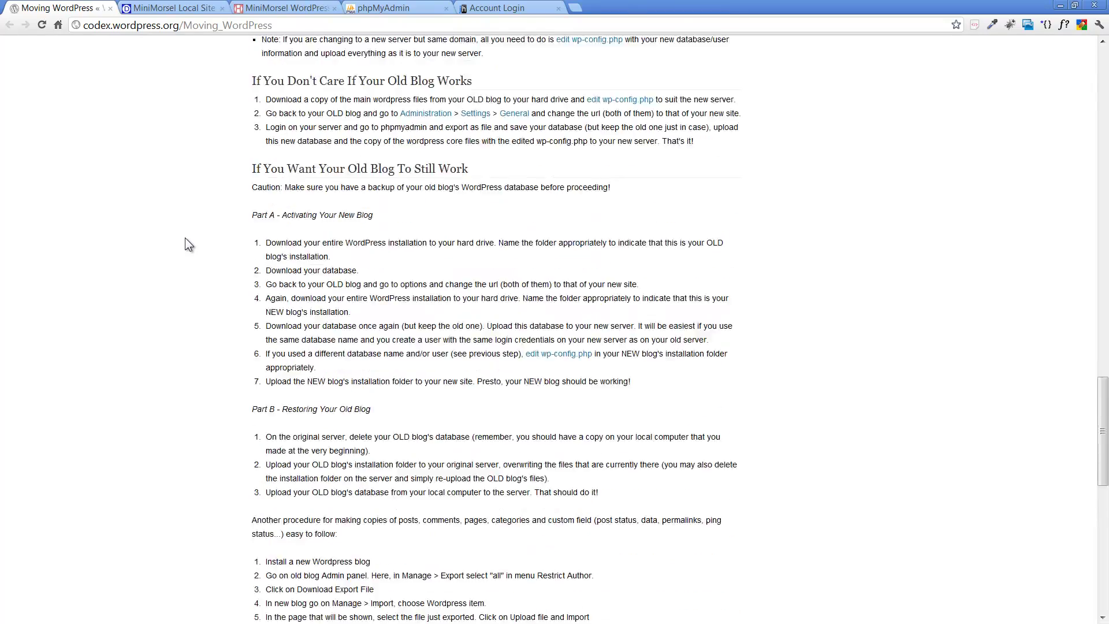
scroll(185, 238, "up", 15)
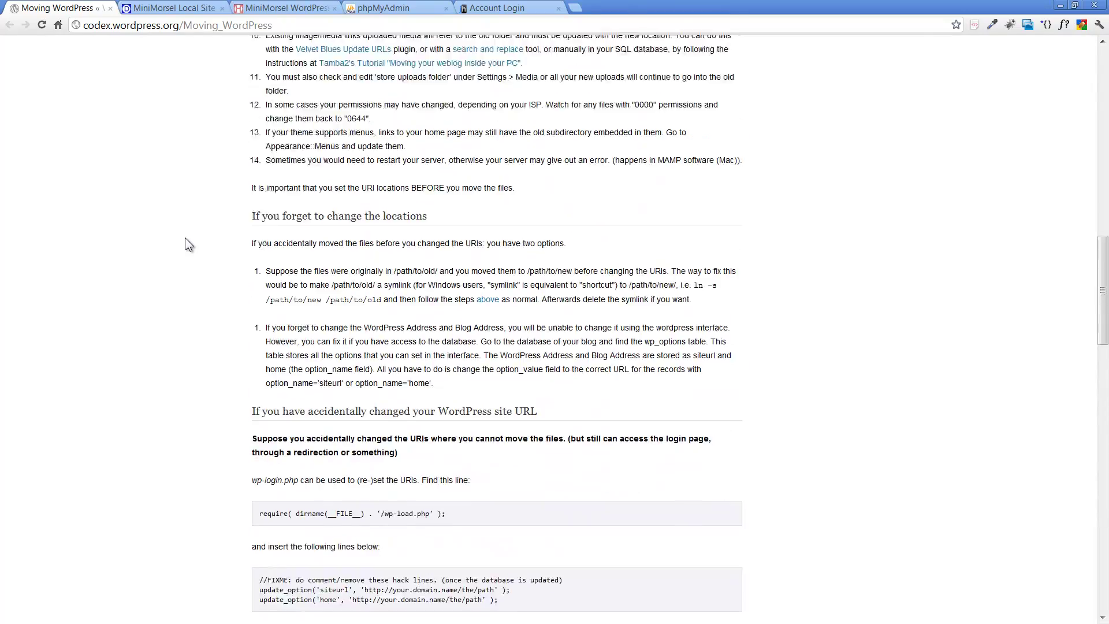
scroll(185, 238, "up", 10)
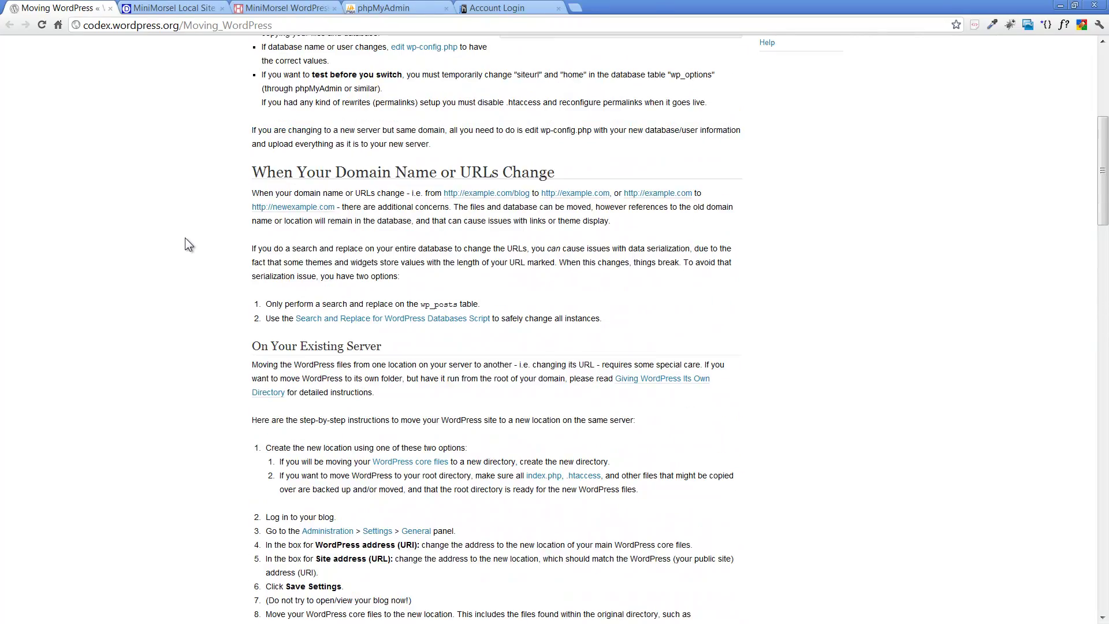
scroll(185, 237, "up", 4)
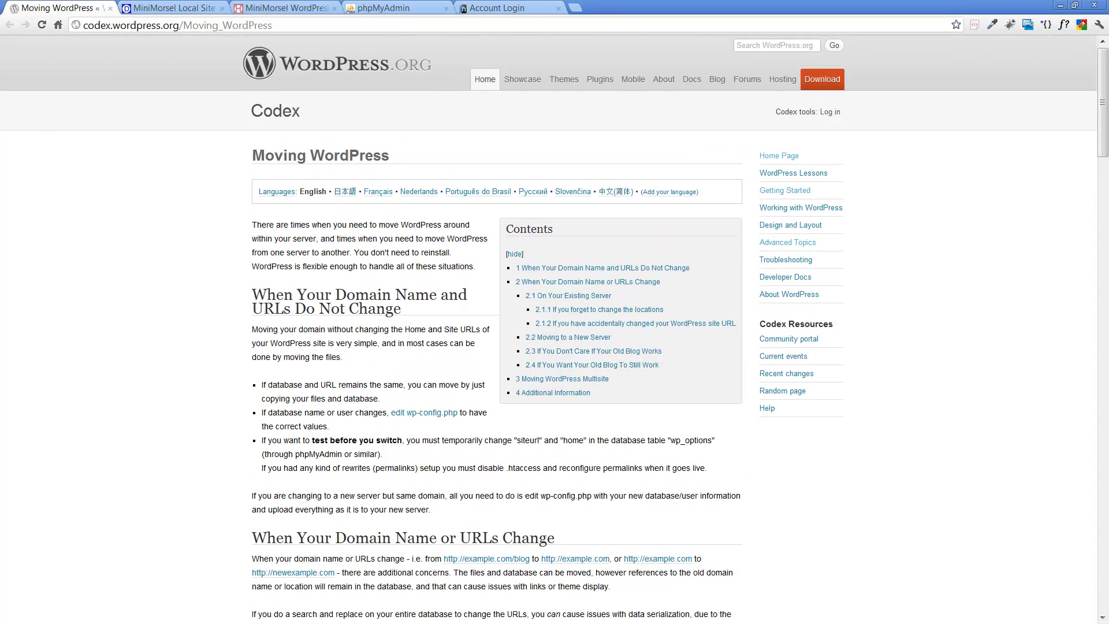
key("alt+Tab")
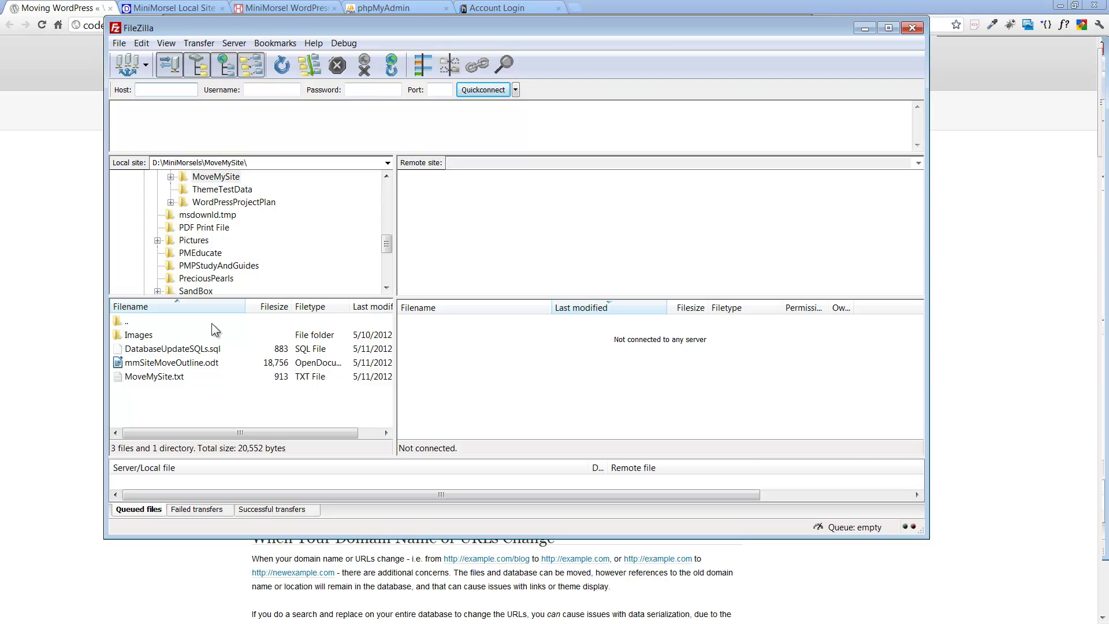
Step: Connect FileZilla to the saved WaimanuSolutions server, expand the remote '/' folder, then minimize FileZilla
left_click(145, 66)
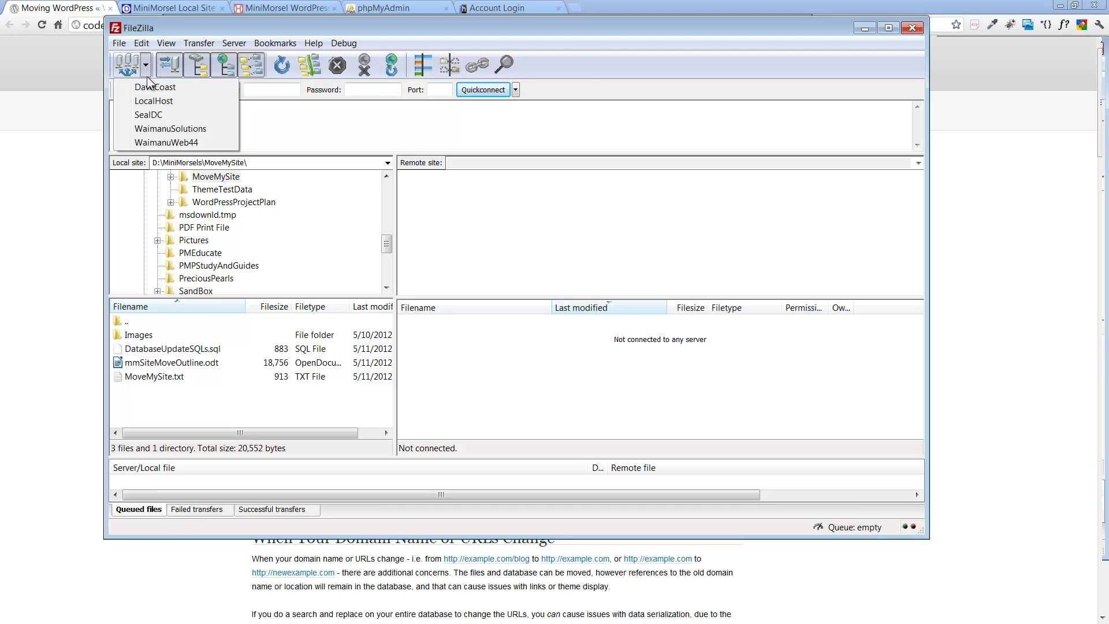
left_click(161, 129)
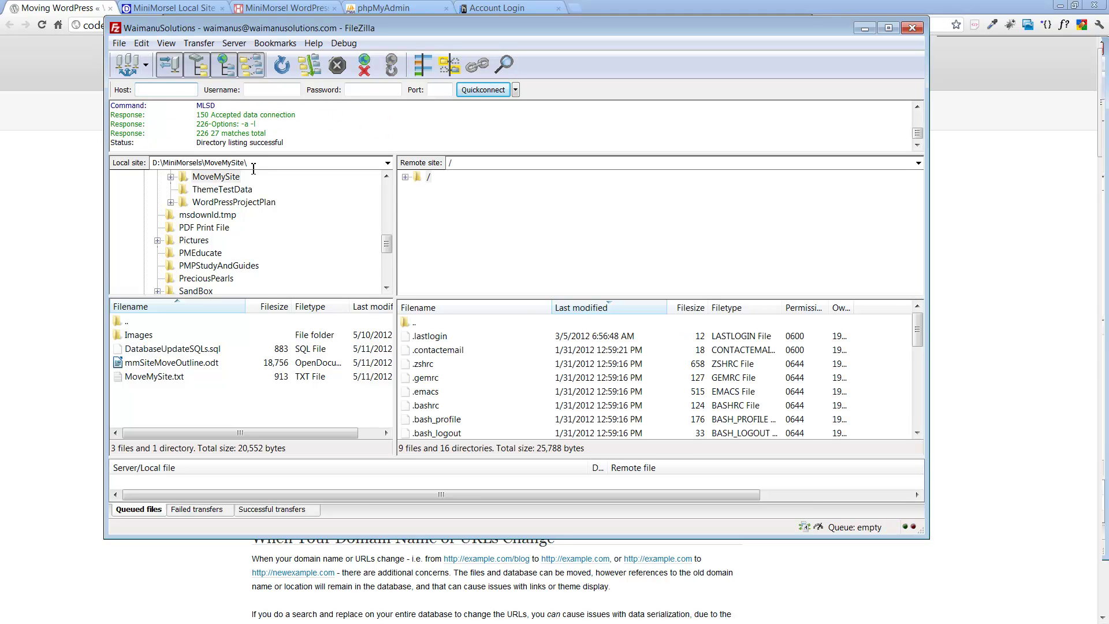
left_click(406, 177)
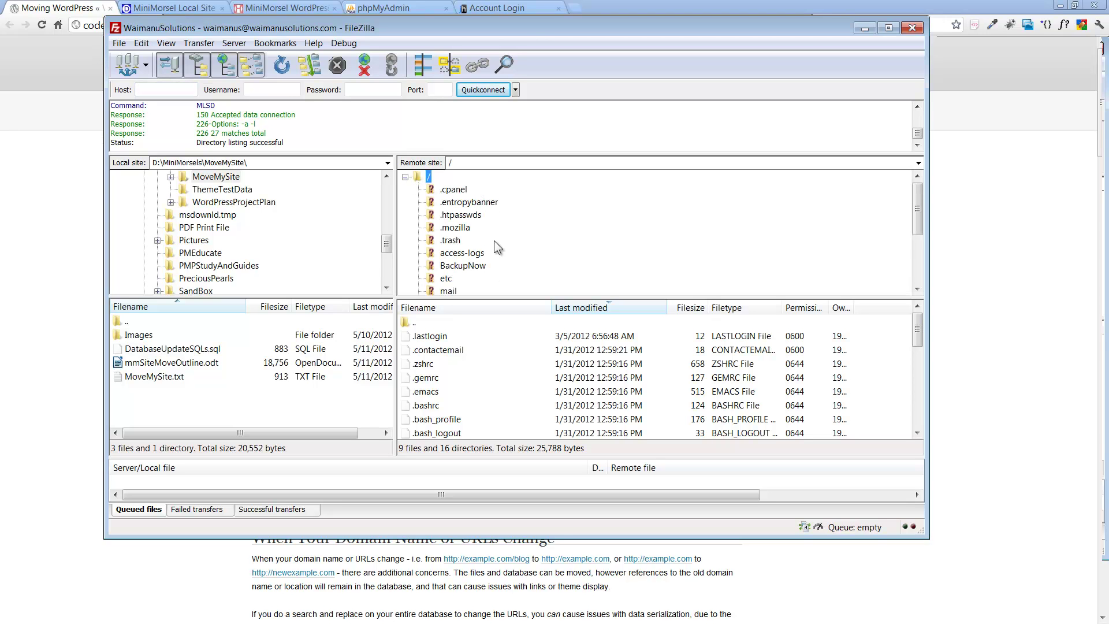
key("super+Down")
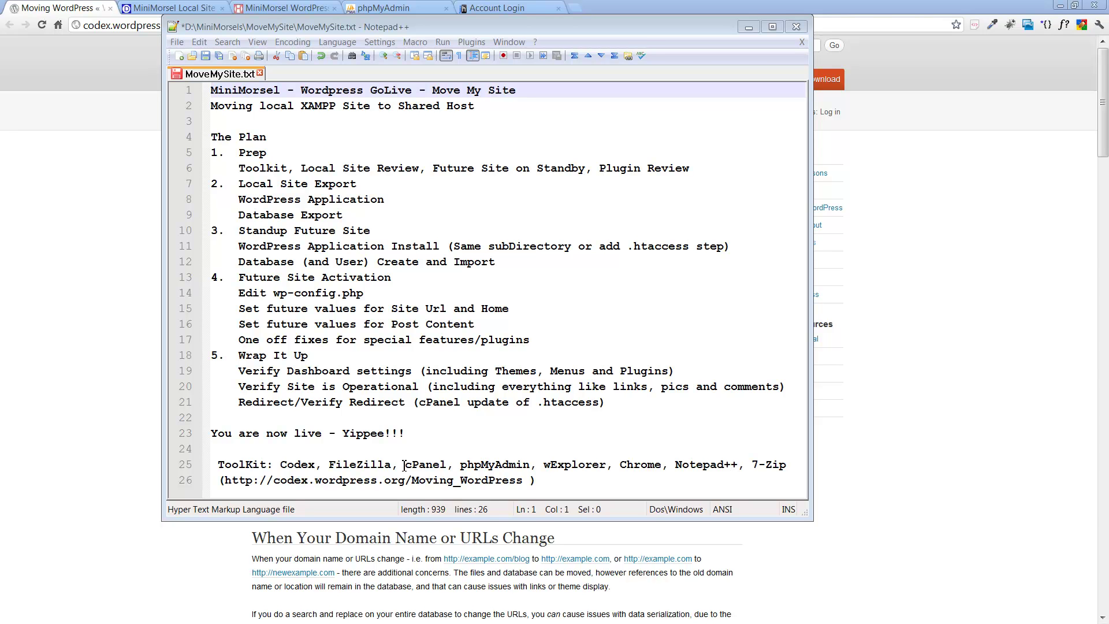
Step: Compare the Just Host account login page with the local phpMyAdmin login page, checking the plan notes between
left_click_drag(422, 27, 431, 61)
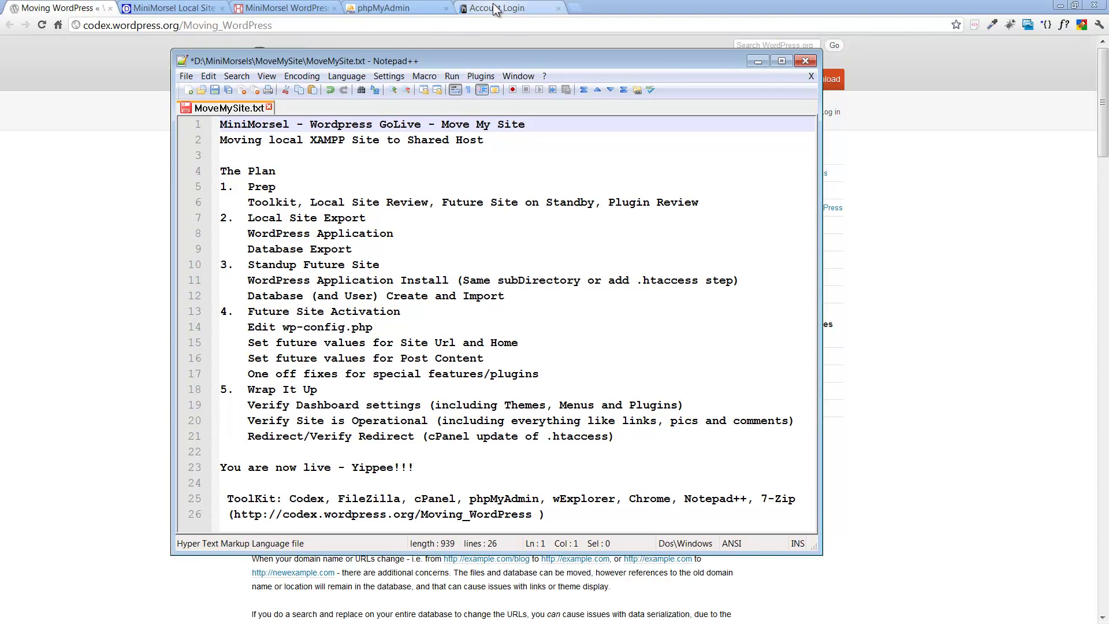
left_click(495, 8)
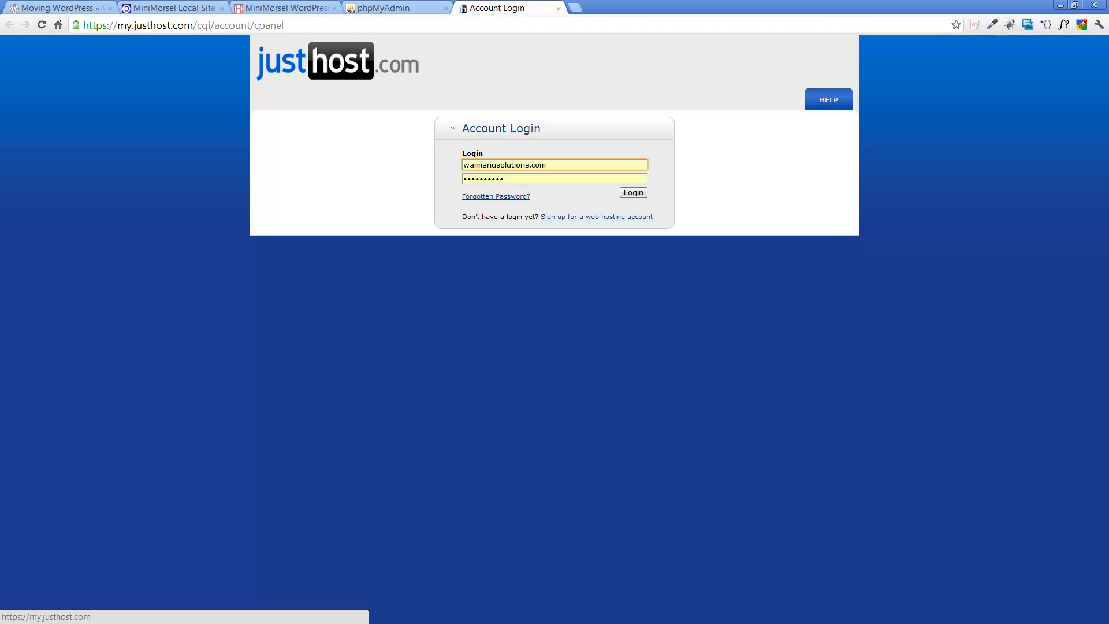
key("alt+Tab")
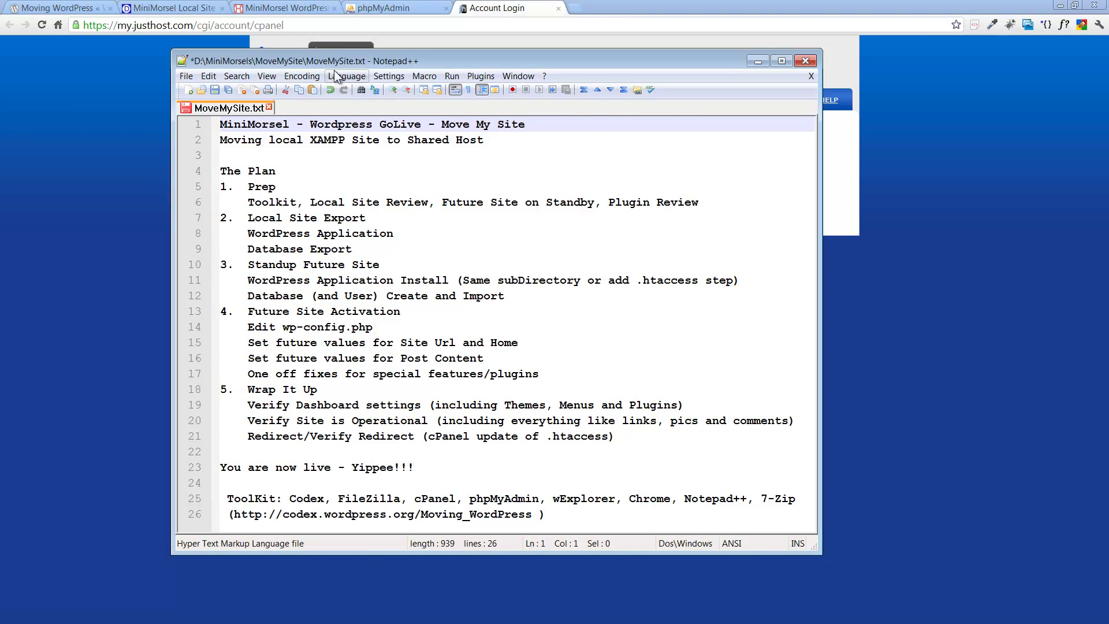
left_click(383, 7)
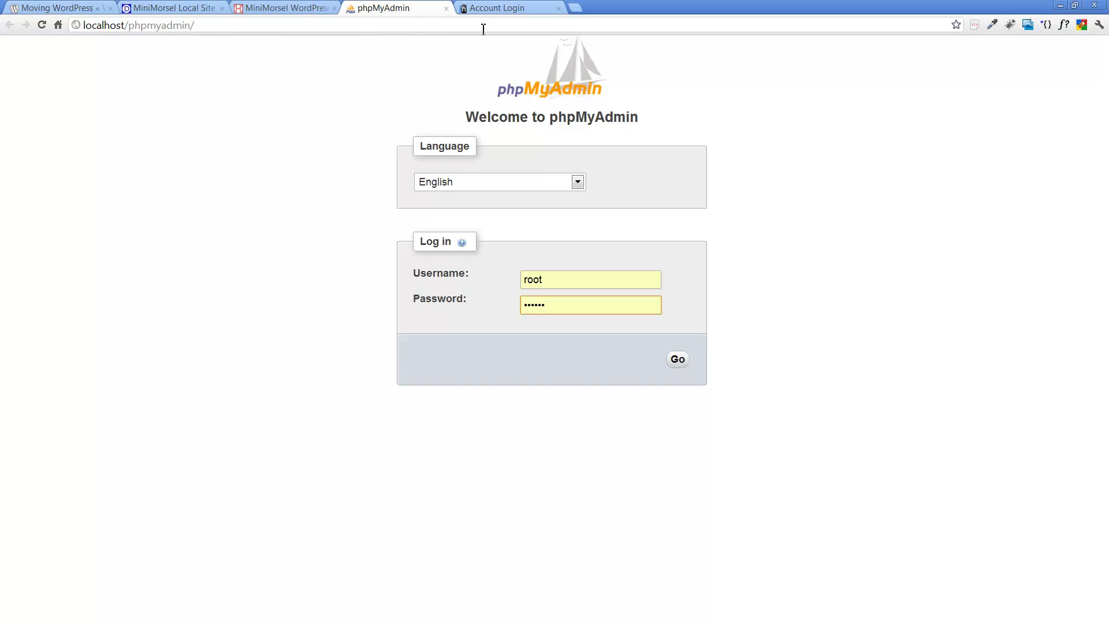
left_click(494, 7)
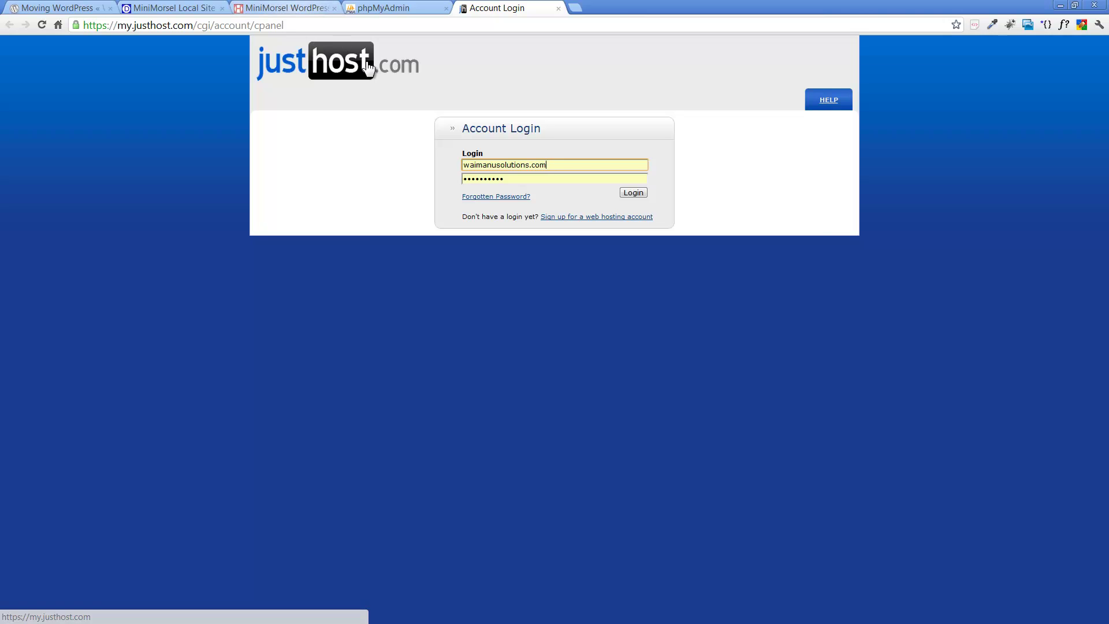
key("alt+Tab")
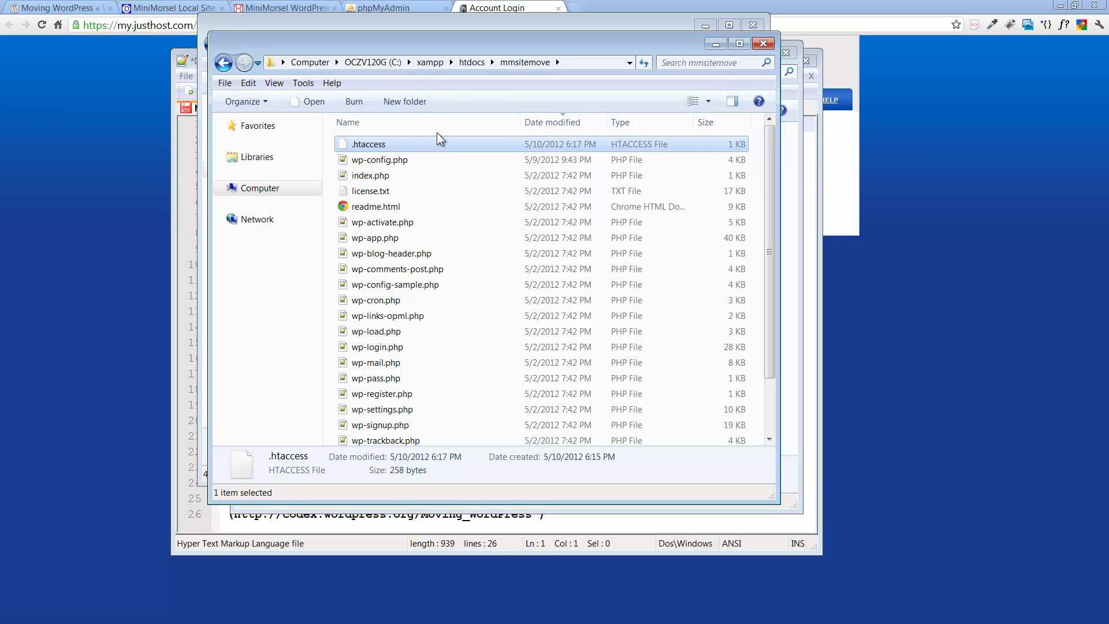
Step: Look over the mmsitemove files, close that window, and move the MoveMySite and DownloadsOnD windows aside
scroll(484, 289, "down", 2)
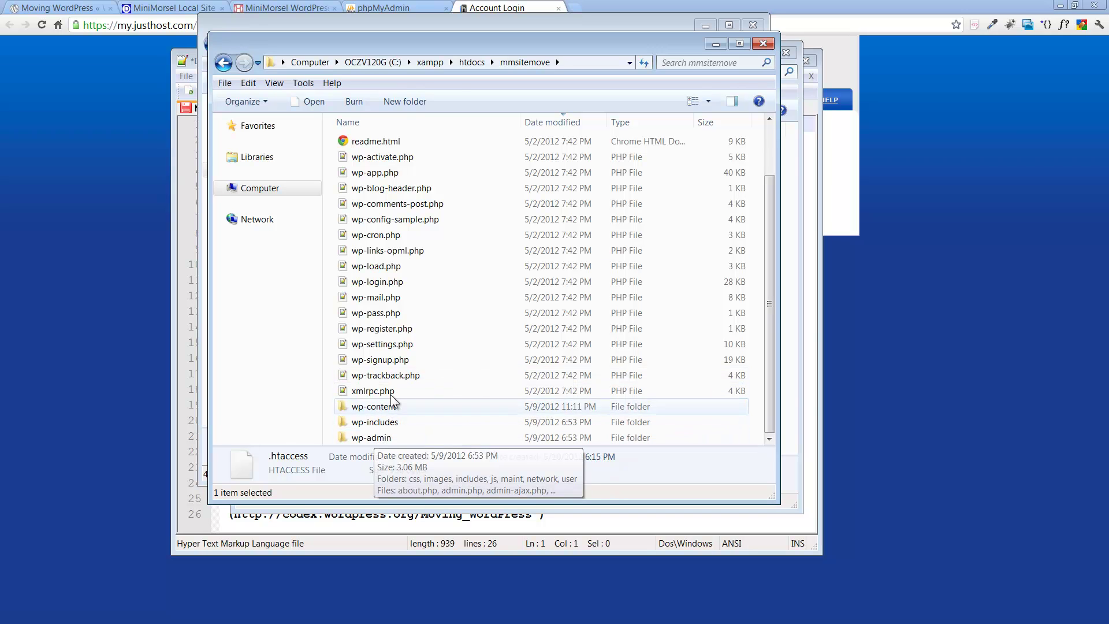
key("alt+F4")
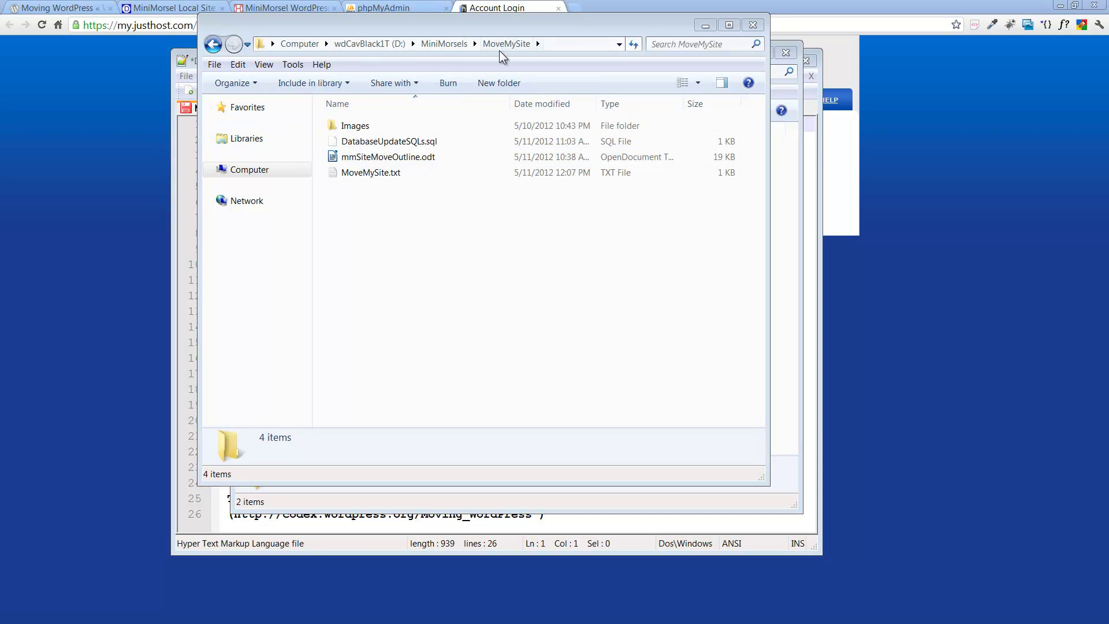
left_click_drag(445, 24, 1108, 75)
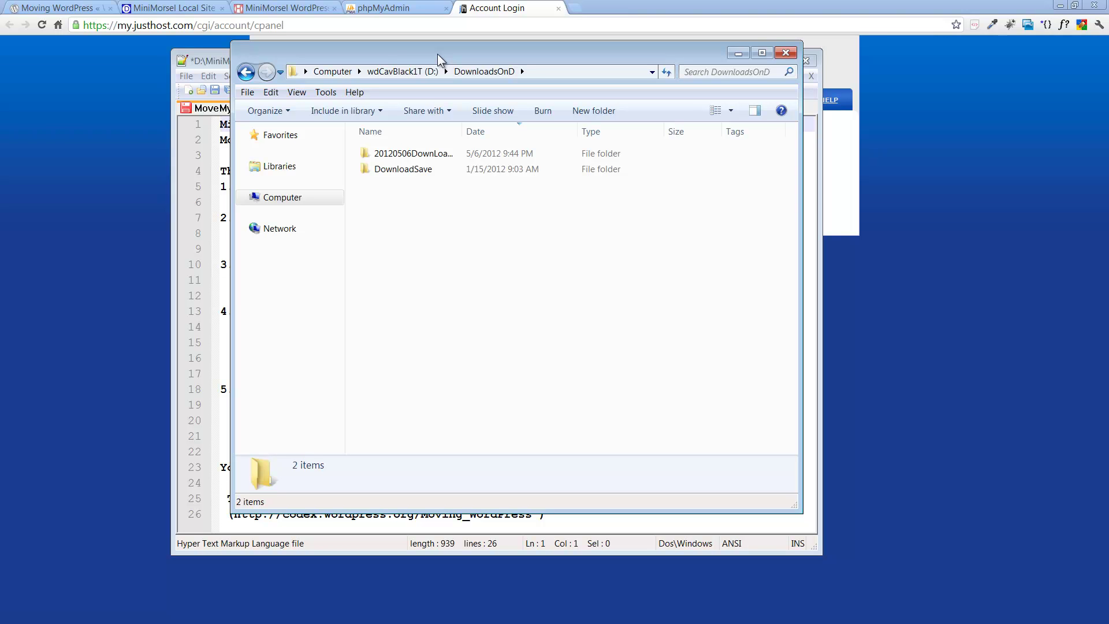
left_click_drag(438, 54, 1108, 70)
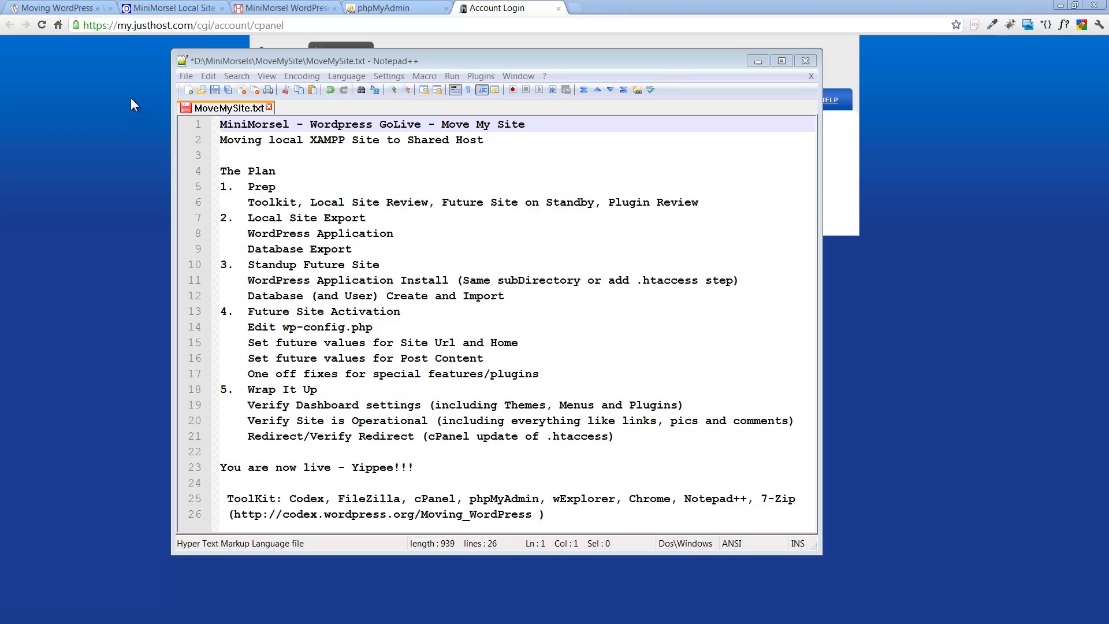
Step: Reposition the plan notes to review the five-step plan, then show the Moving WordPress Codex page
left_click_drag(364, 56, 344, 45)
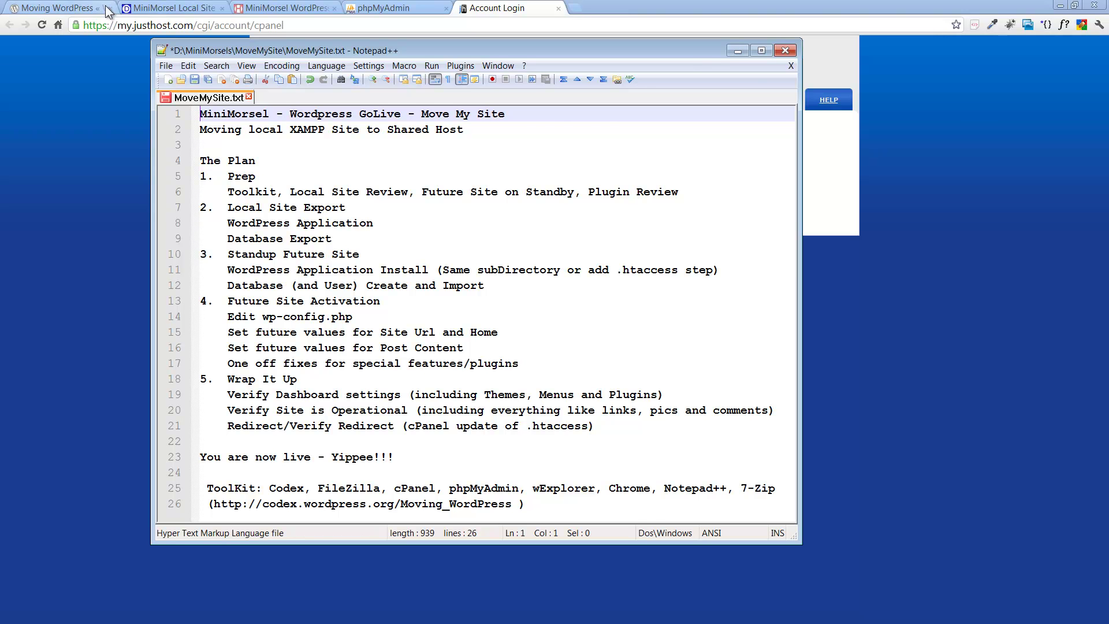
left_click(57, 7)
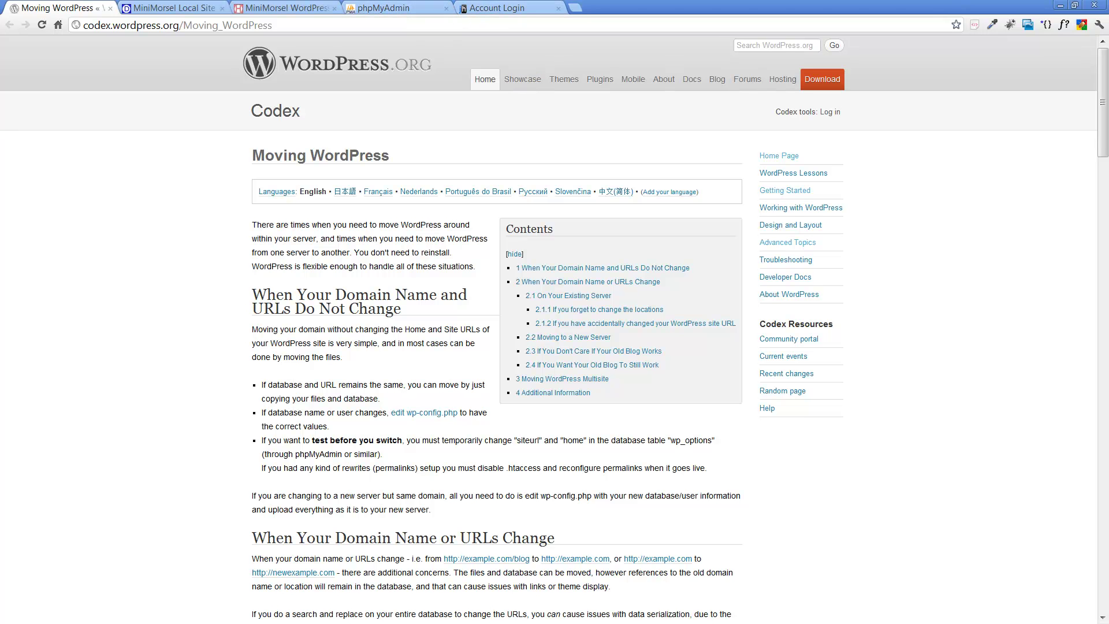
key("alt+Tab")
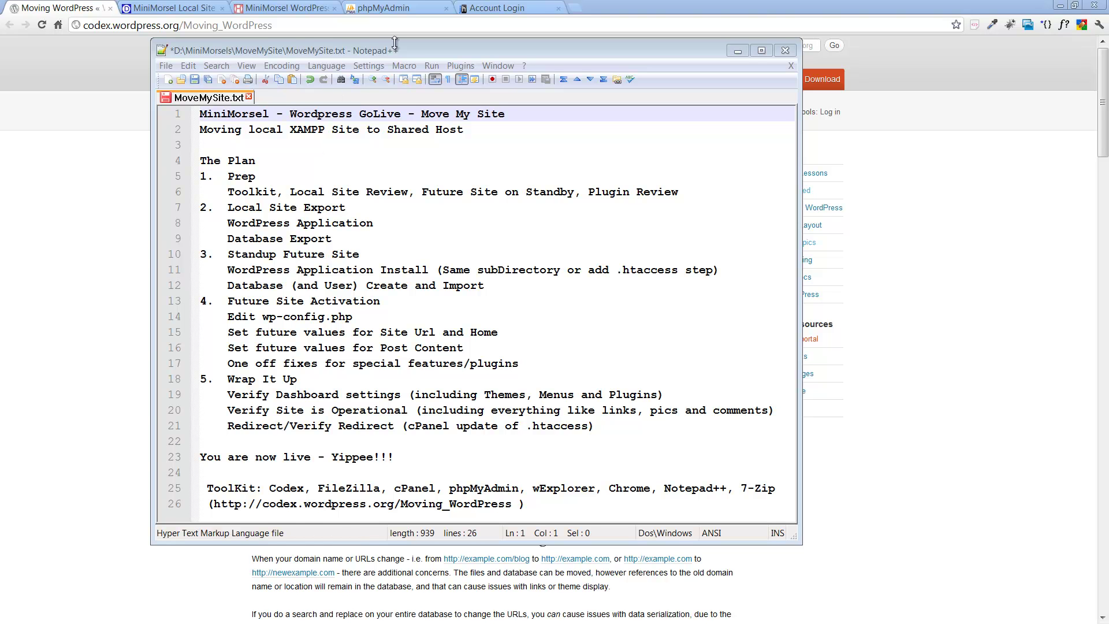
left_click_drag(435, 51, 1020, 105)
key("alt+Tab")
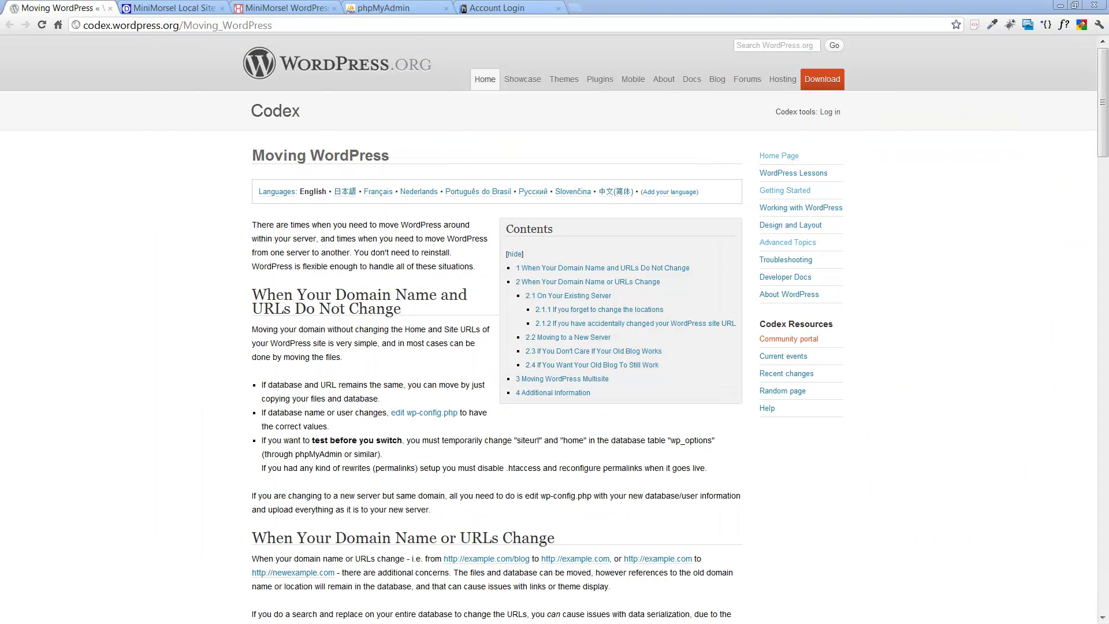
Step: Reload the local MiniMorsel home page and browse its posts and the MiniMorsel category archive
left_click(155, 9)
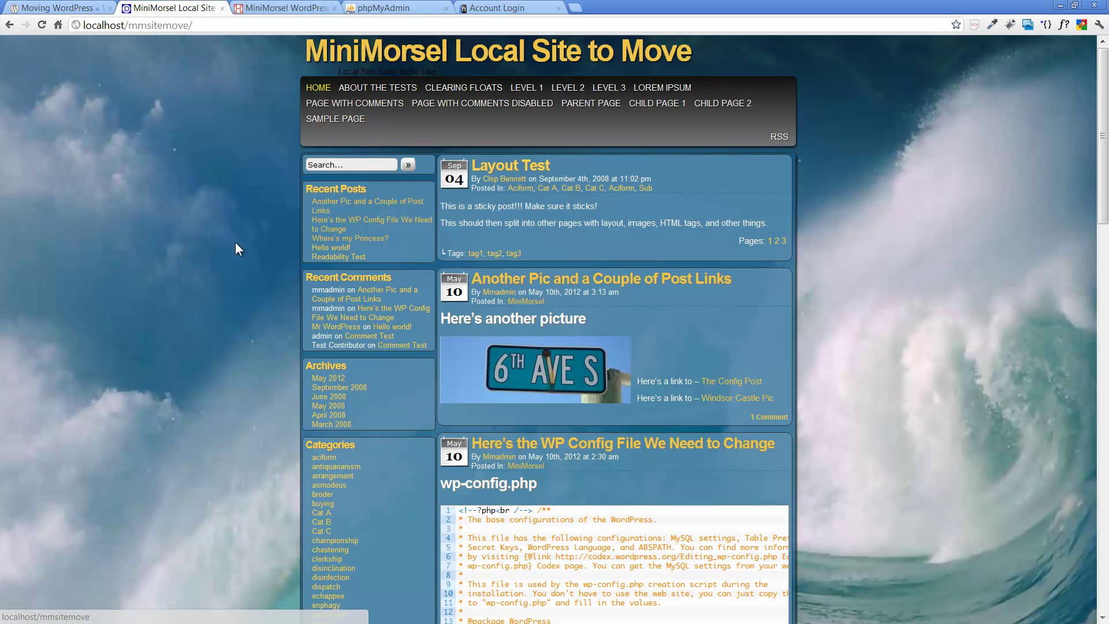
left_click(543, 58)
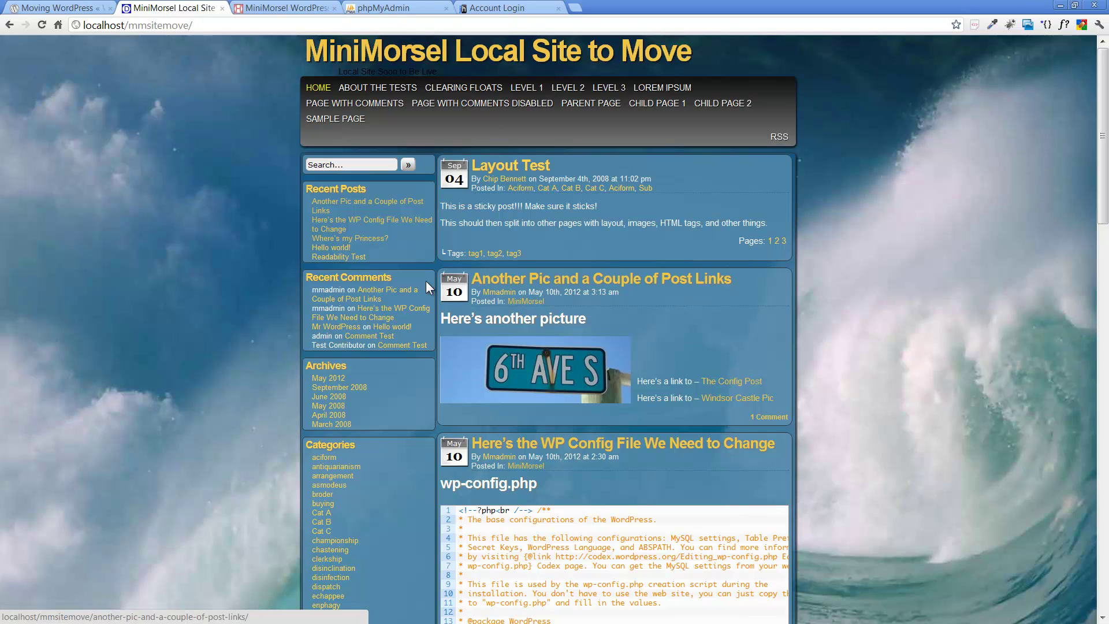
scroll(799, 325, "down", 2)
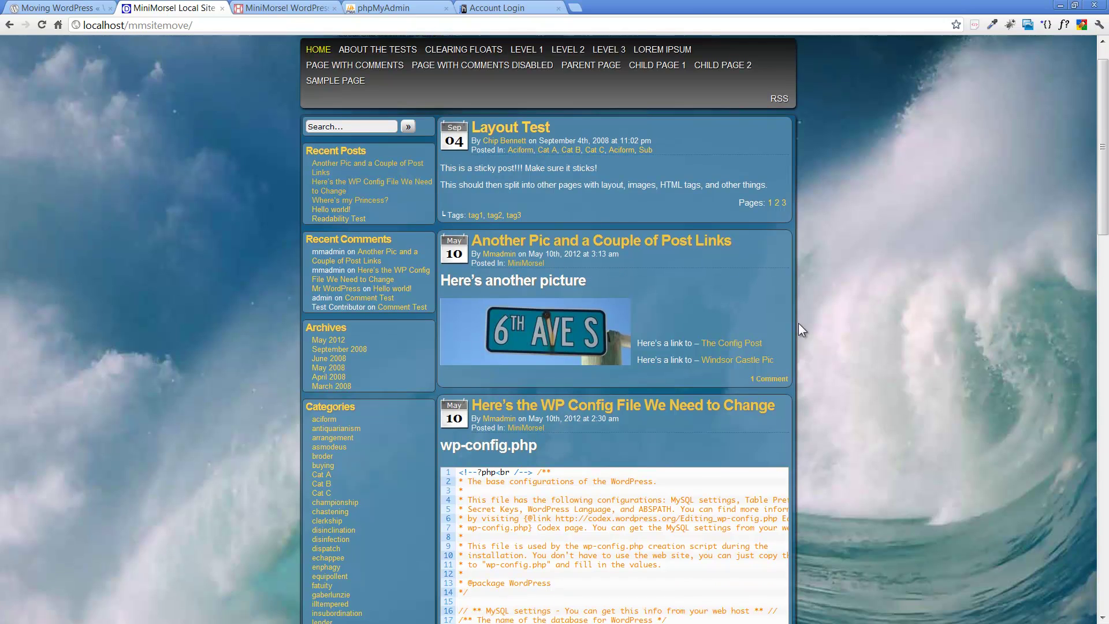
scroll(799, 324, "up", 1)
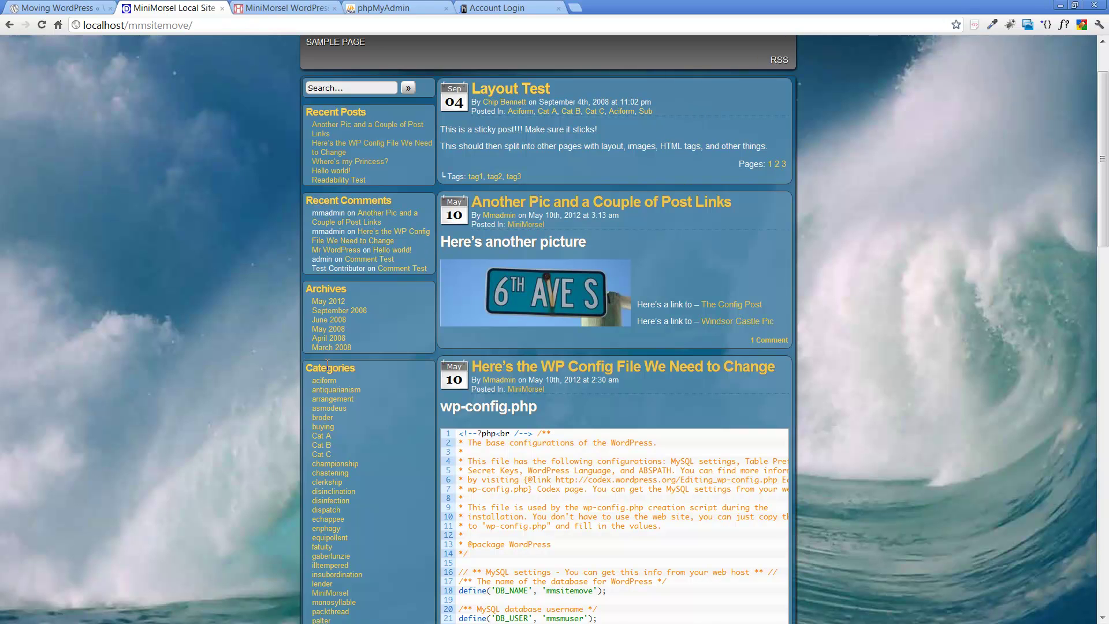
scroll(258, 174, "down", 4)
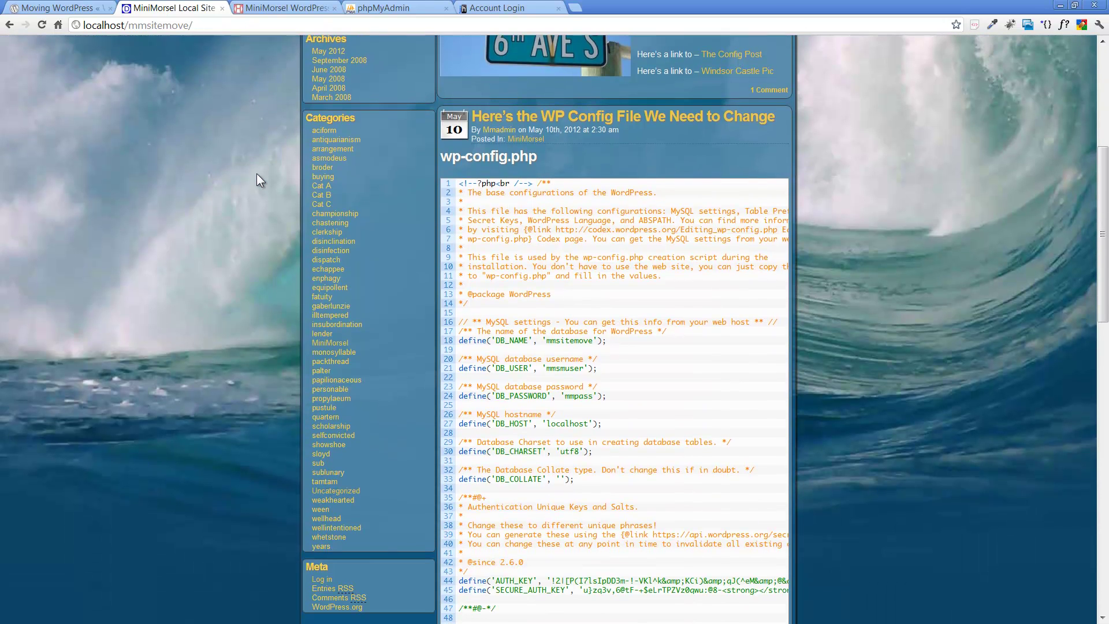
left_click(344, 345)
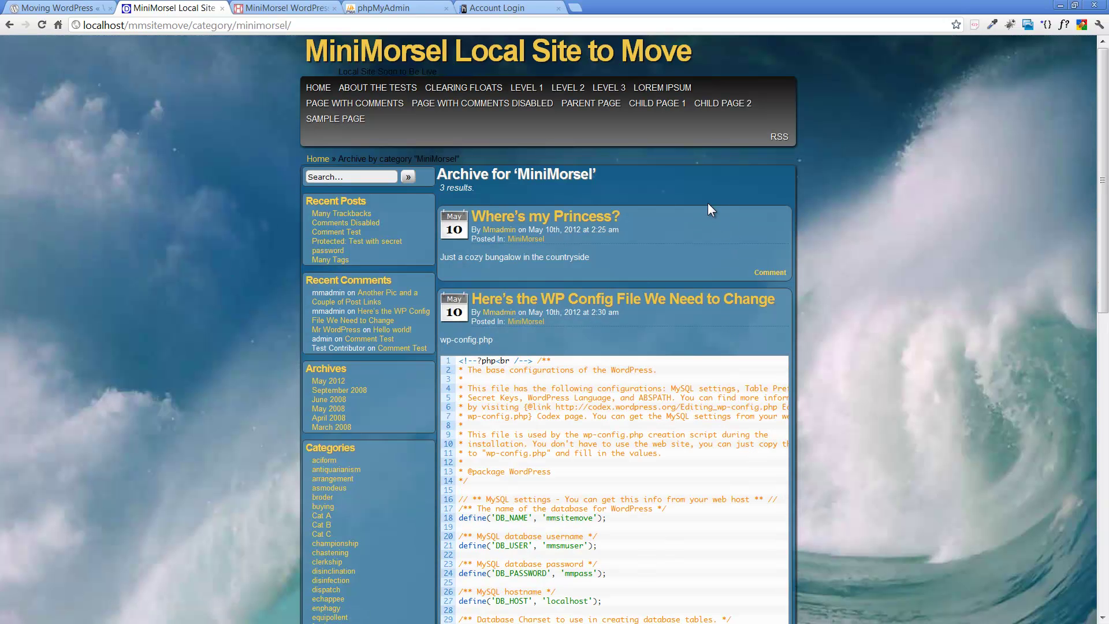
scroll(709, 203, "down", 2)
scroll(708, 203, "down", 9)
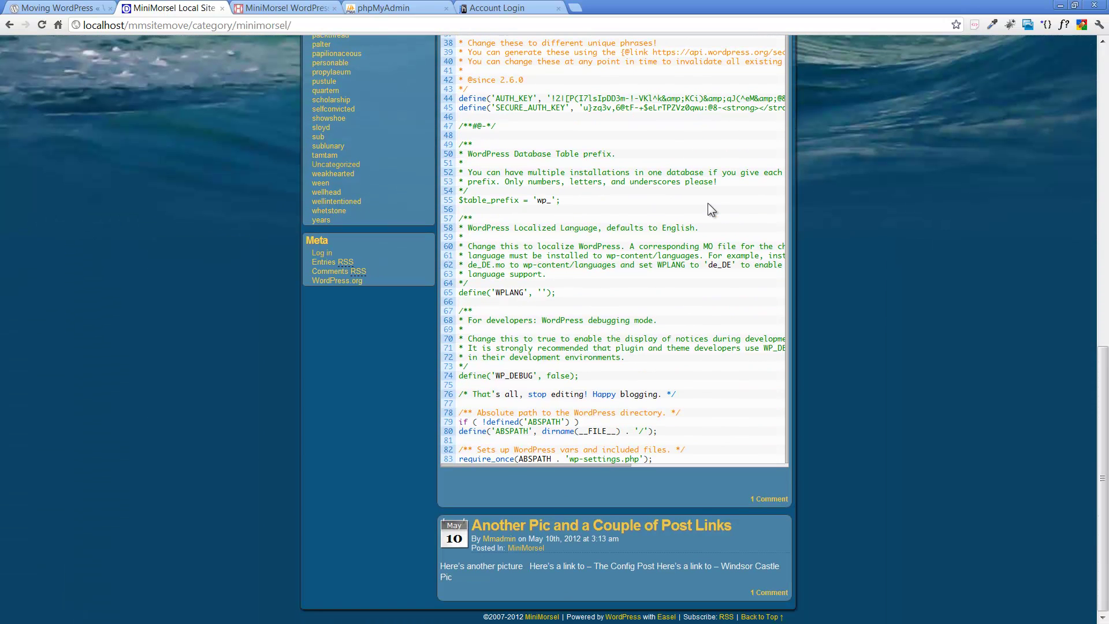
Step: Open the 'Another Pic and a Couple of Post Links' post, follow its wp-config link, then reach the login page
left_click(640, 527)
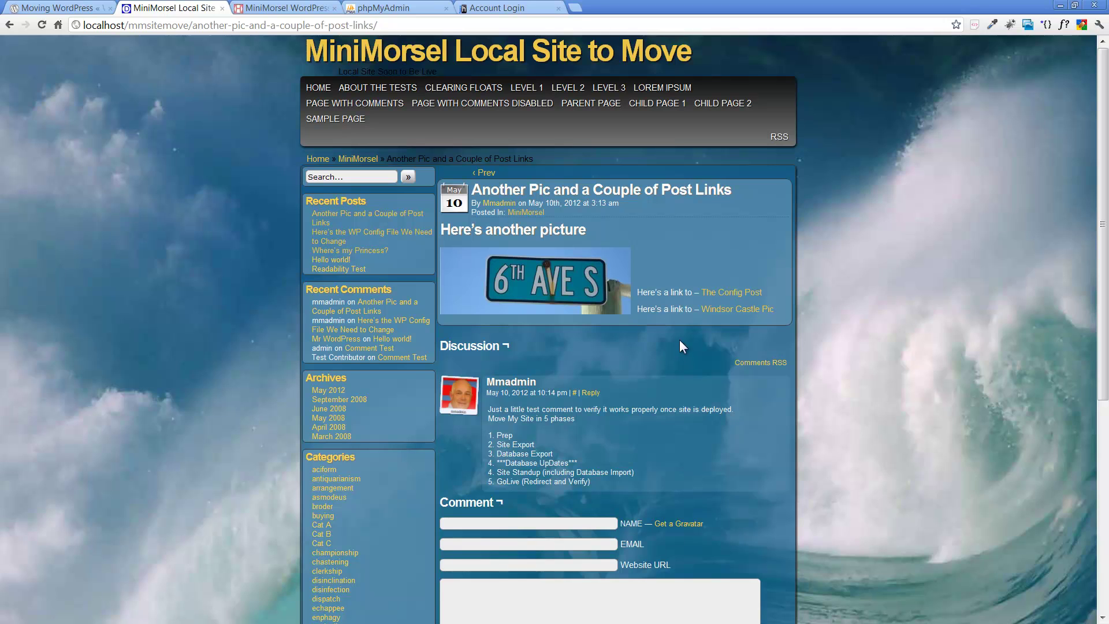
left_click(728, 300)
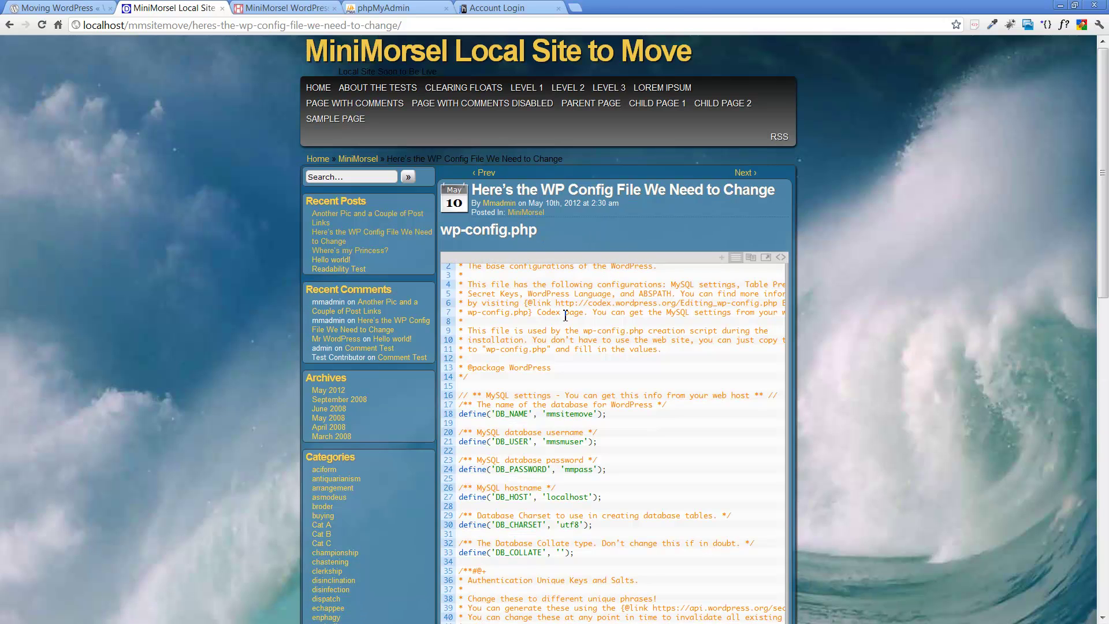
scroll(566, 316, "down", 10)
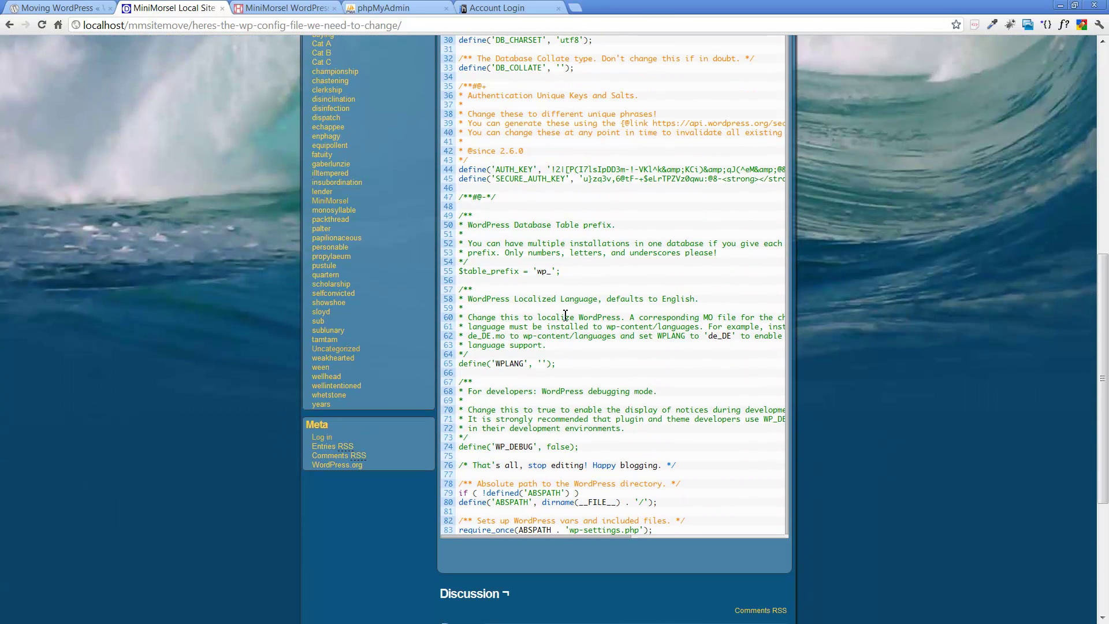
scroll(565, 315, "up", 10)
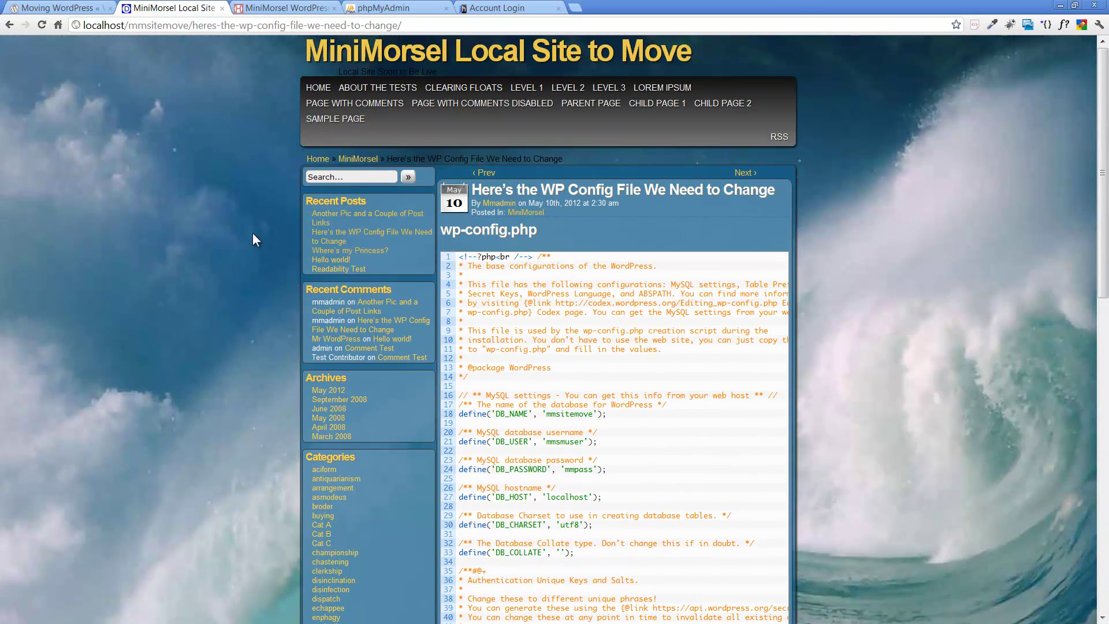
scroll(178, 228, "down", 5)
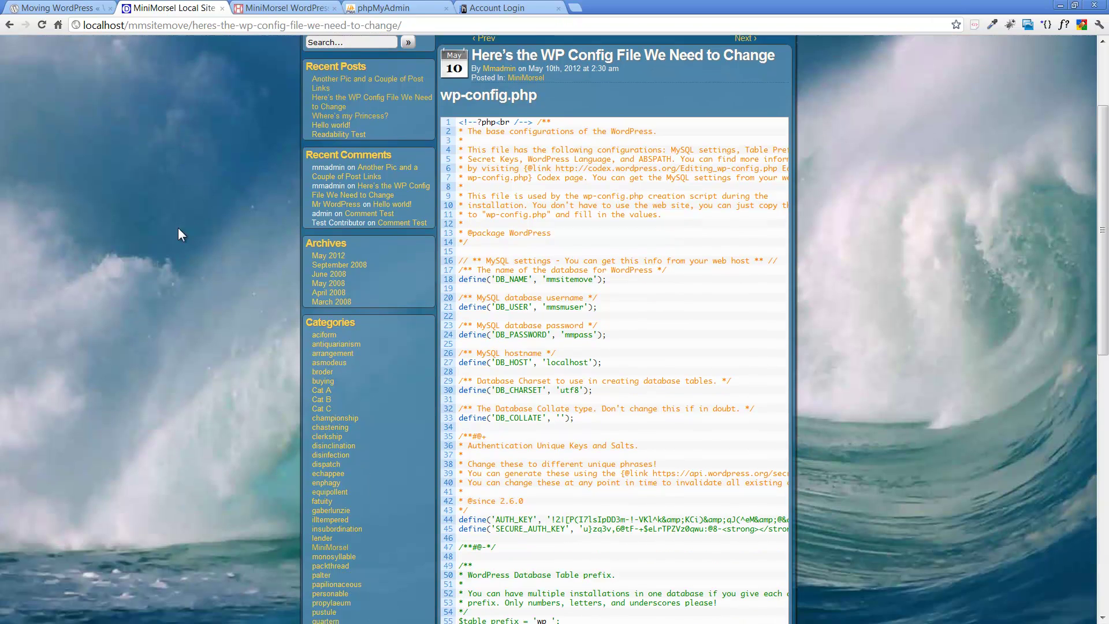
scroll(181, 231, "down", 5)
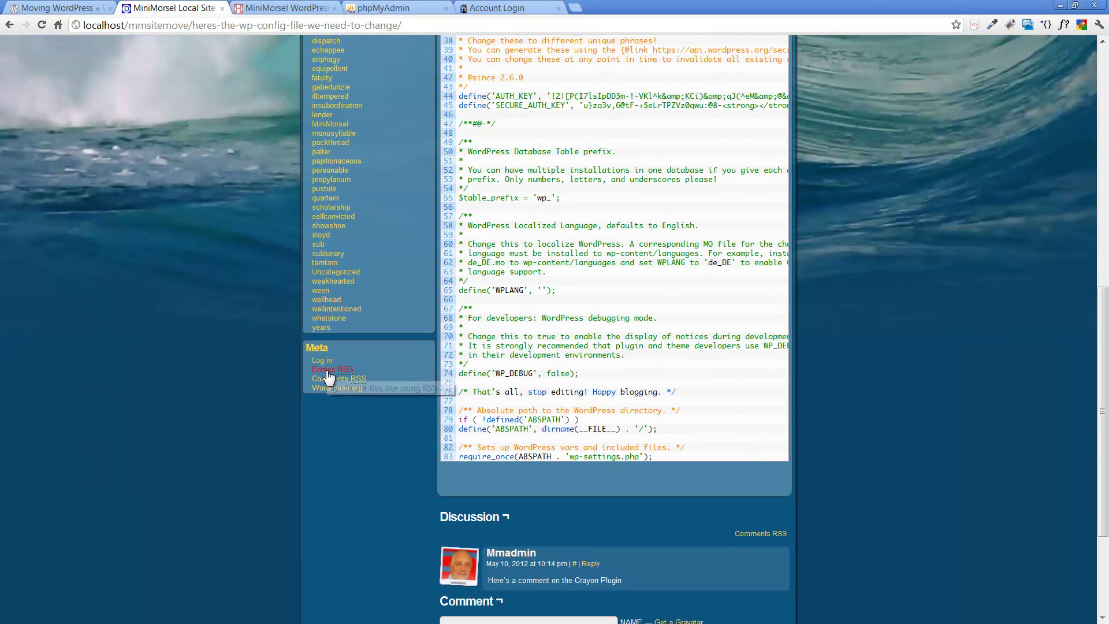
left_click(321, 361)
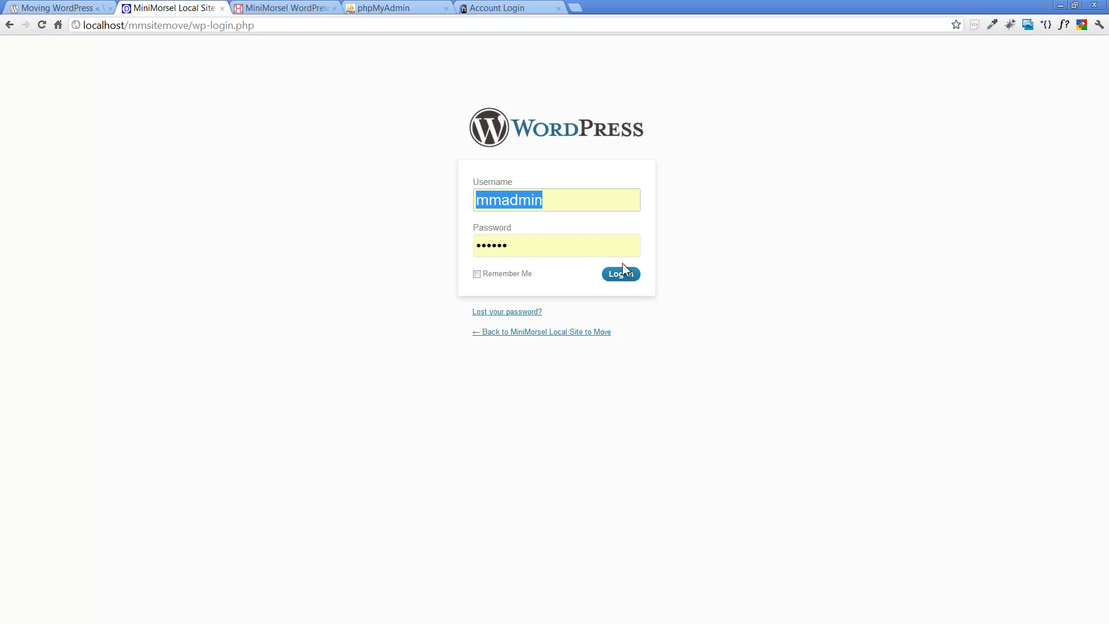
Step: Log in to the local mmsitemove WordPress admin using the prefilled credentials
left_click(621, 274)
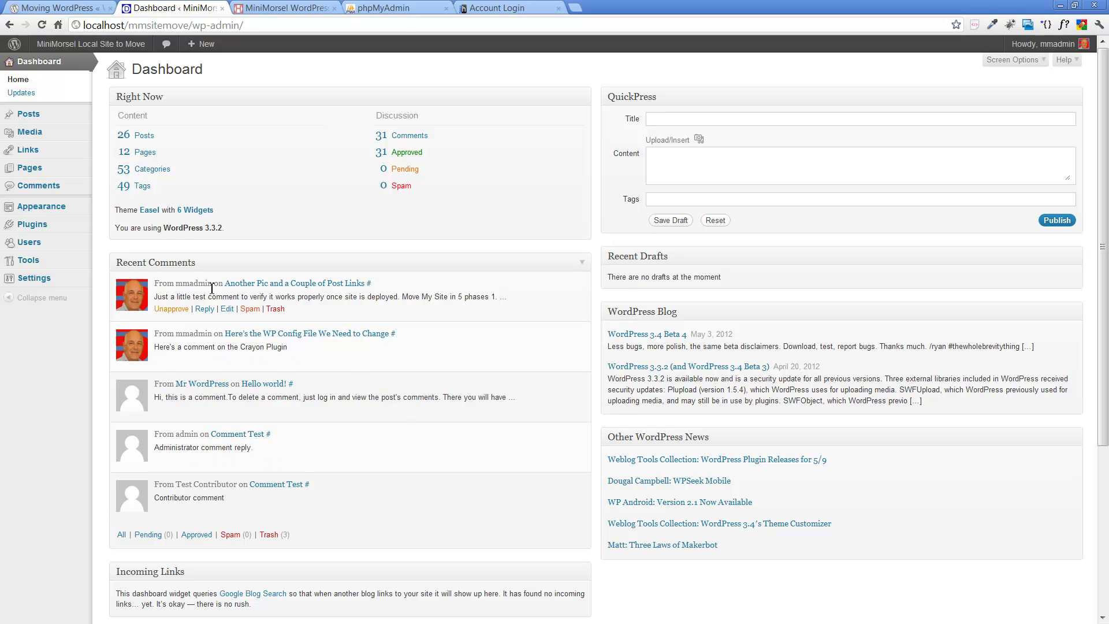
Step: Open Appearance > Themes showing Easel 2.0.7 as current, with the mmsitemove folder window over the browser
mouse_move(81, 209)
left_click(118, 210)
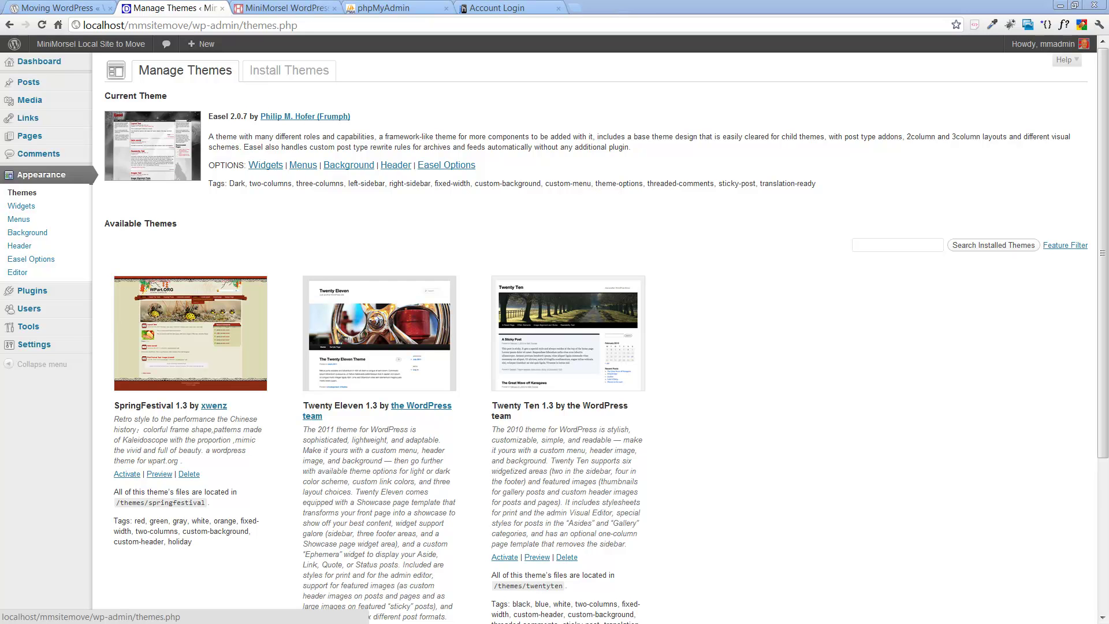
left_click_drag(1108, 9, 470, 38)
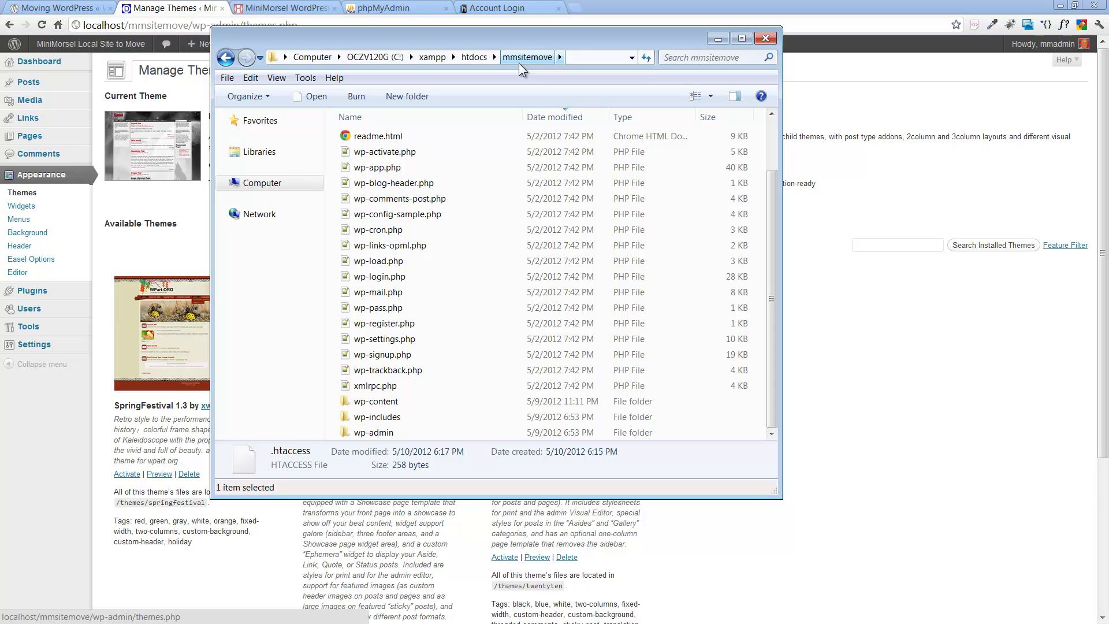
Step: Check the wp-content\themes folder for easel, springfestival, twentyeleven and twentyten, then close it
double_click(386, 401)
double_click(357, 186)
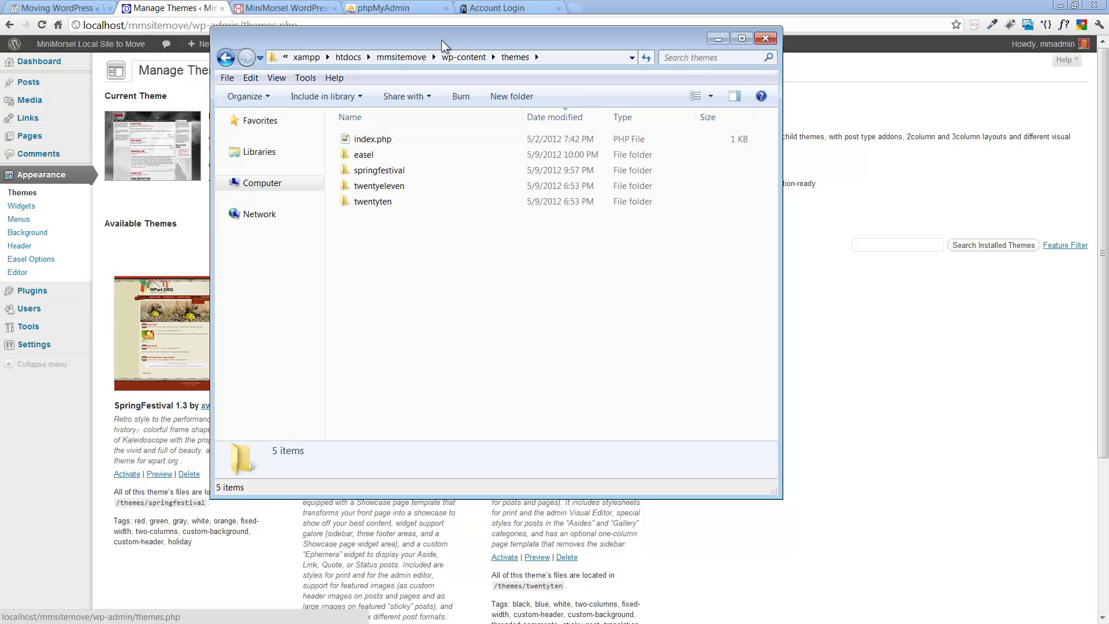
key("alt+F4")
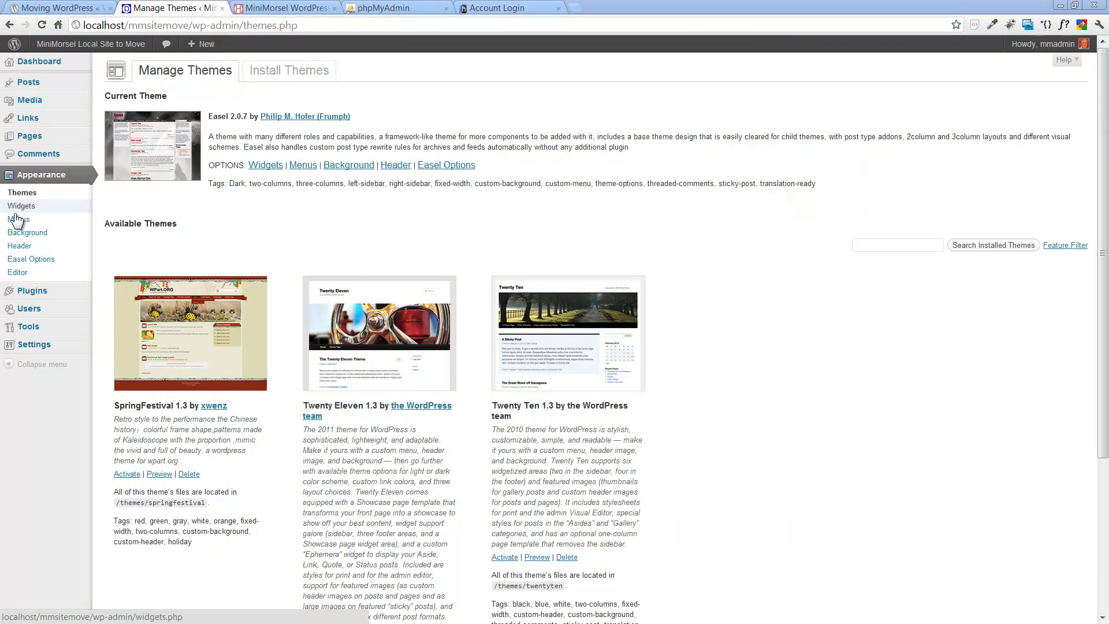
Step: Show the local Plugins page listing Crayon Syntax Highlighter, Fancyboxify and WordPress Importer
left_click(34, 293)
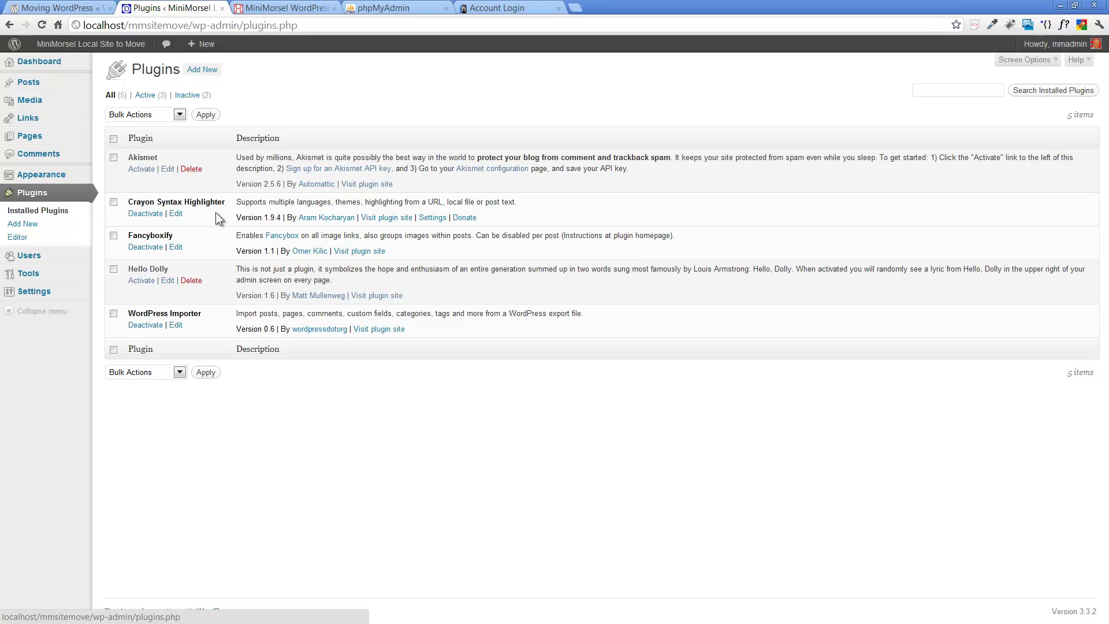
Step: On the local front page, enlarge and close the 6th Ave sign and castle pictures
left_click(58, 53)
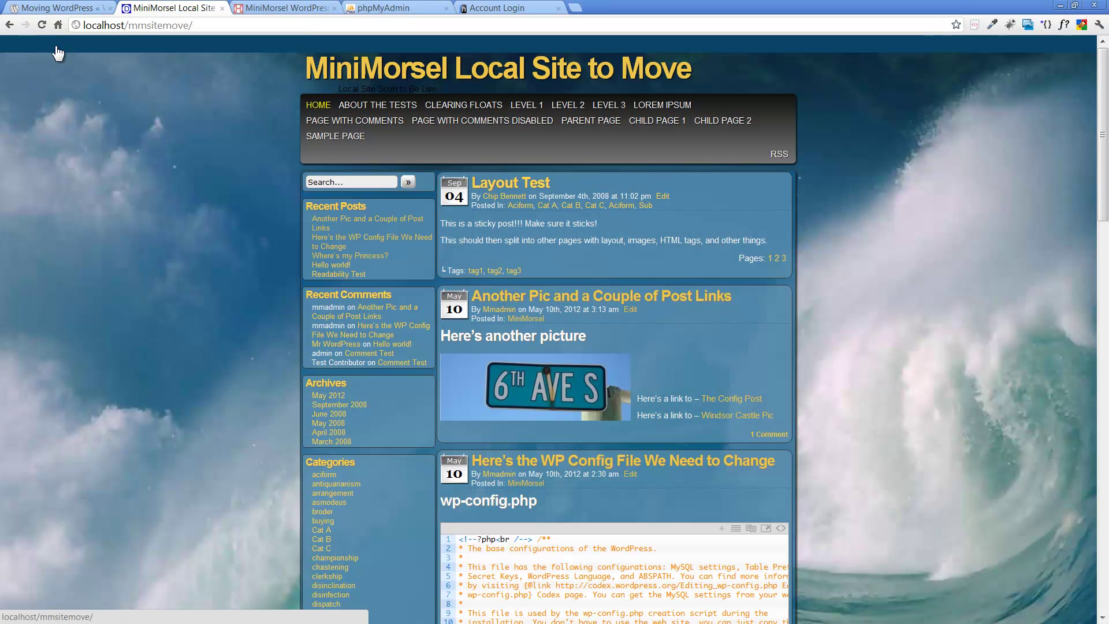
left_click(527, 394)
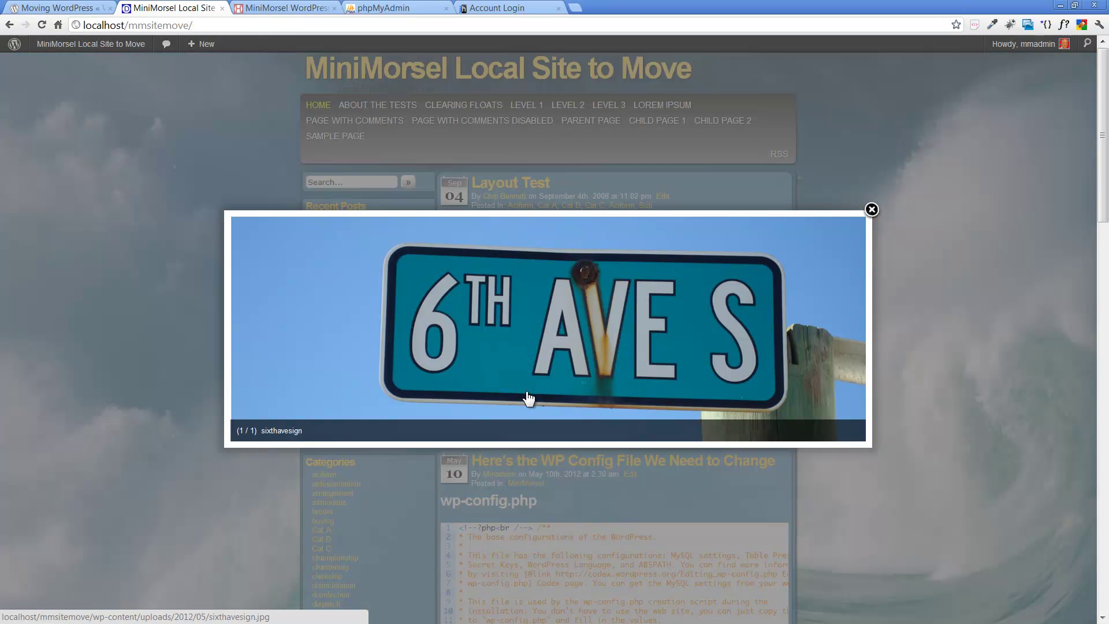
left_click(871, 212)
scroll(532, 229, "down", 18)
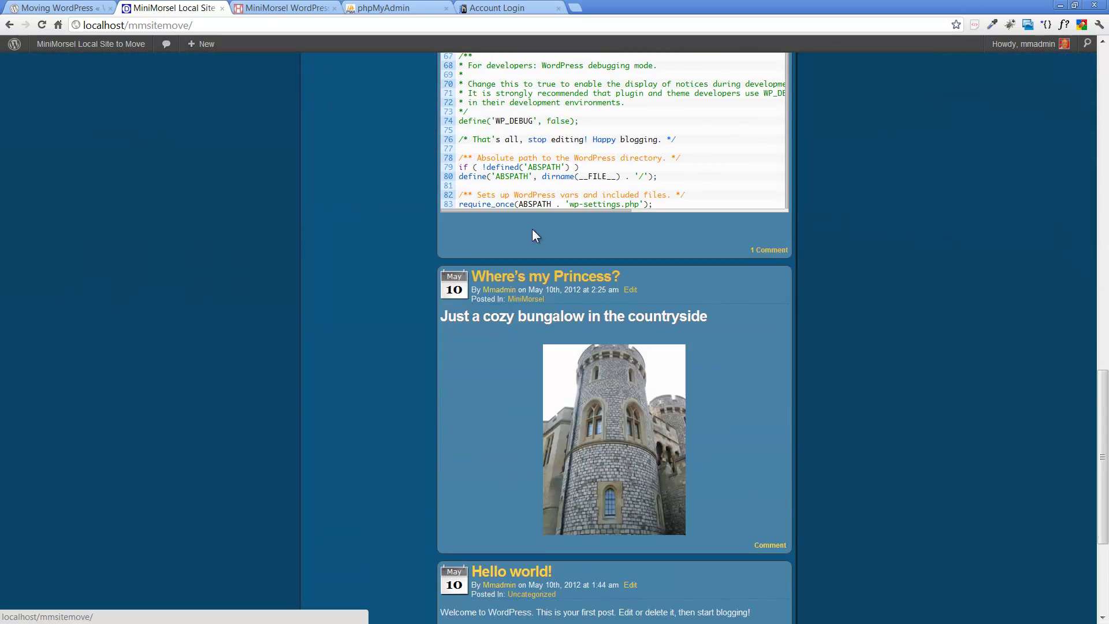
scroll(532, 229, "down", 2)
left_click(638, 350)
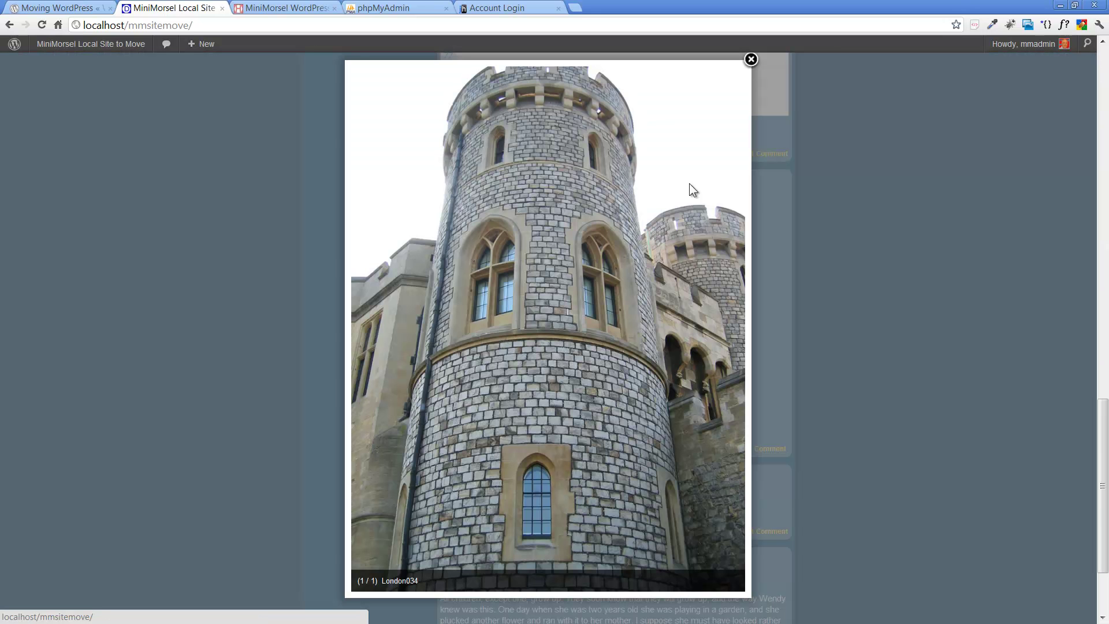
left_click(751, 60)
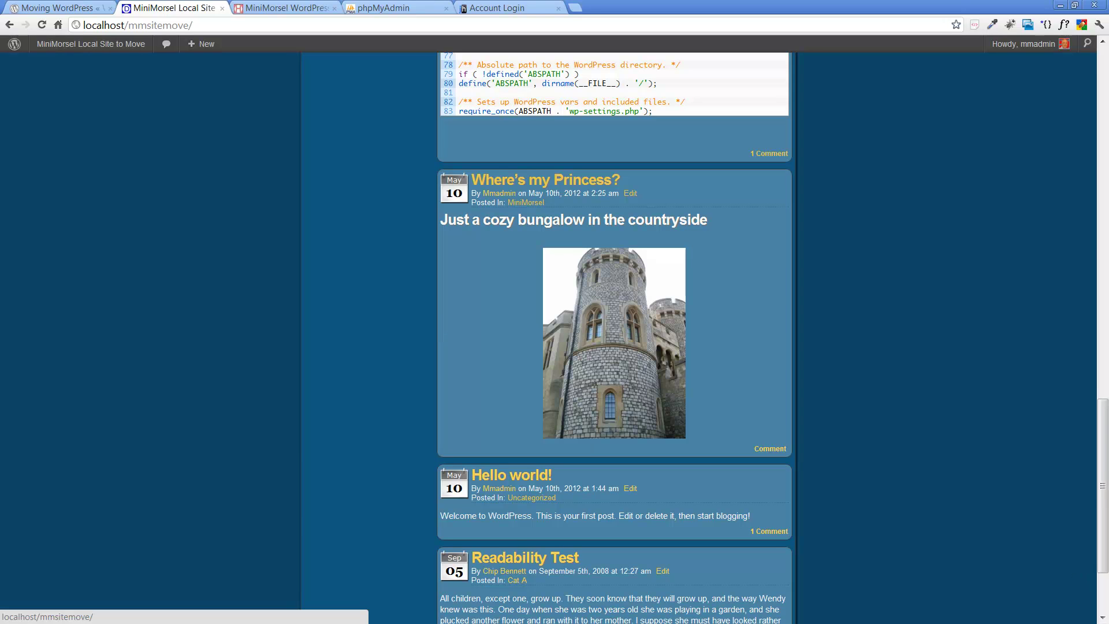
key("alt+Tab")
Step: Browse from wp-content into uploads\2012\05 to view the uploaded images
left_click_drag(567, 43, 539, 64)
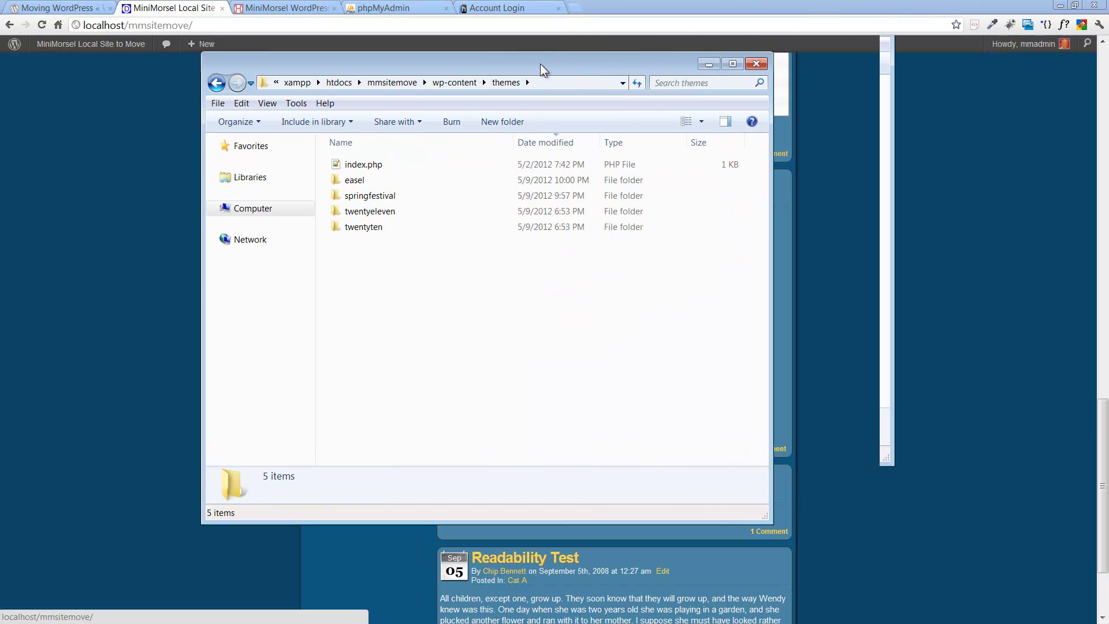
left_click(441, 85)
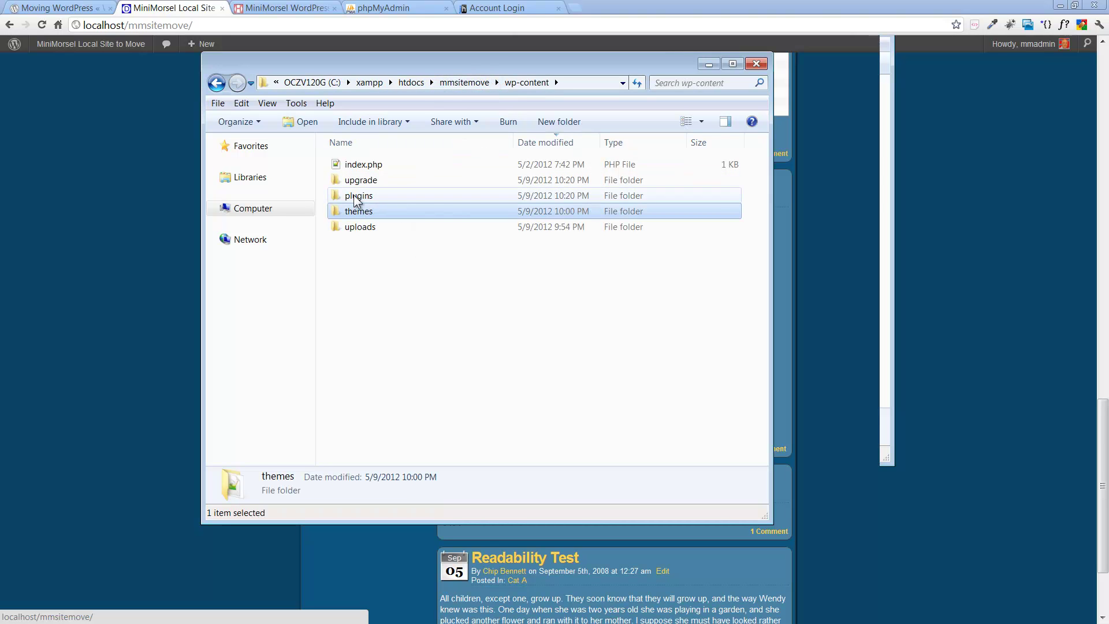
double_click(365, 225)
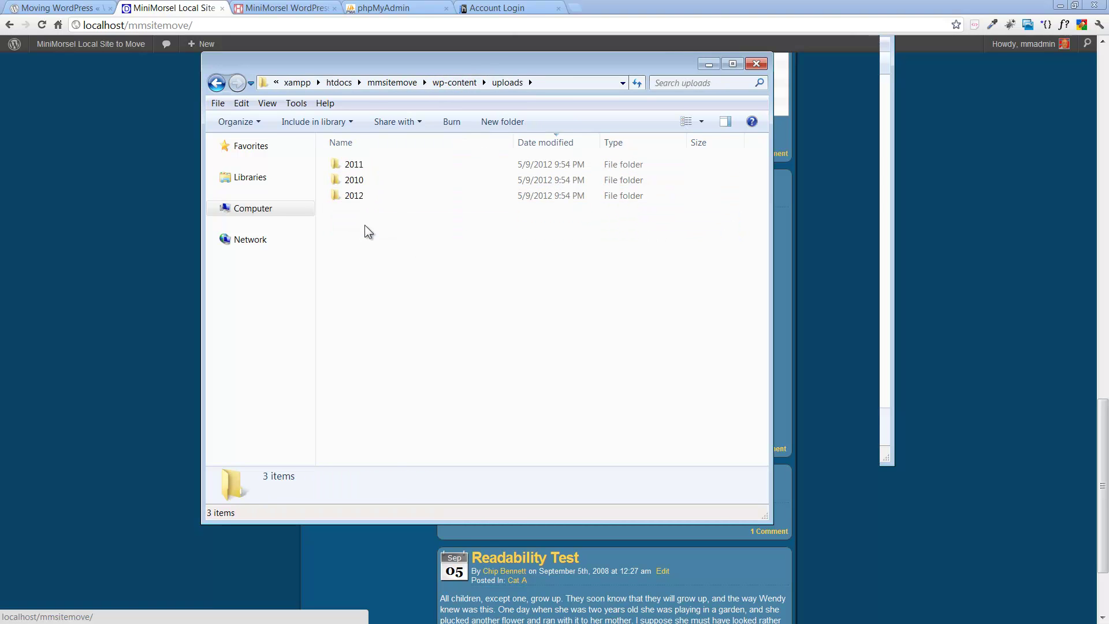
double_click(357, 195)
double_click(344, 167)
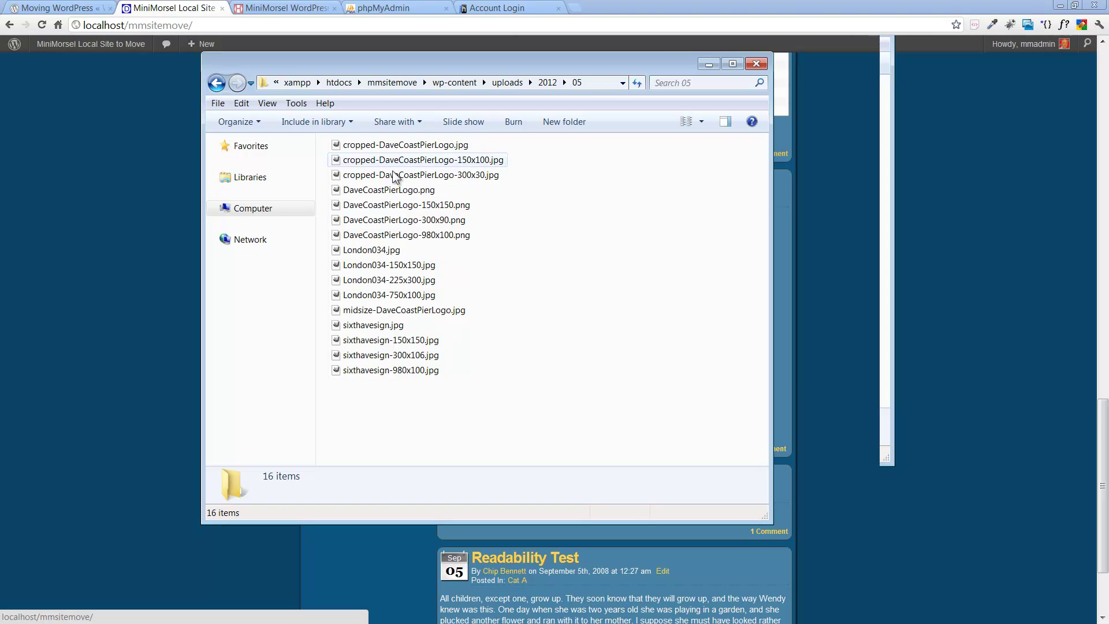
Step: Return to the mmsitemove folder, review its contents, and hide the window
mouse_move(401, 373)
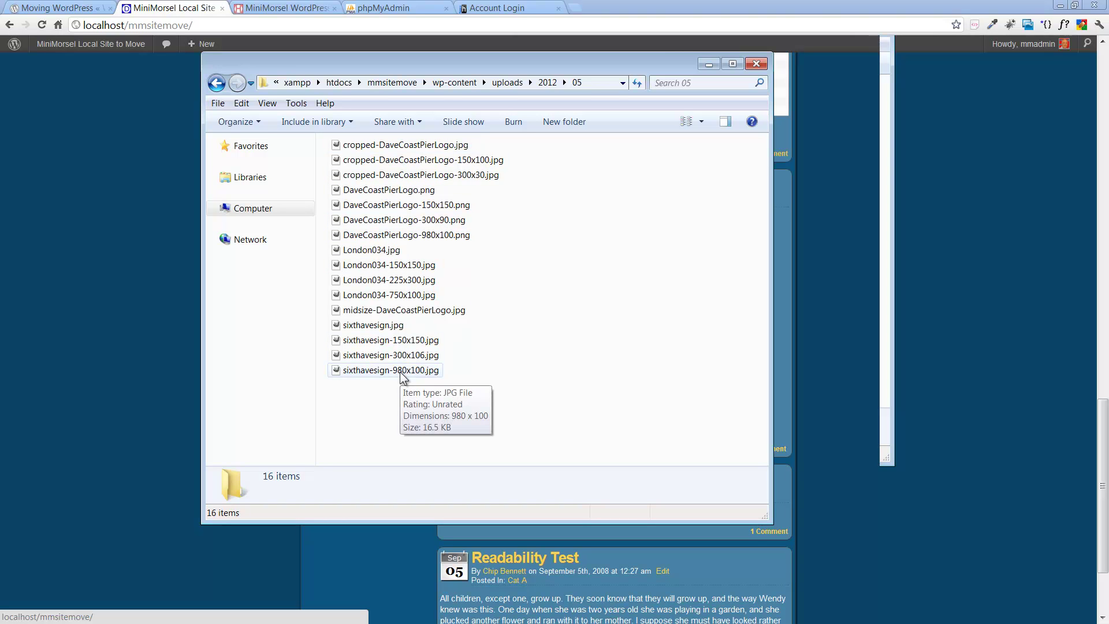
left_click(394, 80)
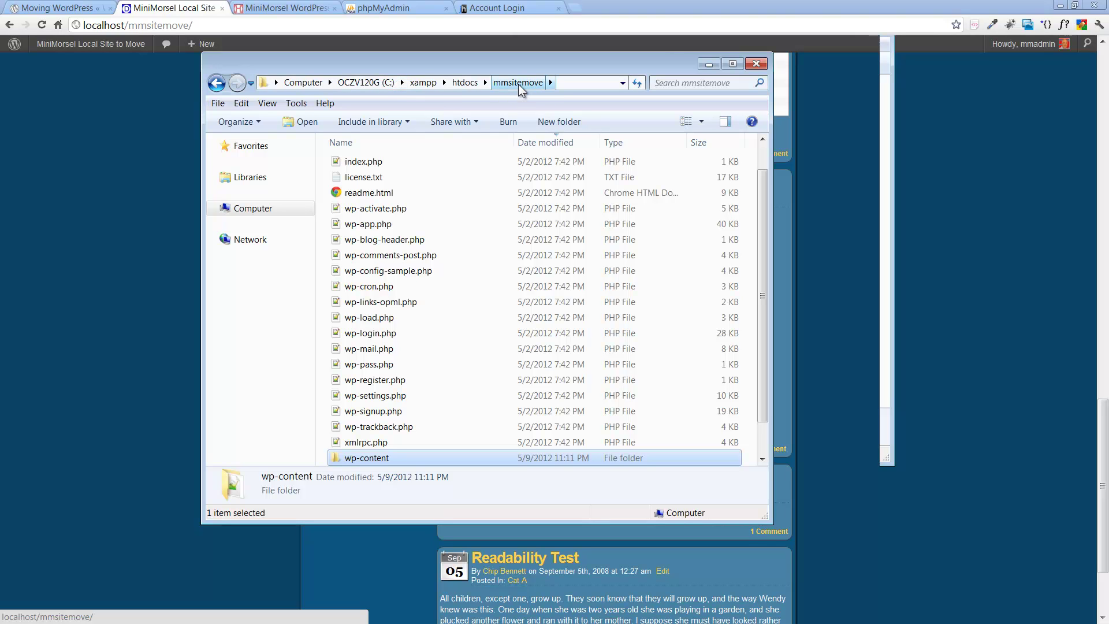
scroll(457, 338, "down", 1)
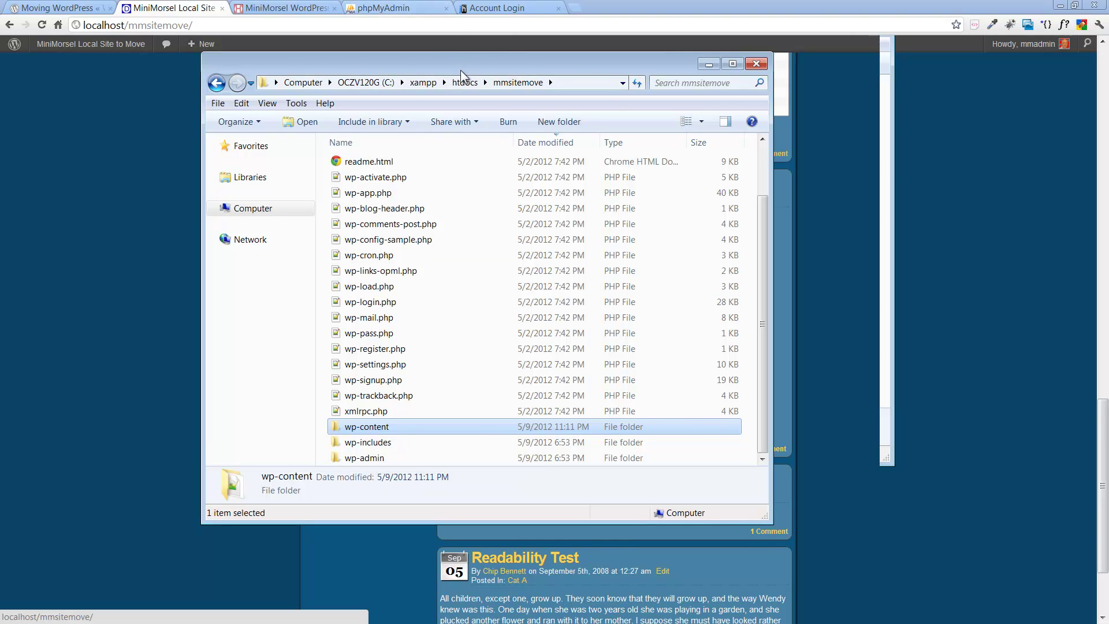
key("ctrl+n")
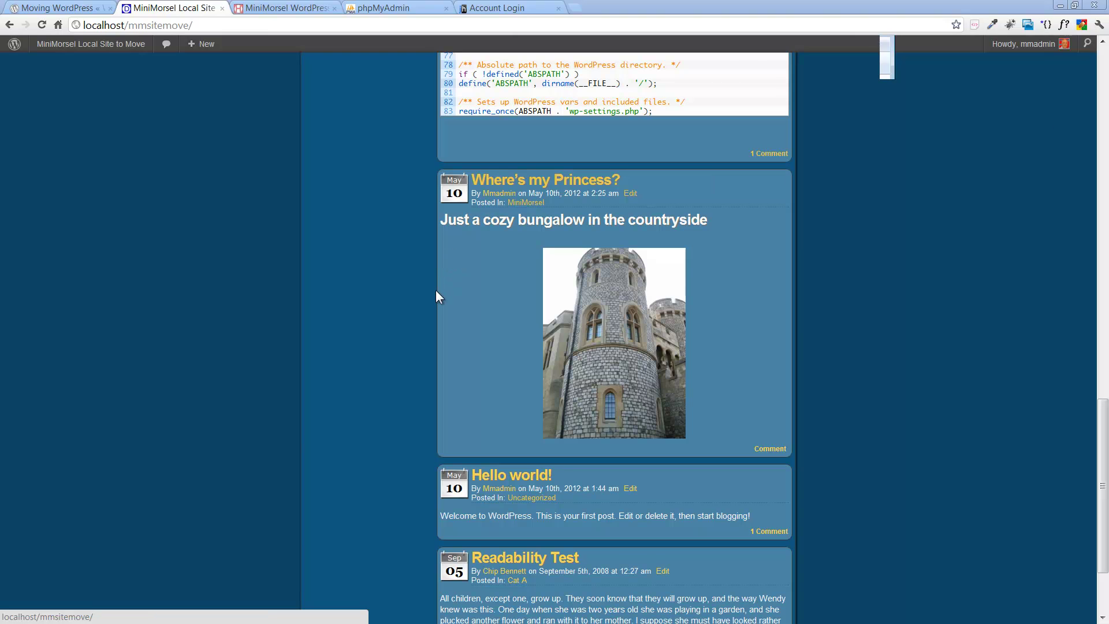
Step: Review the wp-config post, reload the local home page, and bring MoveMySite.txt forward
scroll(341, 286, "up", 15)
scroll(345, 290, "up", 1)
scroll(344, 292, "down", 4)
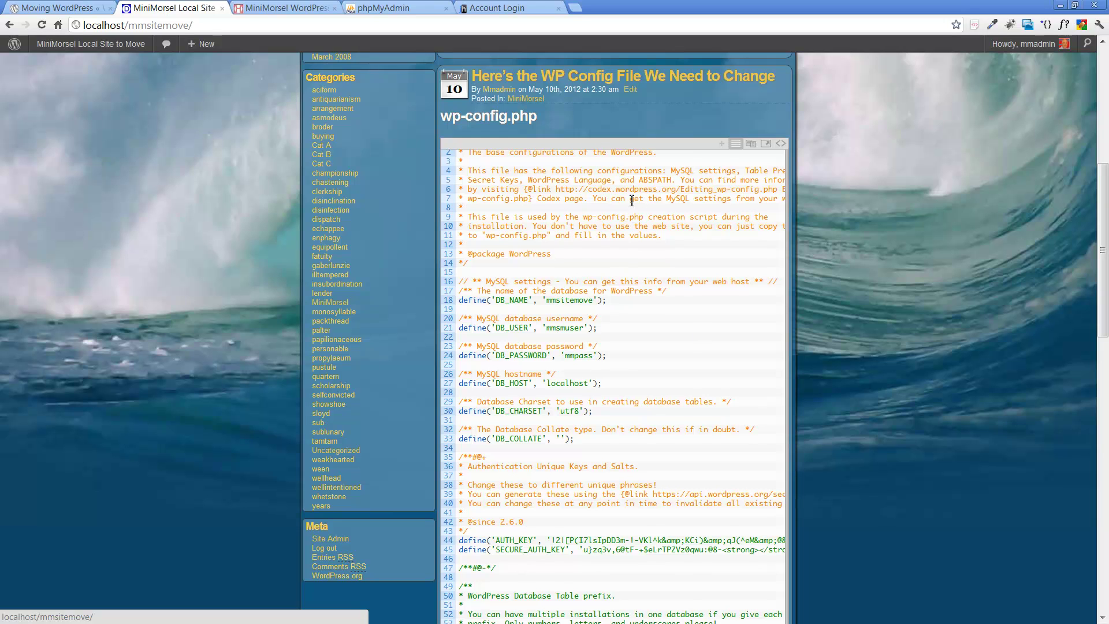
scroll(558, 309, "down", 9)
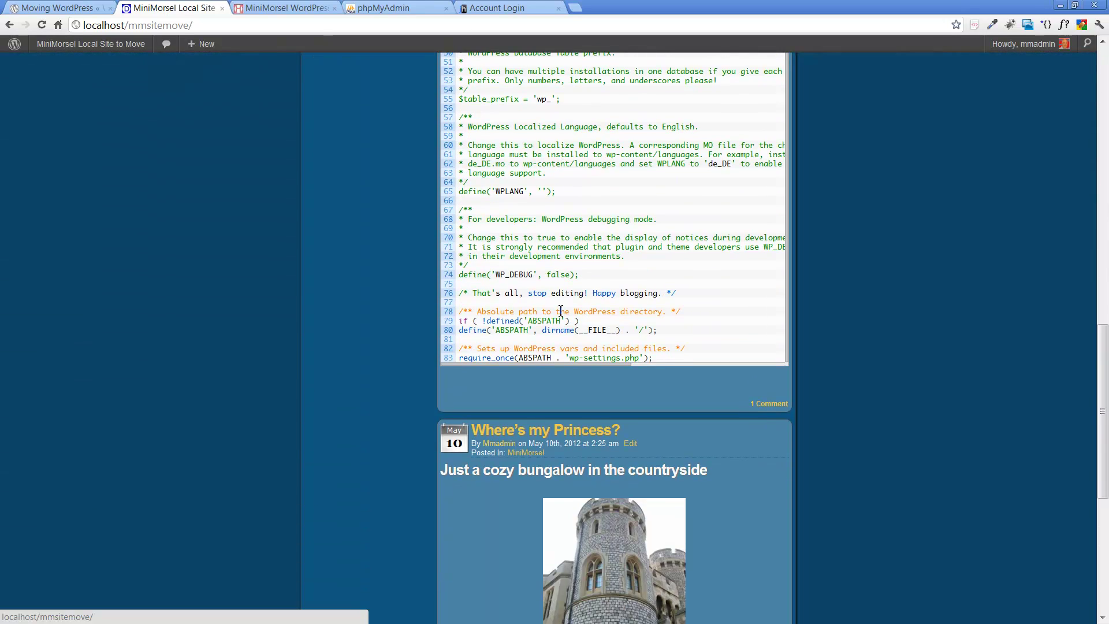
scroll(560, 311, "up", 6)
scroll(560, 311, "up", 2)
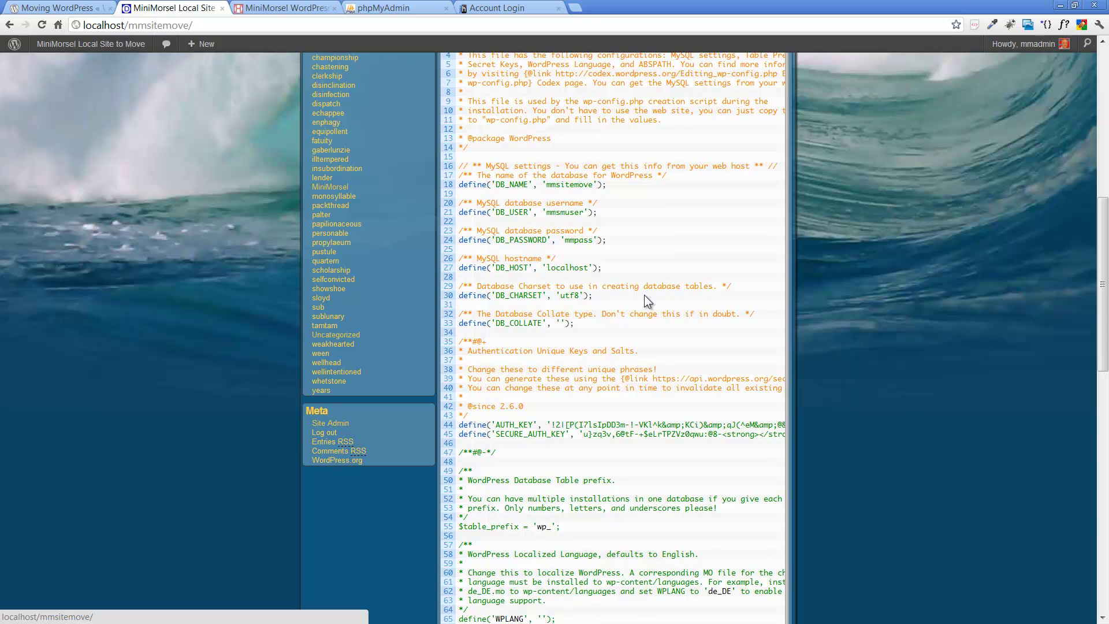
scroll(644, 295, "up", 5)
scroll(646, 296, "up", 3)
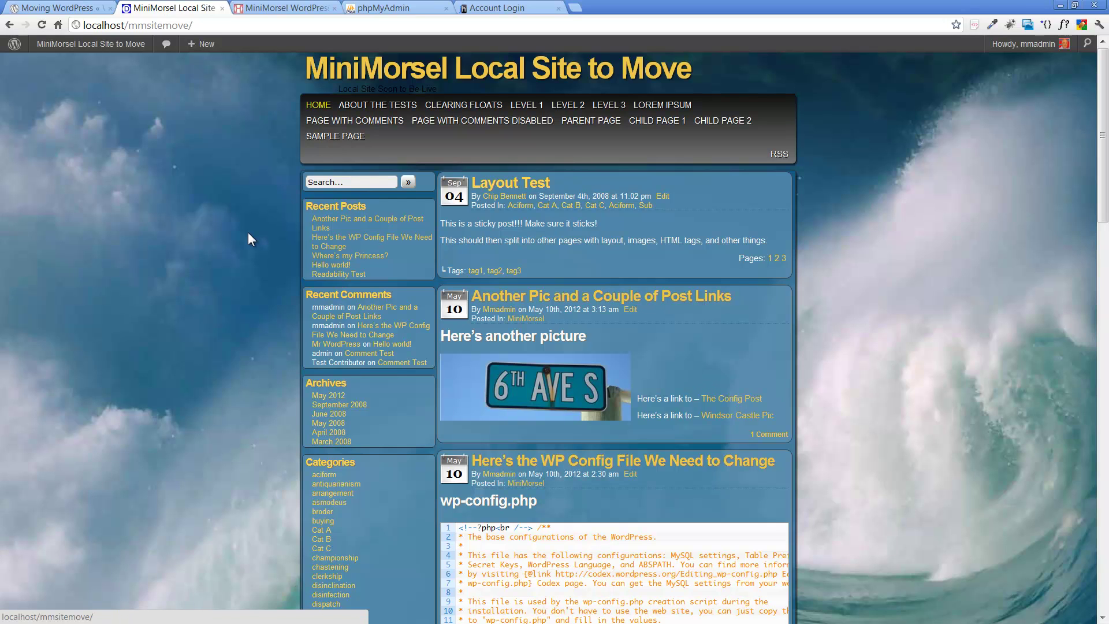
left_click(384, 76)
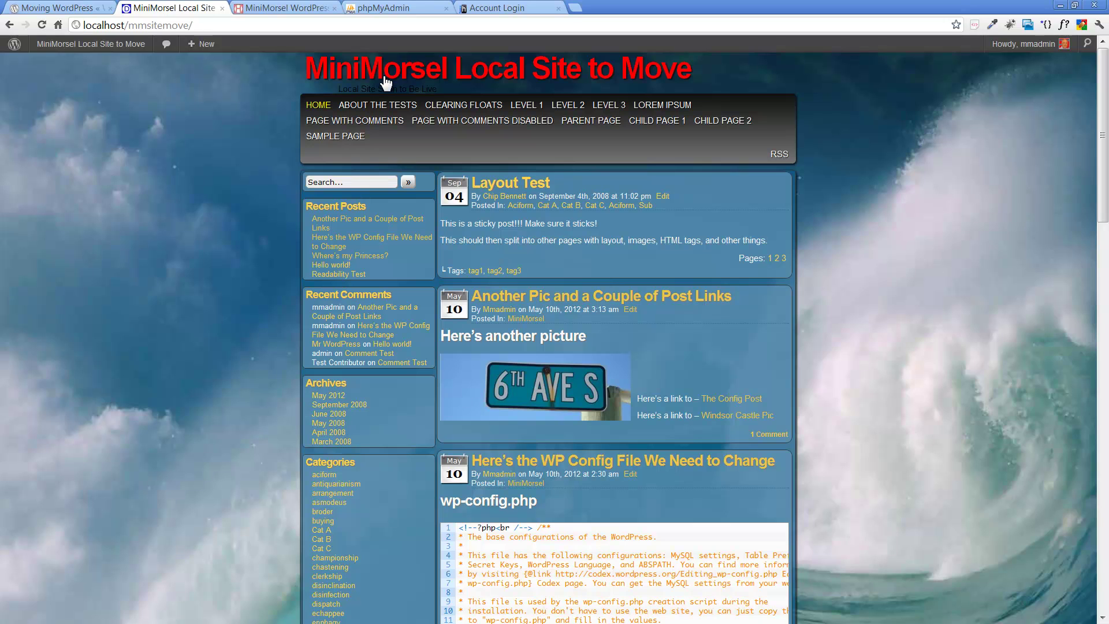
key("alt+Tab")
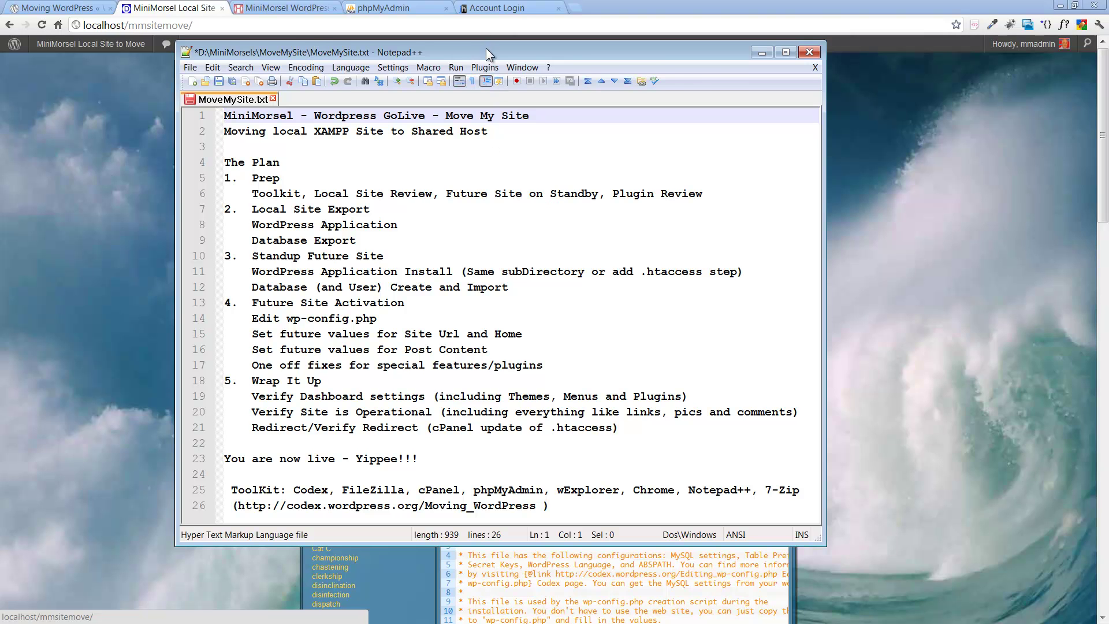
Step: In the MiniMorsel WordPress Temp Site tab, enter the address waimanusolution.com
key("alt+Tab")
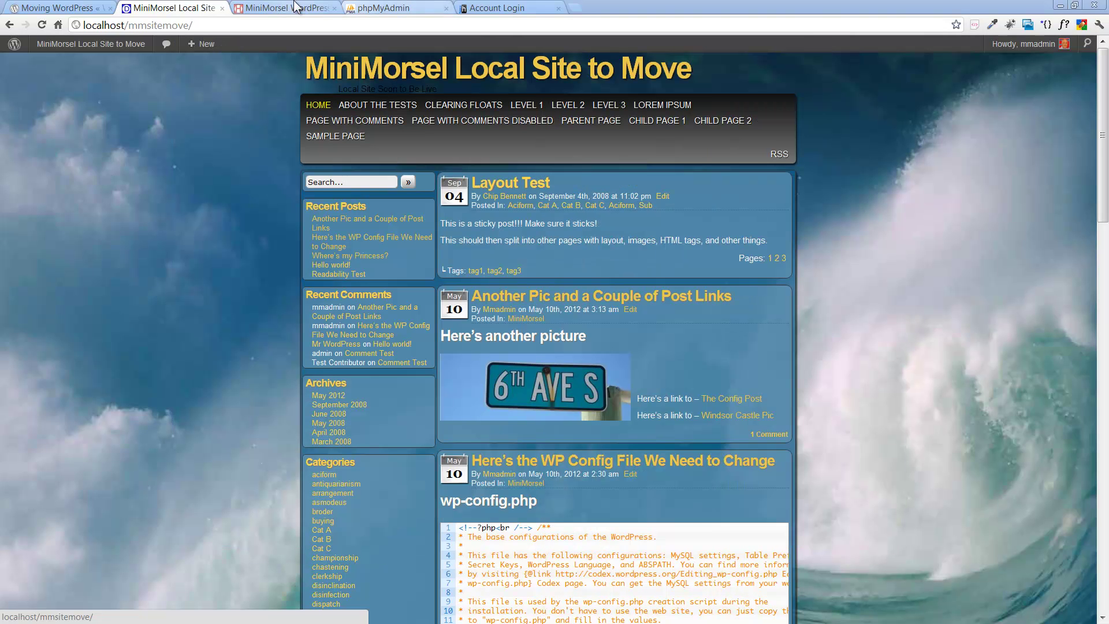
left_click(296, 7)
left_click(269, 22)
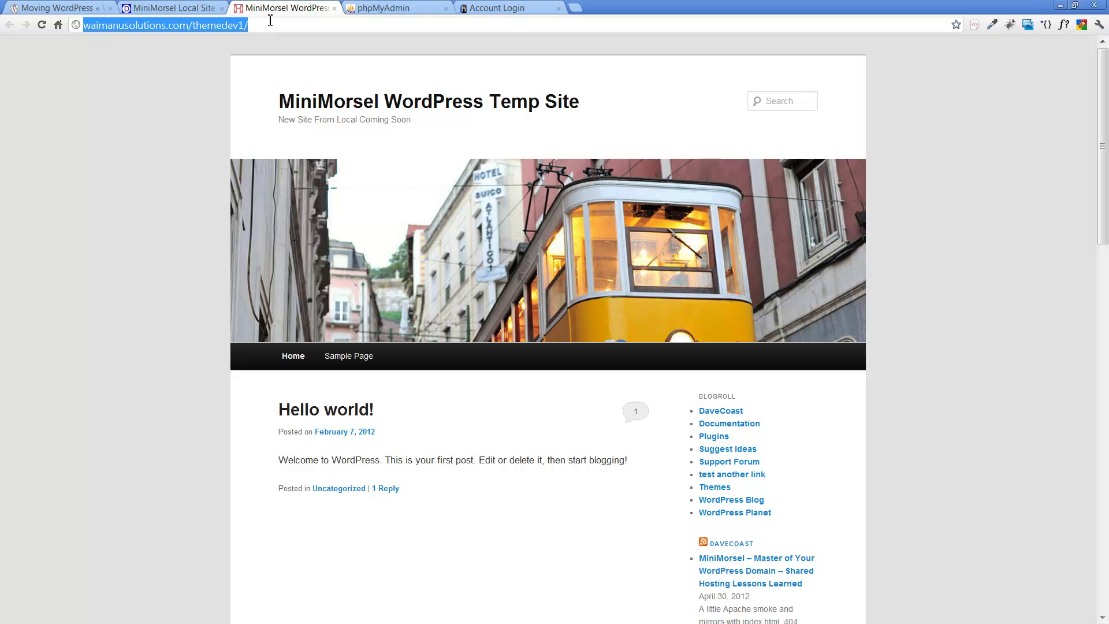
type("waimanu")
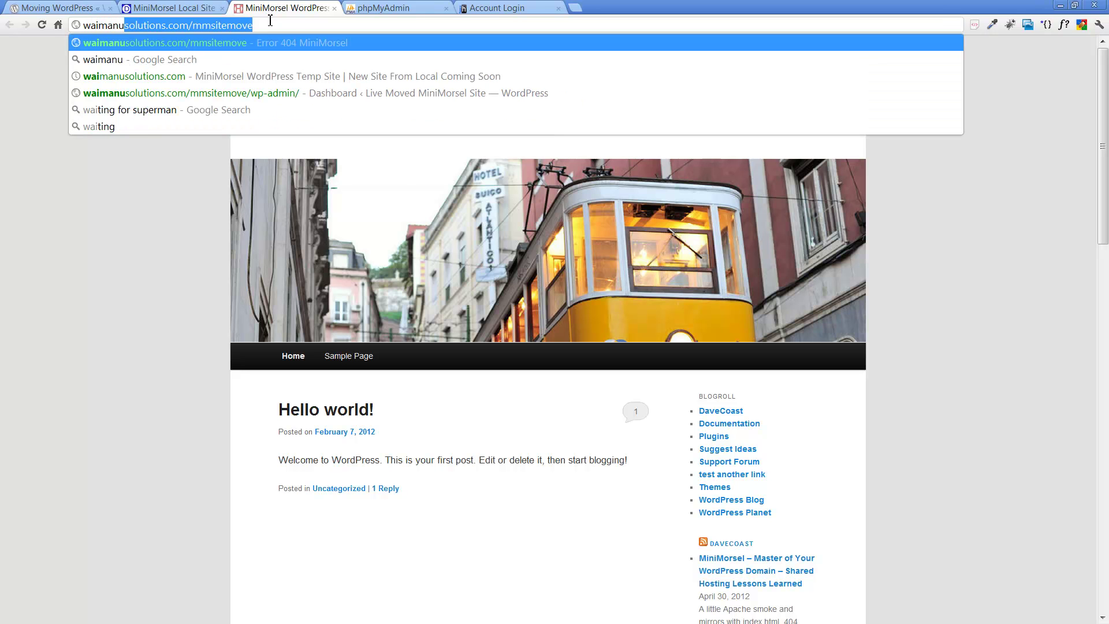
type("solution.com")
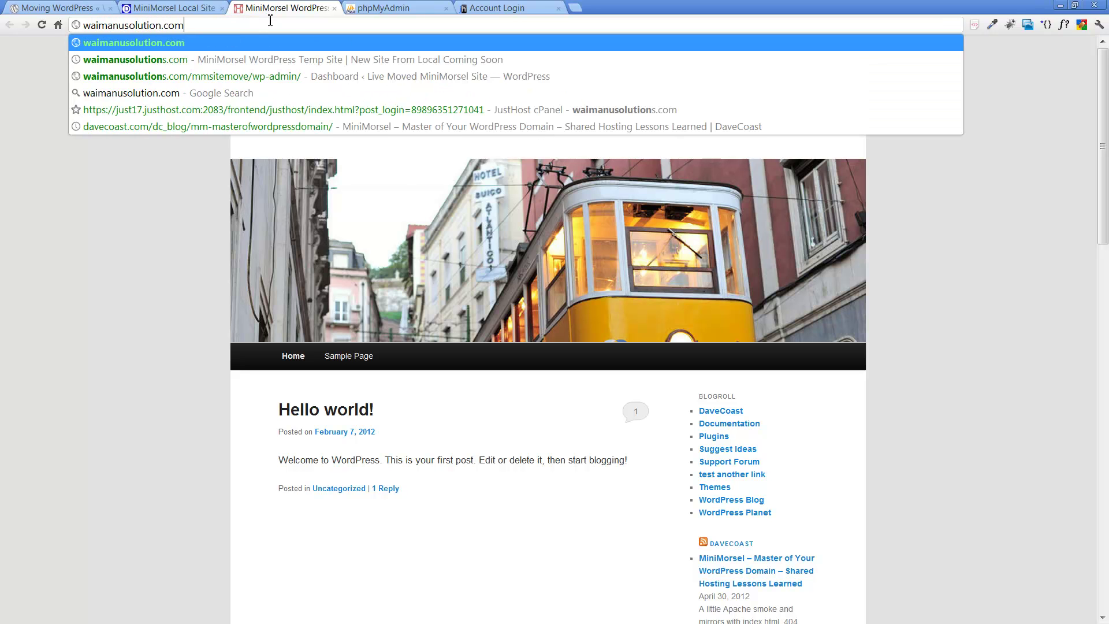
key("Return")
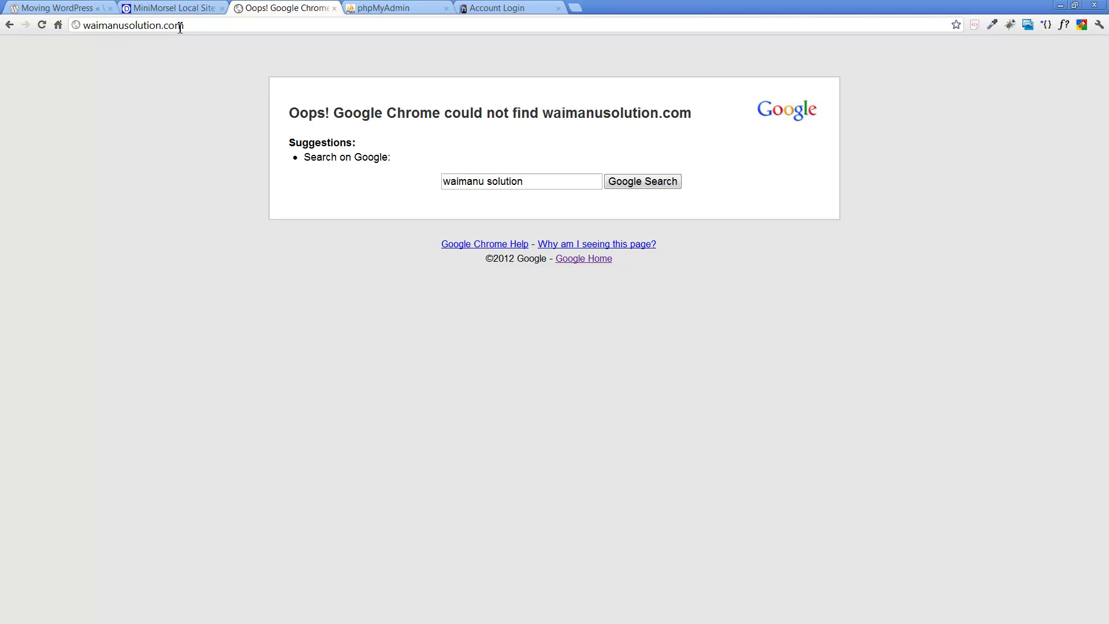
Step: Correct the address to waimanusolutions.com, load the temp site, and return to the plan notes
left_click(162, 25)
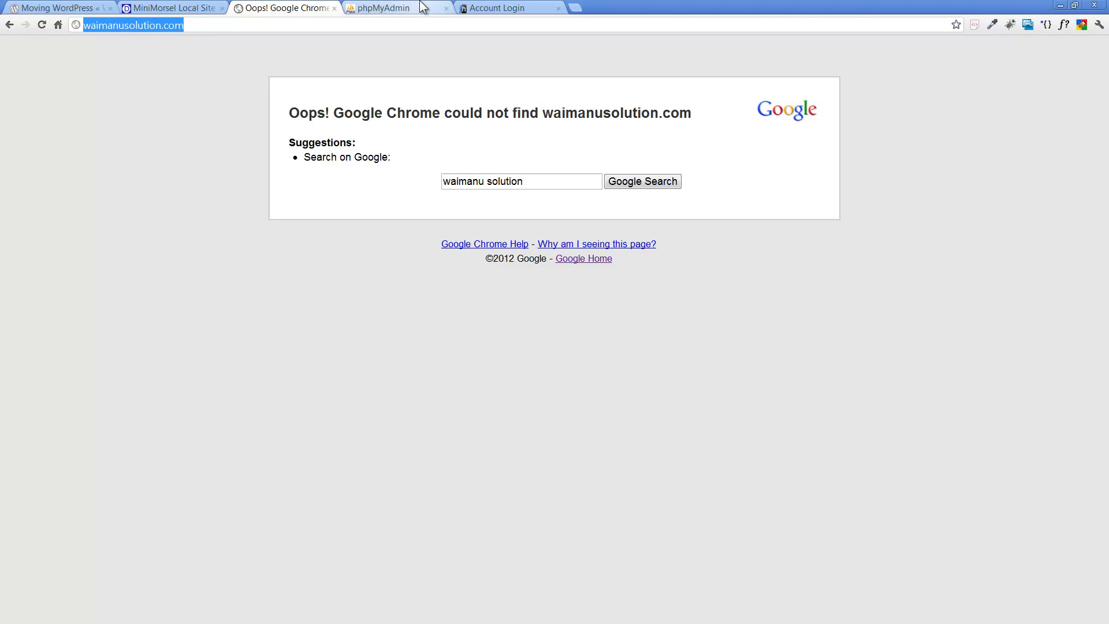
key("Right")
key("Left")
key("Left")
key("Left")
key("Left")
type("s")
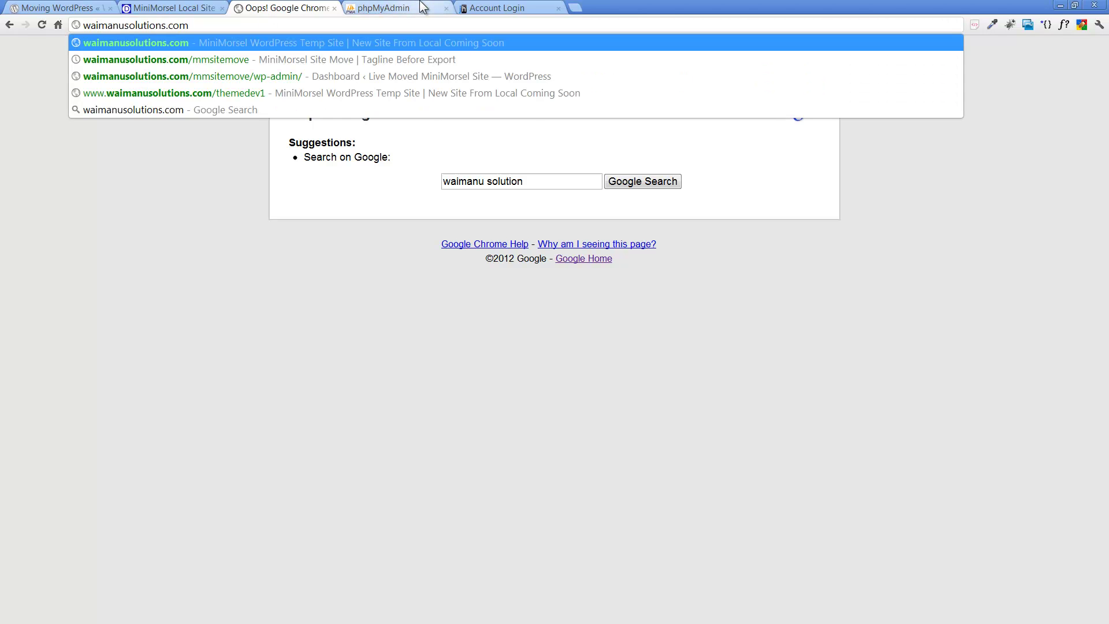
key("Return")
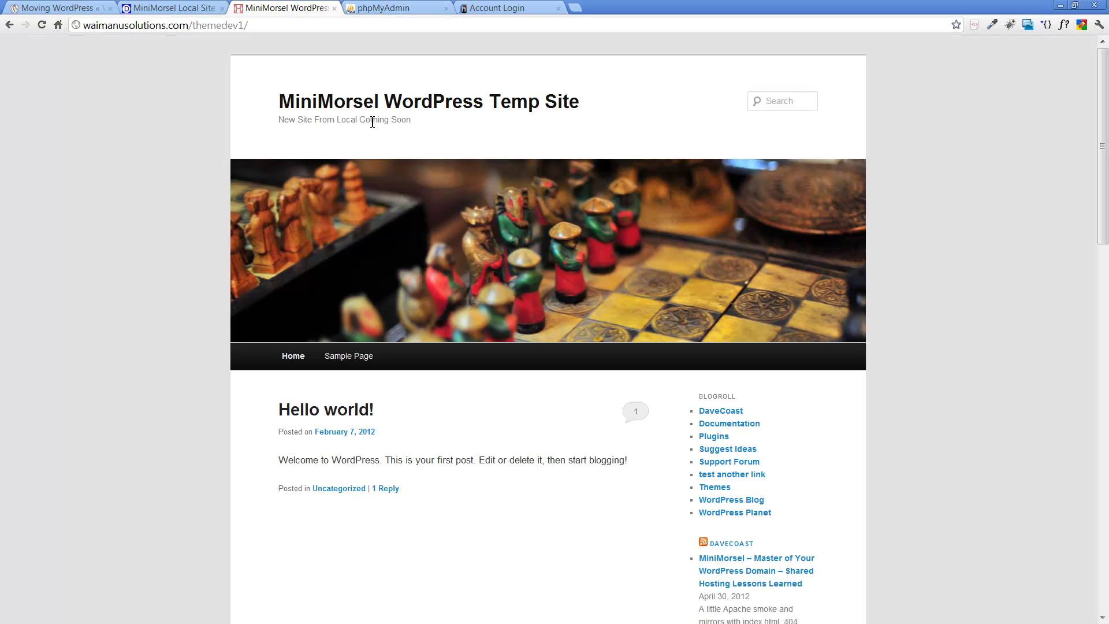
left_click(173, 8)
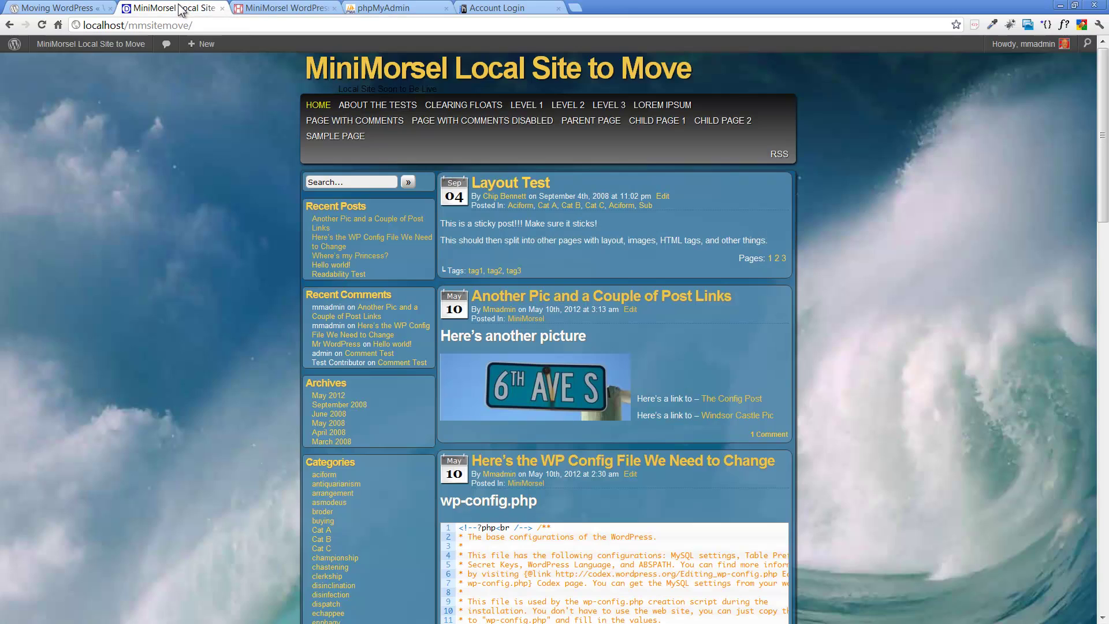
left_click(267, 7)
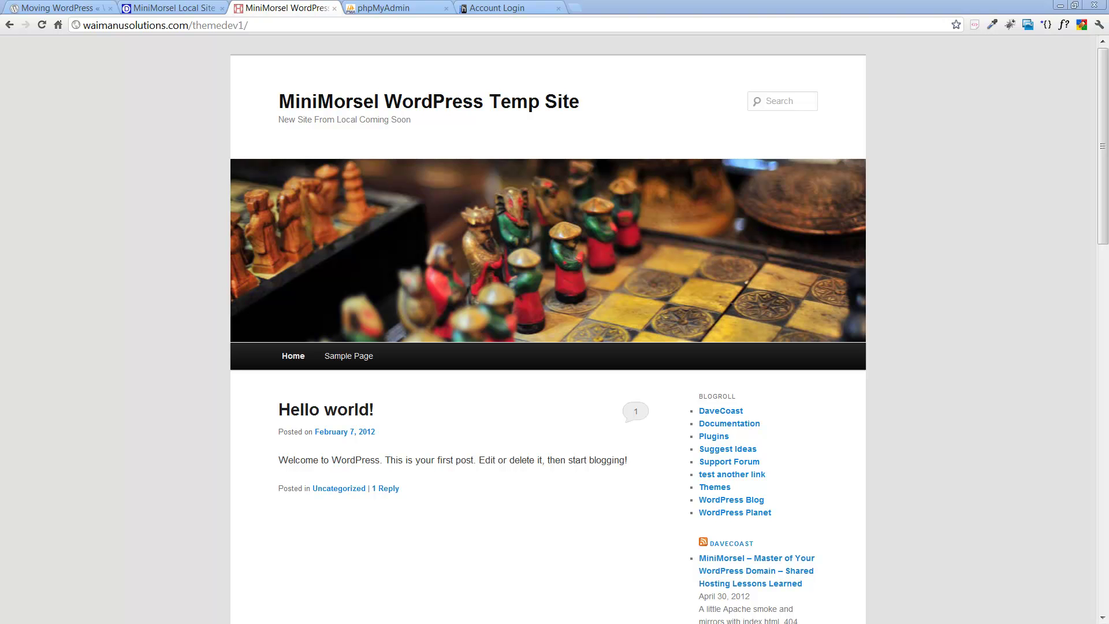
key("alt+Tab")
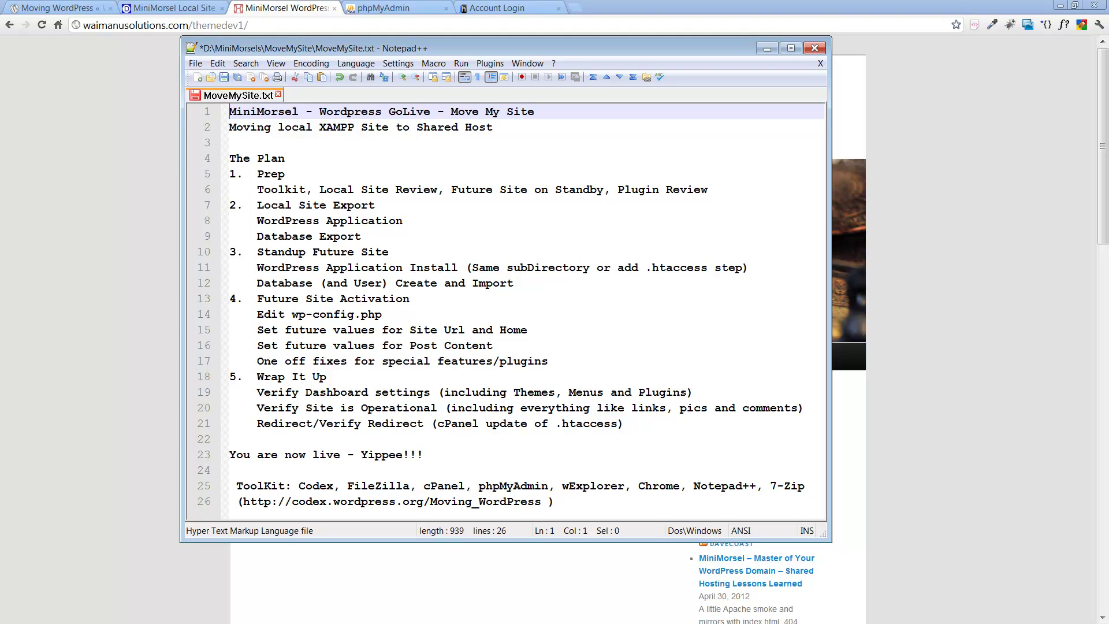
Step: Bring the mmsitemove window forward and open its wp-content\plugins folder
key("alt+Tab")
left_click_drag(977, 89, 448, 53)
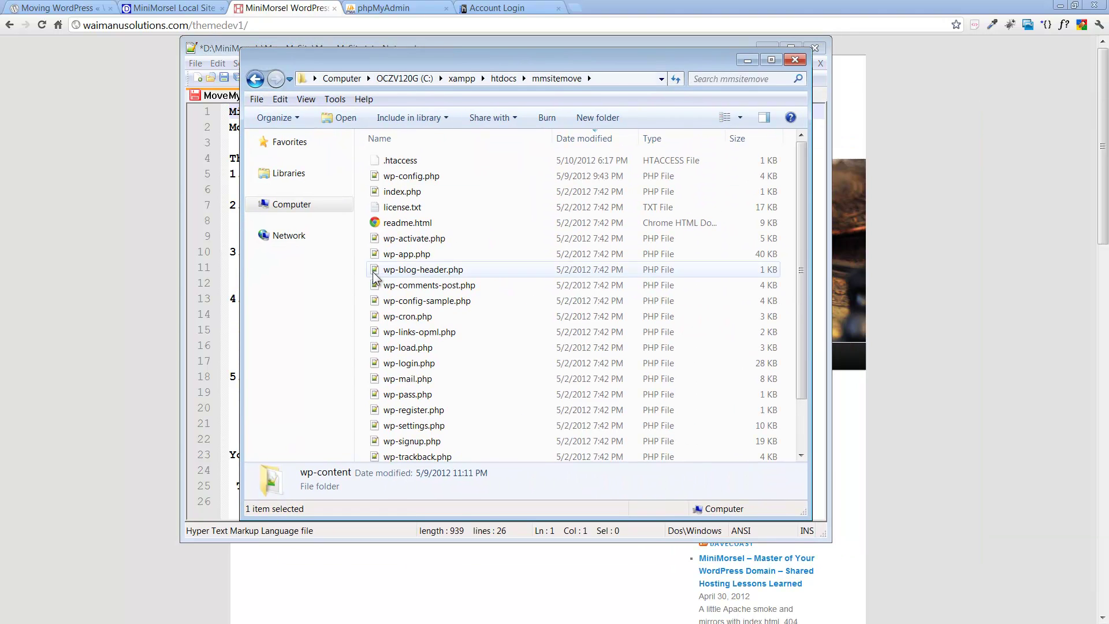
left_click(491, 276)
scroll(491, 275, "down", 2)
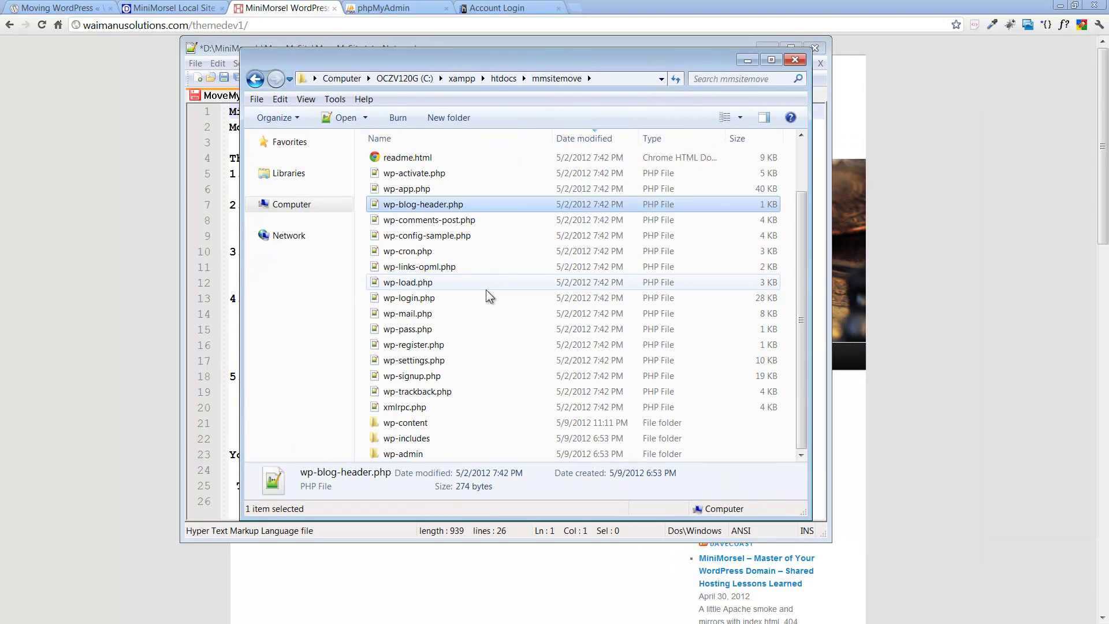
double_click(410, 421)
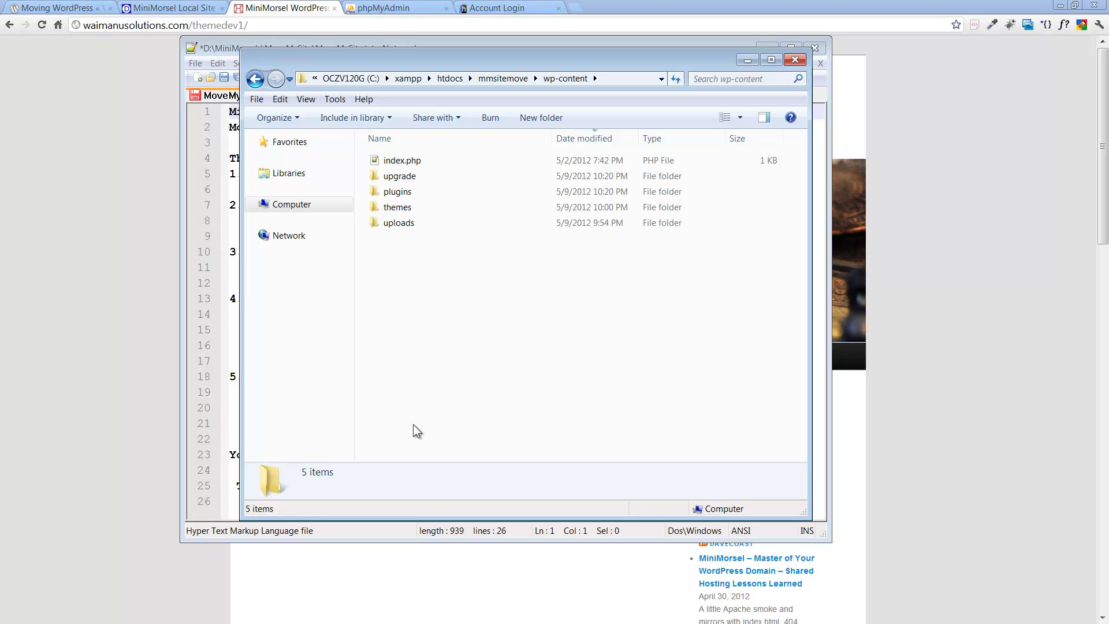
double_click(415, 194)
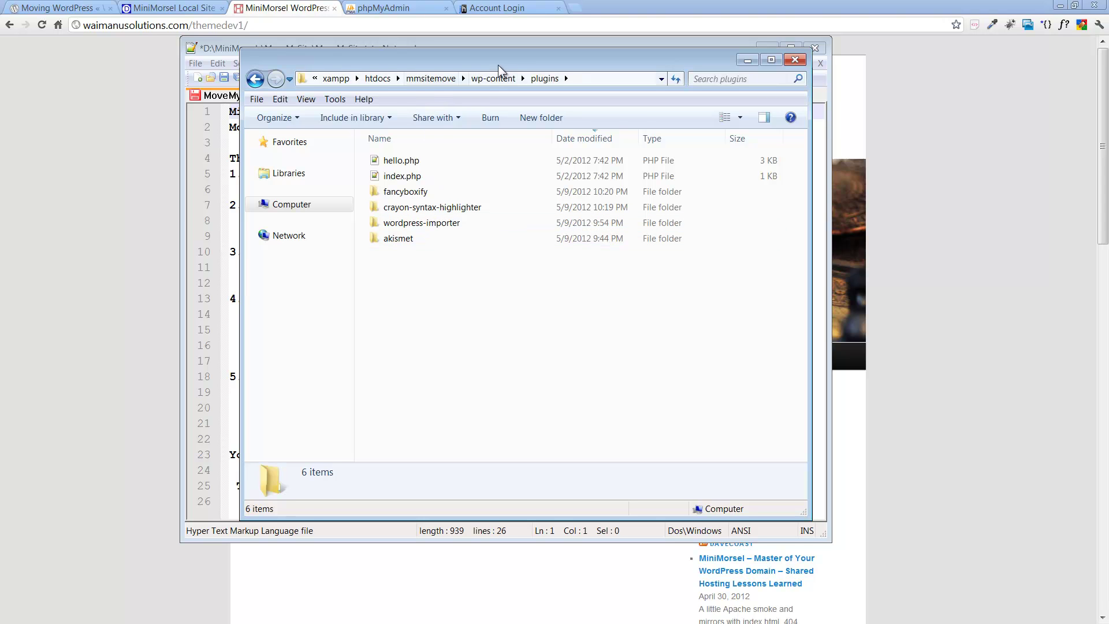
Step: Go back up through mmsitemove to C:\xampp\htdocs
left_click_drag(521, 62, 952, 61)
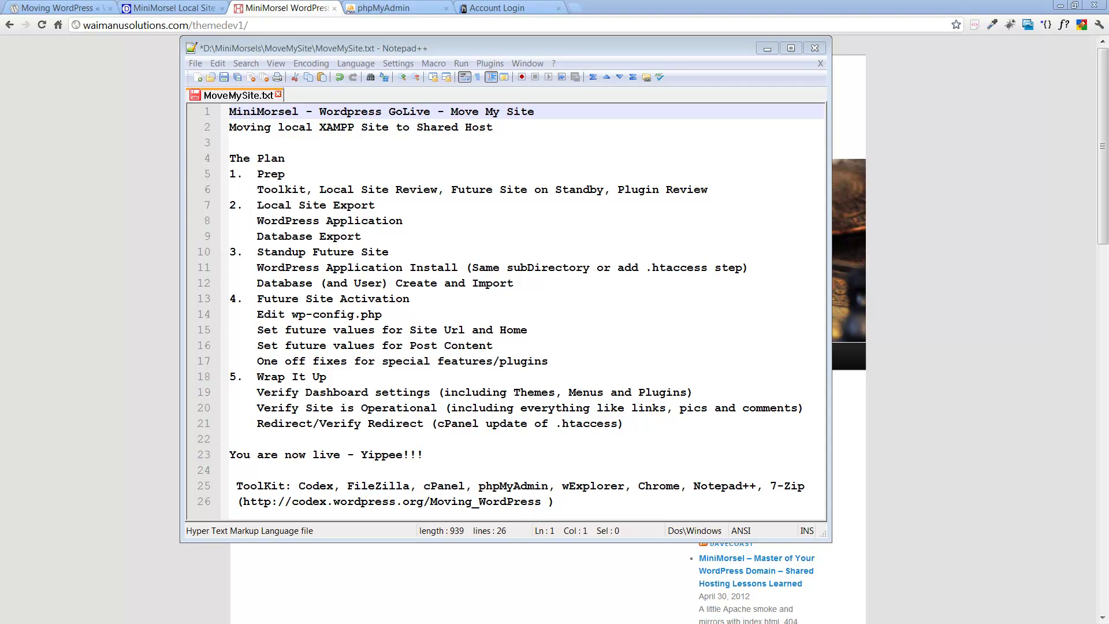
left_click_drag(996, 39, 460, 49)
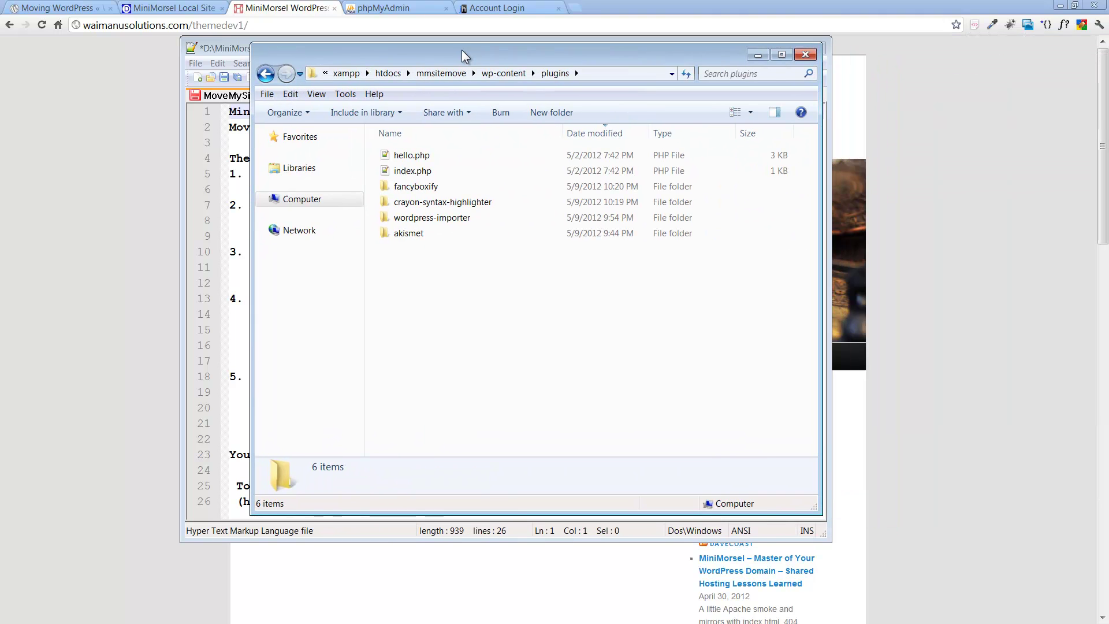
left_click(434, 76)
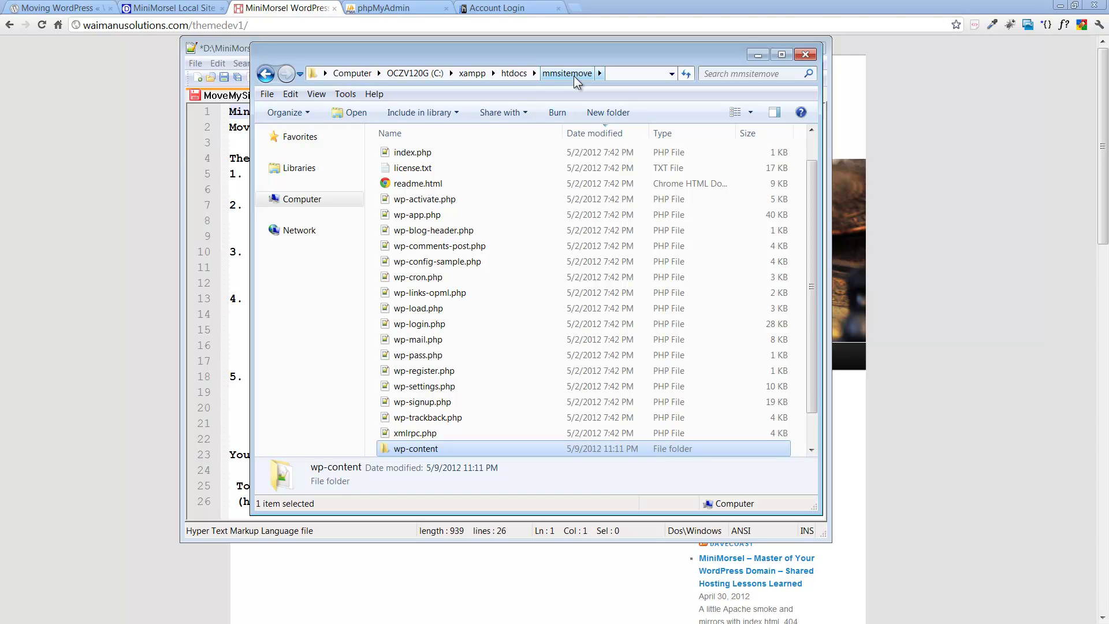
left_click(519, 74)
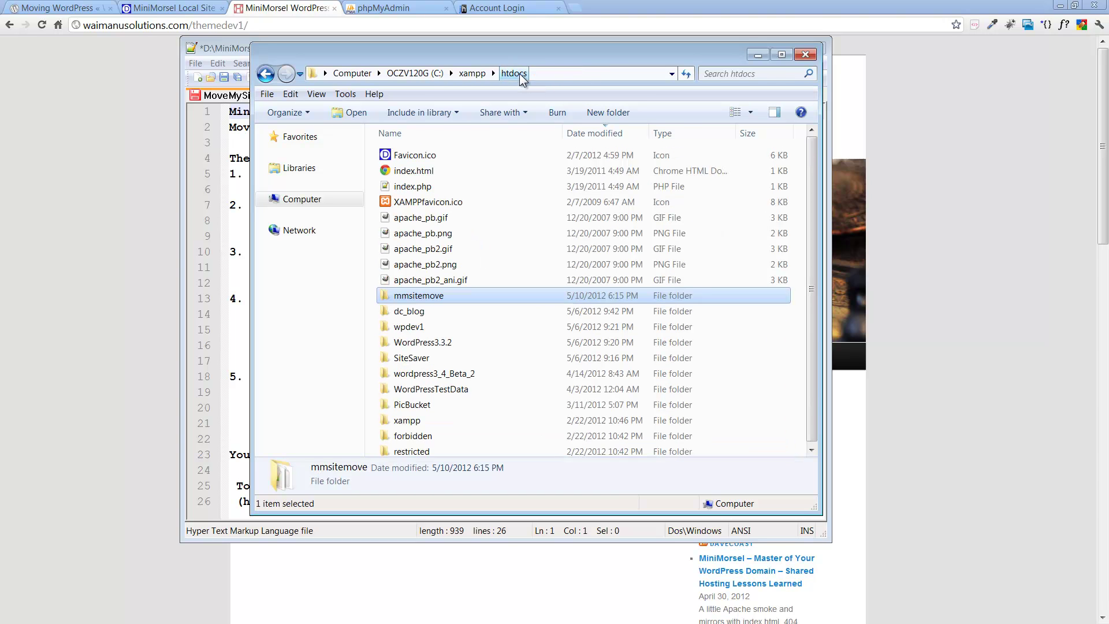
Step: Start a 7-Zip archive of mmsitemove saved to D:\MiniMorsels\MoveMySite
right_click(418, 297)
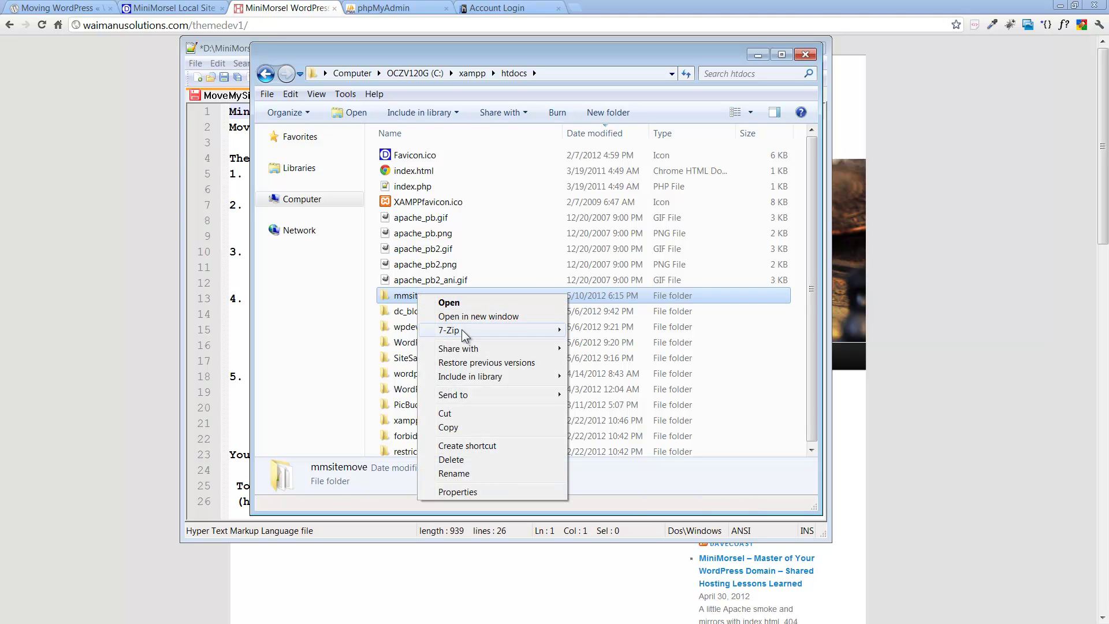
mouse_move(463, 331)
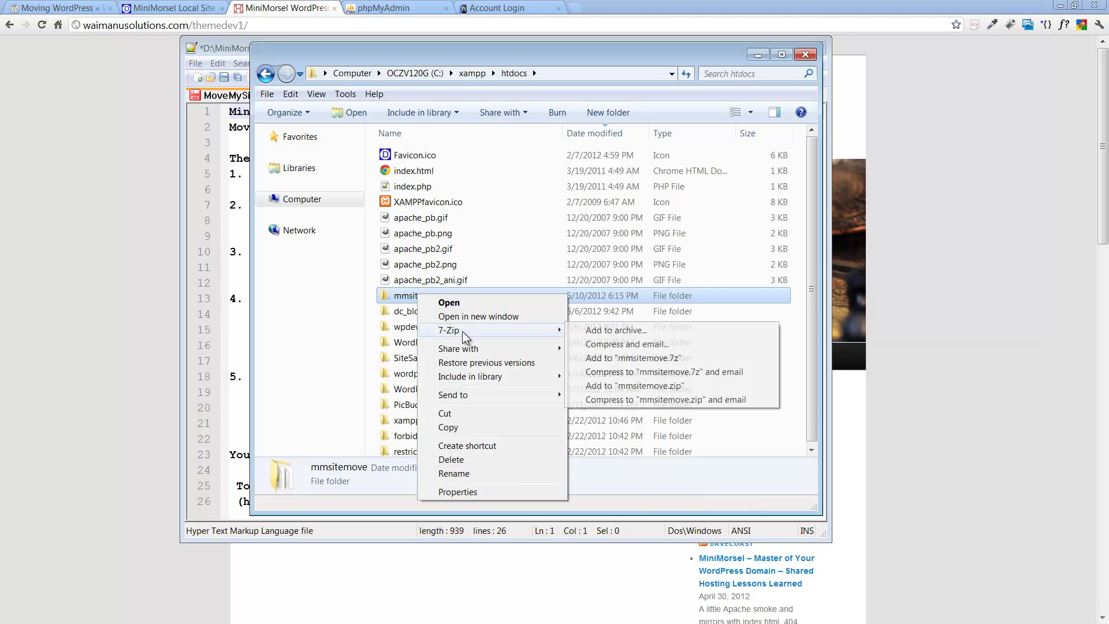
left_click(598, 332)
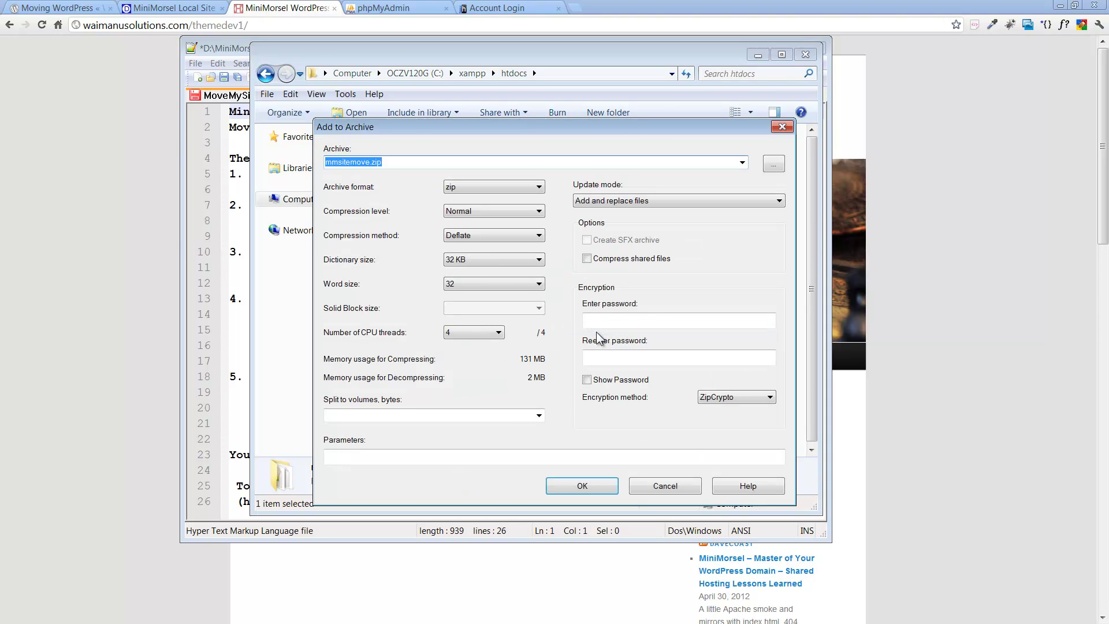
left_click(349, 162)
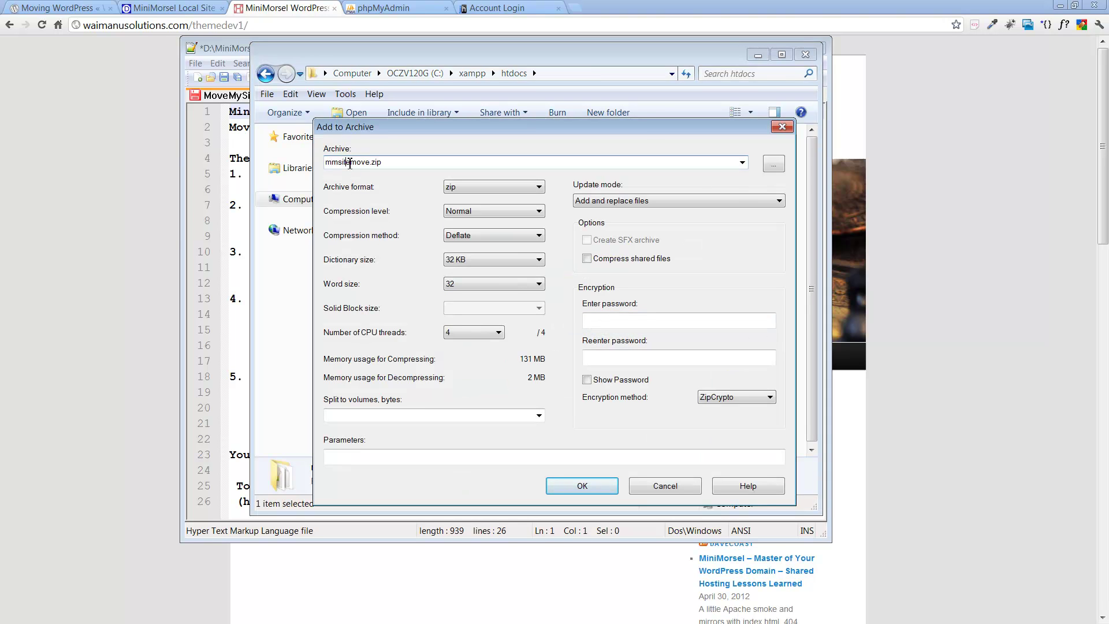
left_click(774, 163)
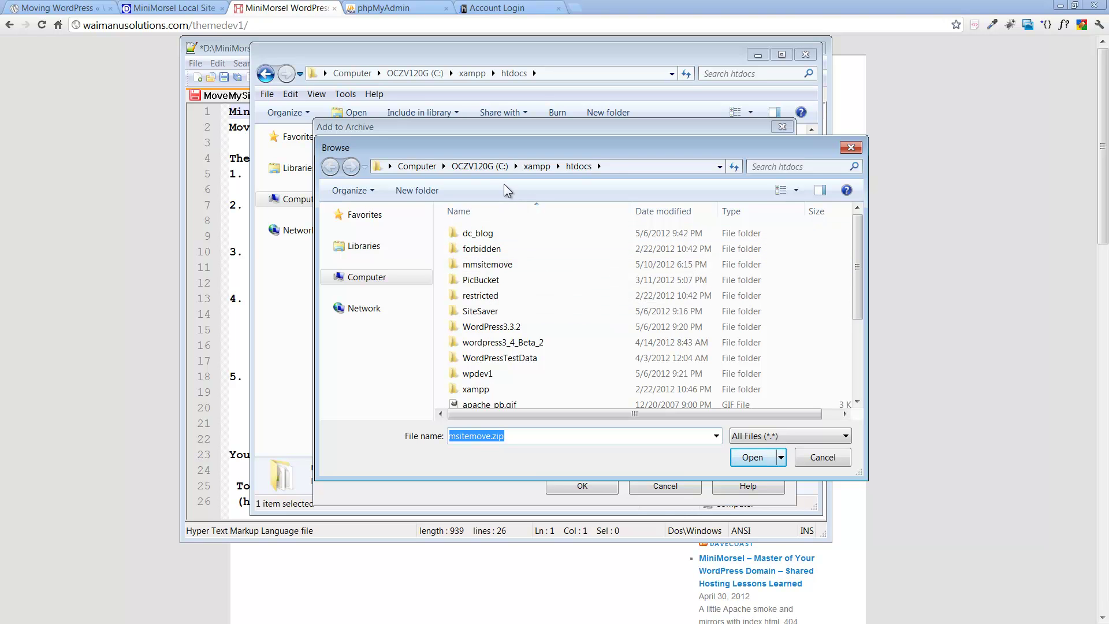
left_click(365, 215)
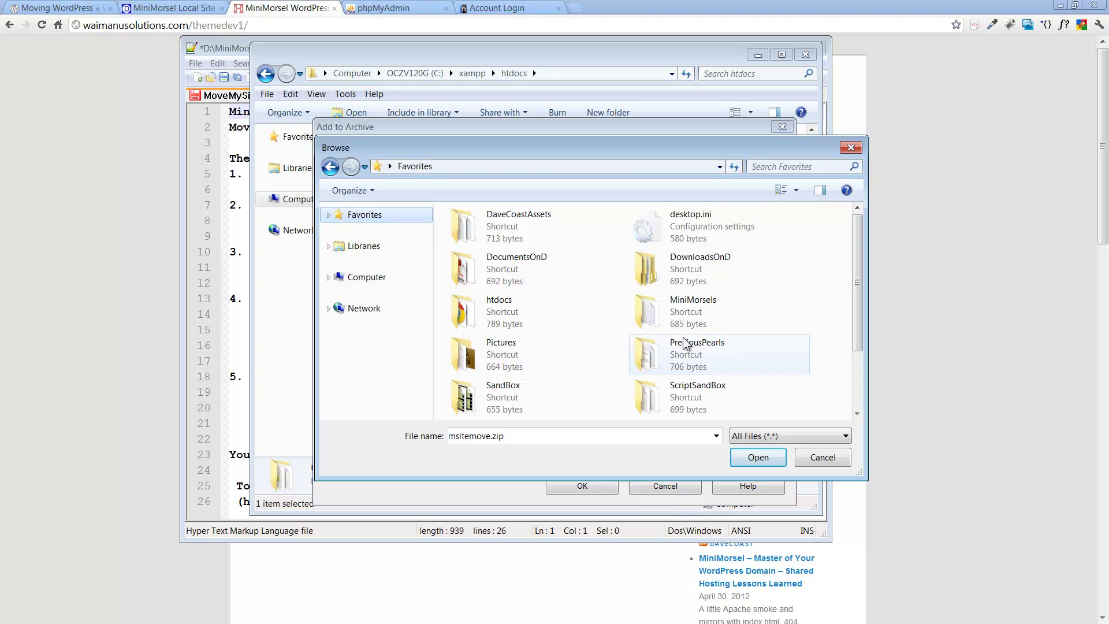
double_click(684, 304)
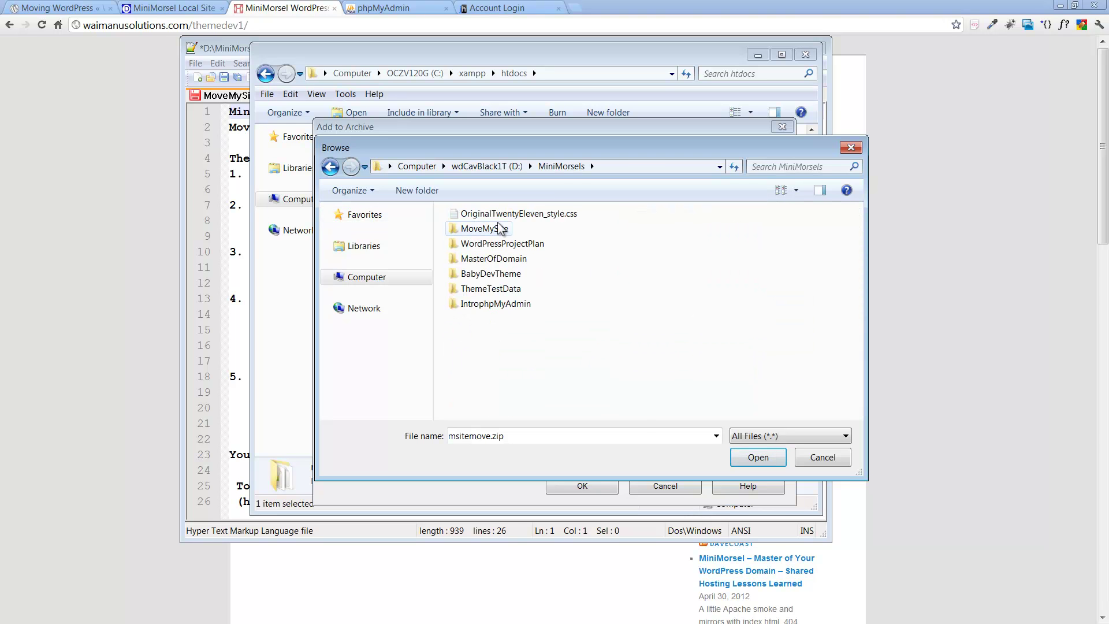
double_click(484, 228)
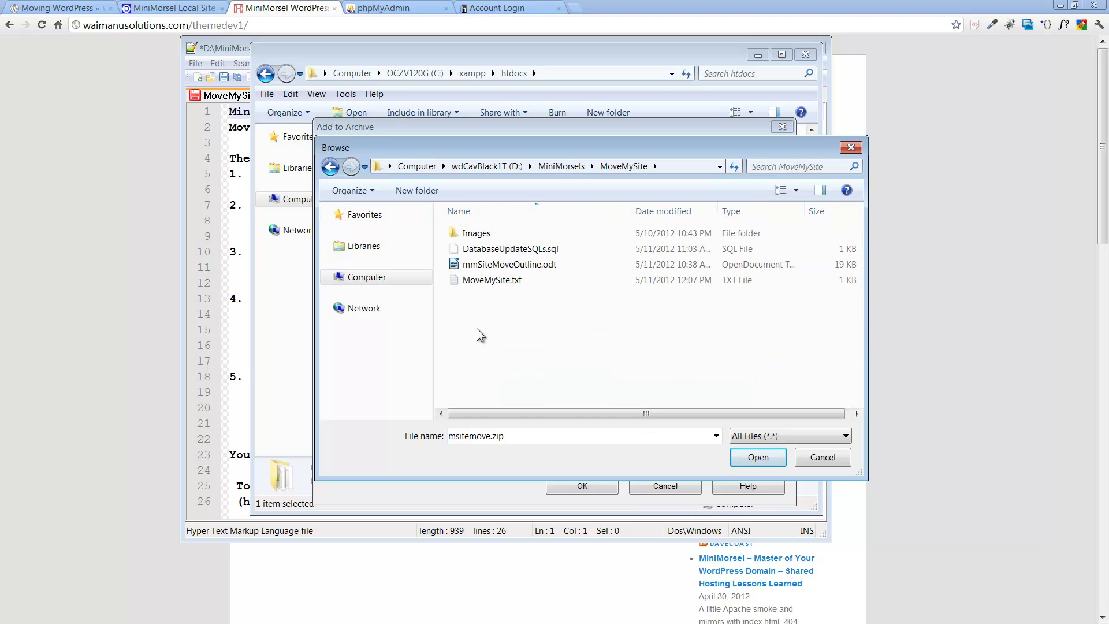
Step: Name the archive ReadyToGommsitemove.zip and compress the folder
left_click(458, 437)
type("m")
double_click(453, 438)
left_click(511, 436)
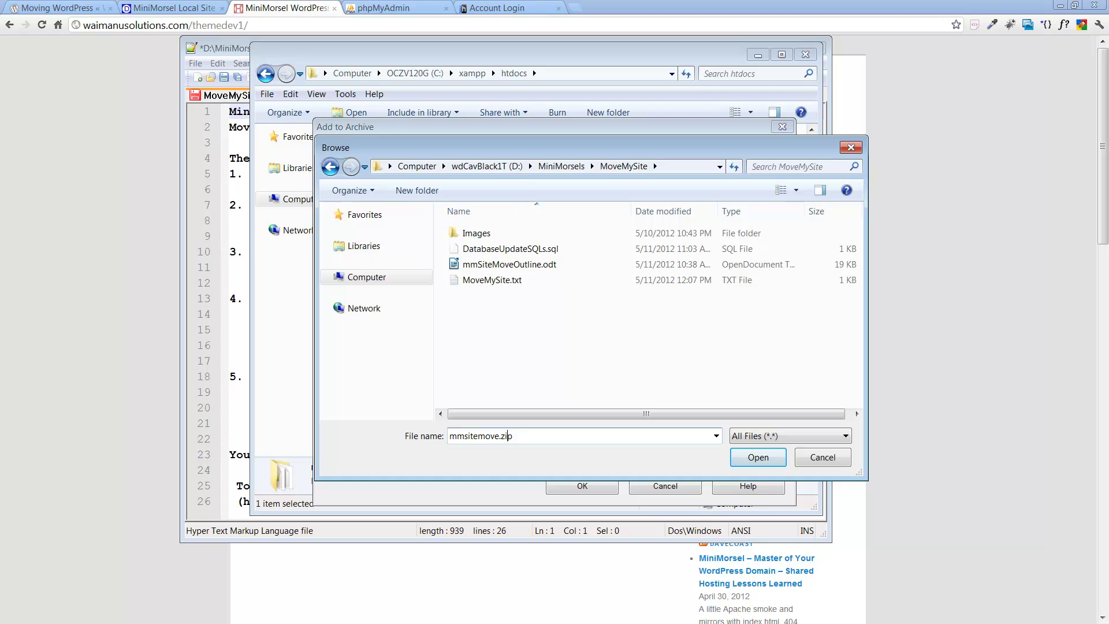
type("ReadyToGo")
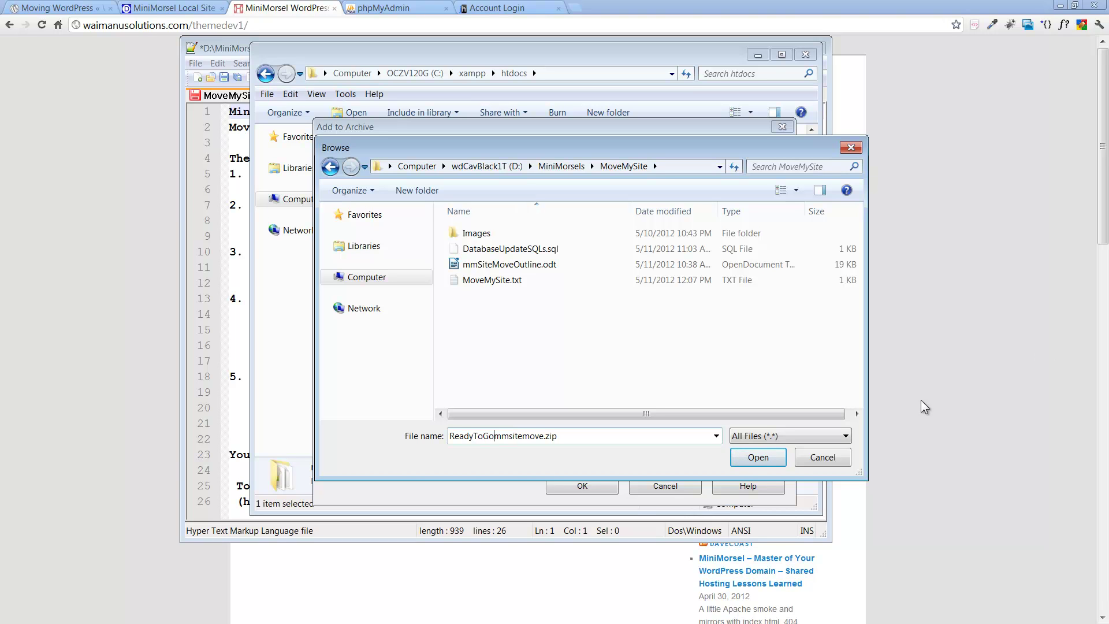
left_click(755, 458)
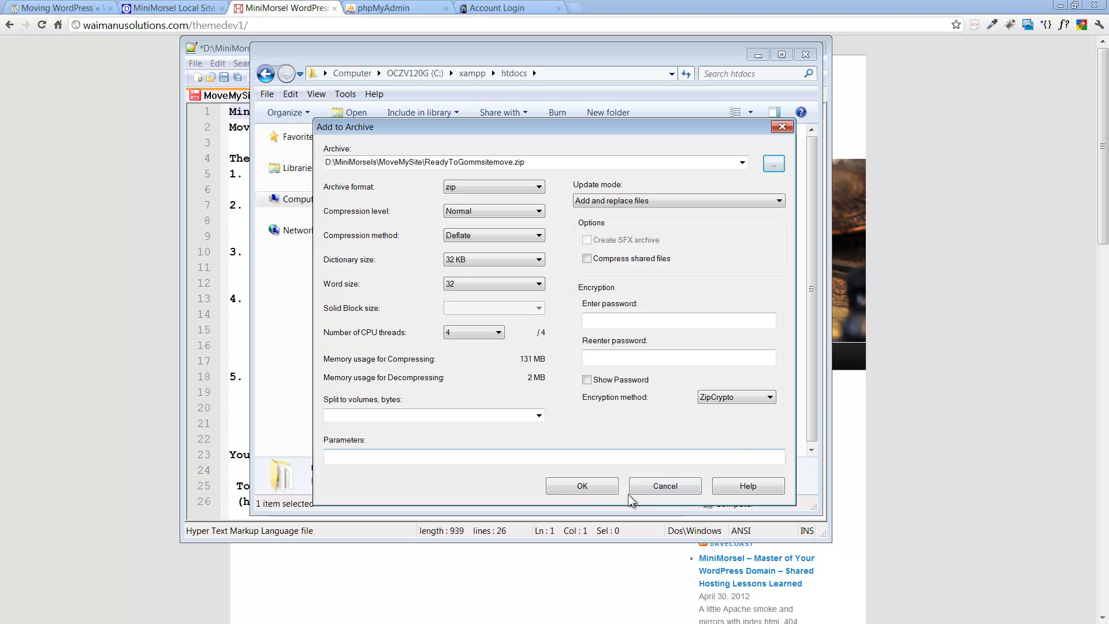
left_click(582, 486)
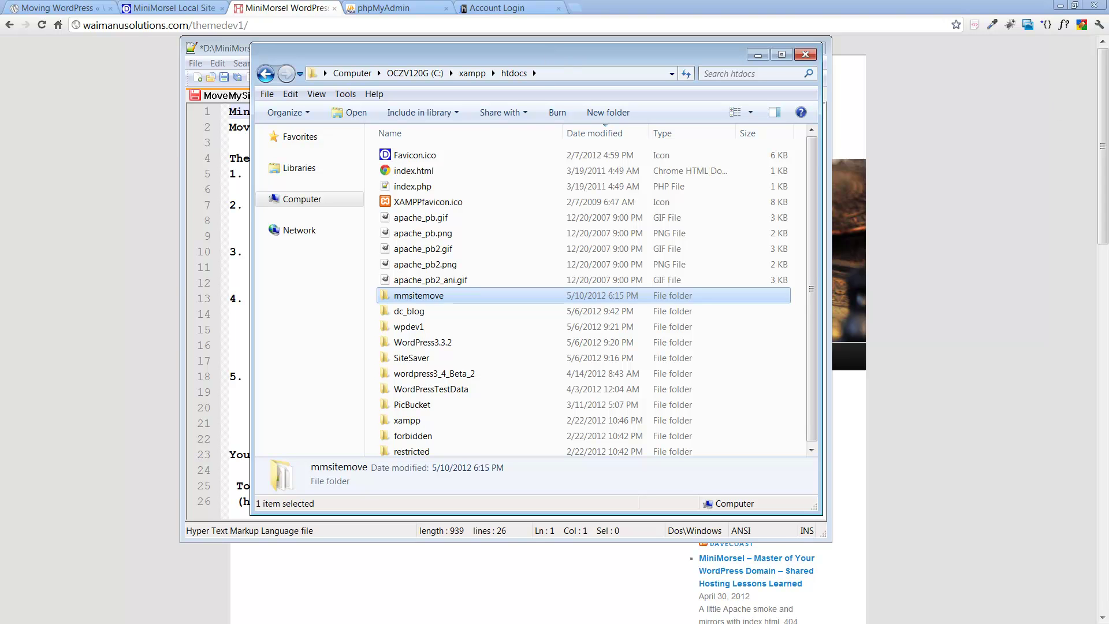
Step: Confirm ReadyToGommsitemove.zip is in MoveMySite, minimize the htdocs window, and show phpMyAdmin
key("alt+Tab")
left_click_drag(907, 81, 427, 60)
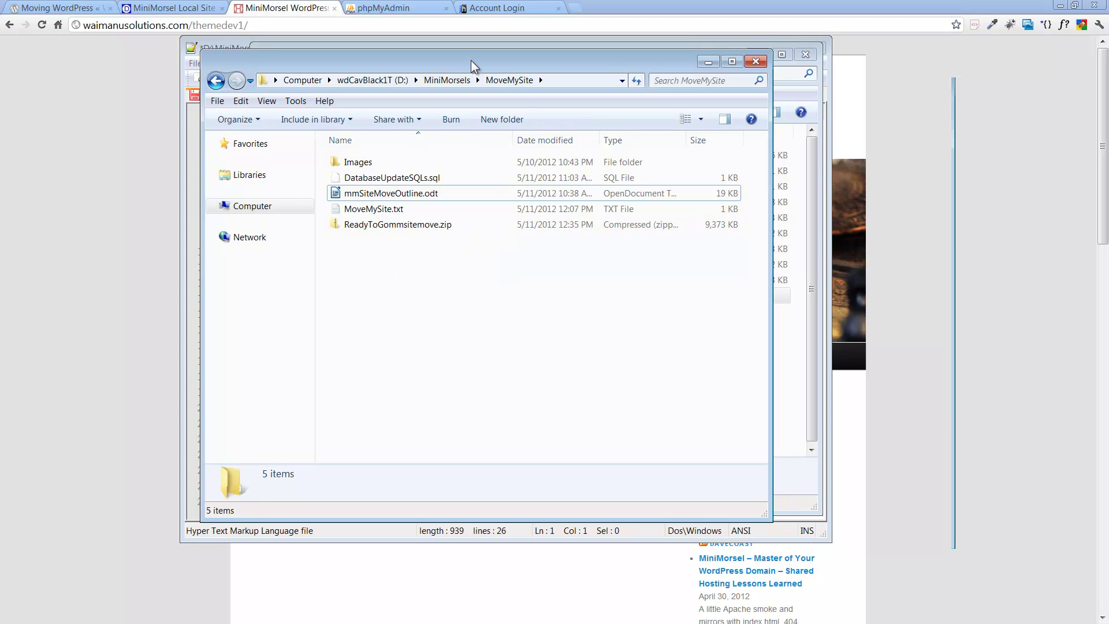
left_click_drag(470, 60, 684, 60)
left_click(324, 69)
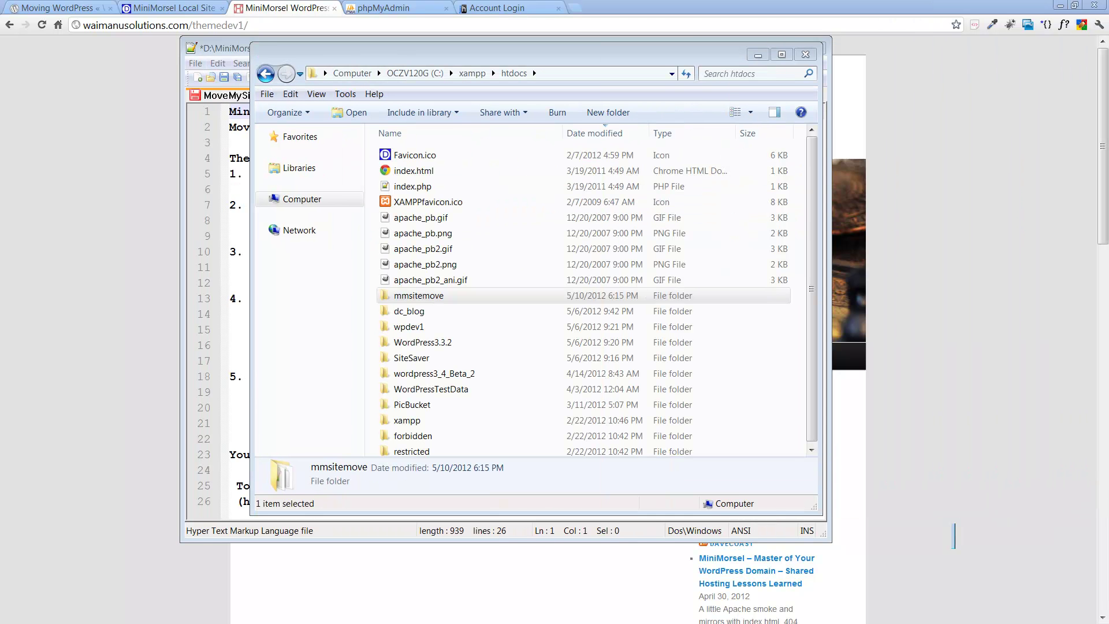
left_click(758, 55)
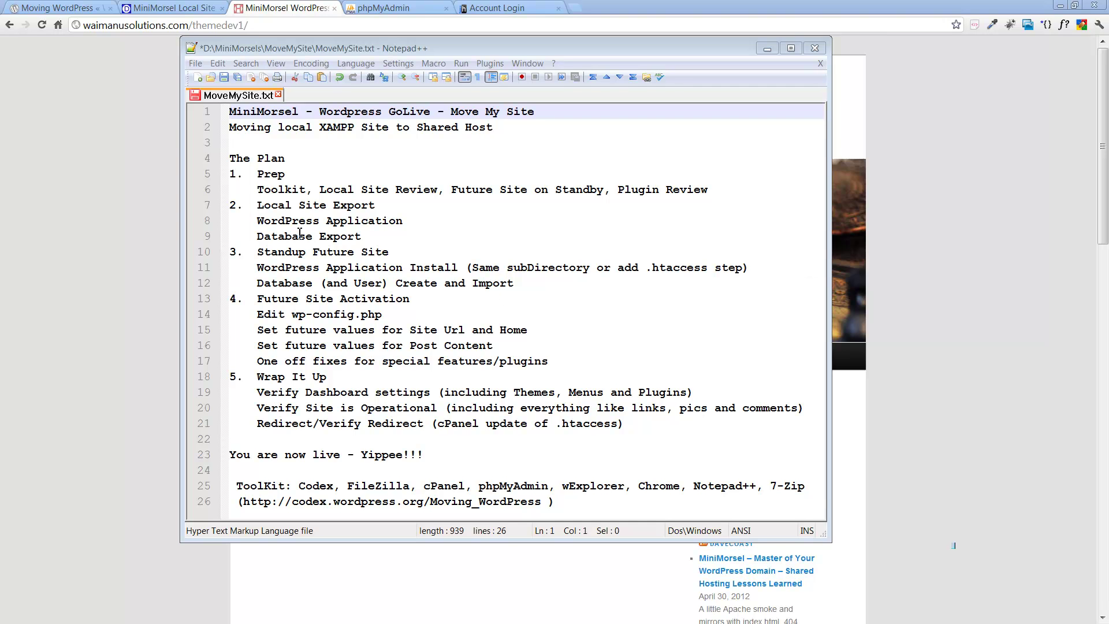
left_click(384, 9)
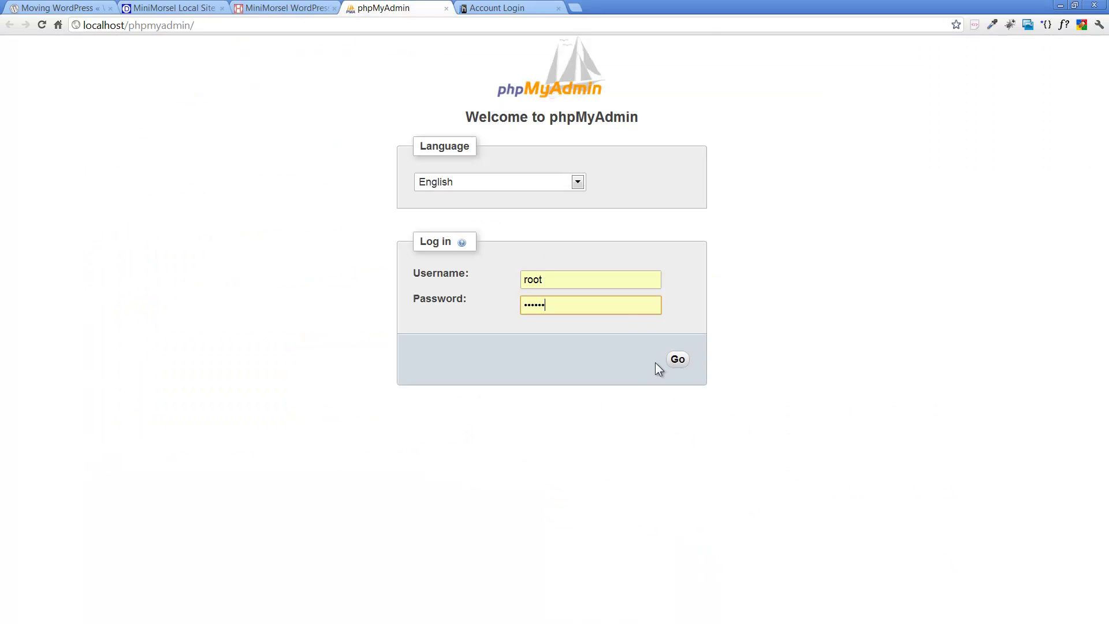
Step: Log in to local phpMyAdmin and open the mmsitemove database with its 11 wp_ tables
left_click(679, 358)
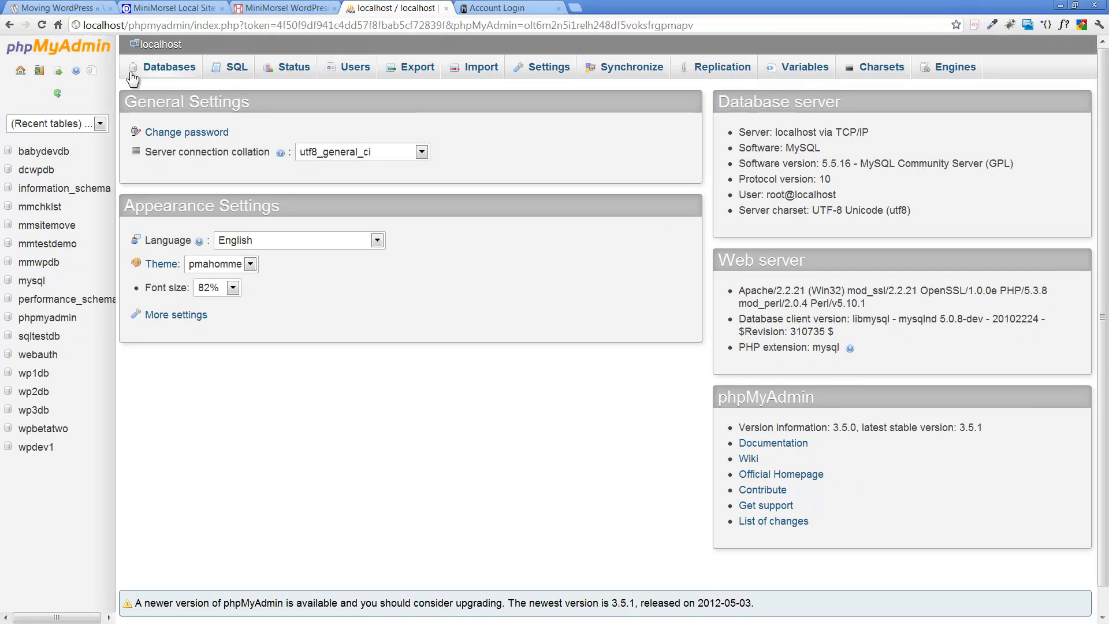
left_click(166, 69)
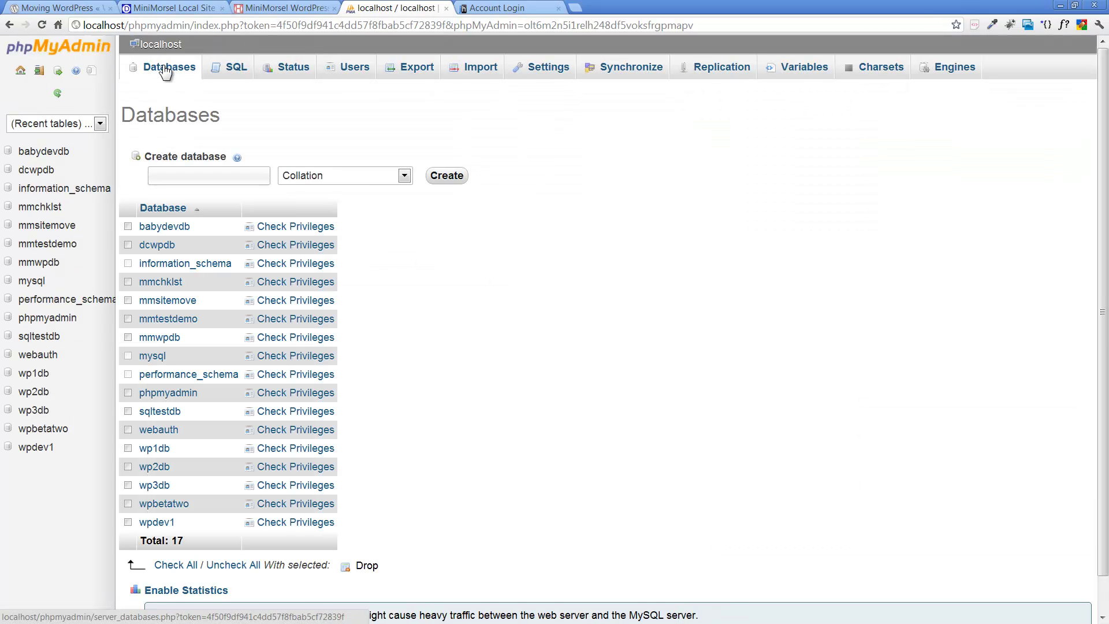
left_click(46, 226)
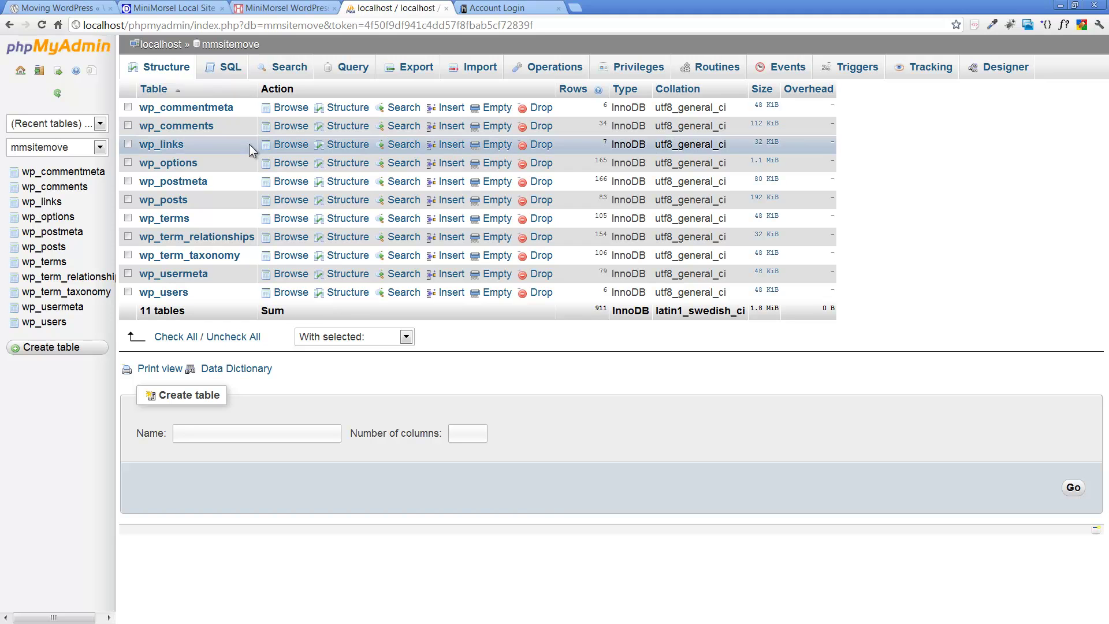
Step: Choose the Custom export method for the mmsitemove database to show all options
left_click(417, 68)
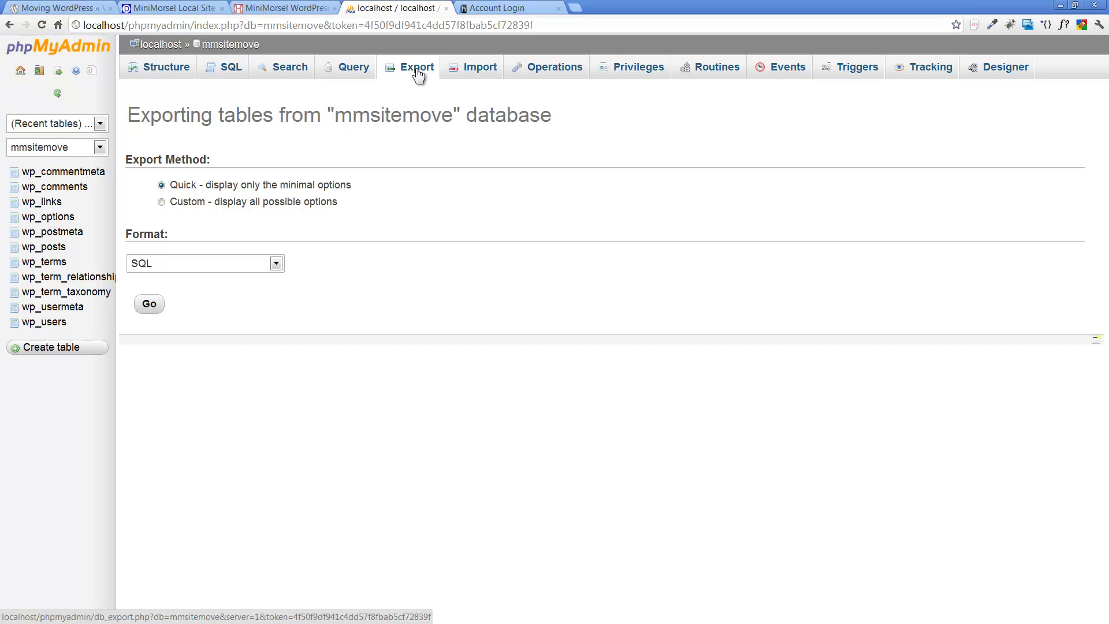
left_click(267, 203)
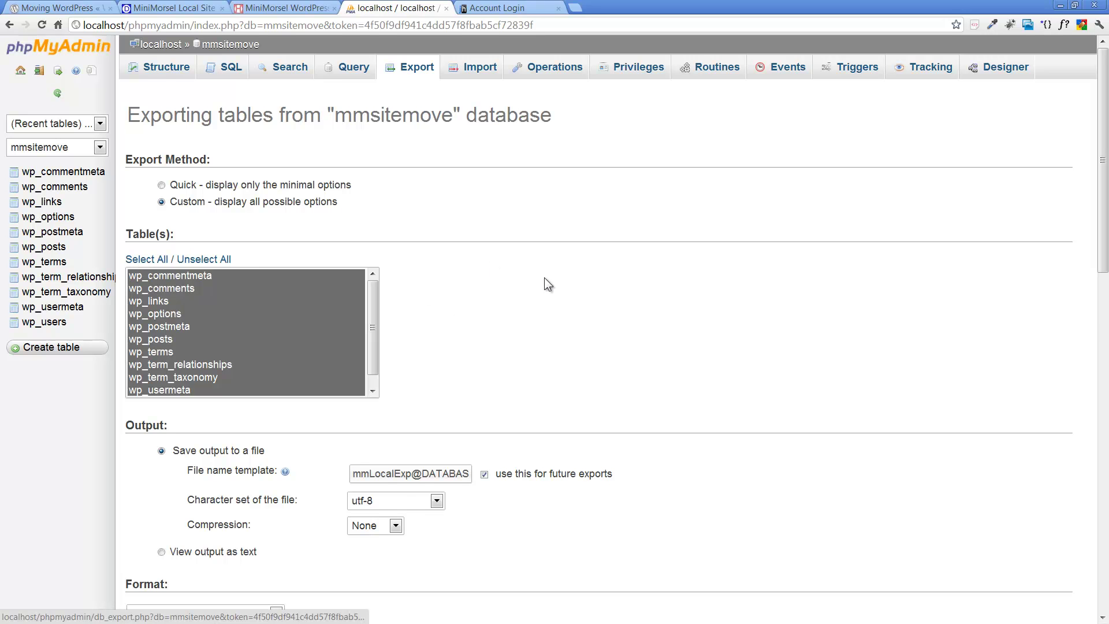
scroll(545, 278, "down", 1)
scroll(545, 278, "down", 4)
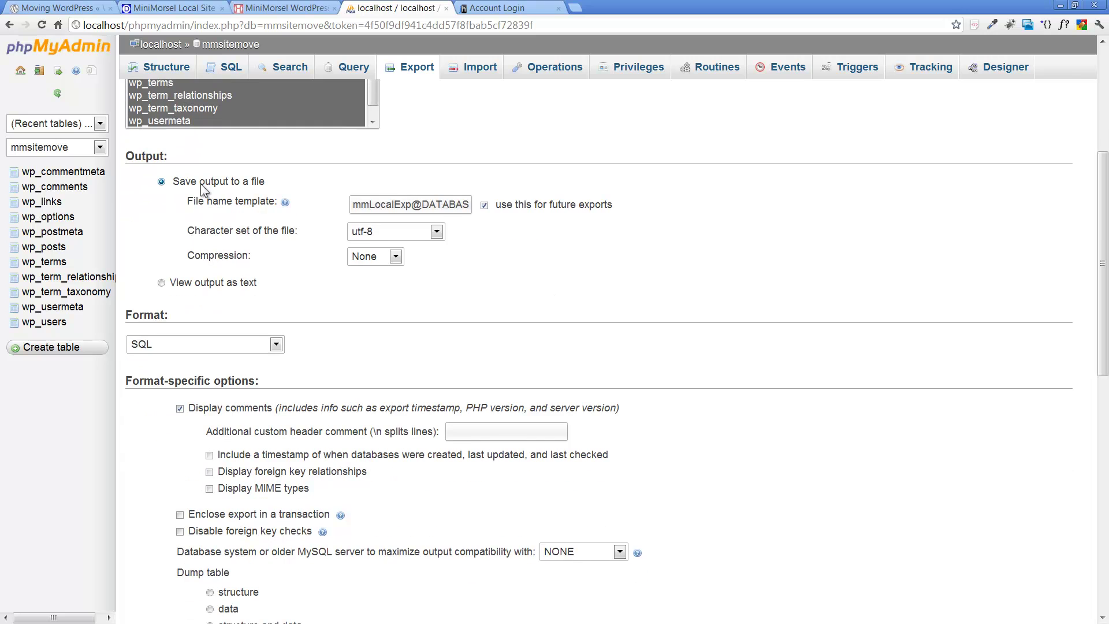
Step: Change the export file name template to ReadyToMoveDB@DATABASE@ and scroll down to Go
left_click(412, 206)
key("BackSpace")
key("BackSpace")
key("BackSpace")
key("BackSpace")
key("BackSpace")
key("BackSpace")
key("BackSpace")
key("BackSpace")
key("BackSpace")
key("BackSpace")
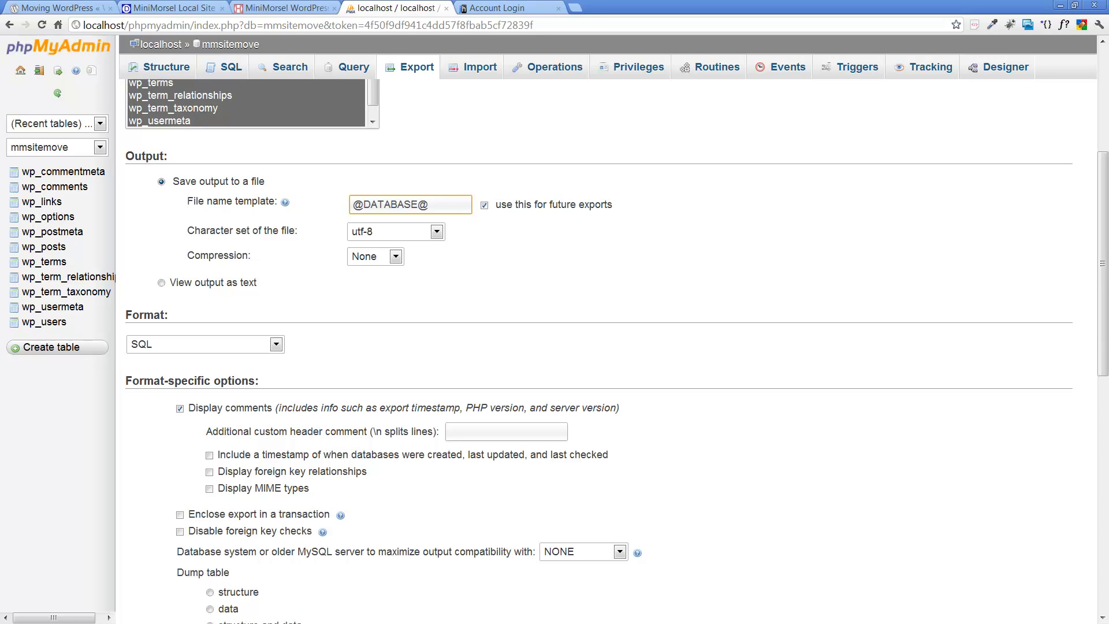
type("ReadyT")
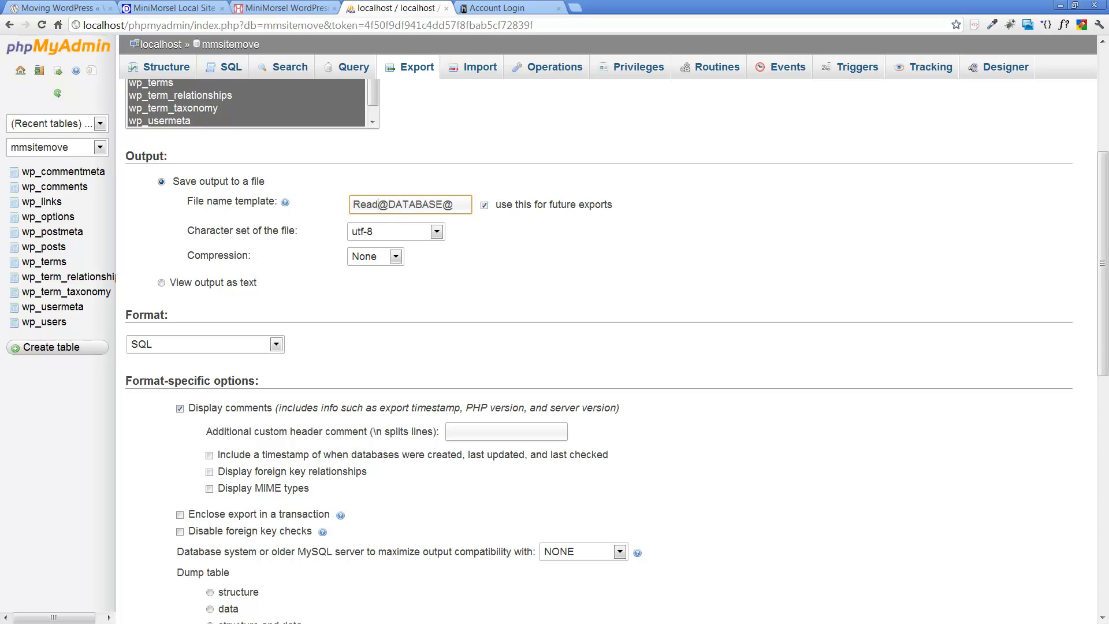
type("o")
key("BackSpace")
type("MoveDB")
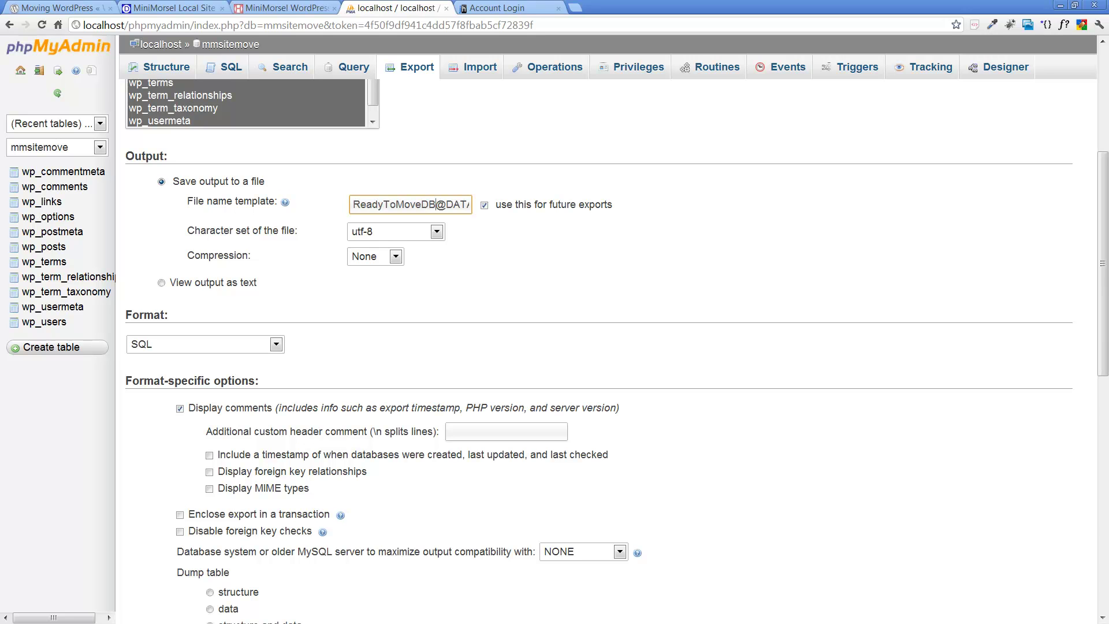
left_click(438, 277)
scroll(437, 277, "down", 3)
scroll(438, 277, "down", 7)
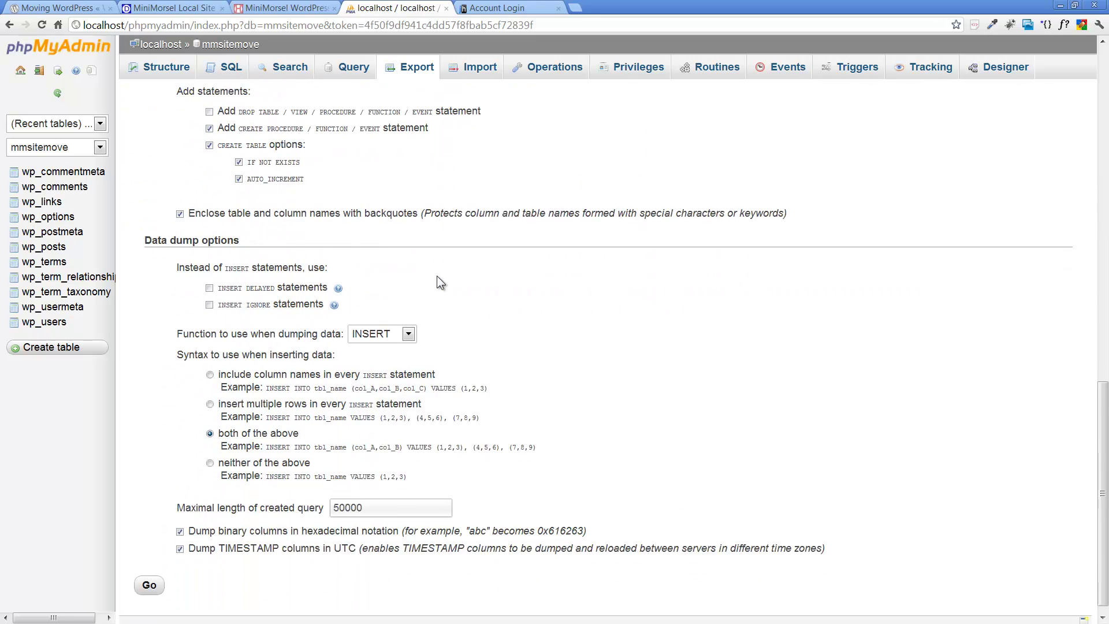
scroll(437, 276, "down", 1)
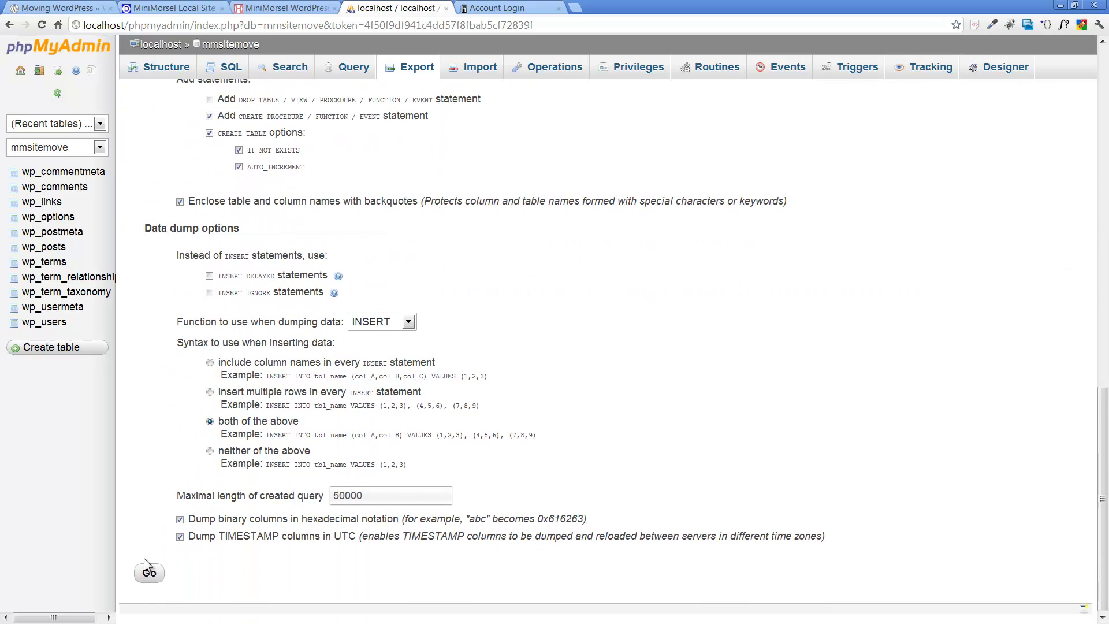
Step: Run the SQL export and copy the downloaded ReadyToMoveDBmmsitemove.sql from the downloads folder
left_click(149, 575)
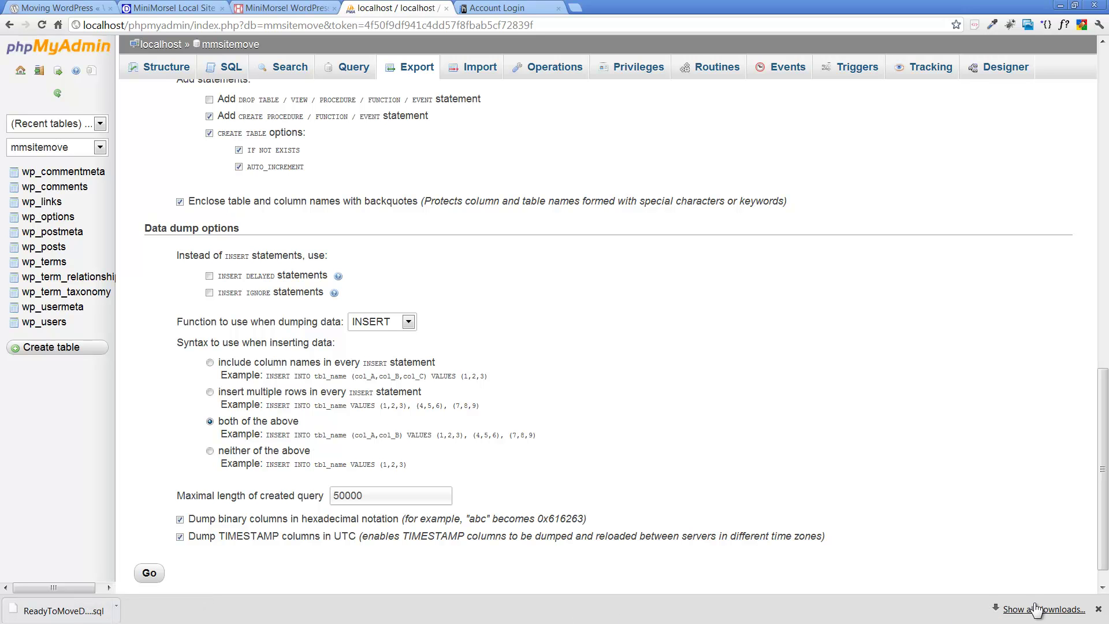
left_click(1100, 610)
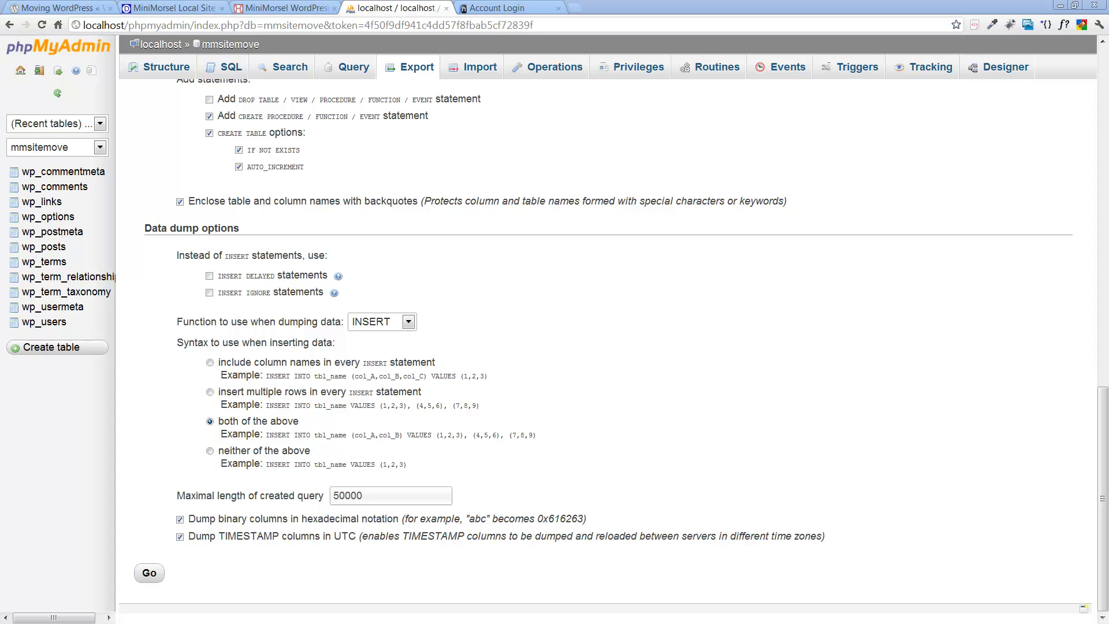
left_click_drag(1106, 23, 352, 47)
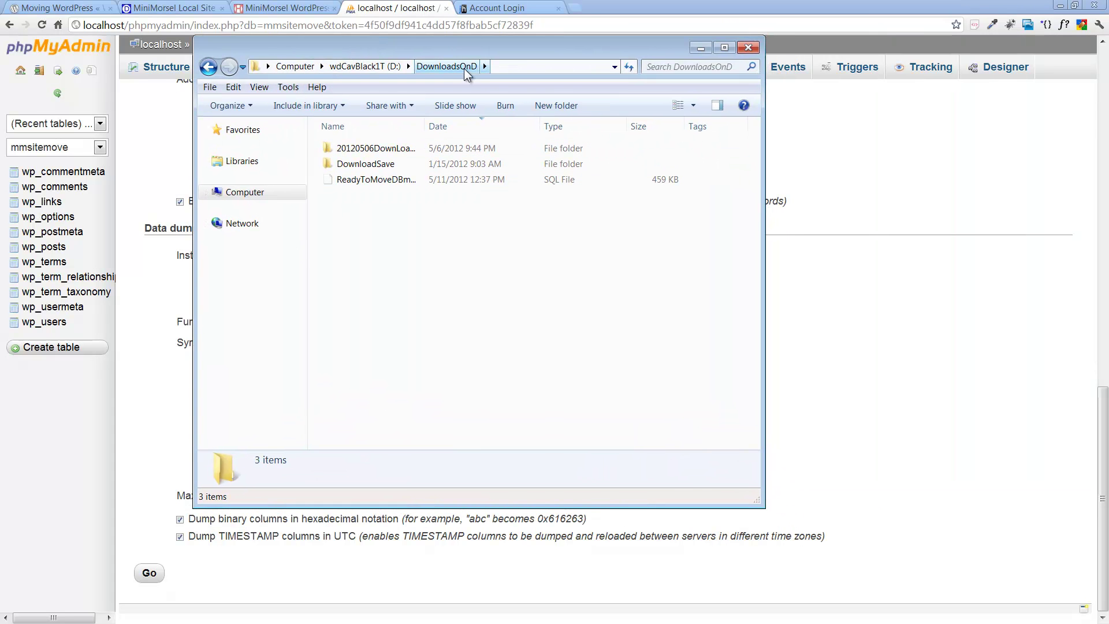
left_click(363, 180)
right_click(363, 180)
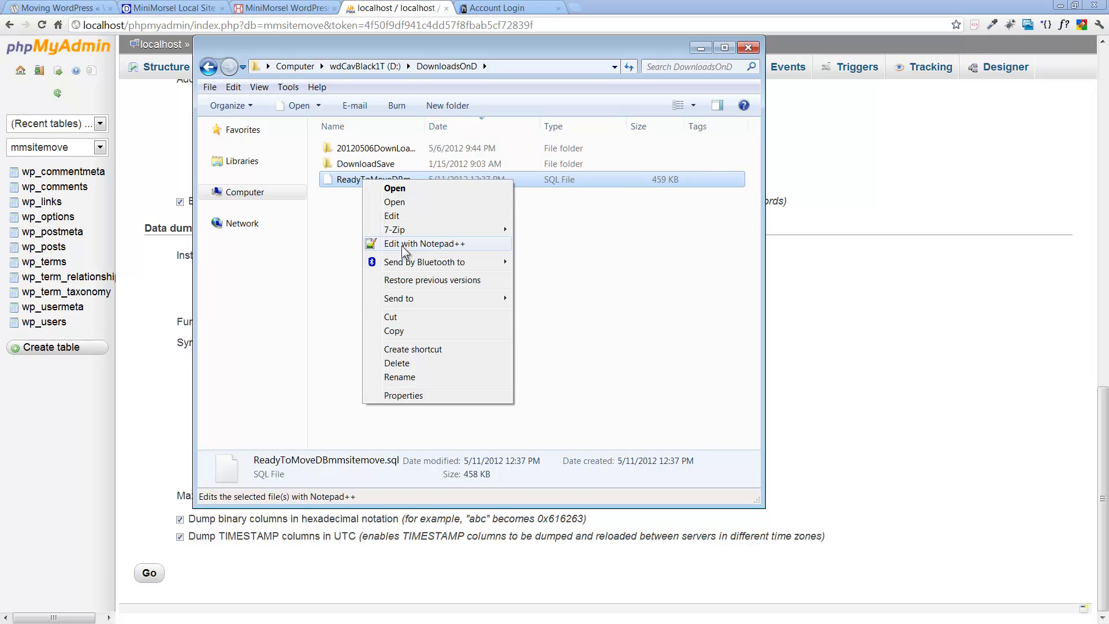
left_click(404, 331)
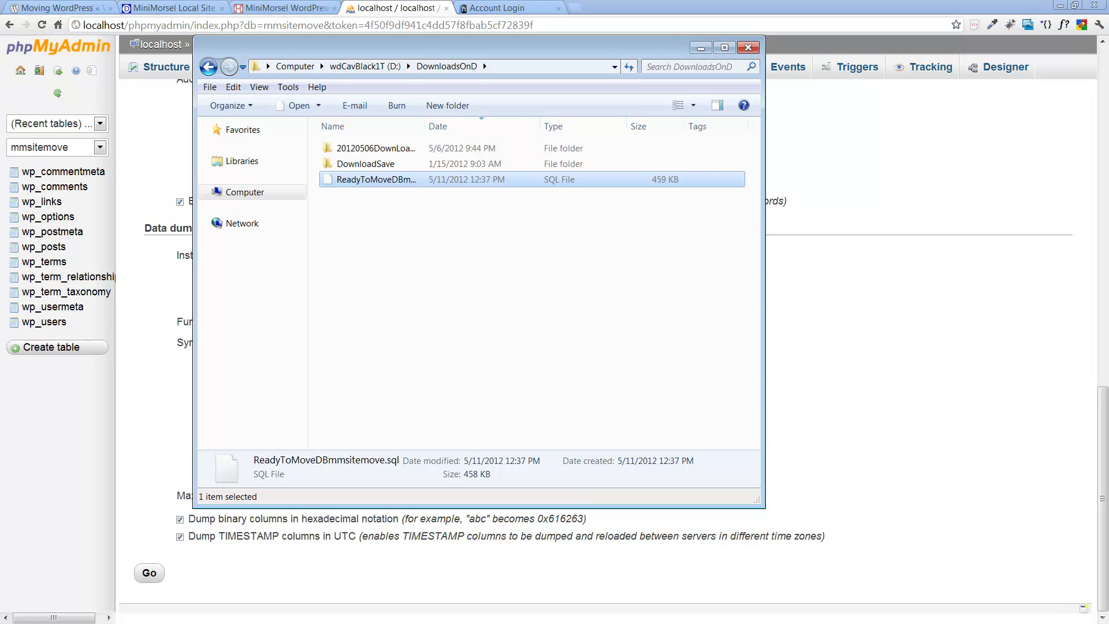
Step: Paste ReadyToMoveDBmmsitemove.sql into the MoveMySite folder beside the site zip
left_click_drag(1108, 18, 484, 45)
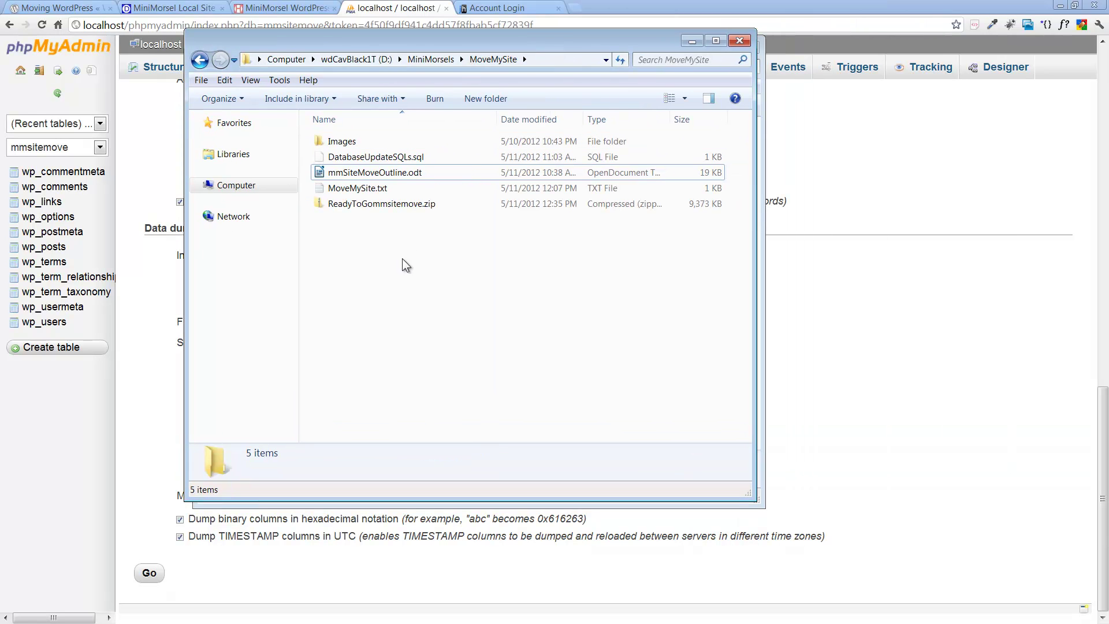
right_click(396, 281)
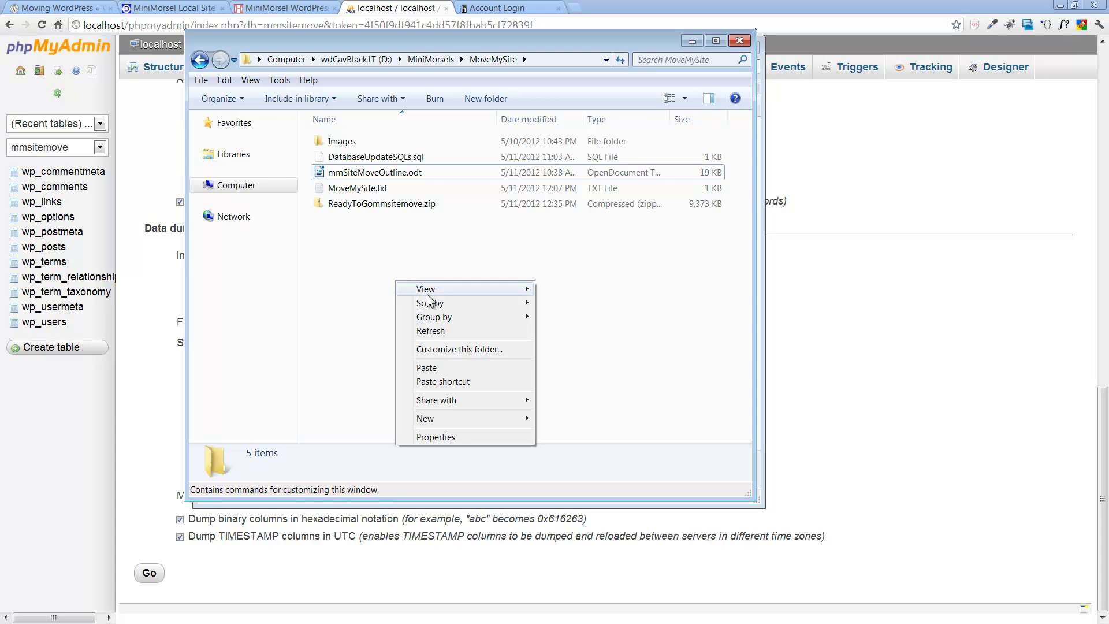
left_click(434, 368)
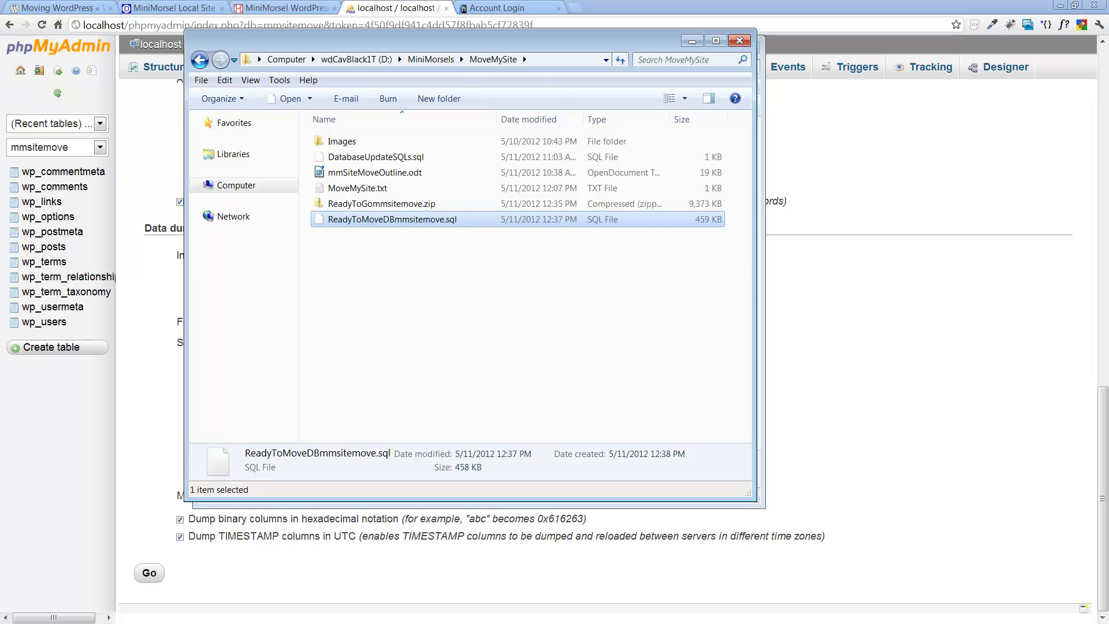
Step: Read the MoveMySite.txt plan in Notepad++, then bring the FileZilla host session to the front
key("alt+Tab")
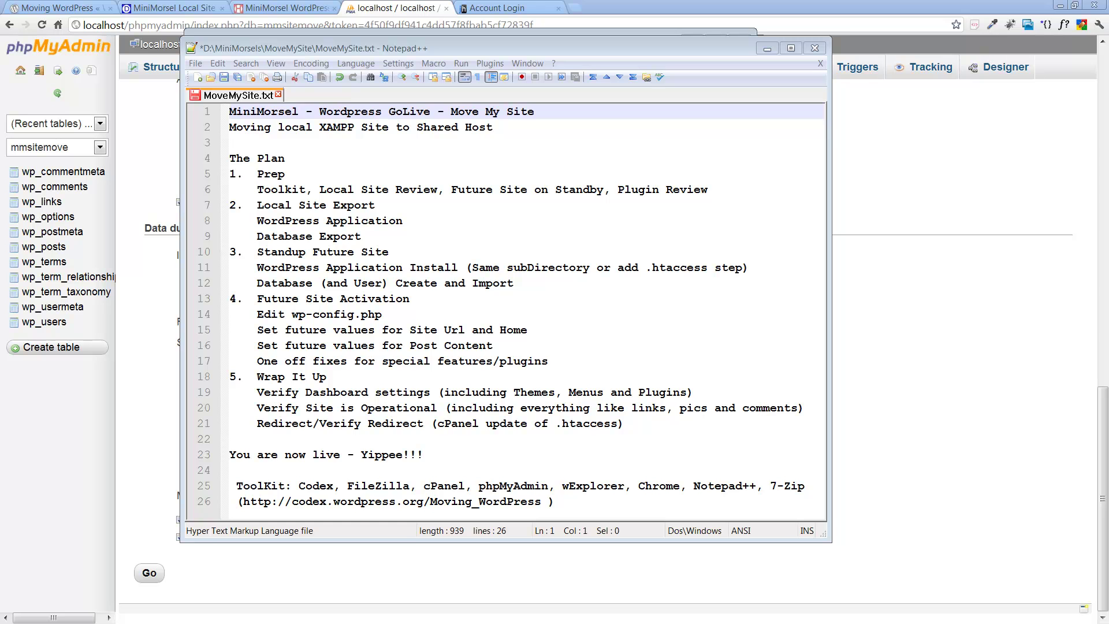
key("alt+Tab")
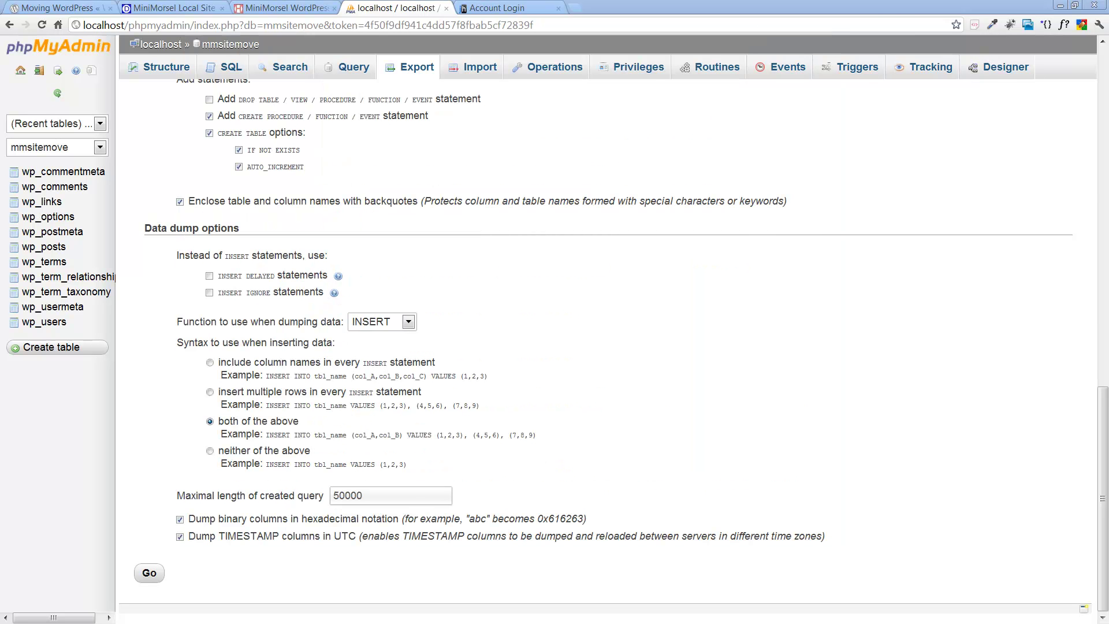
key("alt+Tab")
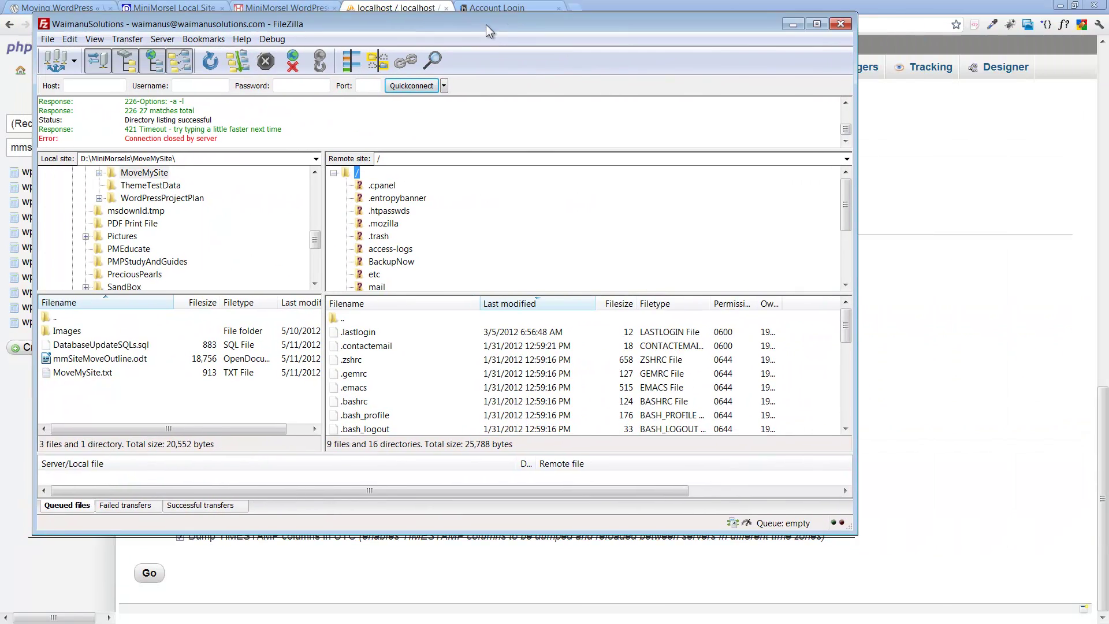
Step: Show remote /MiniMorselSave in FileZilla and move the MoveMySite Explorer window to its right
left_click_drag(486, 25, 507, 22)
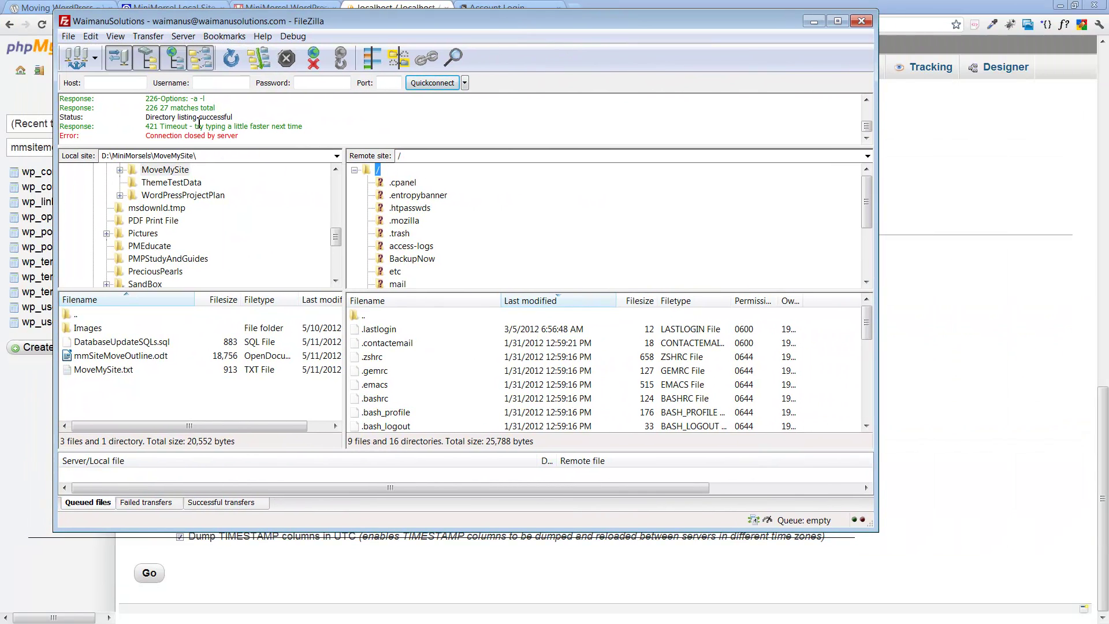
scroll(453, 223, "down", 2)
left_click(444, 236)
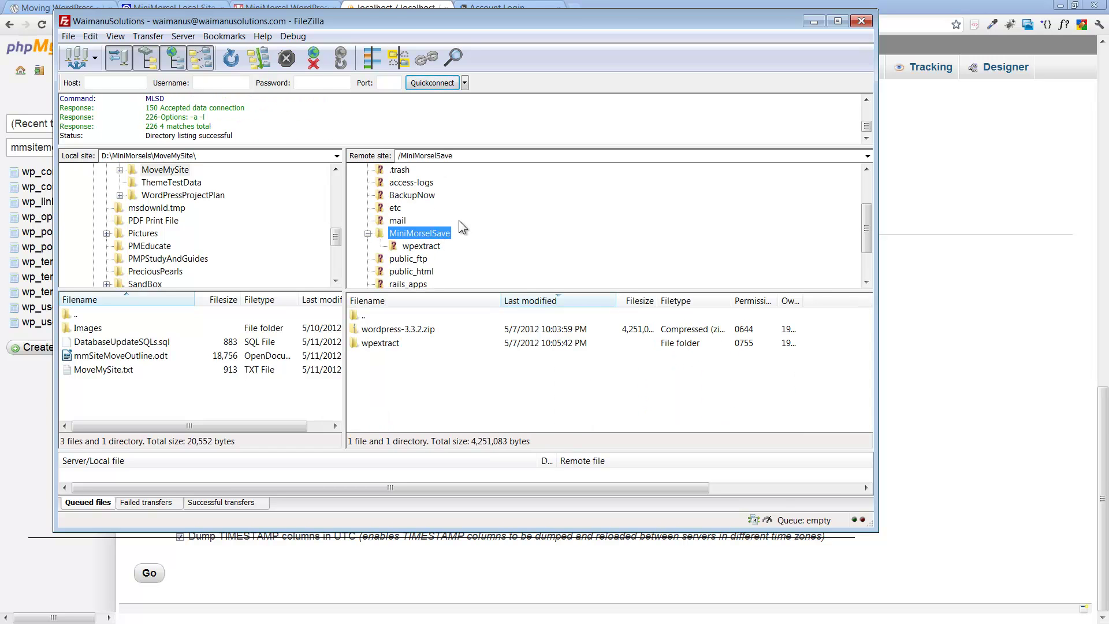
scroll(458, 220, "up", 2)
scroll(448, 215, "down", 3)
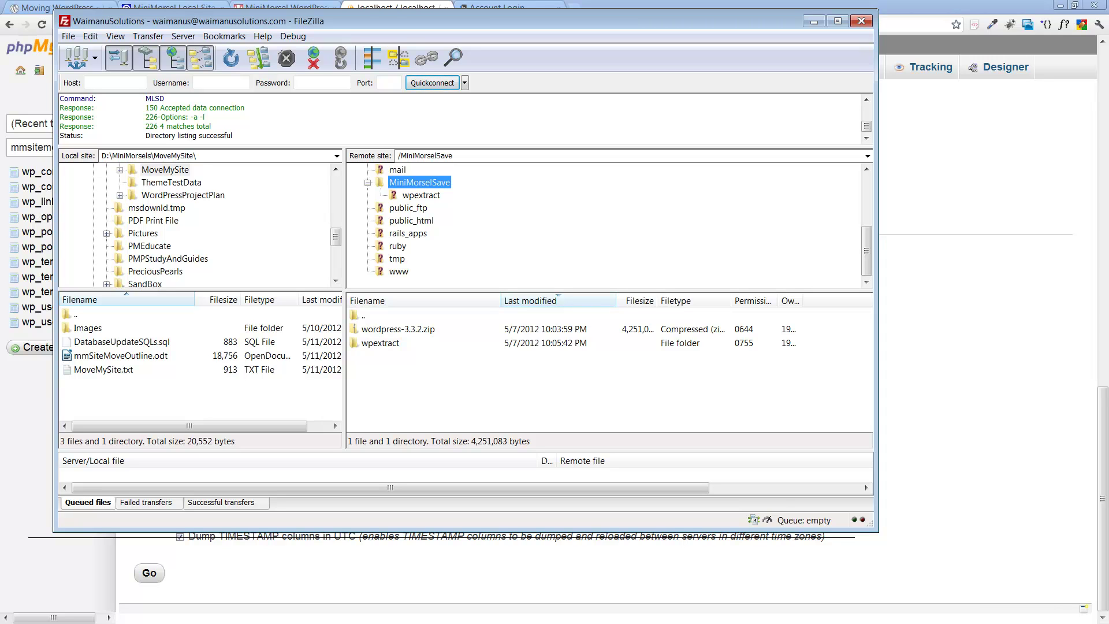
key("alt+Tab")
left_click_drag(513, 43, 841, 68)
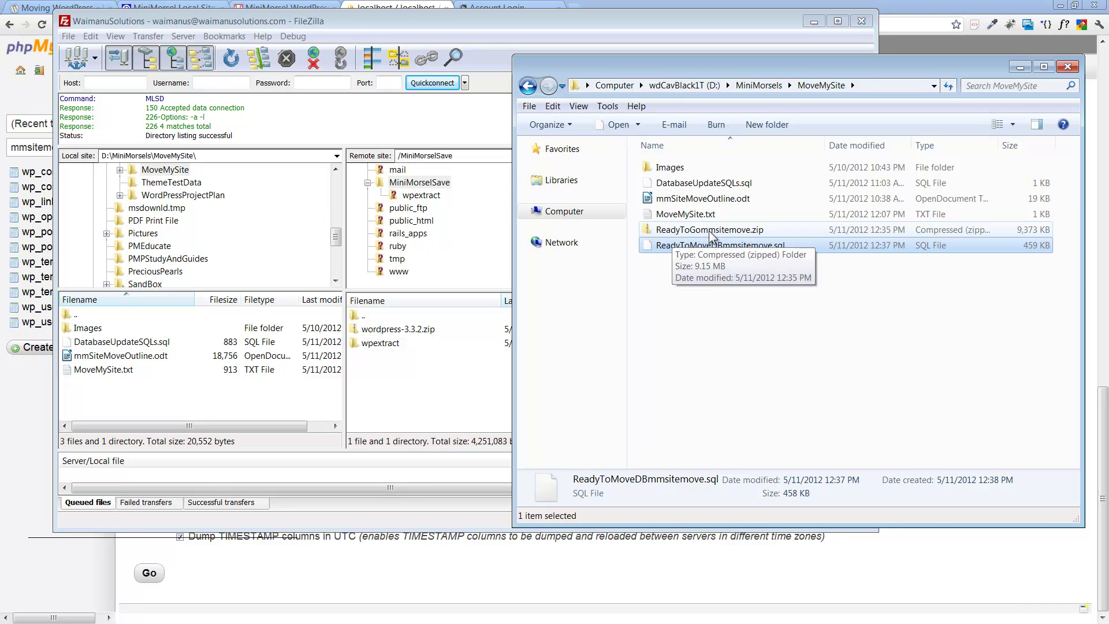
Step: Drag ReadyToGommsitemove.zip into remote MiniMorselSave and wait for the upload to finish
left_click_drag(710, 236, 399, 382)
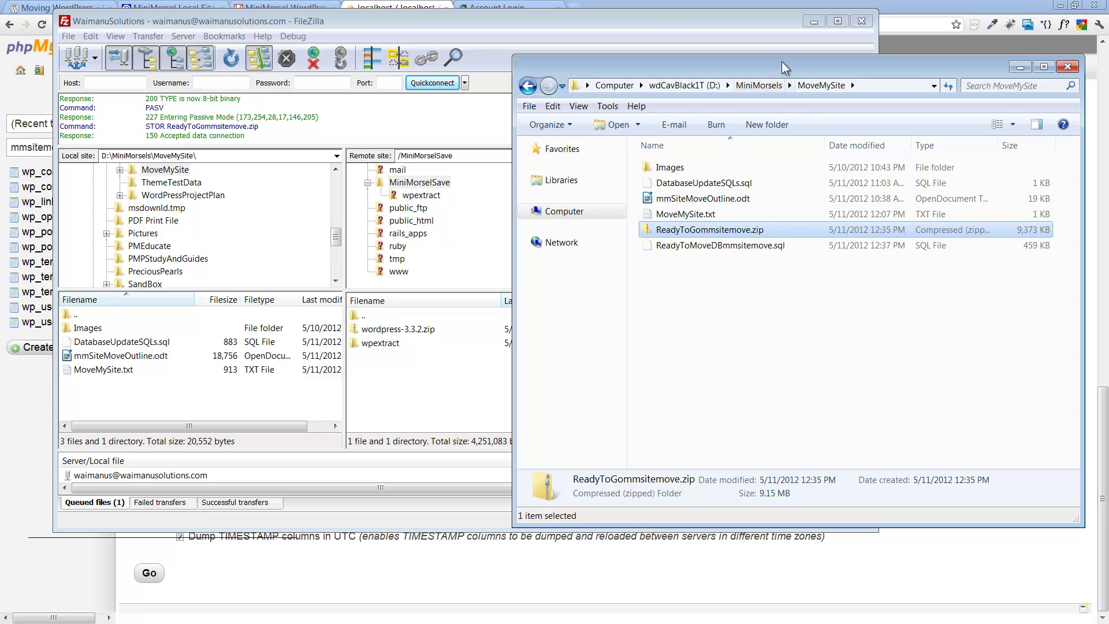
key("alt+F4")
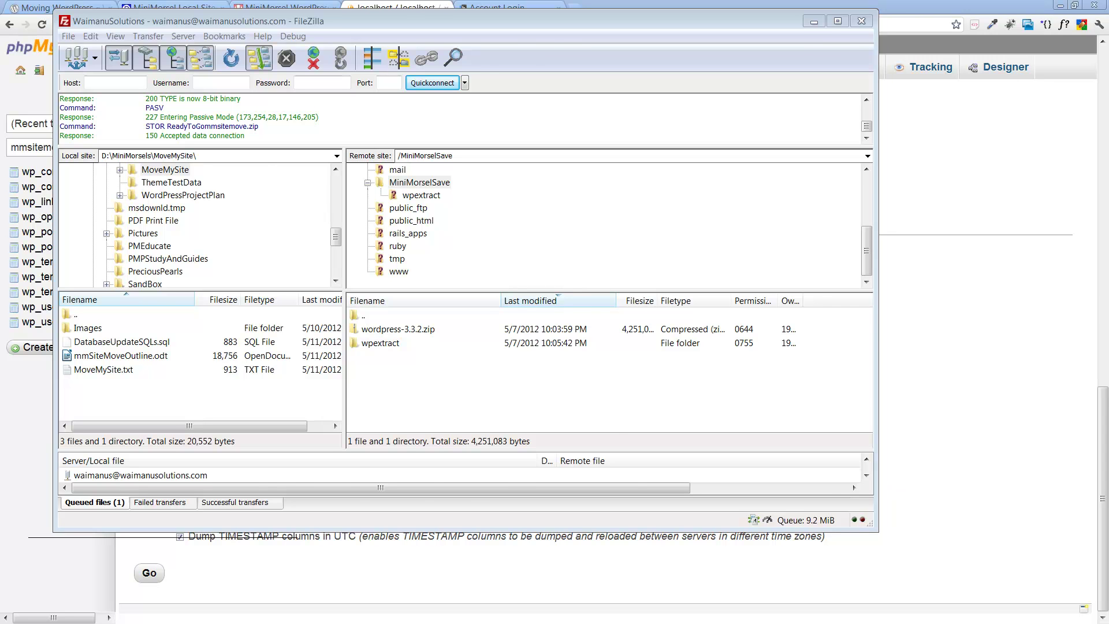
key("alt+Tab")
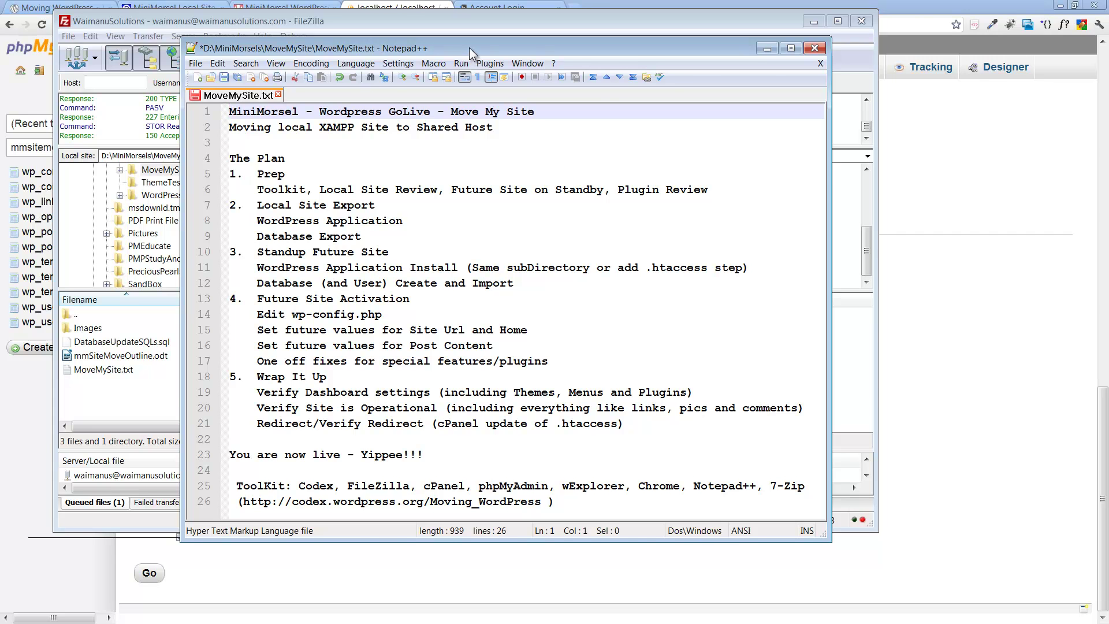
left_click(767, 48)
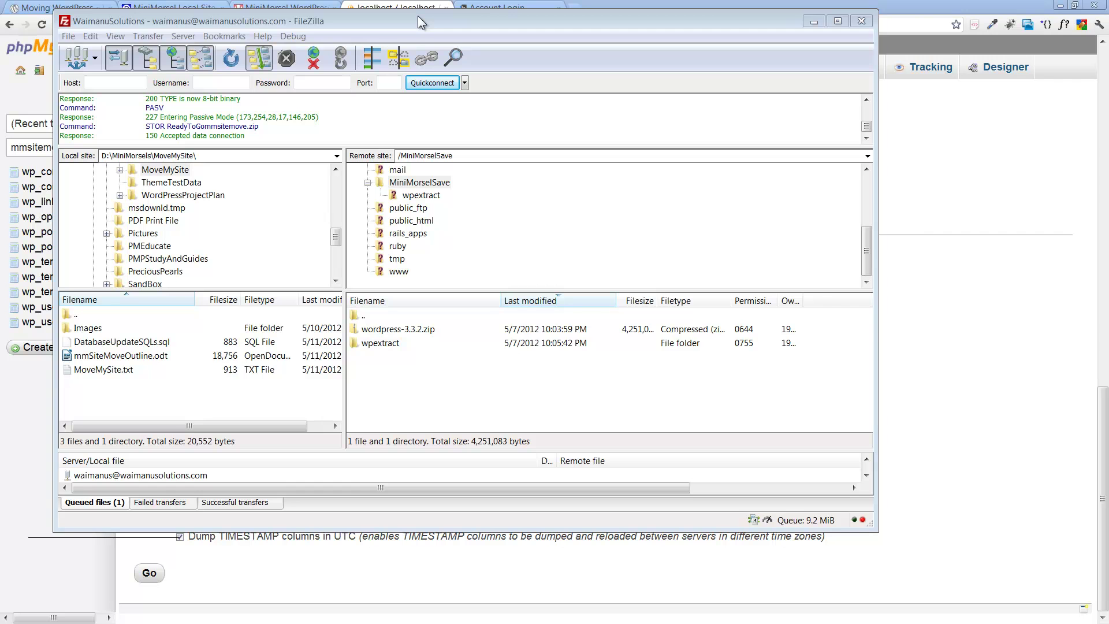
left_click_drag(418, 16, 486, 19)
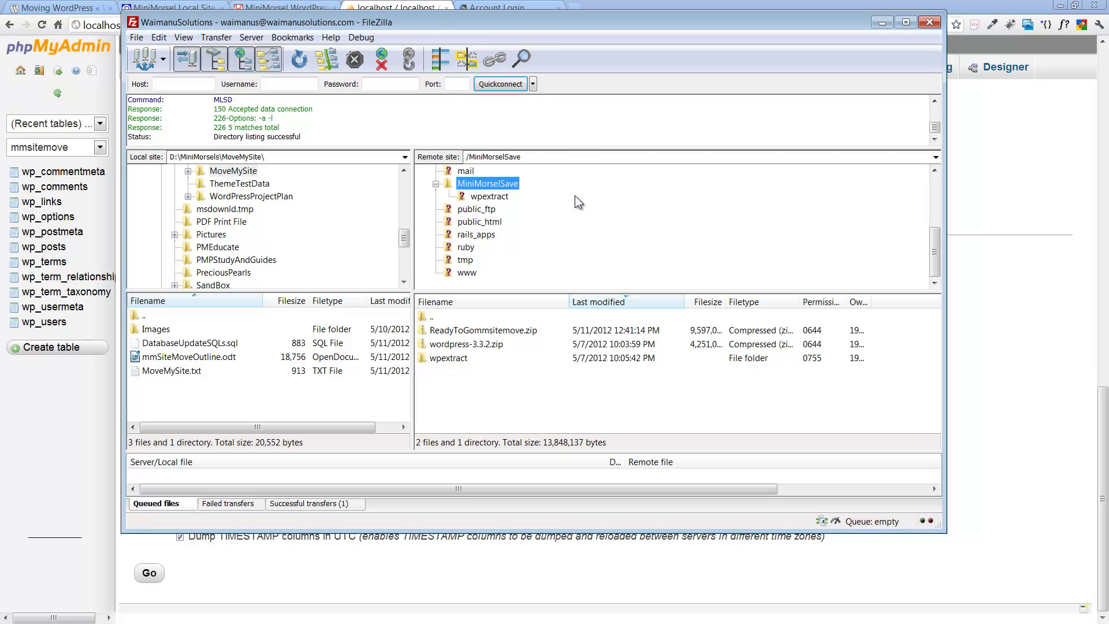
Step: Select the uploaded ReadyToGommsitemove.zip in FileZilla's remote list to check its size
left_click_drag(517, 20, 527, 19)
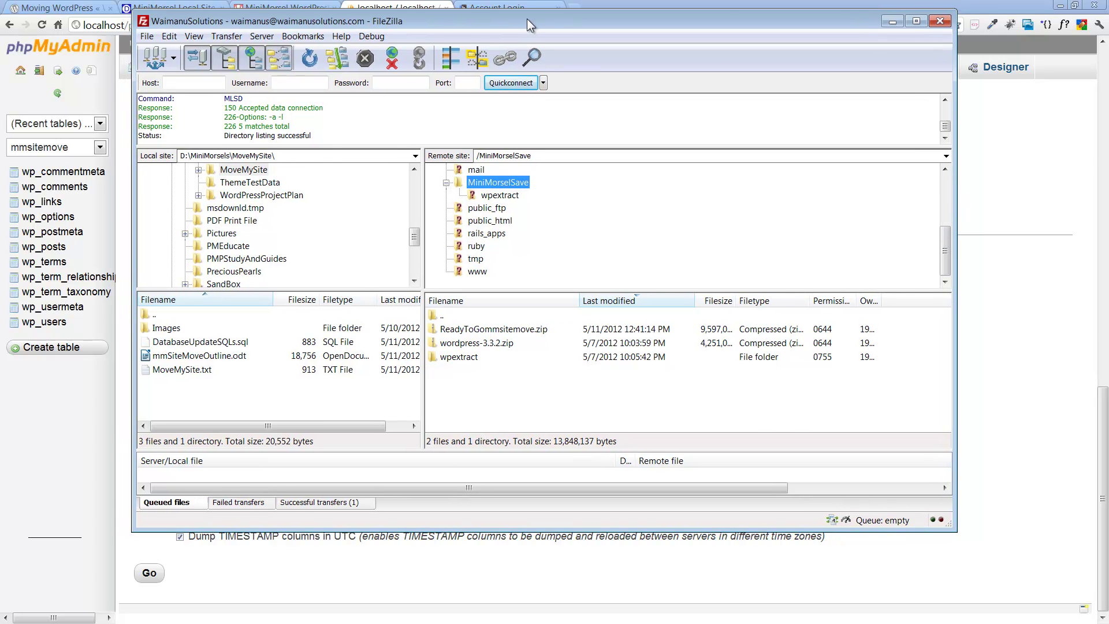
left_click(421, 16)
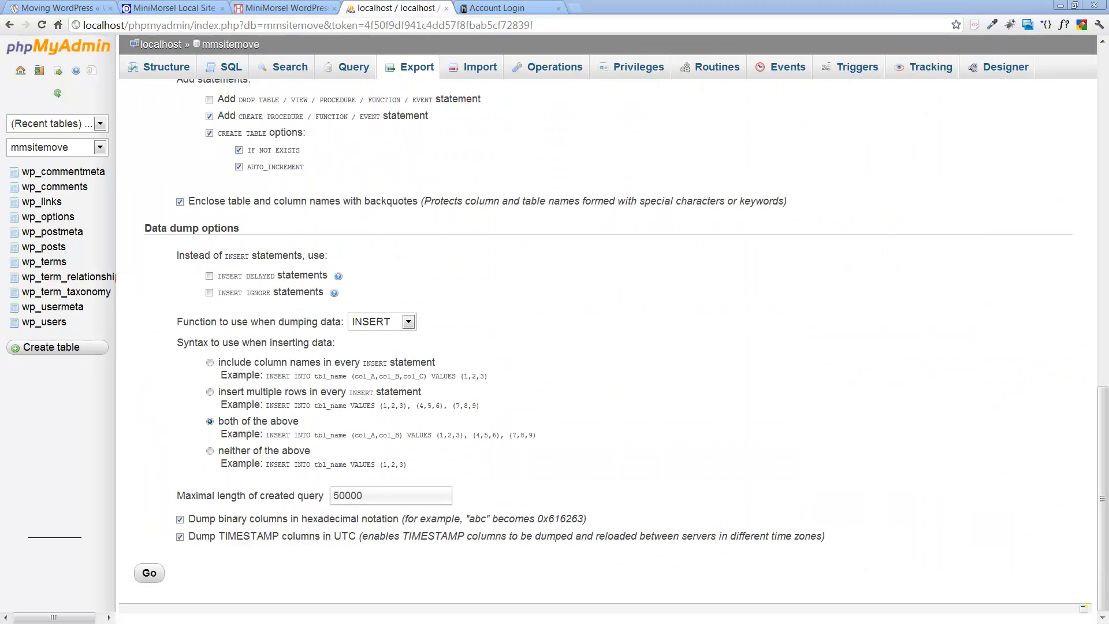
key("alt+Tab")
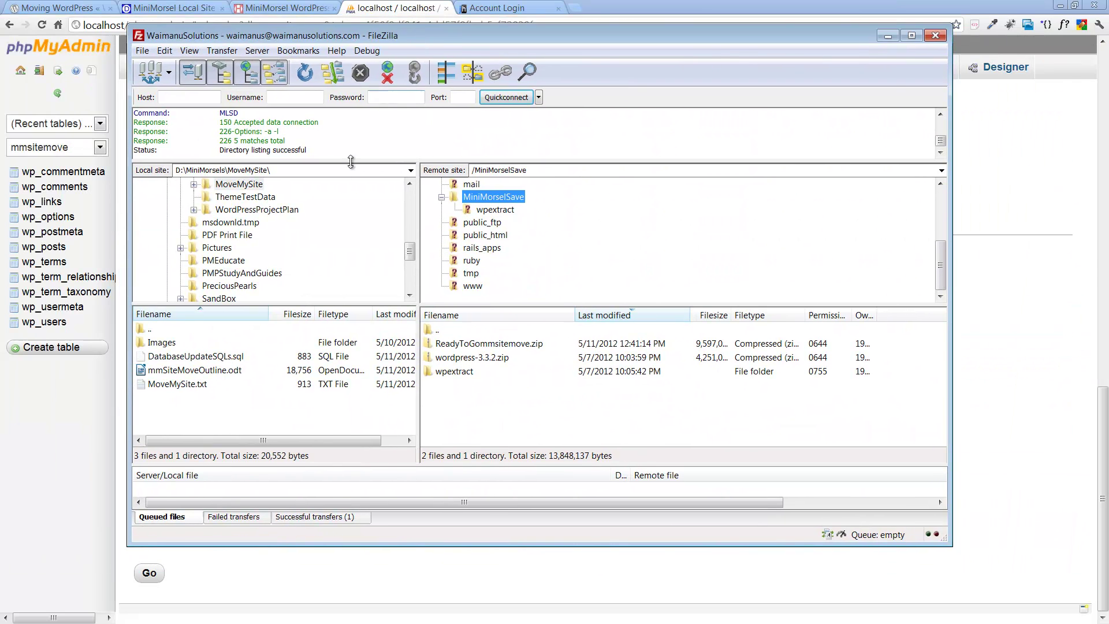
left_click(459, 347)
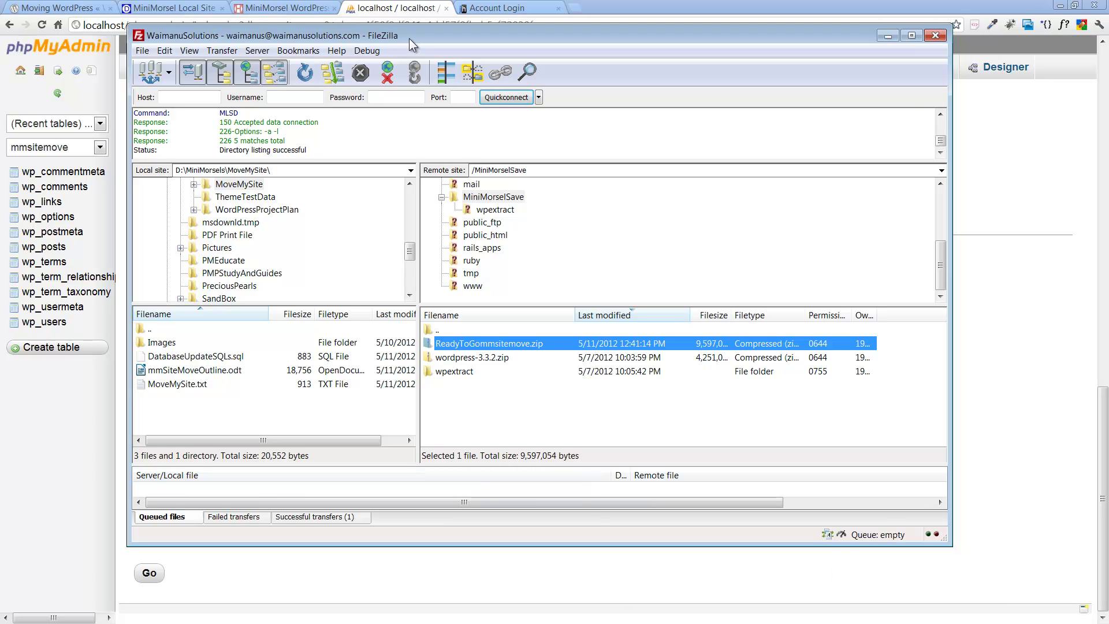
Step: Move FileZilla aside and log in to the Just Host account in Chrome
left_click_drag(411, 34, 1108, 33)
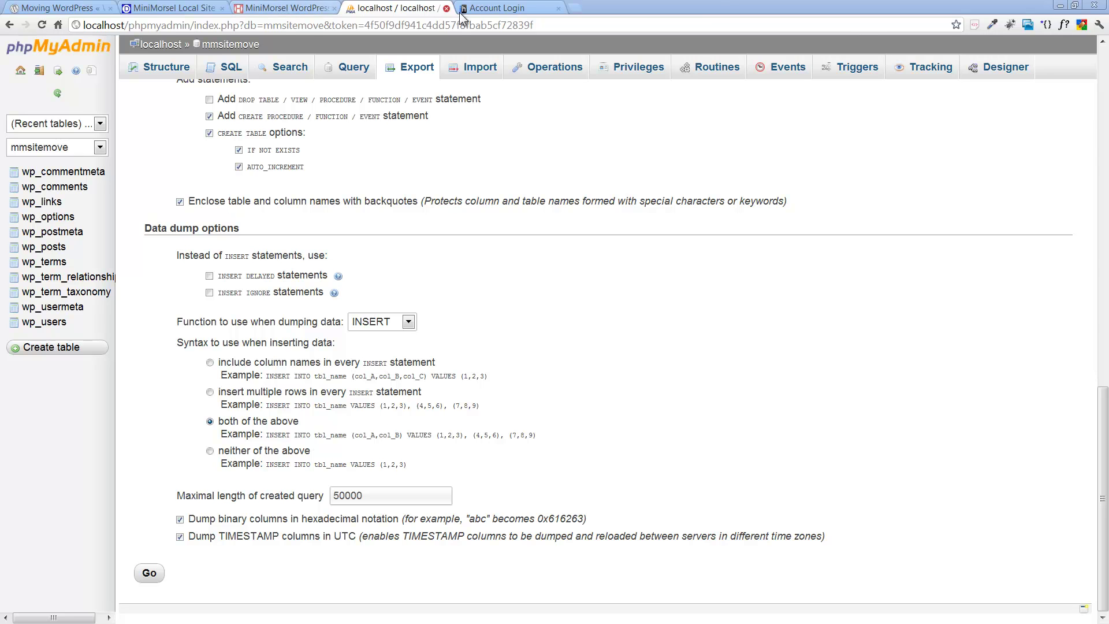
left_click(509, 11)
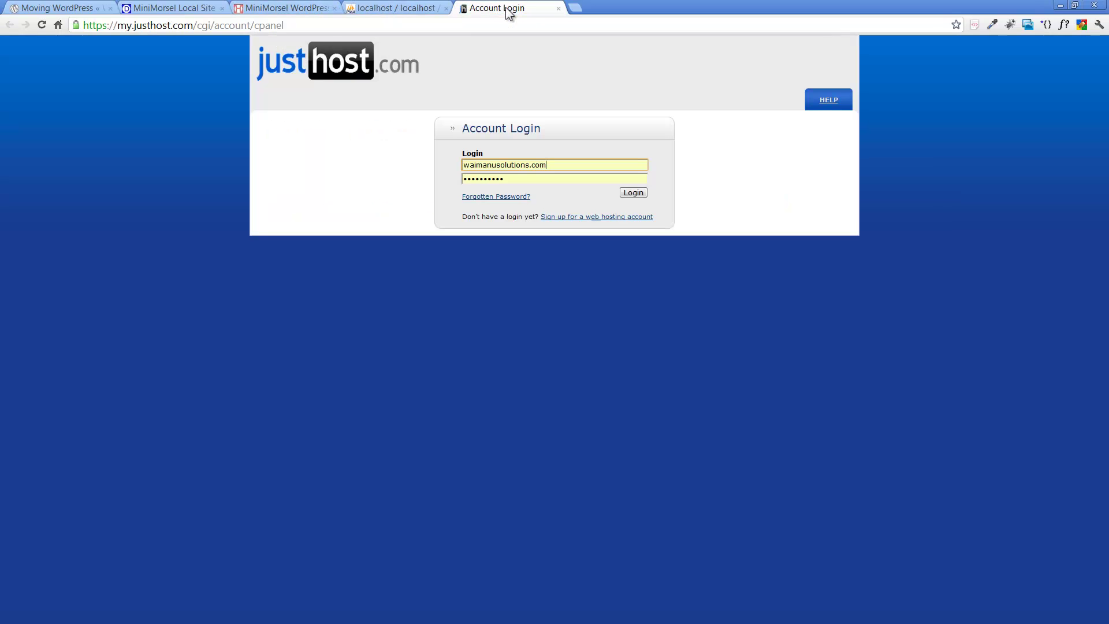
left_click(634, 192)
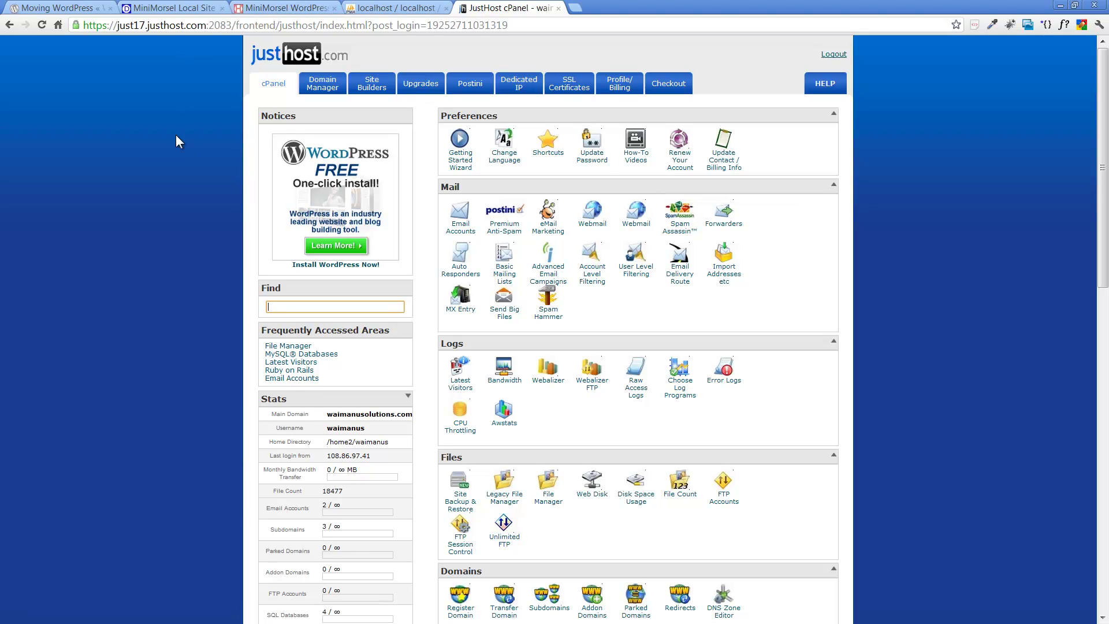
Step: Open File Manager at the home directory, enter MiniMorselSave, and select ReadyToGommsitemove.zip (9.15 MB)
scroll(179, 153, "down", 3)
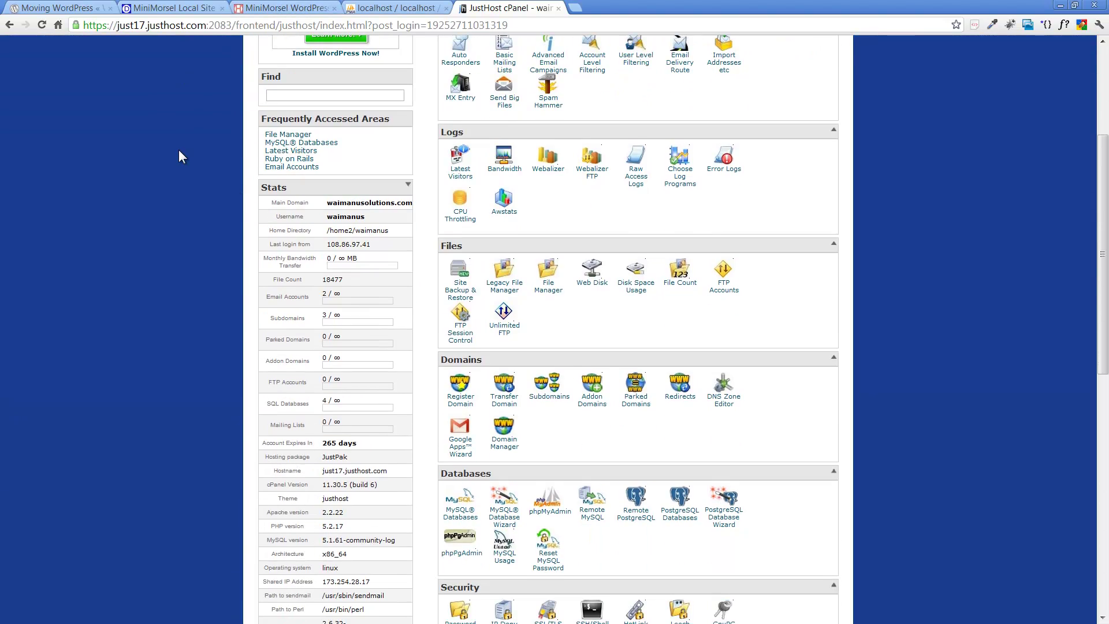
left_click(548, 276)
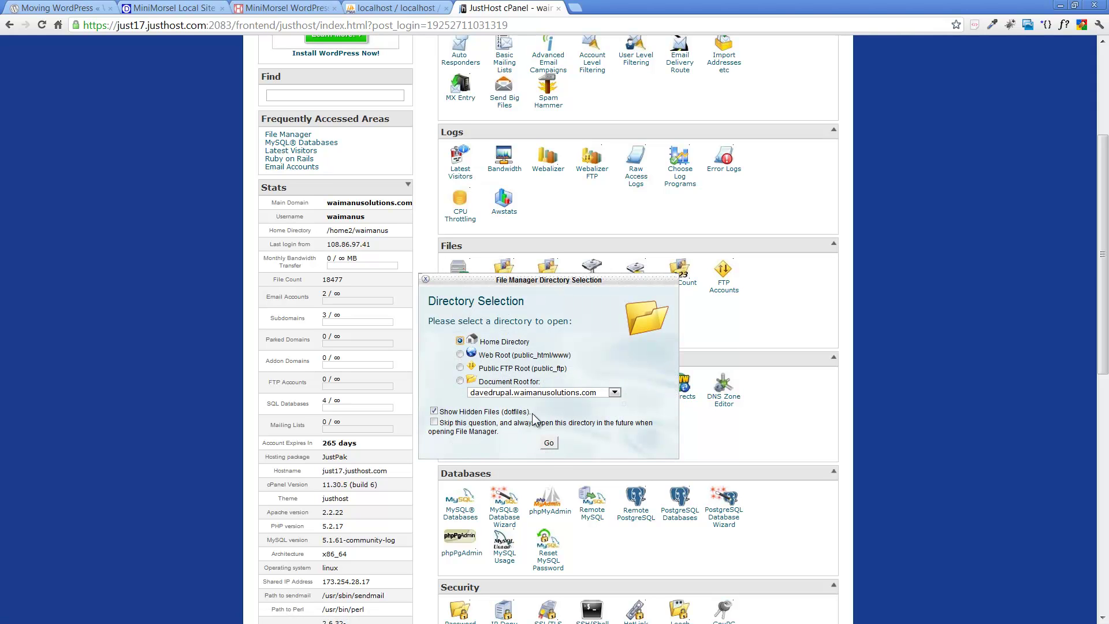
left_click(546, 445)
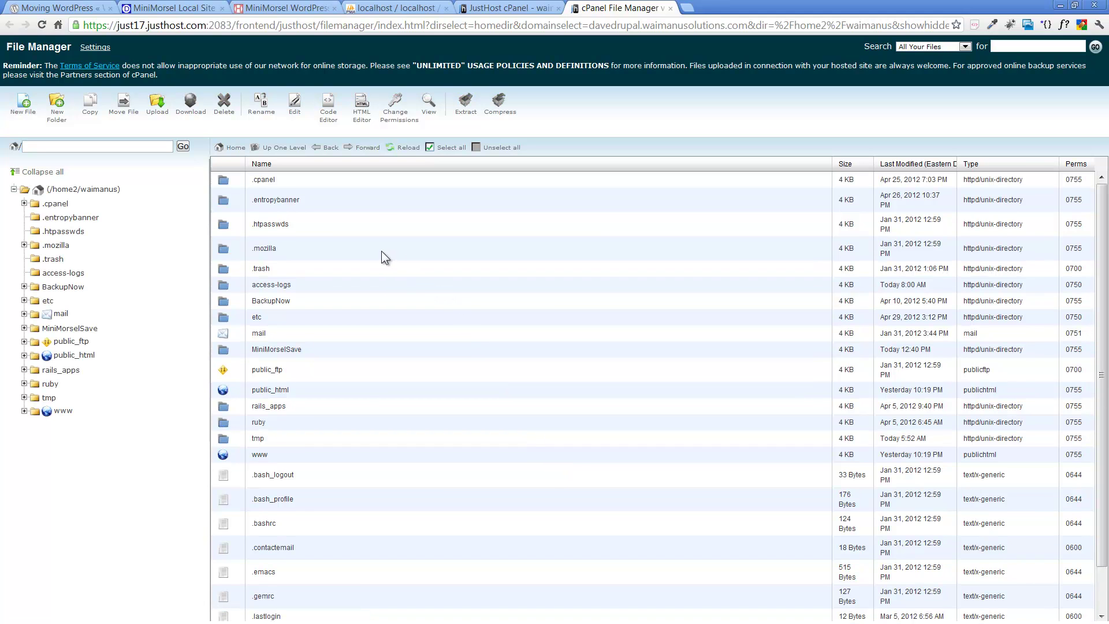
scroll(381, 251, "down", 1)
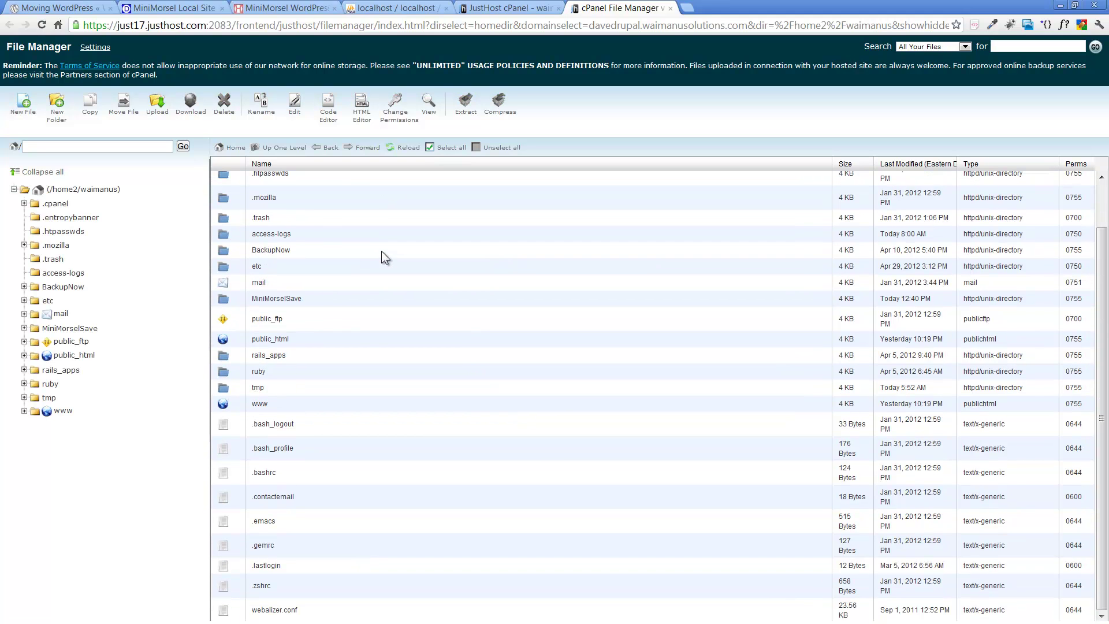
double_click(230, 299)
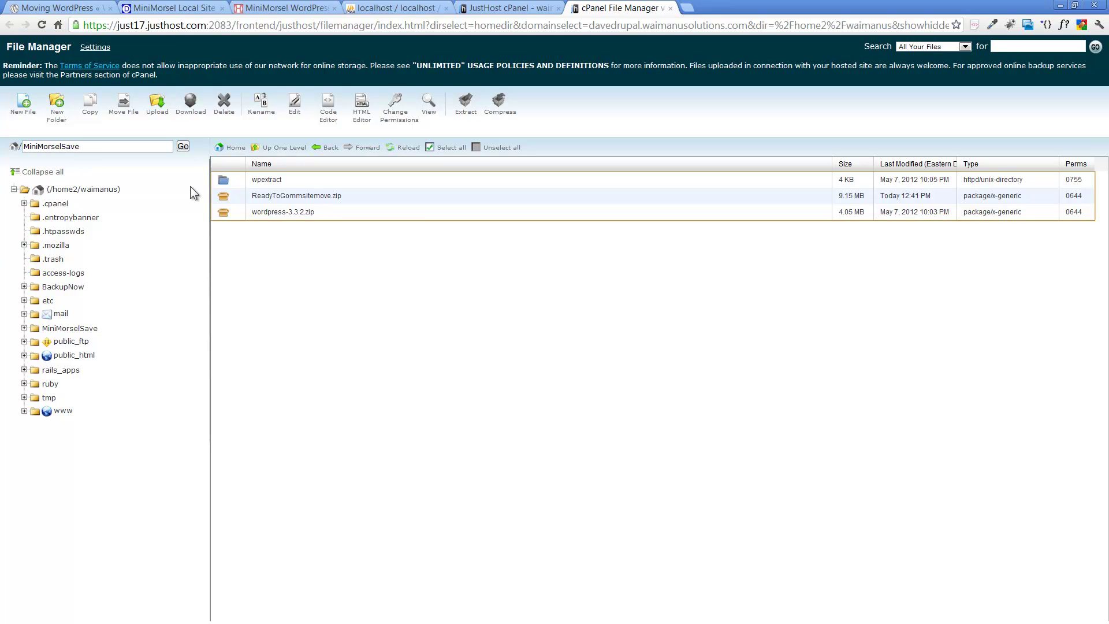
left_click(226, 196)
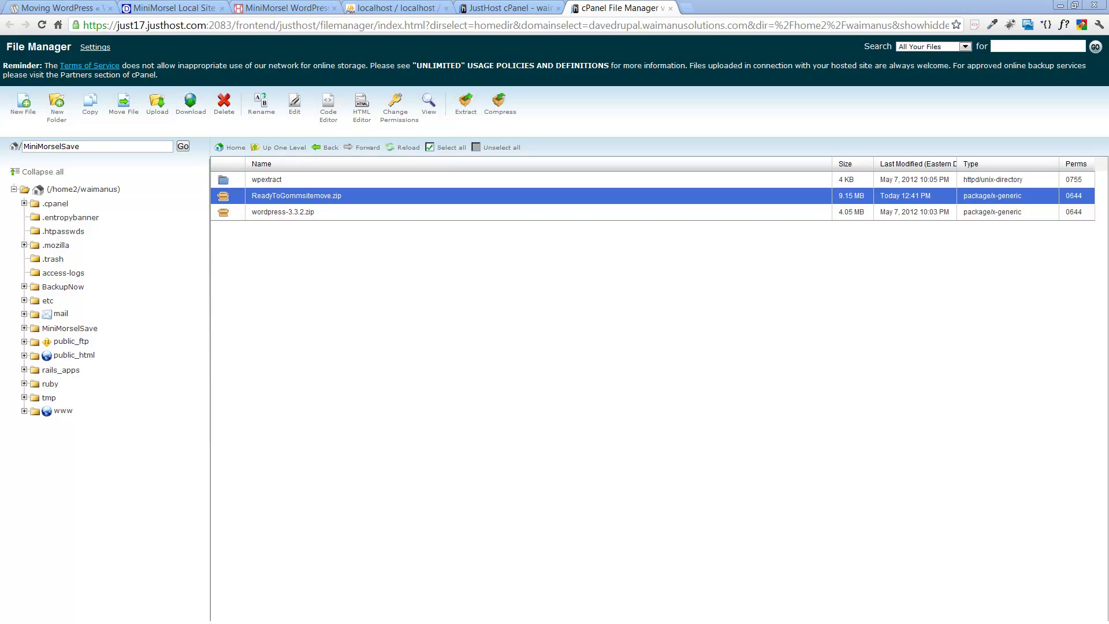
Step: Move the local htdocs folder window off to the side to uncover File Manager
key("alt+Tab")
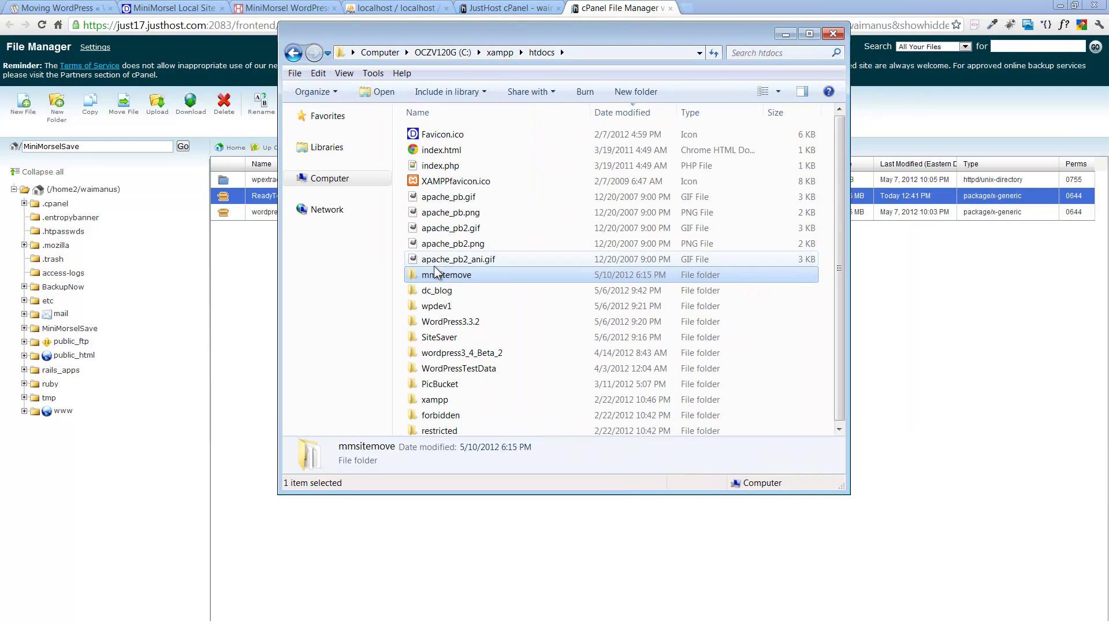
mouse_move(454, 281)
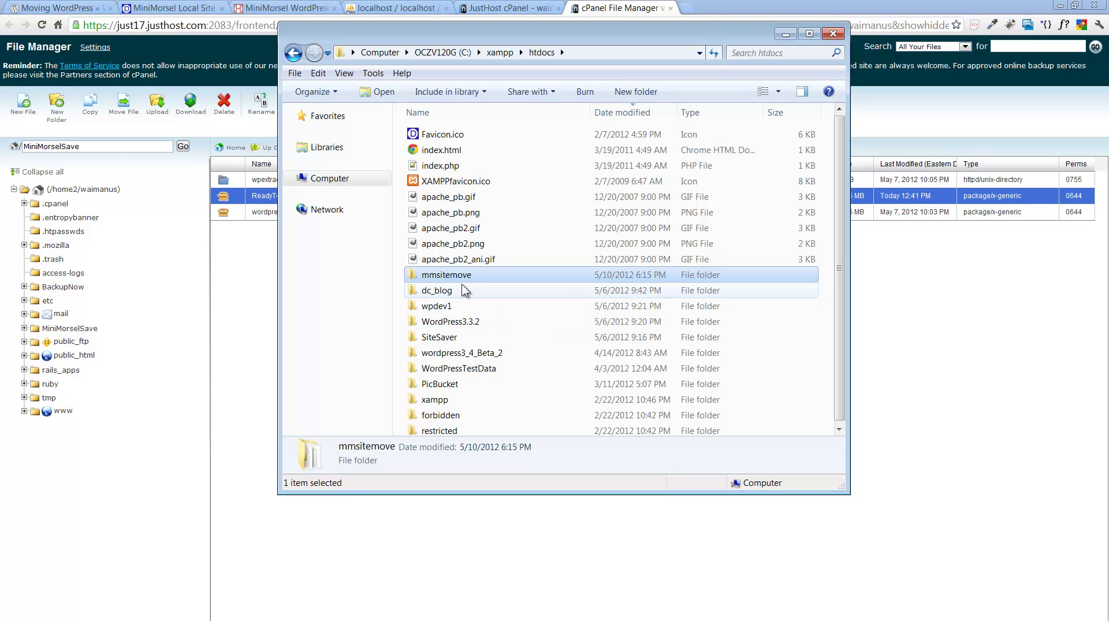
left_click_drag(523, 31, 1108, 34)
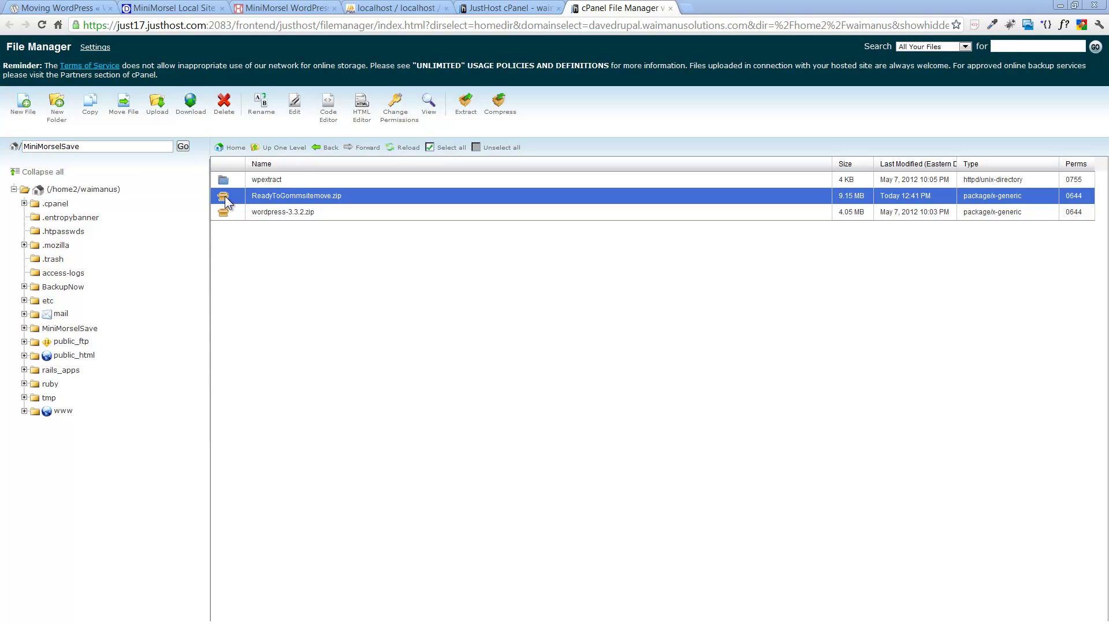
Step: Open Extract for the zip and set the destination path to /public_html/mmsitemove
left_click(466, 113)
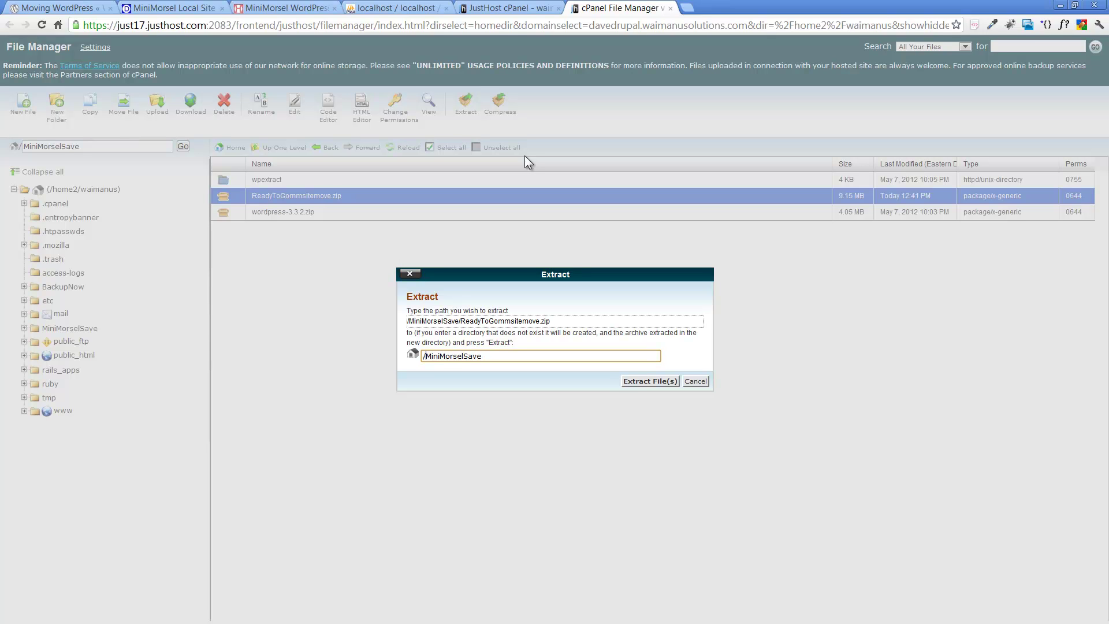
type("public_html/")
type("mmsitemove")
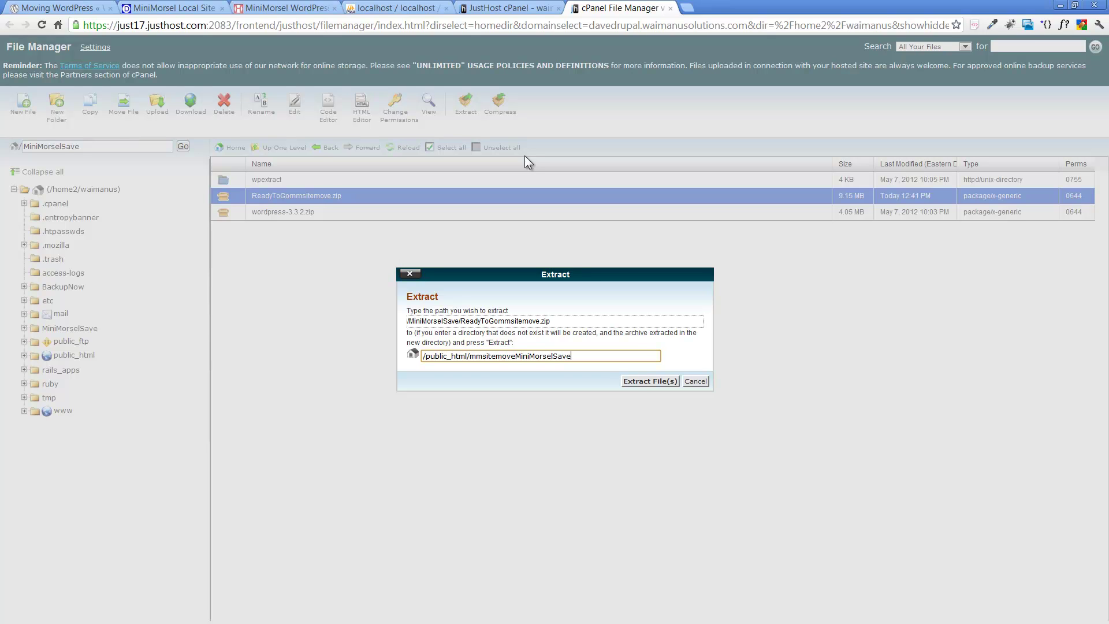
key("BackSpace")
key("BackSpace")
key("BackSpace")
key("BackSpace")
key("BackSpace")
key("BackSpace")
key("BackSpace")
key("BackSpace")
key("BackSpace")
key("BackSpace")
key("BackSpace")
key("BackSpace")
key("BackSpace")
key("BackSpace")
key("BackSpace")
Step: Check the full path of the local mmsitemove folder in Explorer
key("alt+Tab")
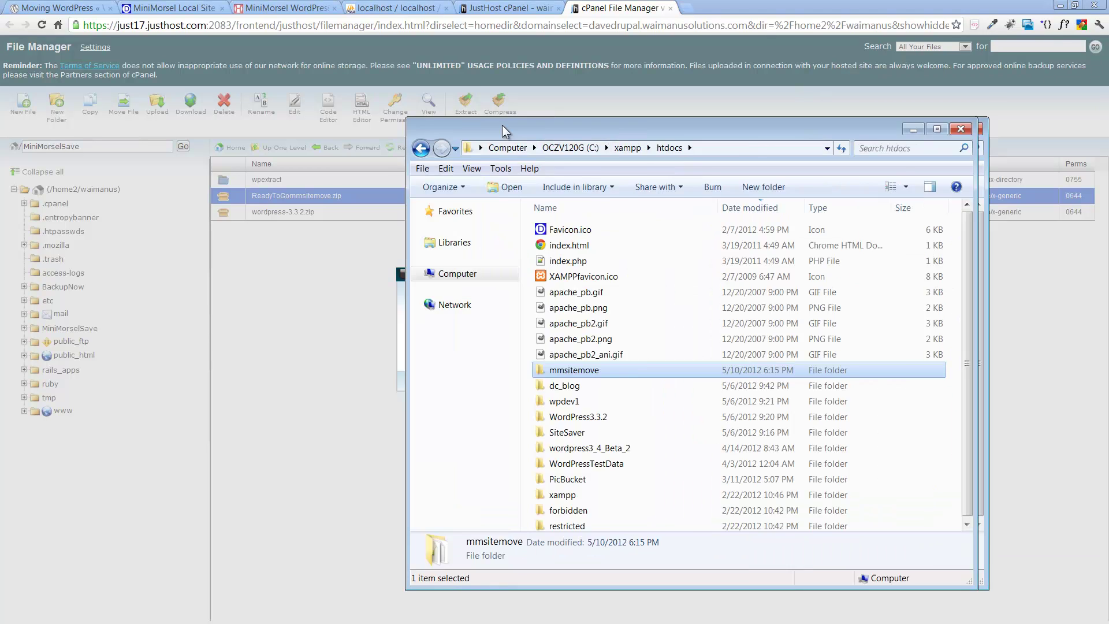
left_click_drag(502, 125, 392, 78)
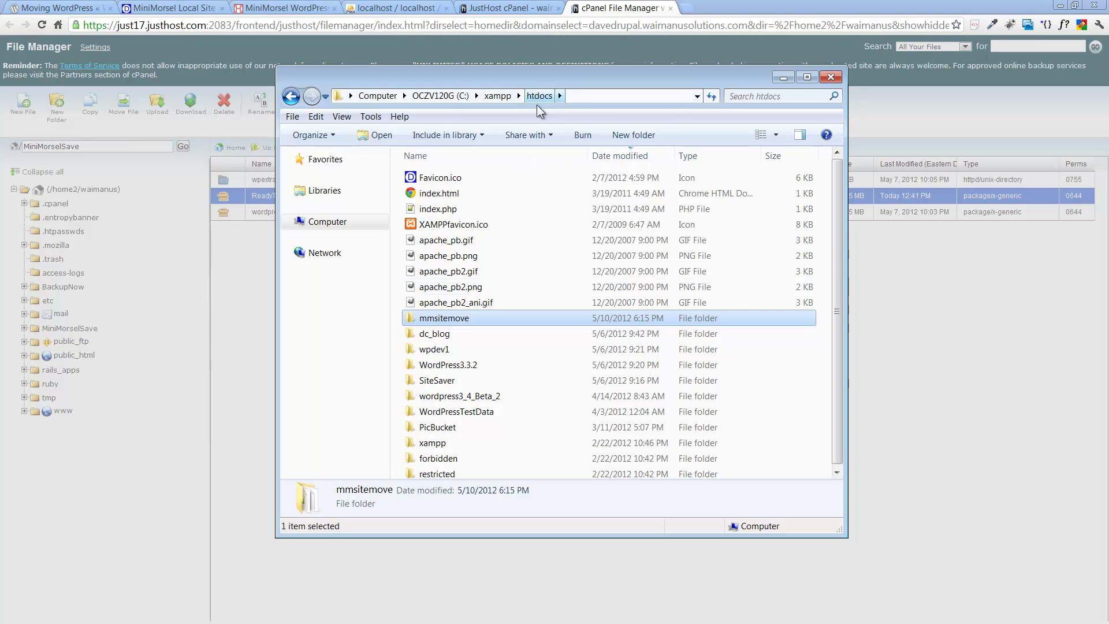
double_click(444, 319)
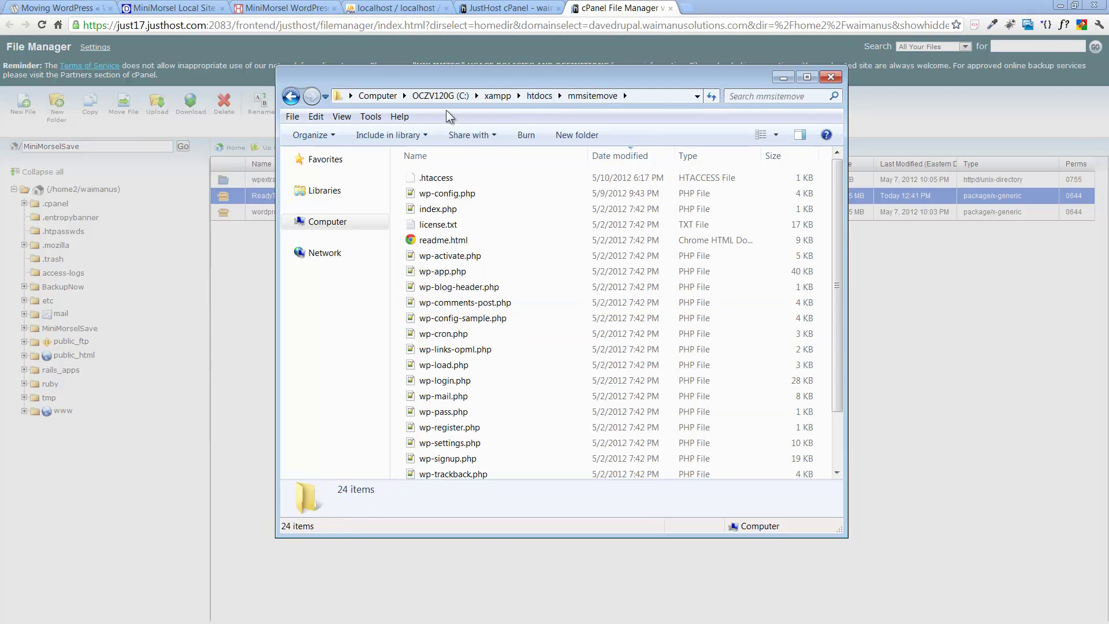
left_click(339, 97)
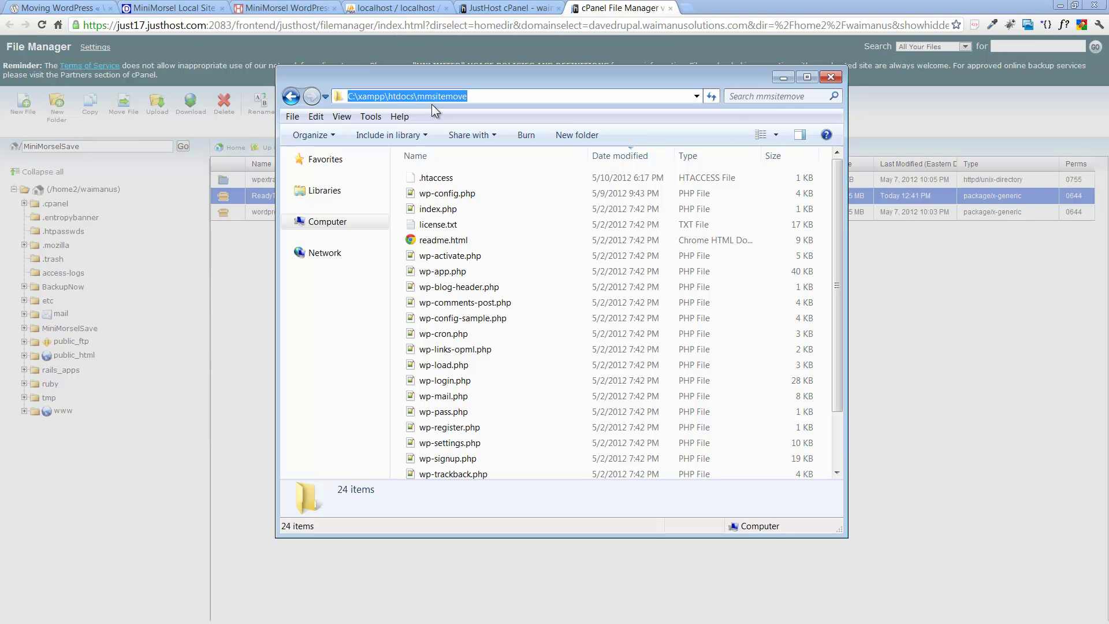
Step: Extract ReadyToGommsitemove.zip into /public_html/mmsitemove and close the results
key("alt+Tab")
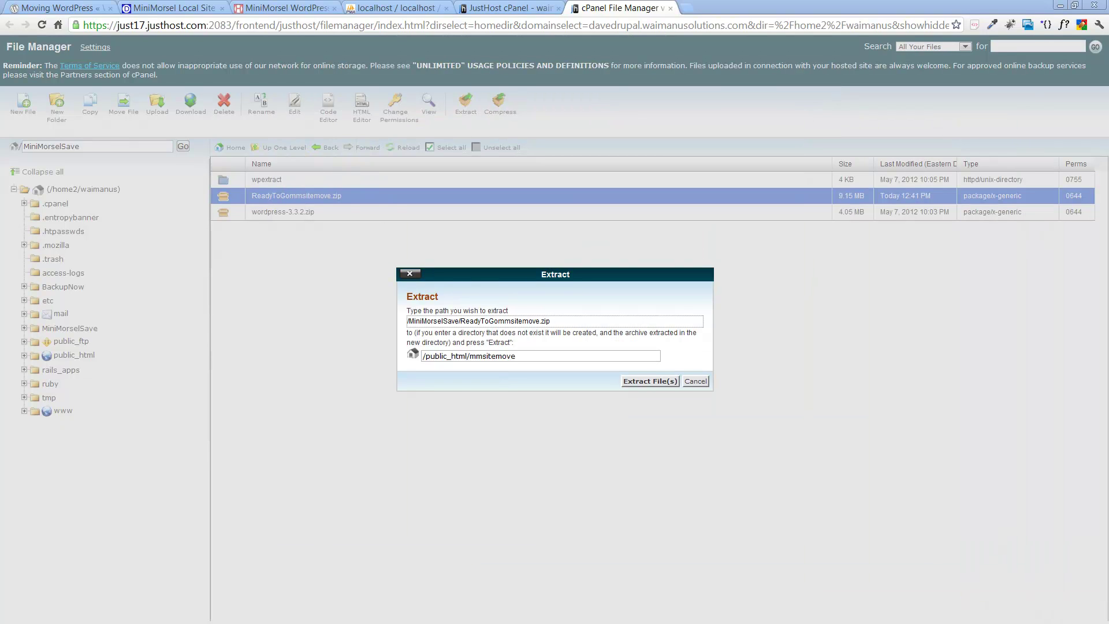
left_click(662, 382)
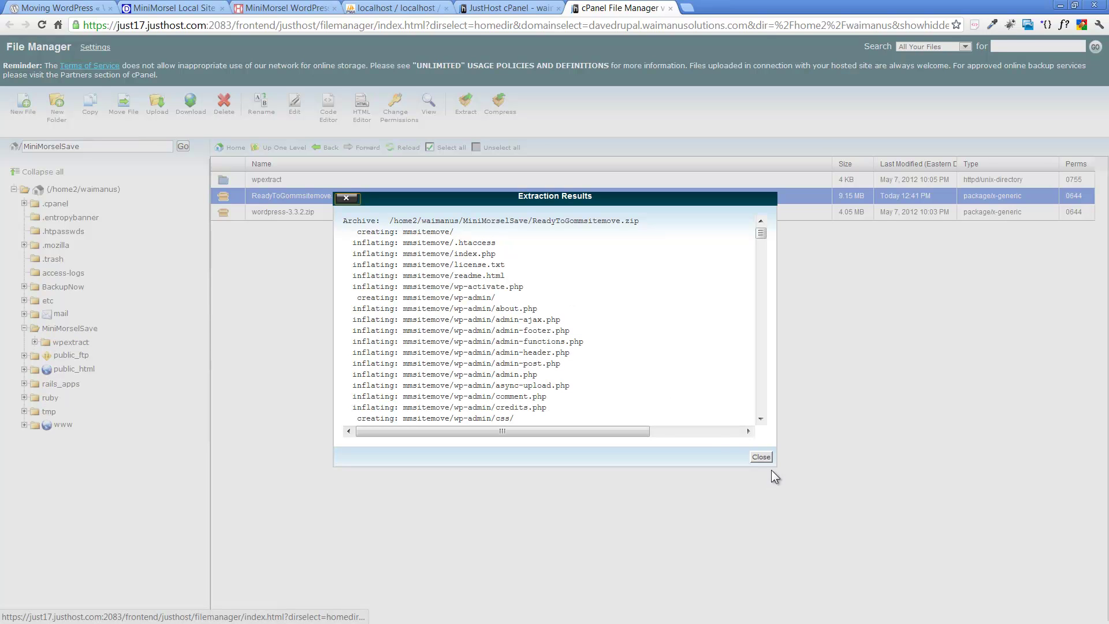
left_click(760, 457)
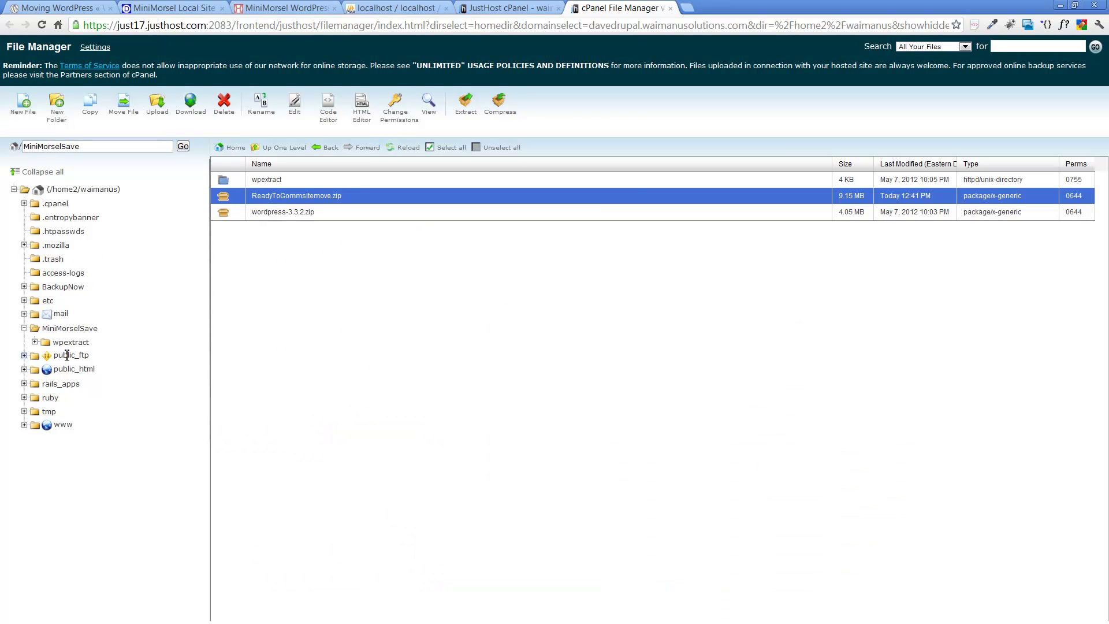
Step: Confirm public_html/mmsitemove/mmsitemove/wp-content/themes holds easel, springfestival, twentyeleven and twentyten, then return to cPanel home
left_click(48, 371)
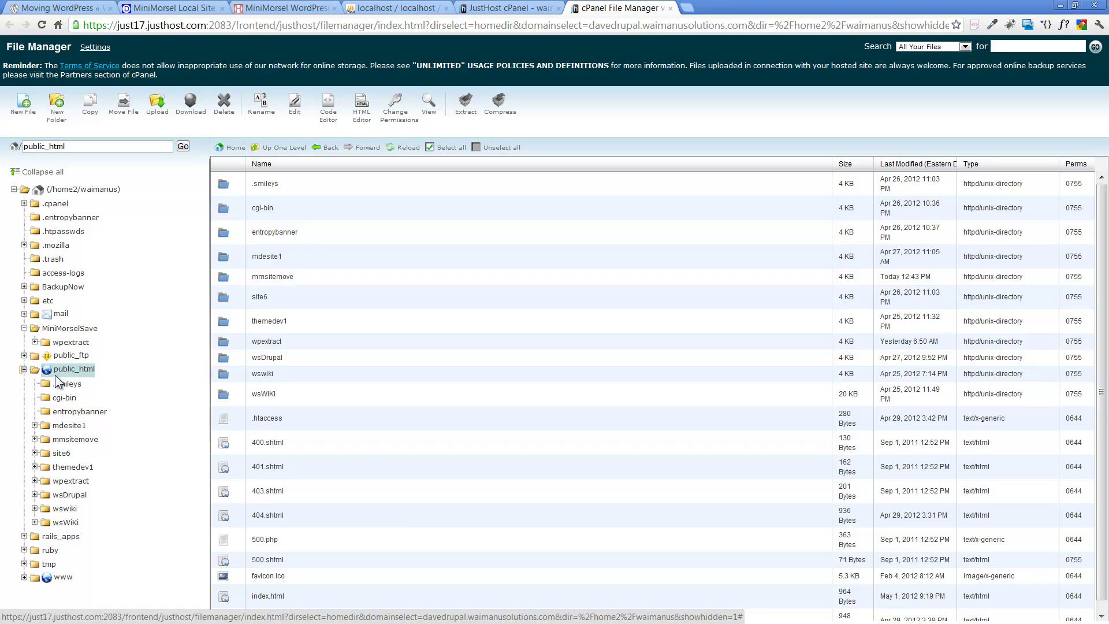
left_click(84, 440)
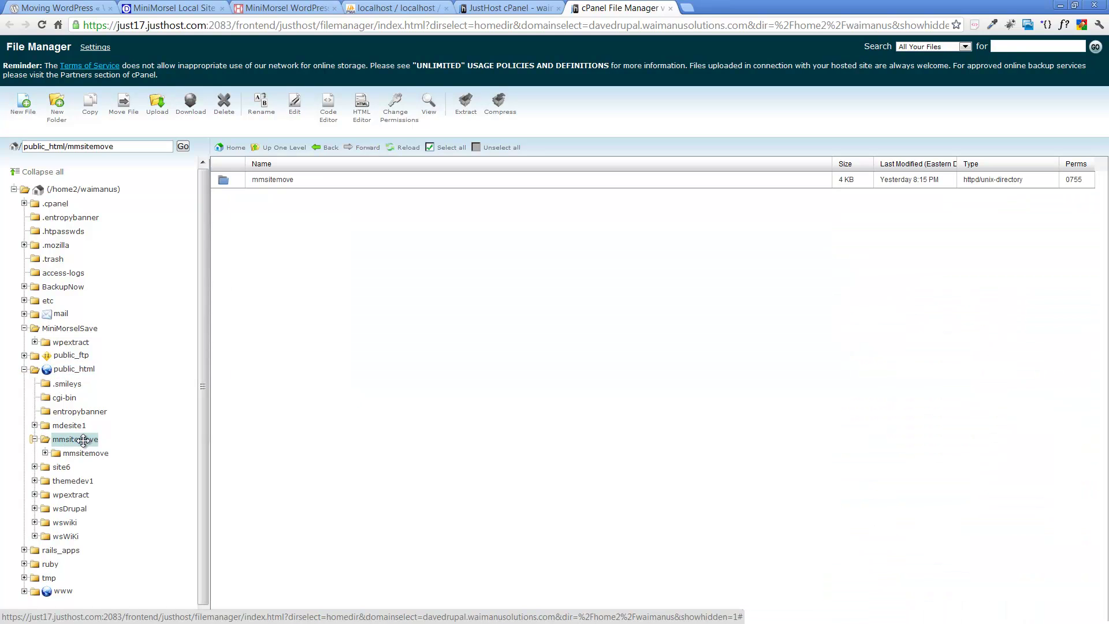
left_click(220, 184)
double_click(220, 183)
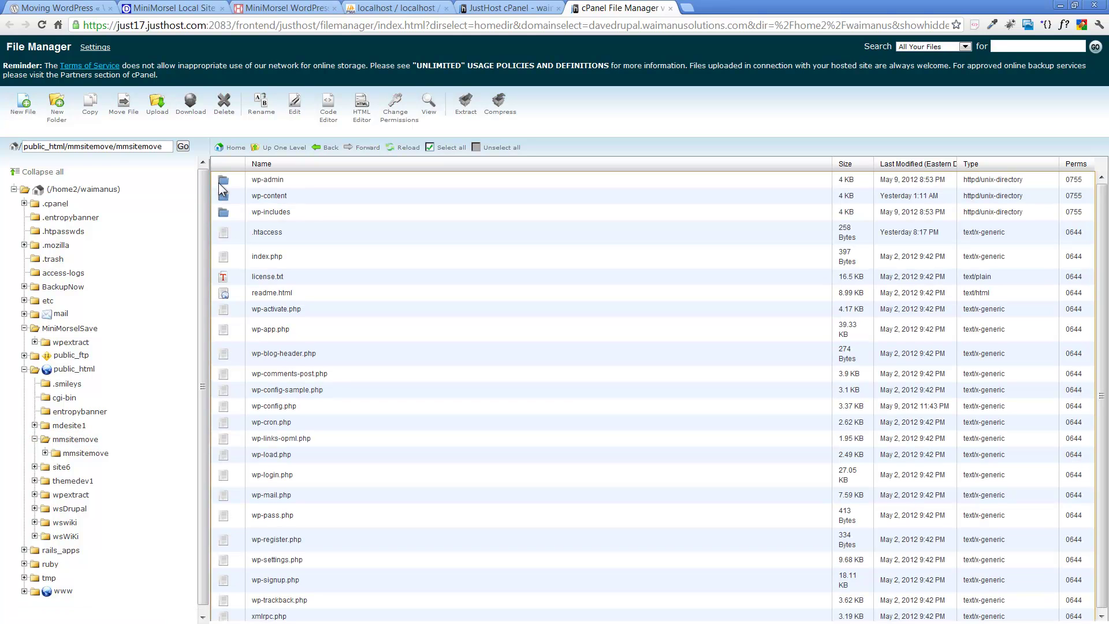
double_click(225, 200)
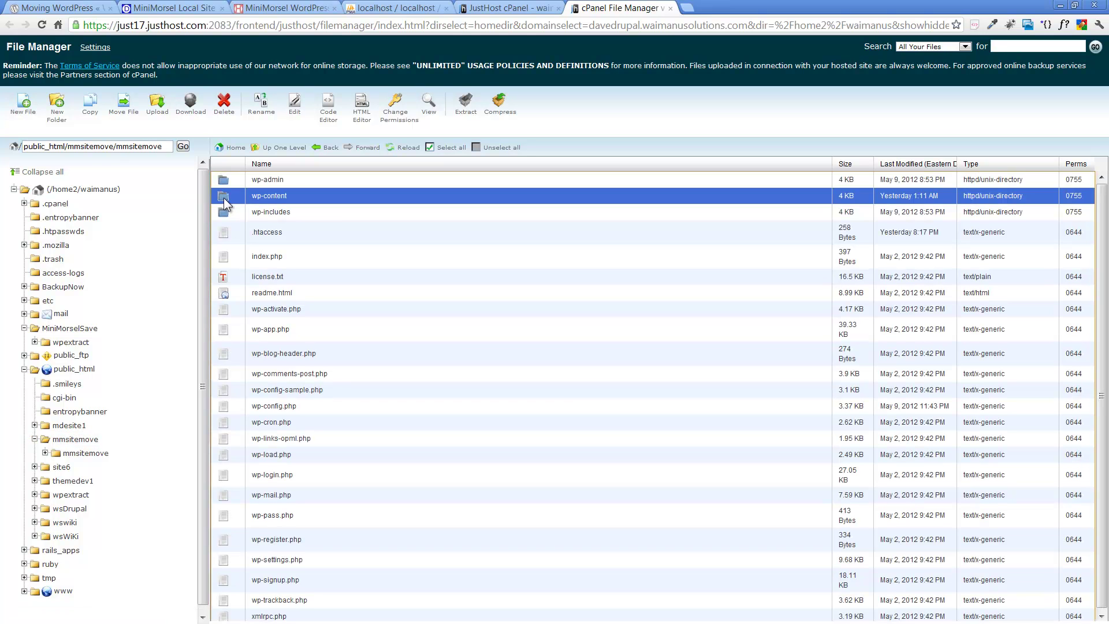
double_click(223, 198)
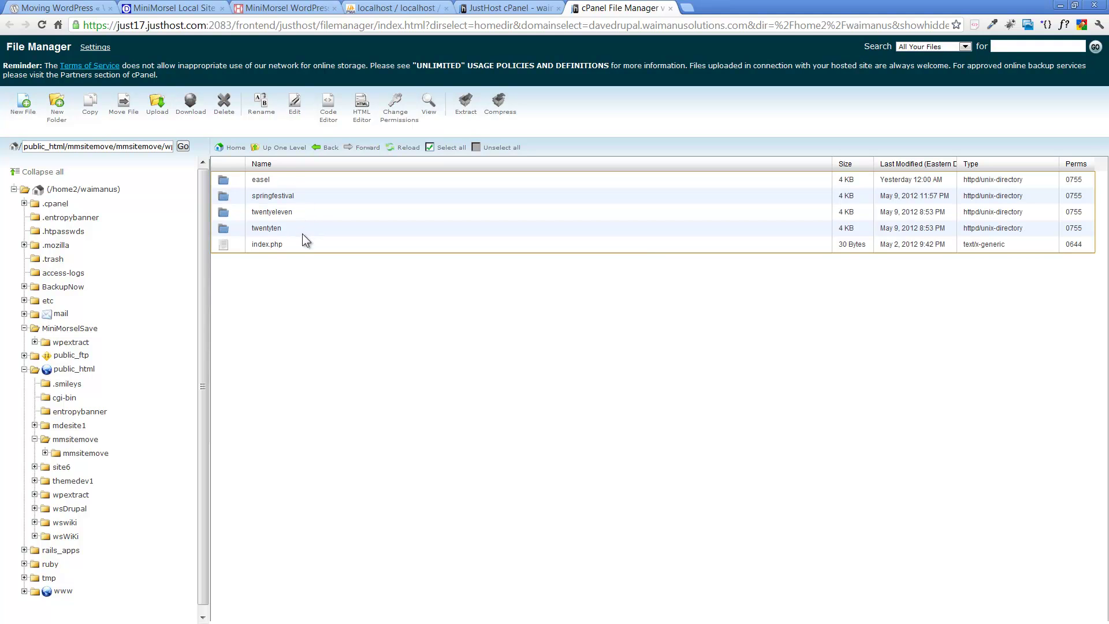
left_click(47, 372)
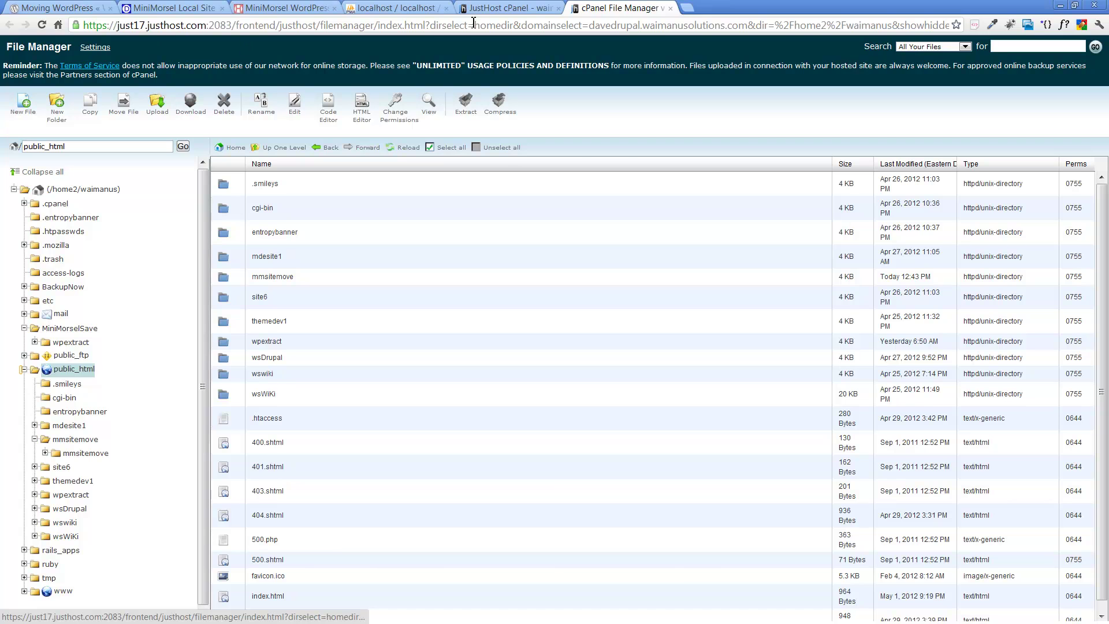
left_click(493, 9)
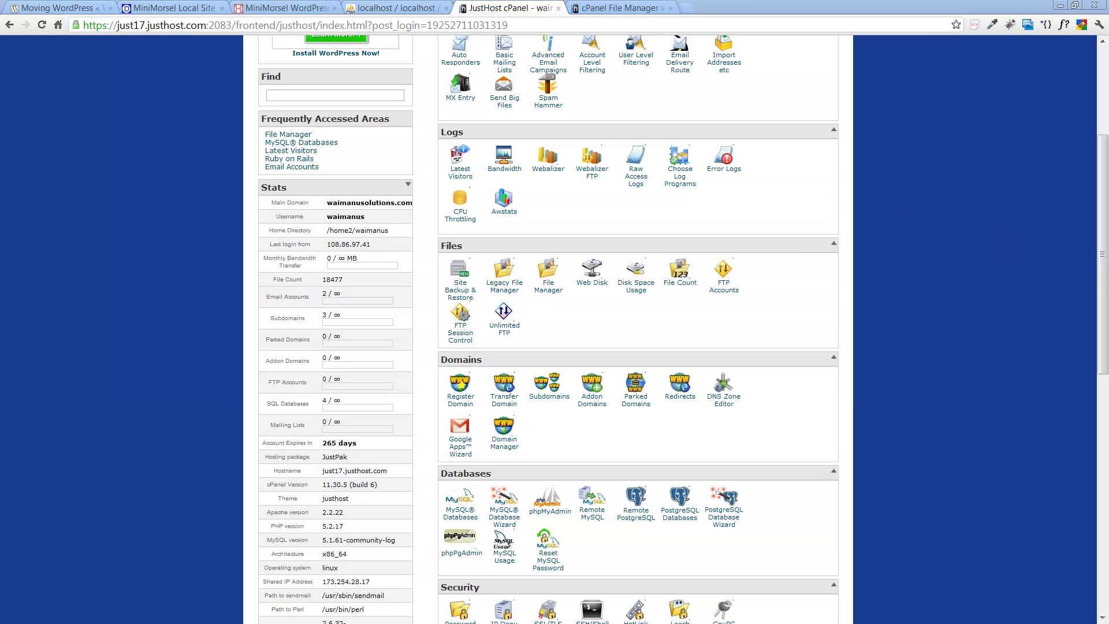
key("alt+Tab")
left_click_drag(995, 37, 766, 35)
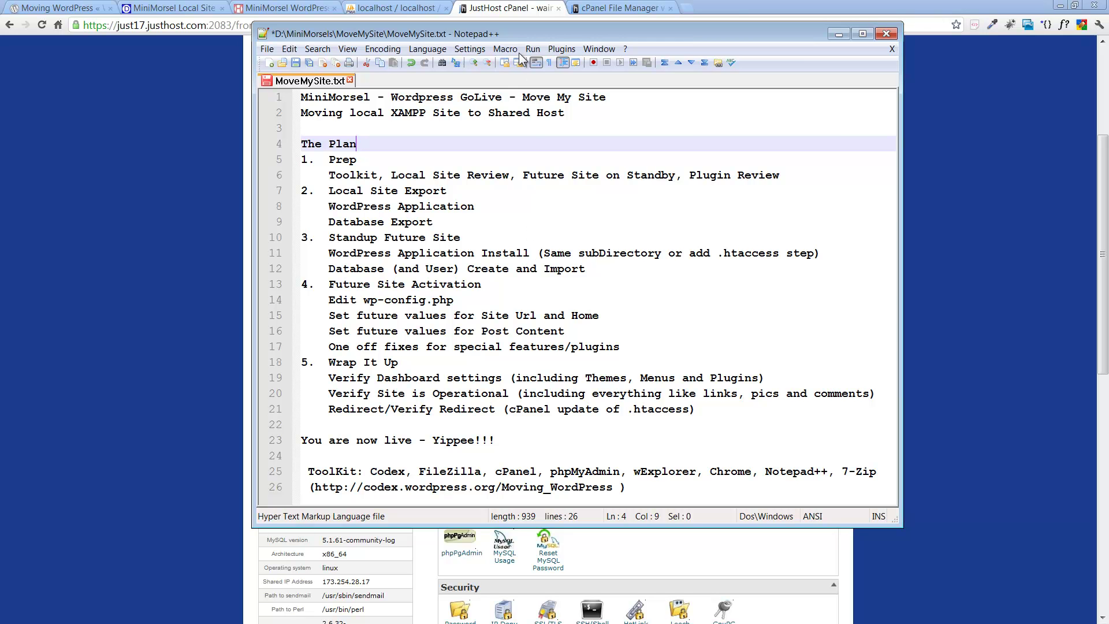
left_click_drag(512, 26, 1055, 105)
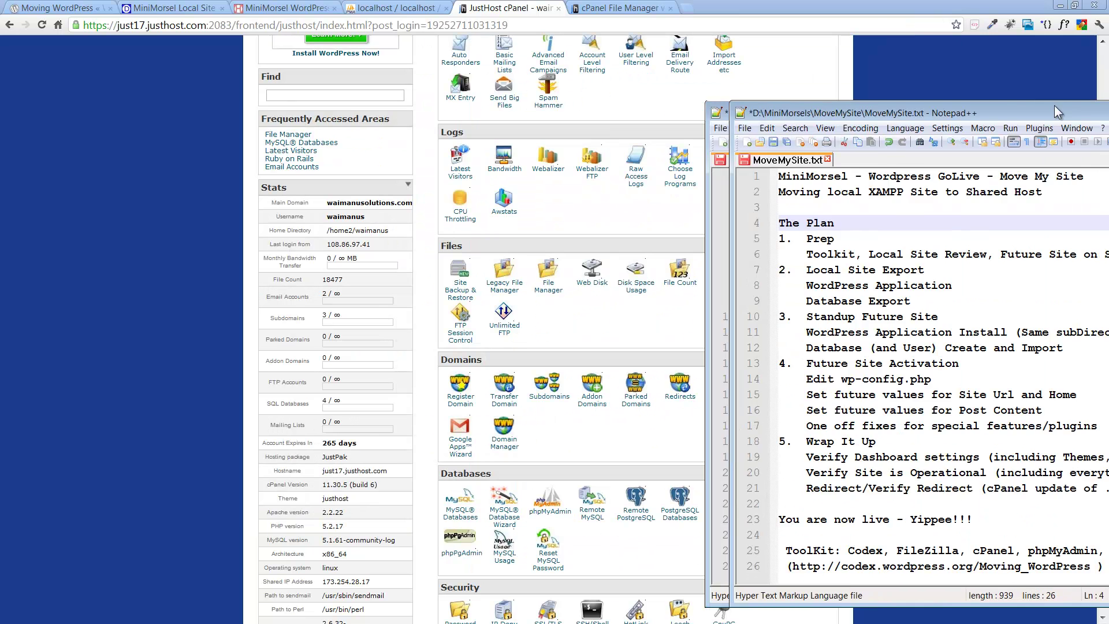
key("alt+Tab")
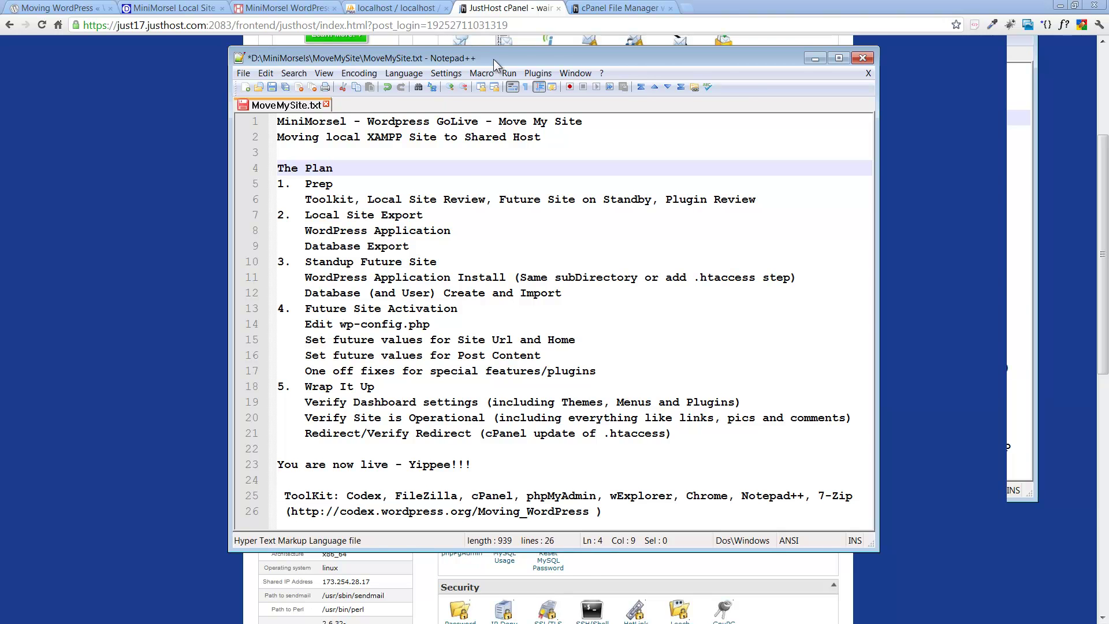
left_click(816, 58)
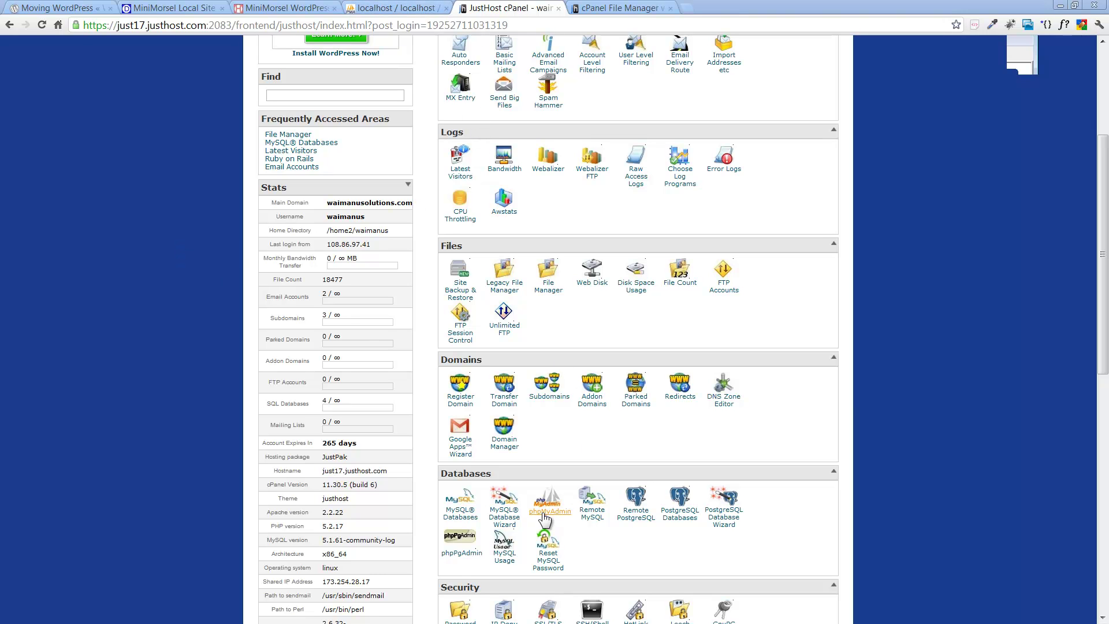
Step: Create the new MySQL database mmsm (waimanus_mmsm) in MySQL Databases
left_click(457, 514)
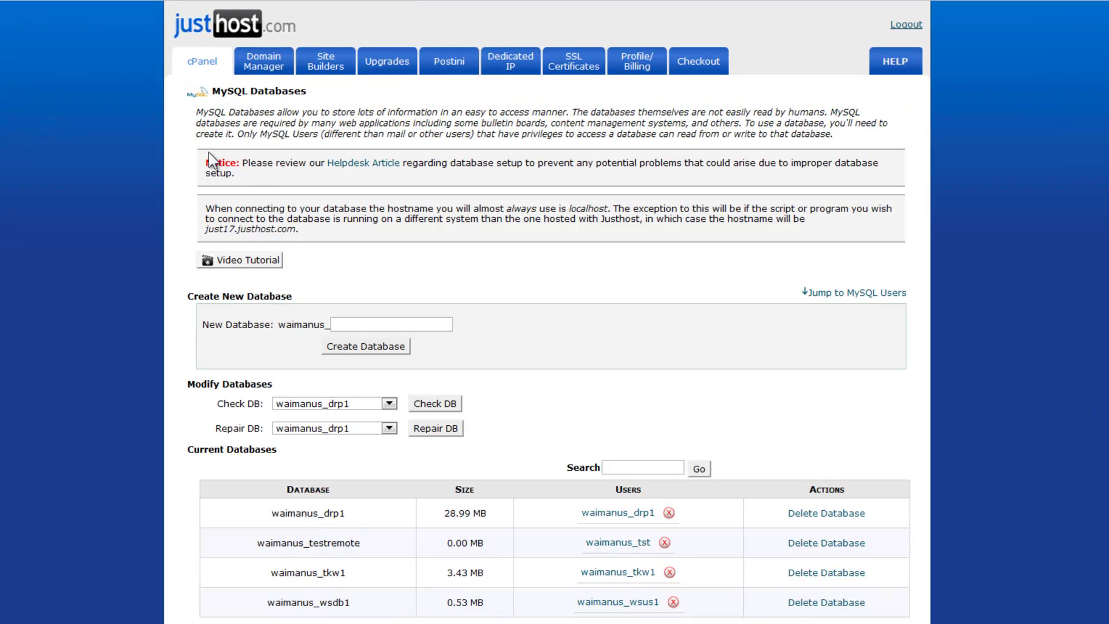
left_click(338, 323)
type("mmsm")
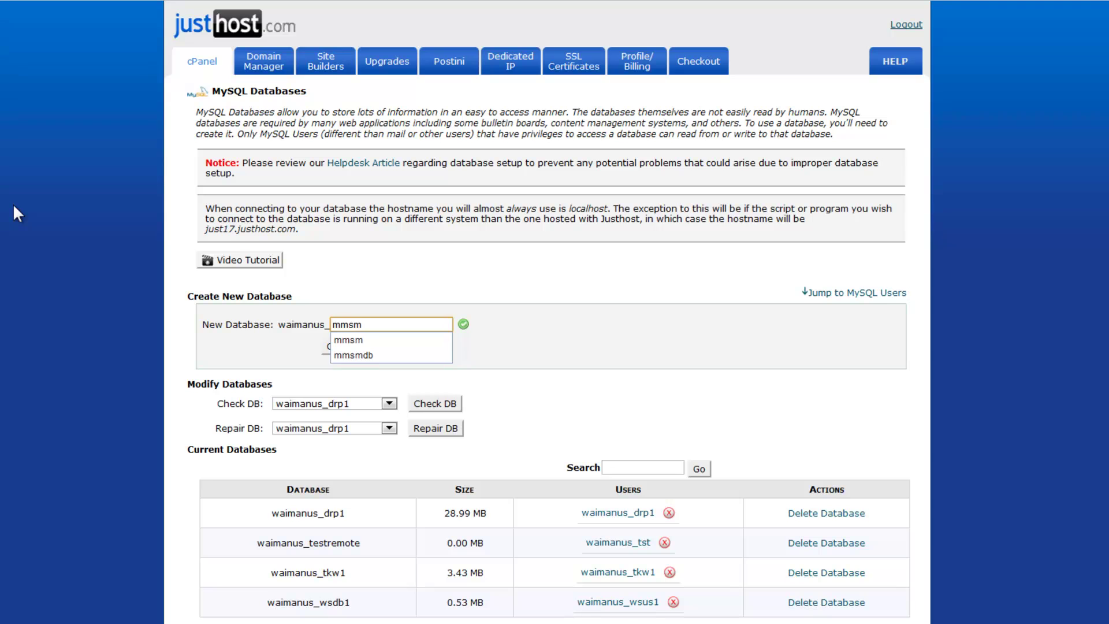
key("Tab")
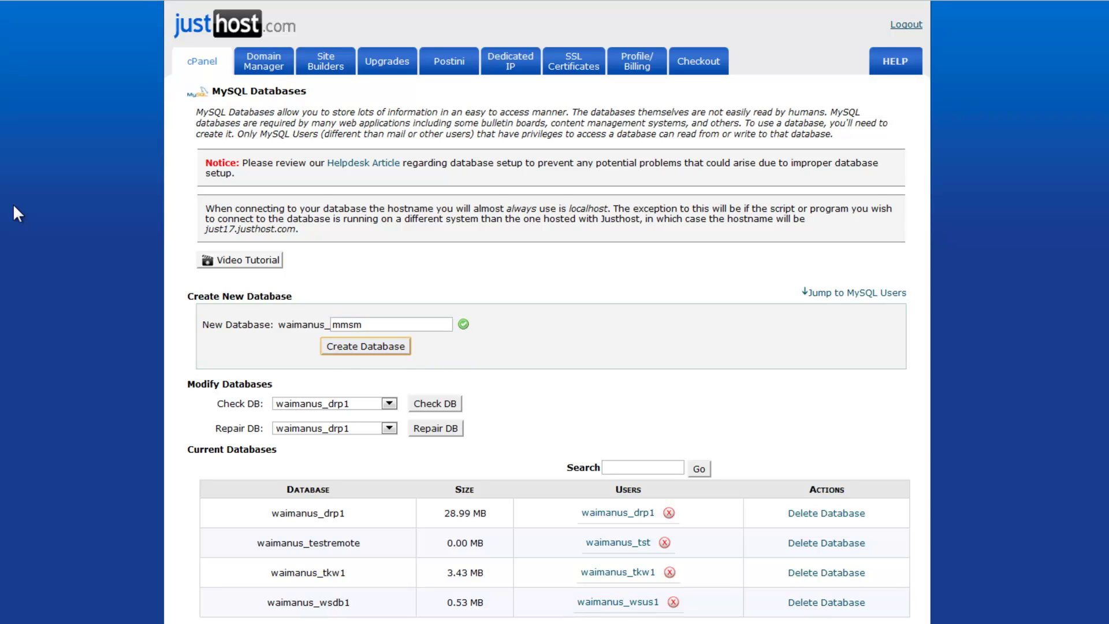
left_click(342, 349)
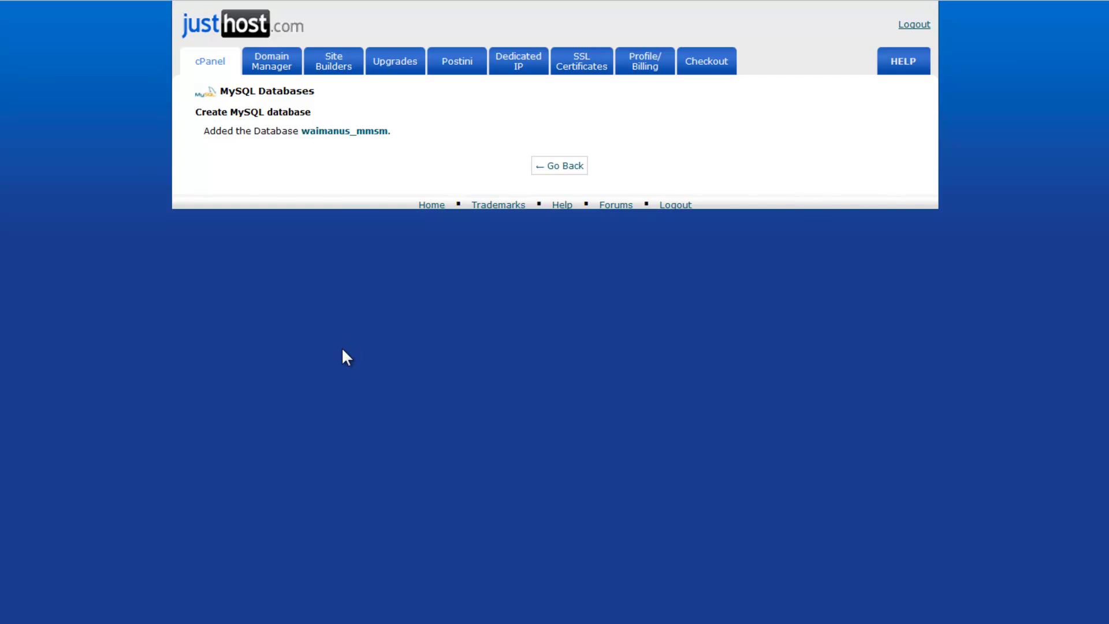
left_click(556, 169)
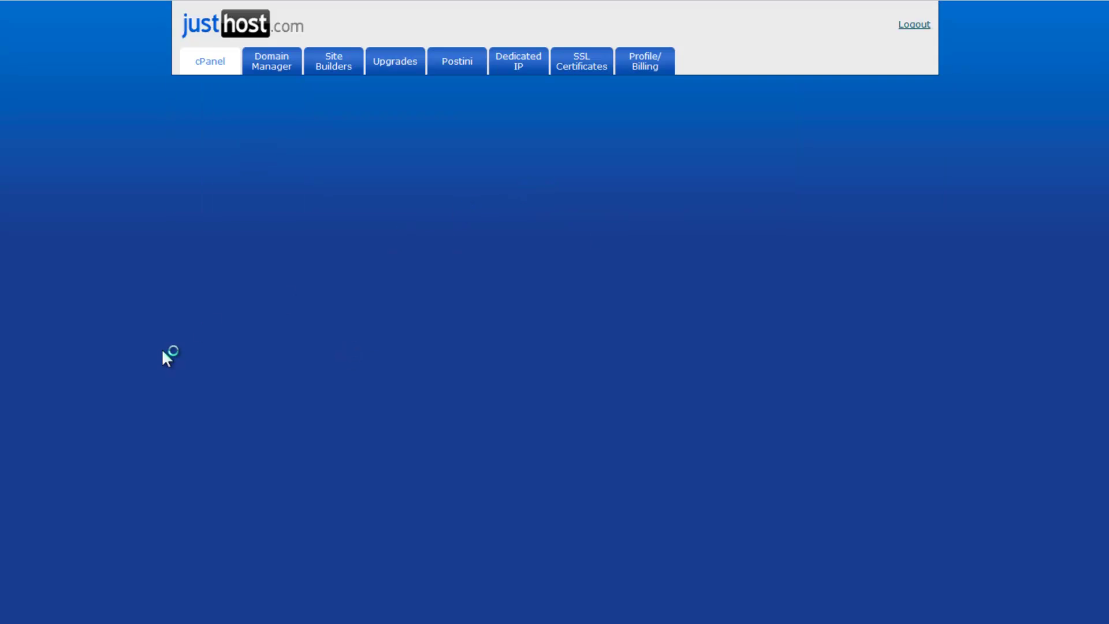
Step: Create the MySQL user mmuser with a password
scroll(95, 356, "down", 5)
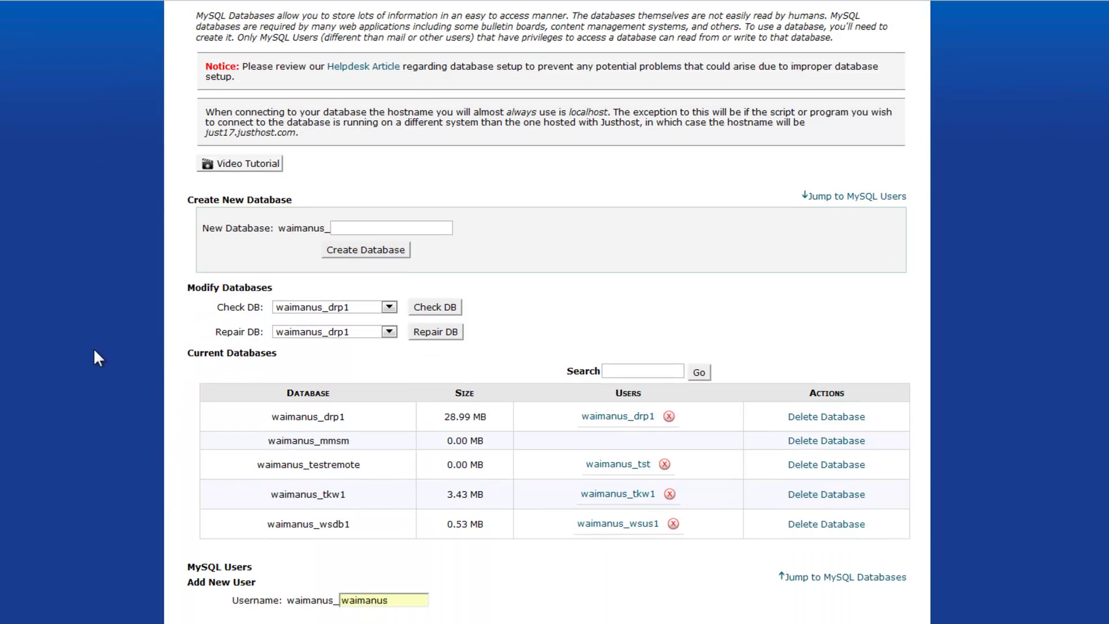
scroll(95, 356, "down", 1)
double_click(398, 333)
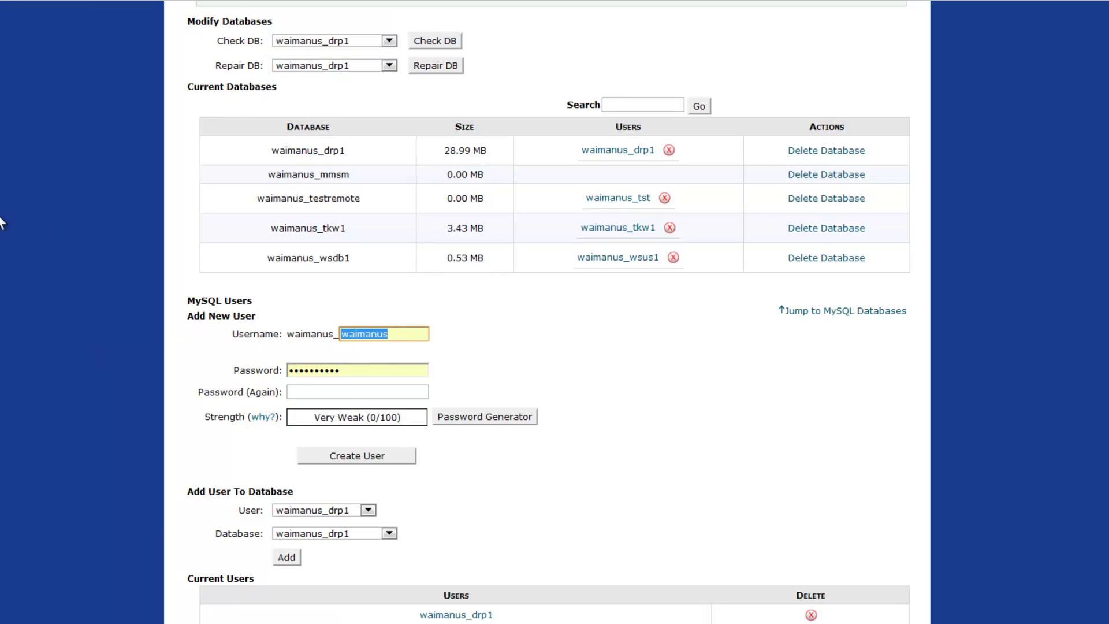
type("mm")
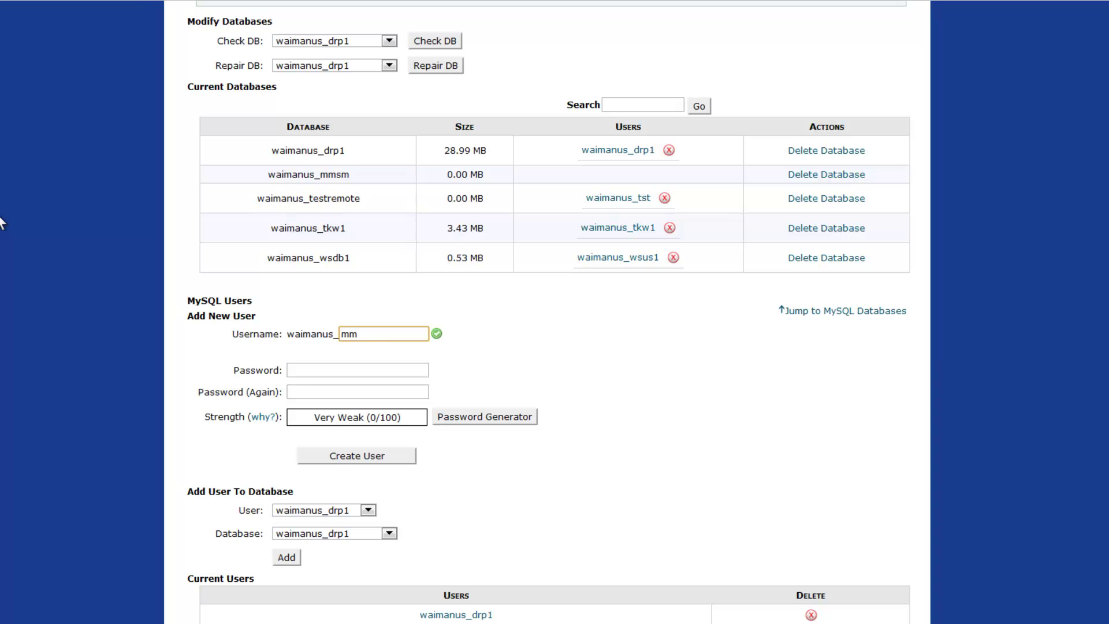
type("user")
left_click(298, 372)
type("pass")
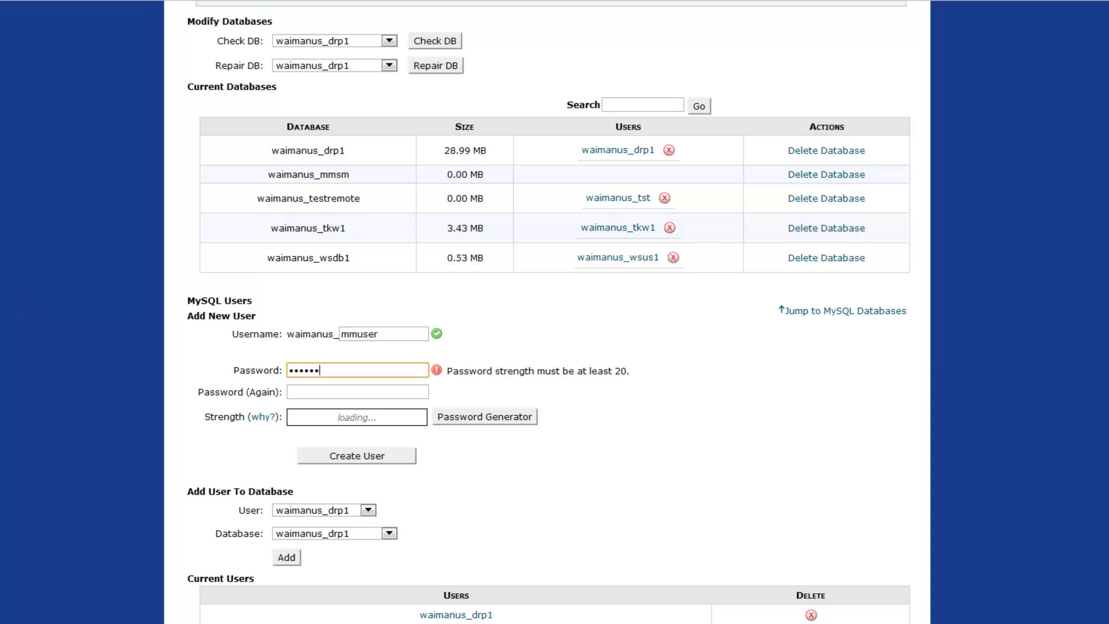
left_click(358, 392)
type("pa")
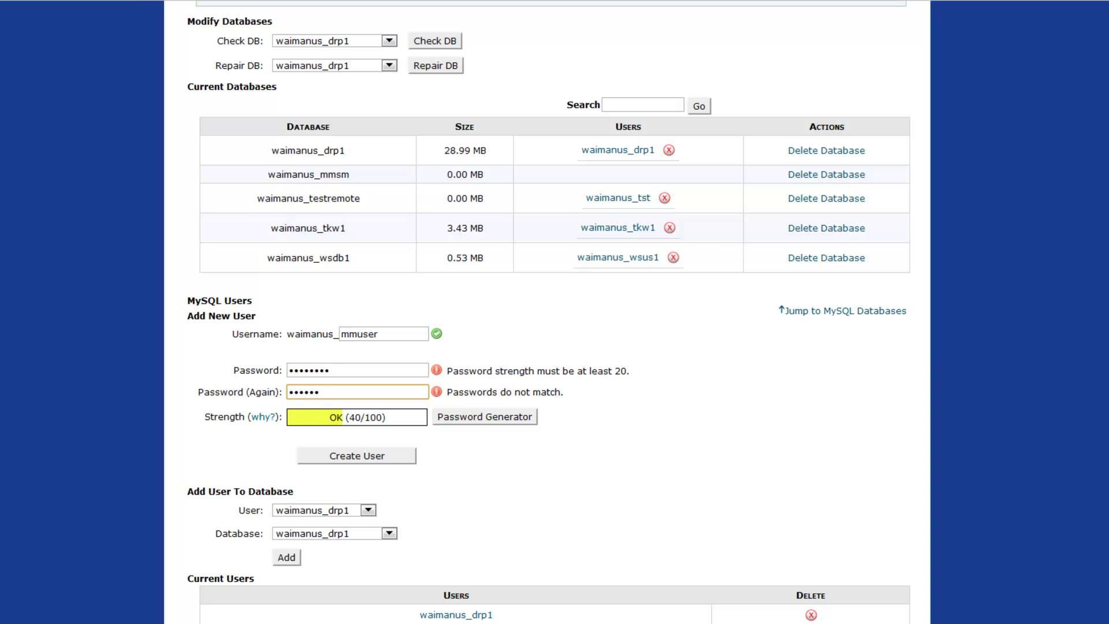
type("ssword")
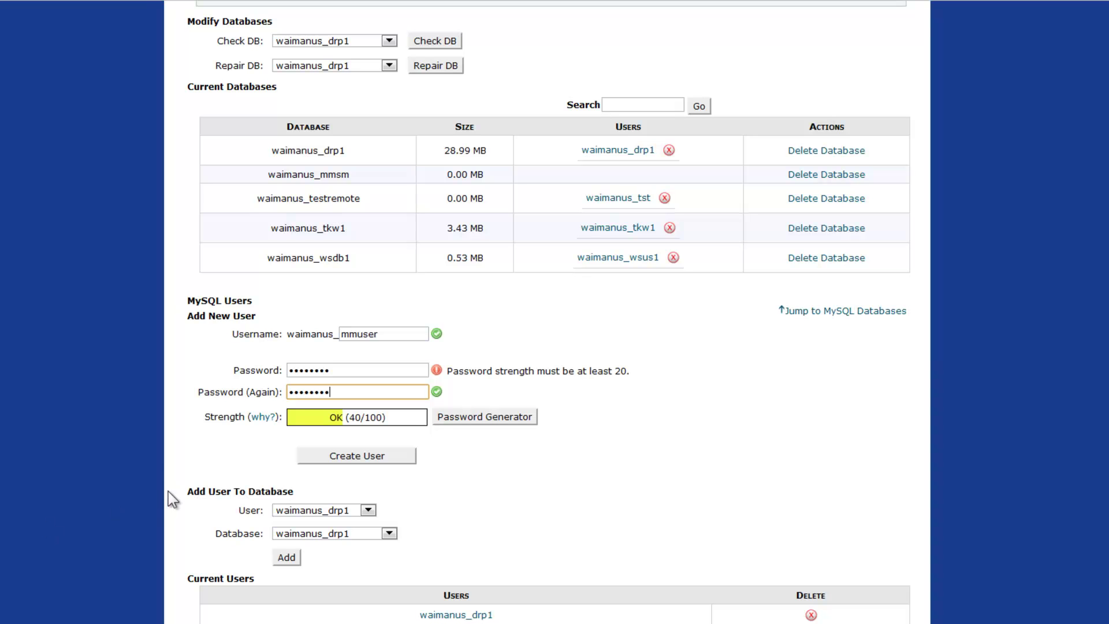
left_click(321, 456)
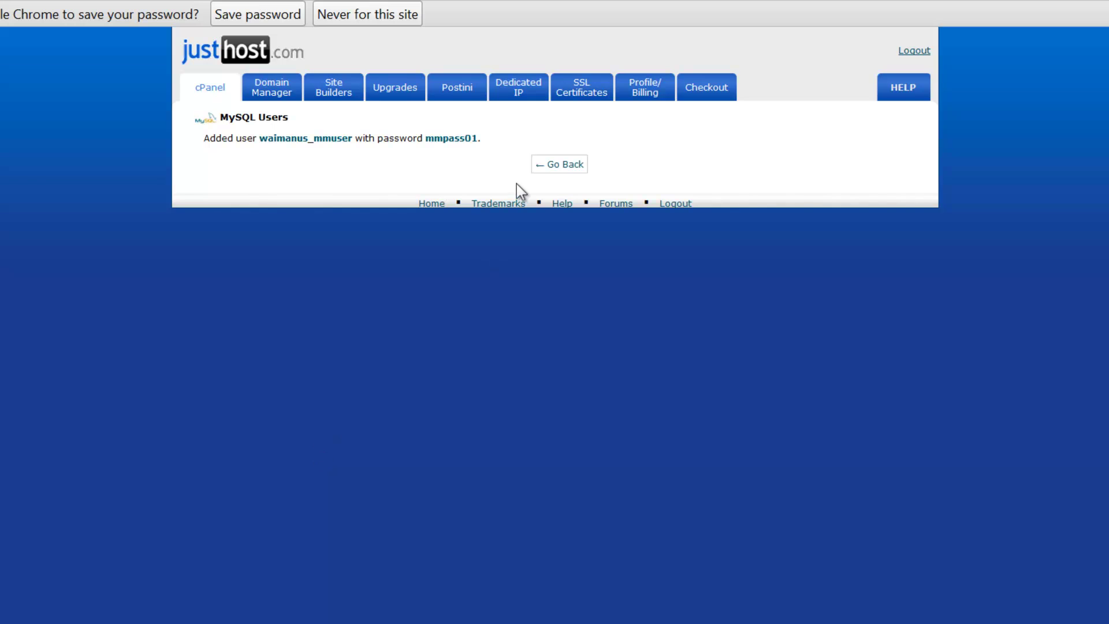
left_click(558, 166)
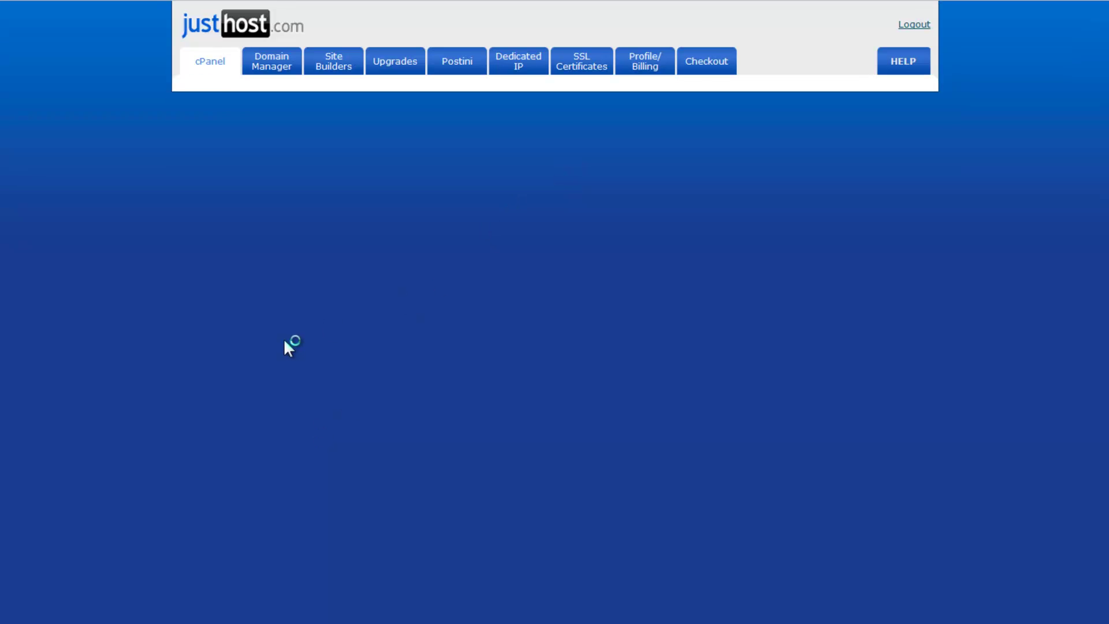
Step: Add mmuser to waimanus_mmsm with ALL PRIVILEGES and save the changes
scroll(284, 341, "down", 6)
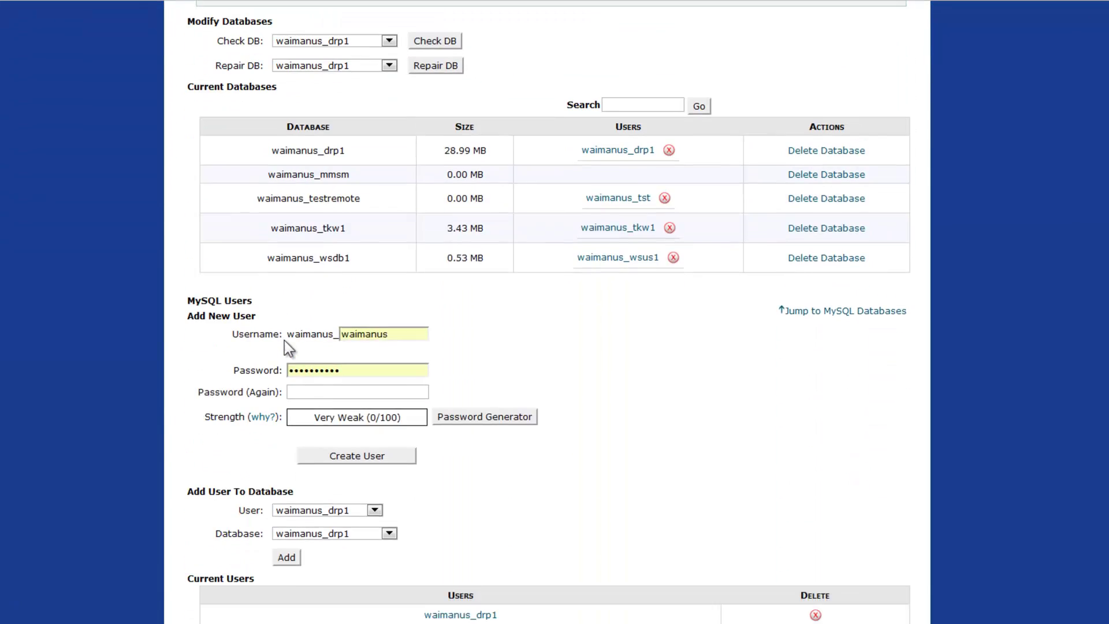
left_click(377, 490)
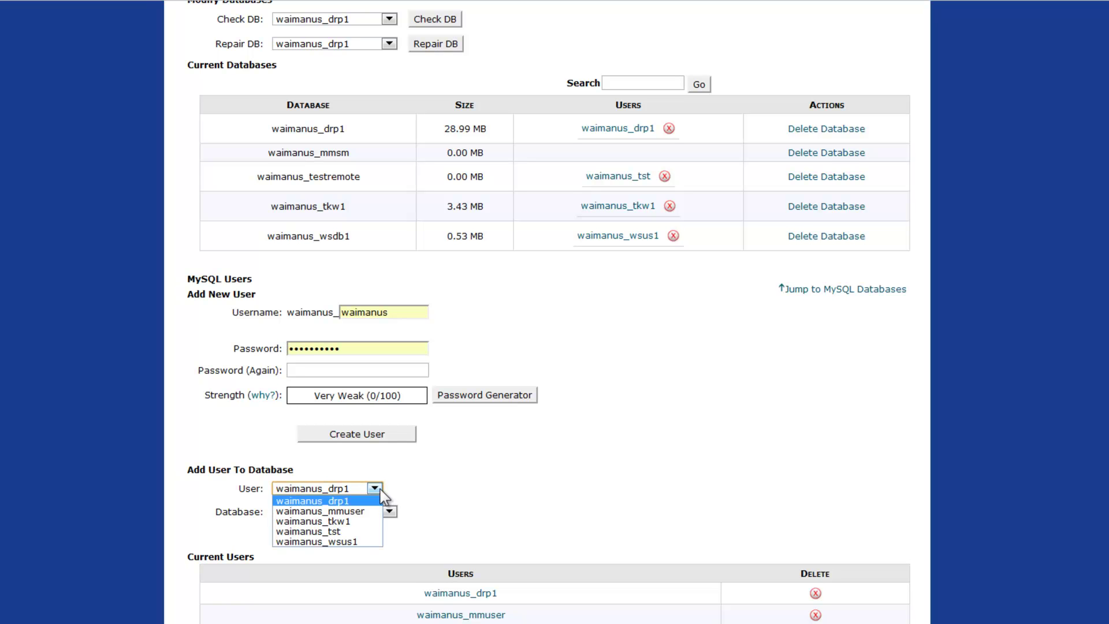
left_click(364, 511)
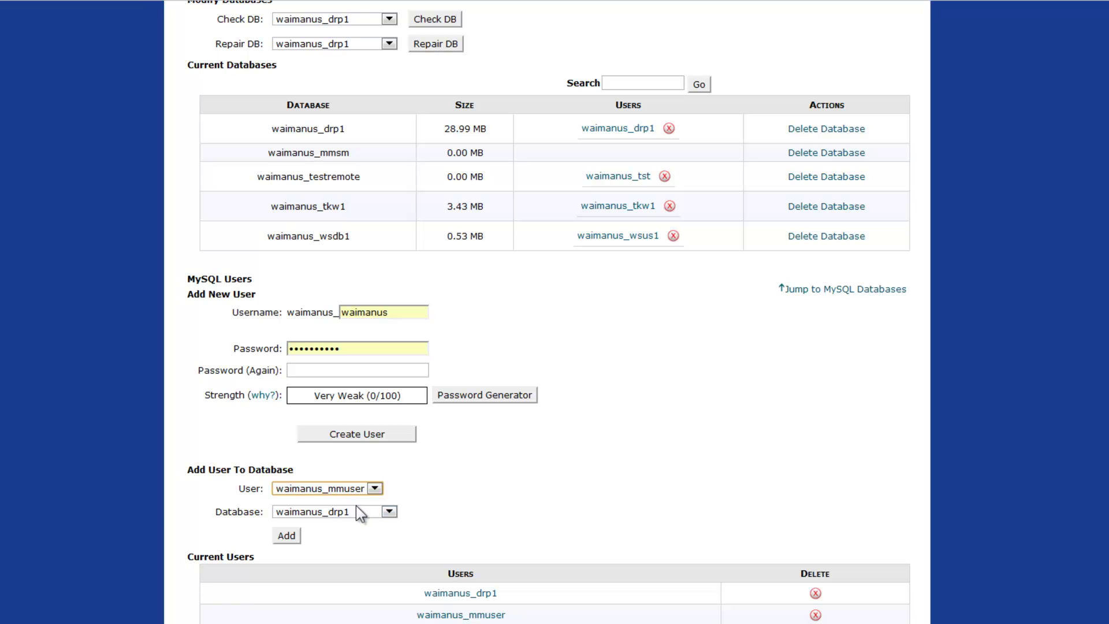
left_click(389, 511)
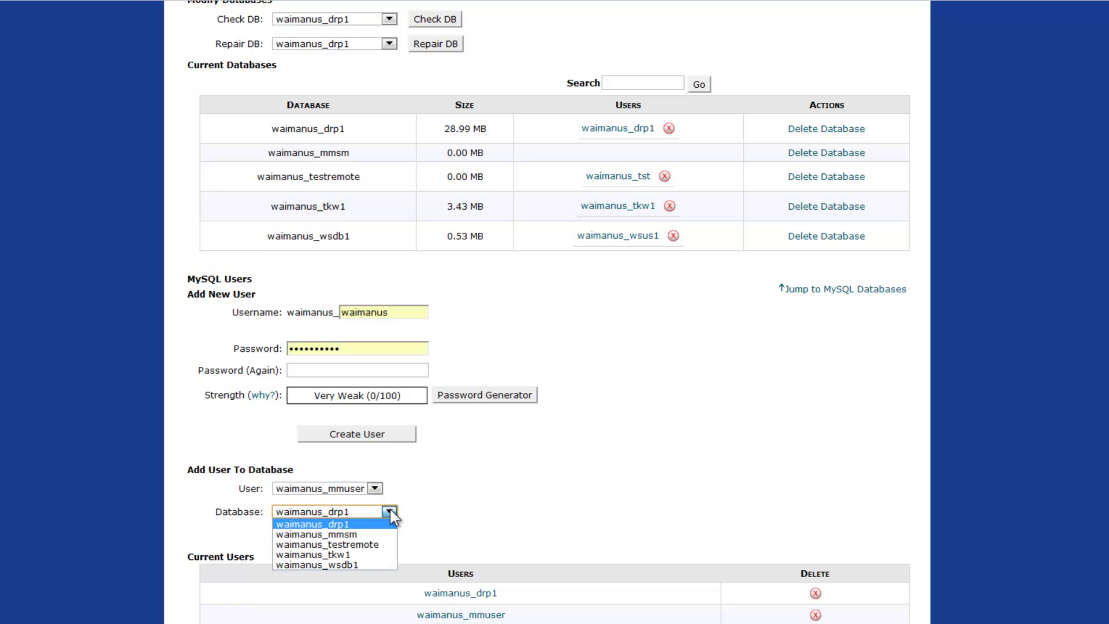
left_click(357, 534)
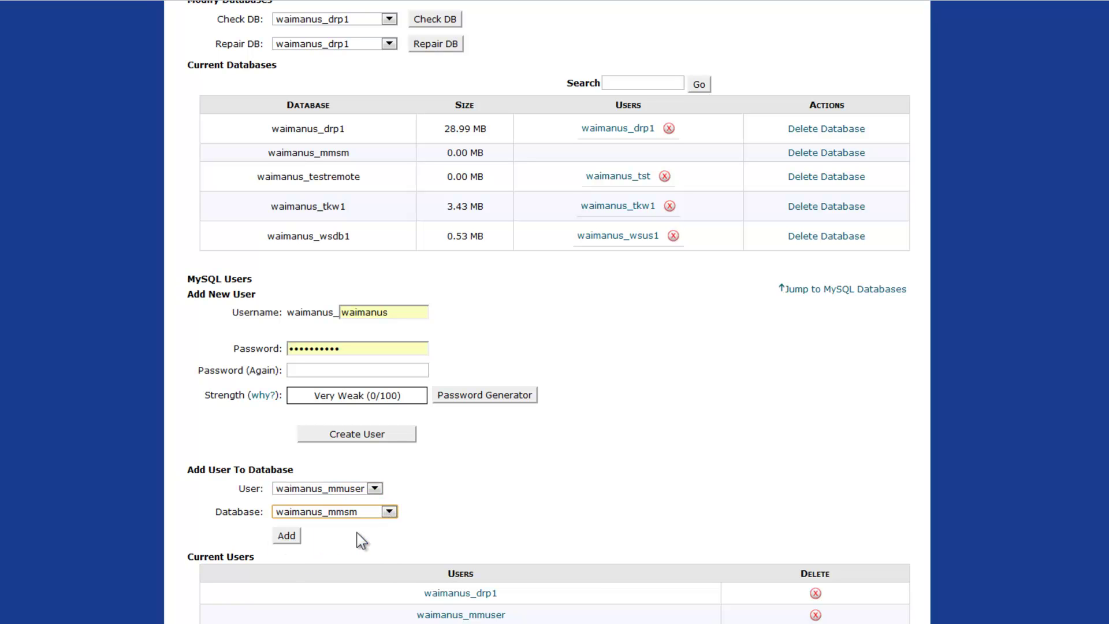
left_click(286, 536)
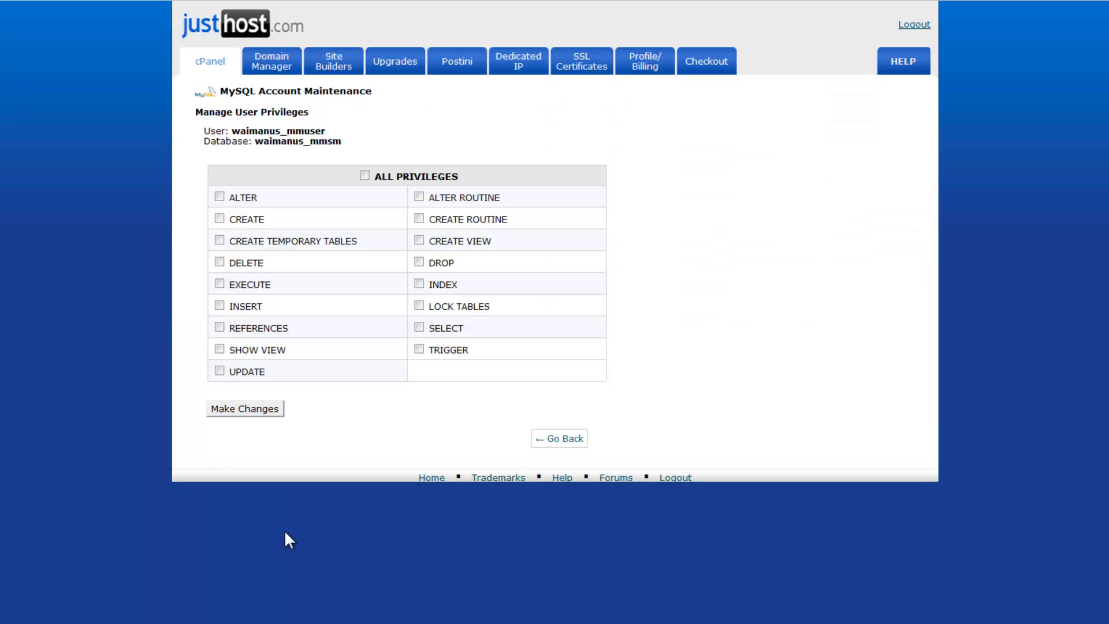
left_click(364, 176)
left_click(270, 410)
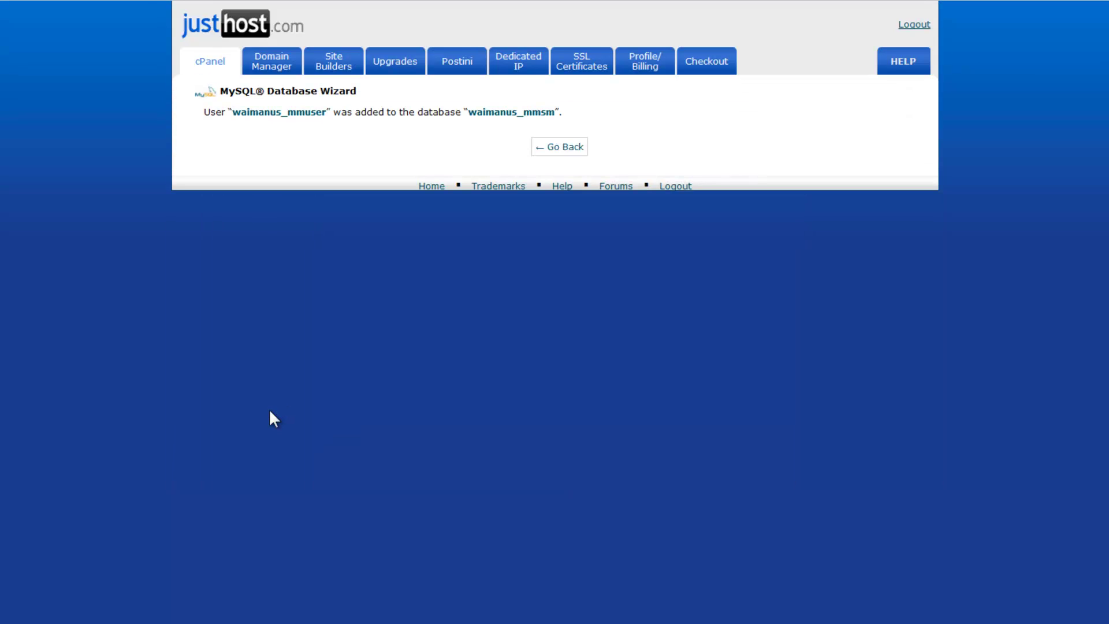
left_click(563, 148)
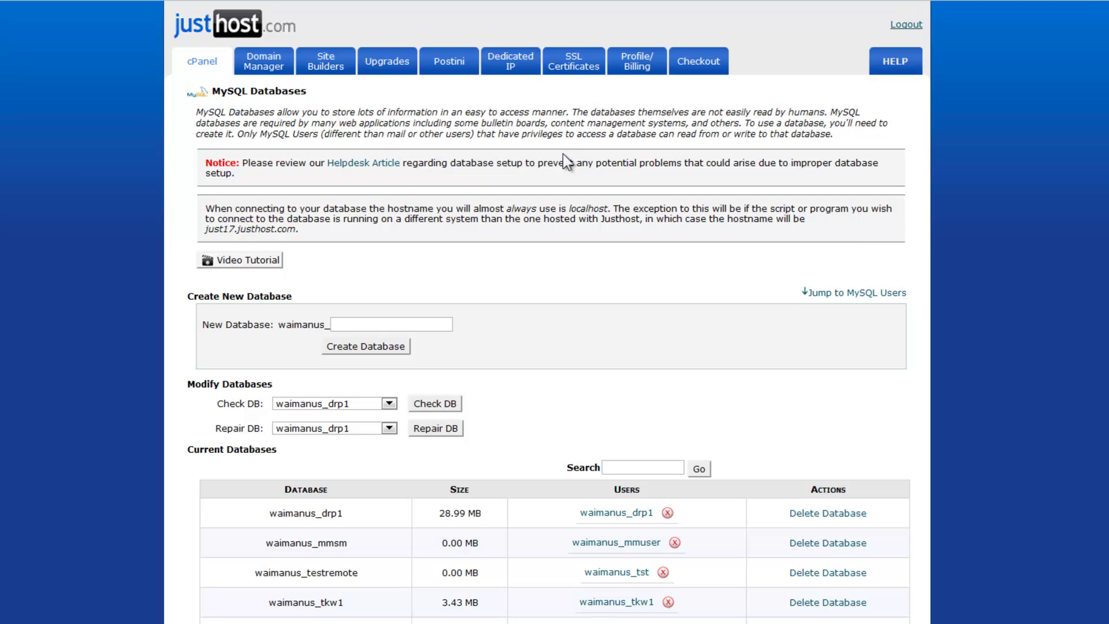
scroll(93, 238, "down", 3)
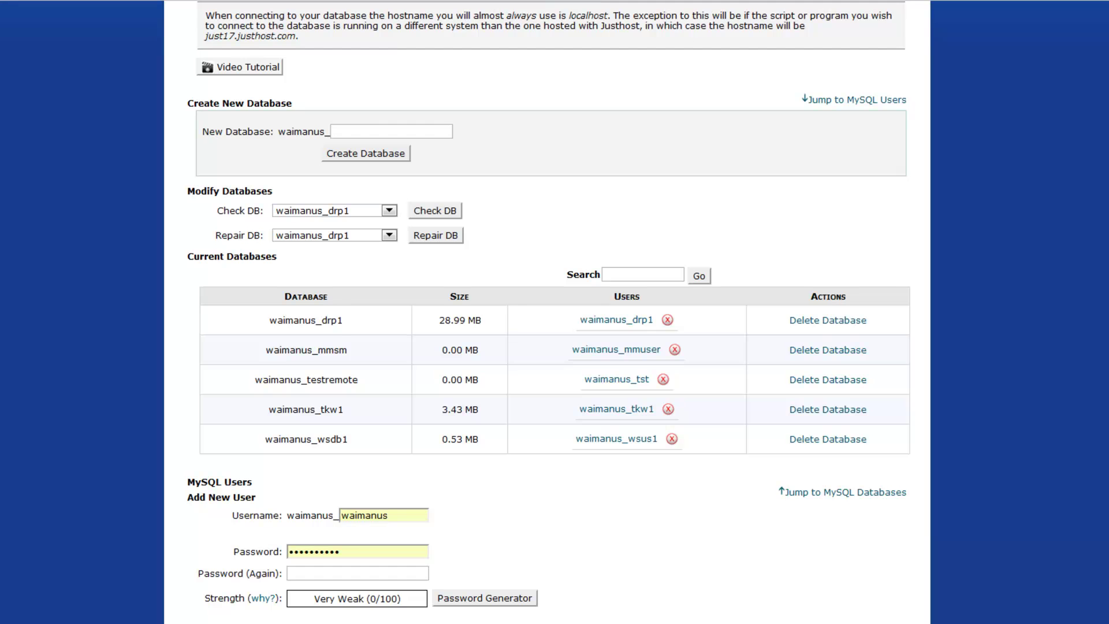
scroll(179, 109, "up", 3)
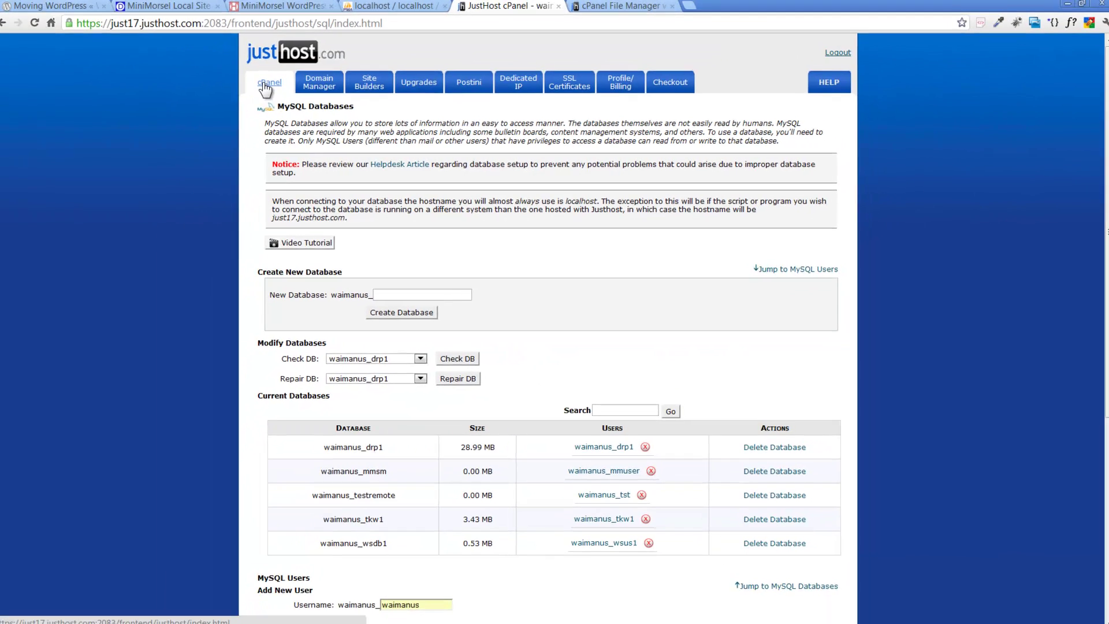
Step: From the Just Host cPanel home, launch phpMyAdmin under Databases and log in
left_click(265, 83)
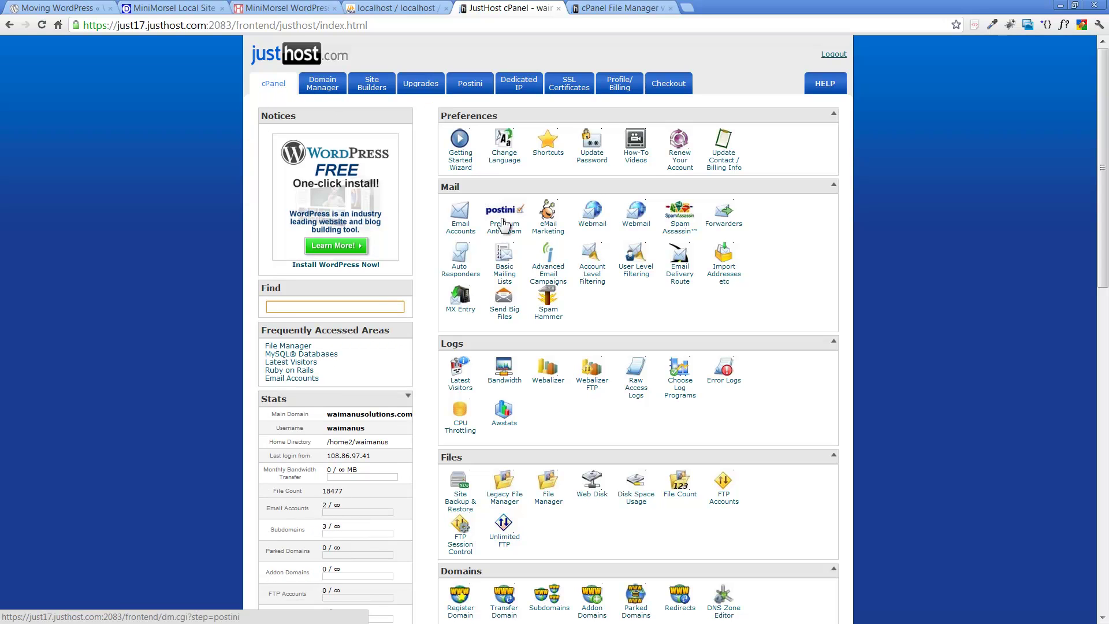
scroll(622, 456, "down", 3)
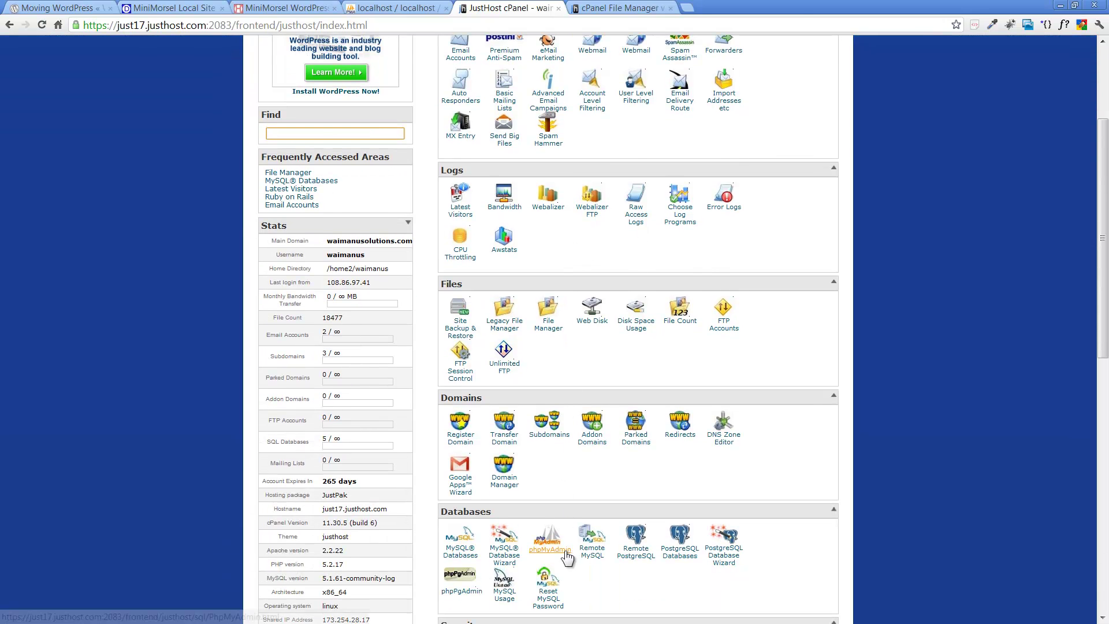
left_click(564, 553)
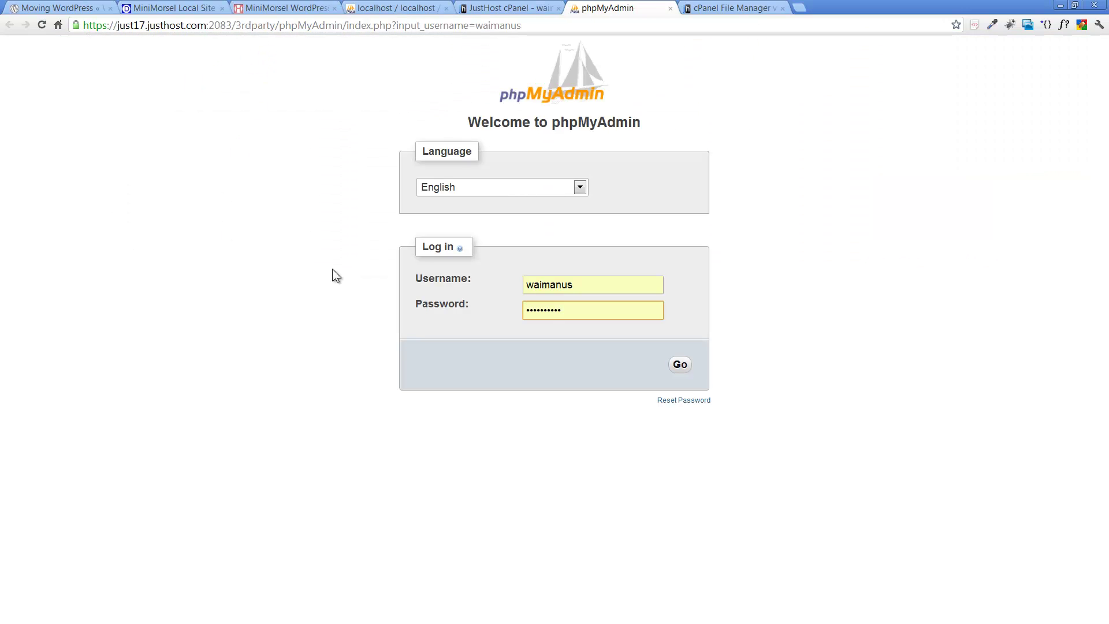
left_click(680, 366)
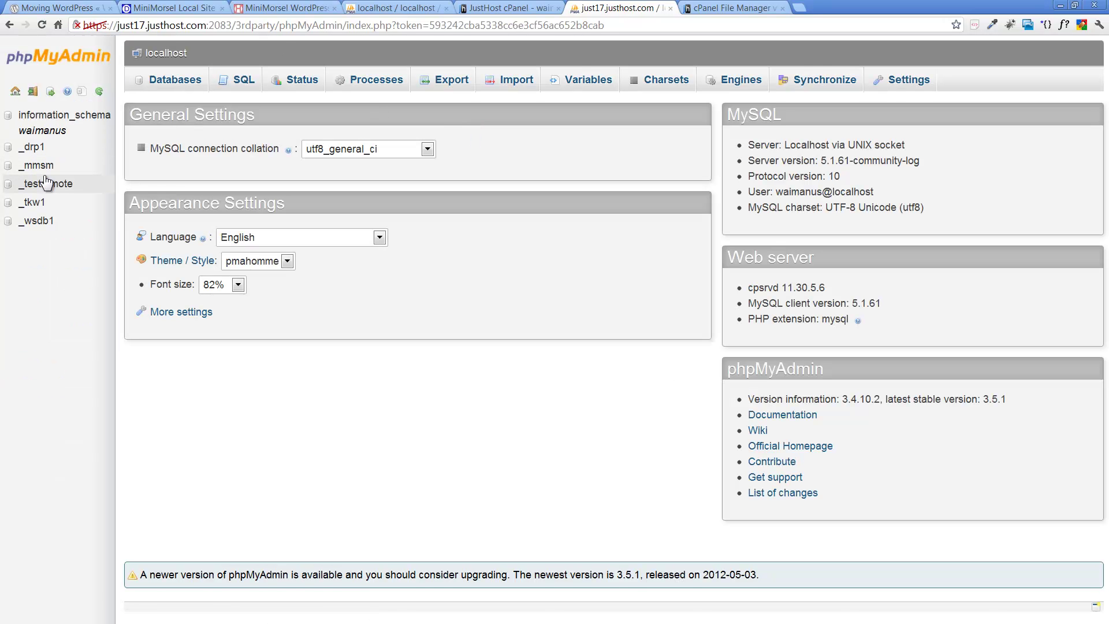
Step: Select the empty waimanus_mmsm database, check the migration plan notes, and go to its Import page
left_click(39, 166)
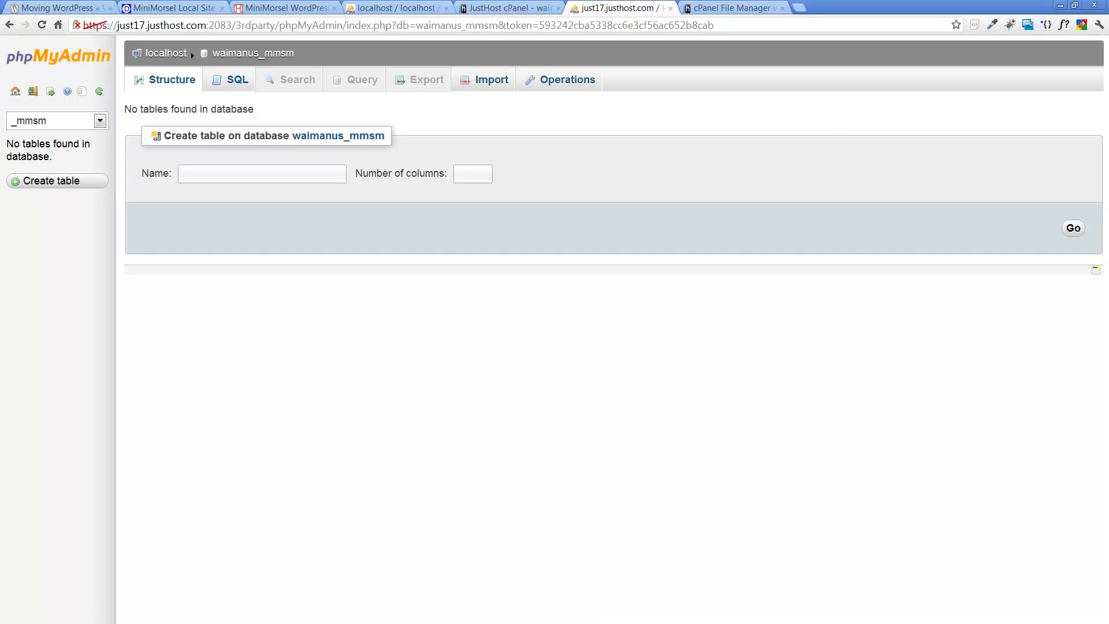
key("alt+Tab")
left_click_drag(1032, 24, 621, 51)
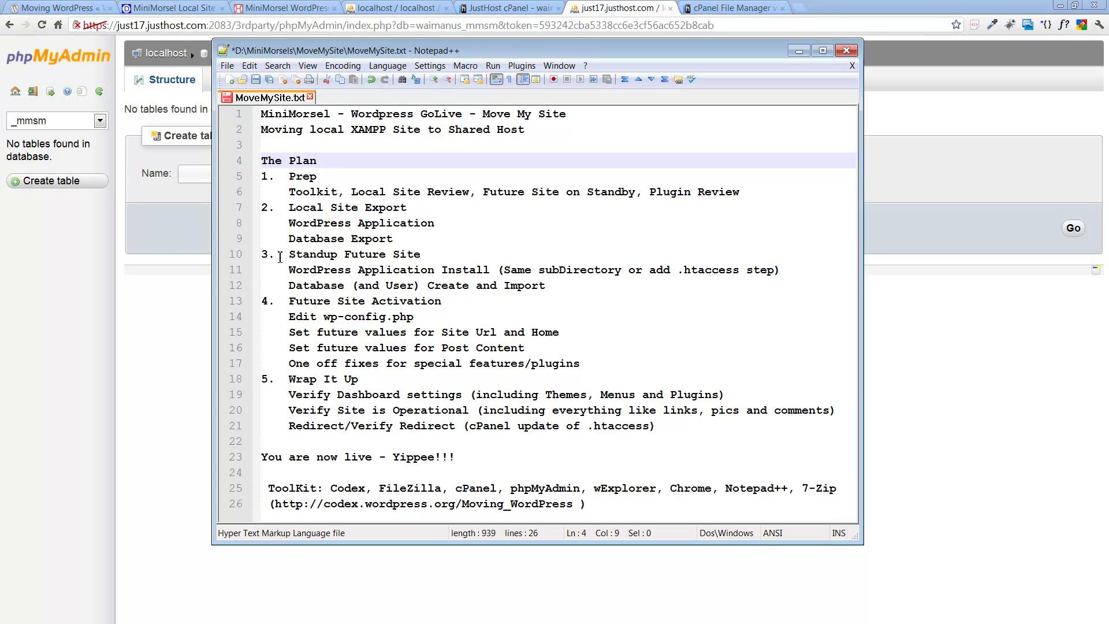
left_click(799, 51)
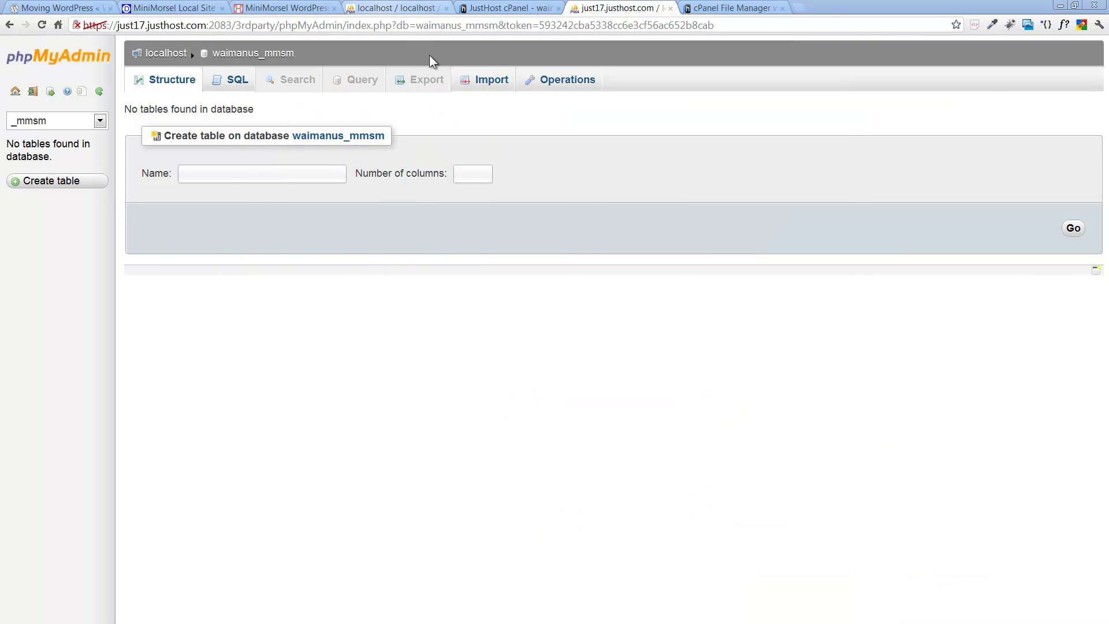
left_click(484, 81)
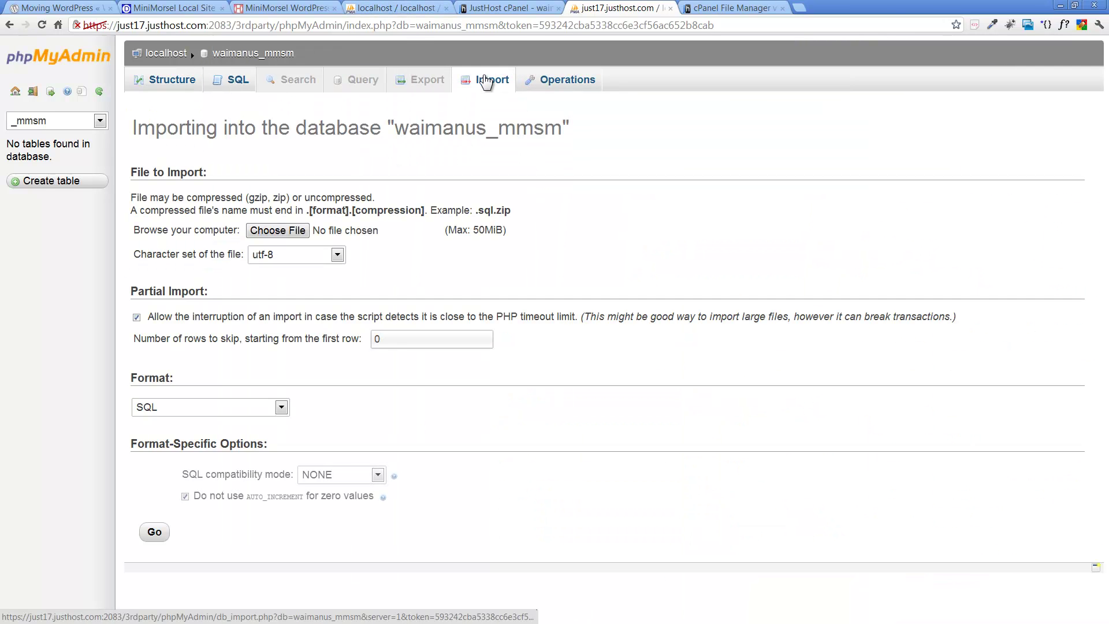
Step: Import ReadyToMoveDBmmsitemove.sql into waimanus_mmsm and list the resulting 11 wp_ tables
left_click(276, 230)
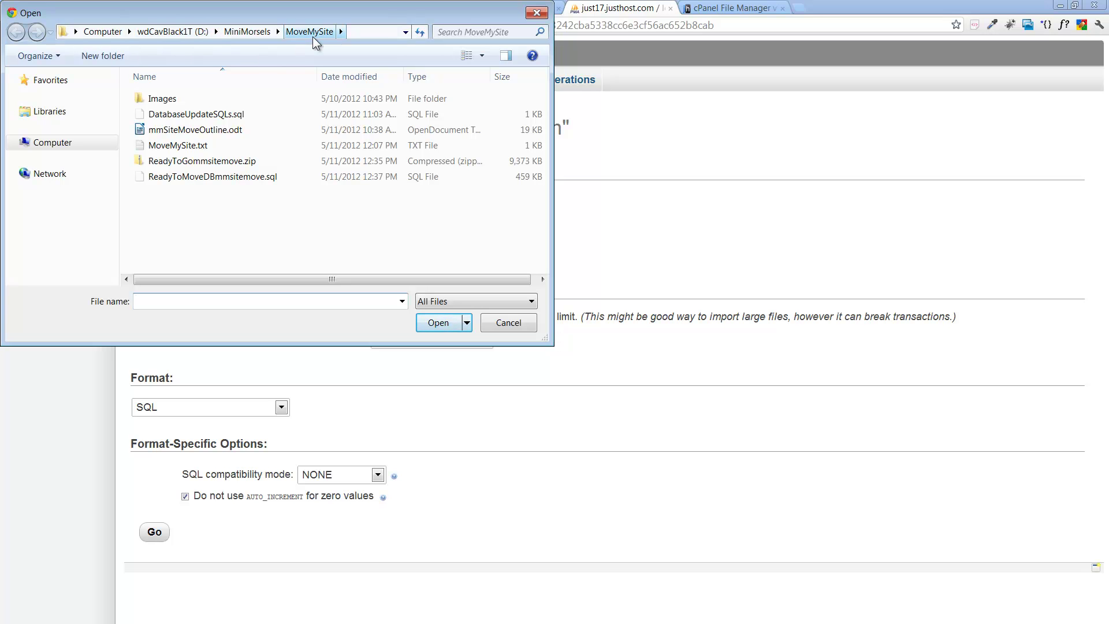
left_click(226, 179)
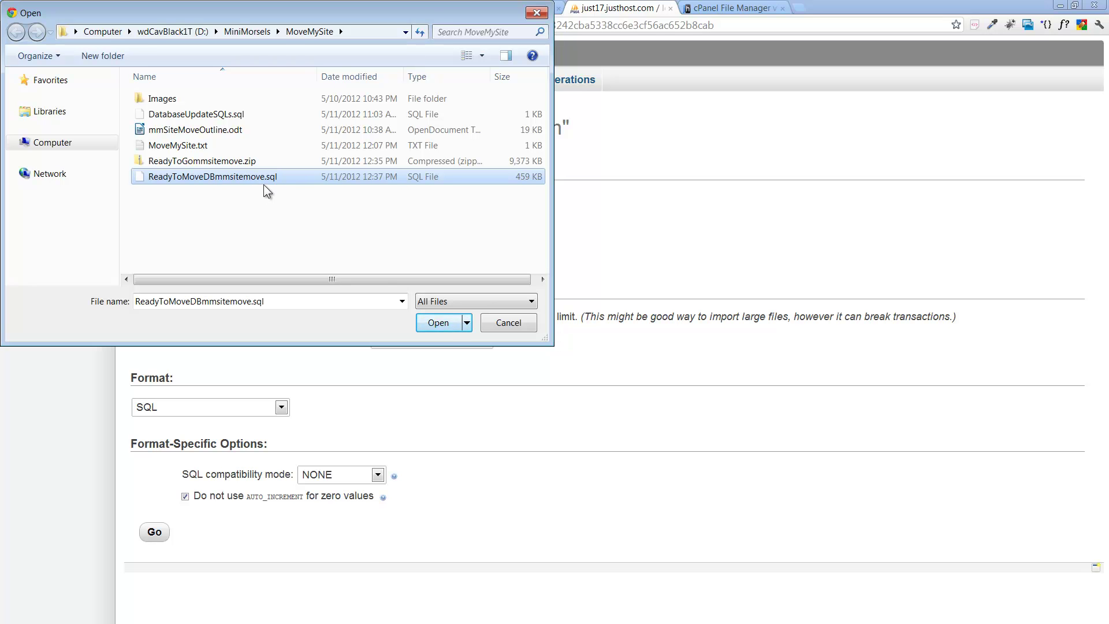
left_click(443, 327)
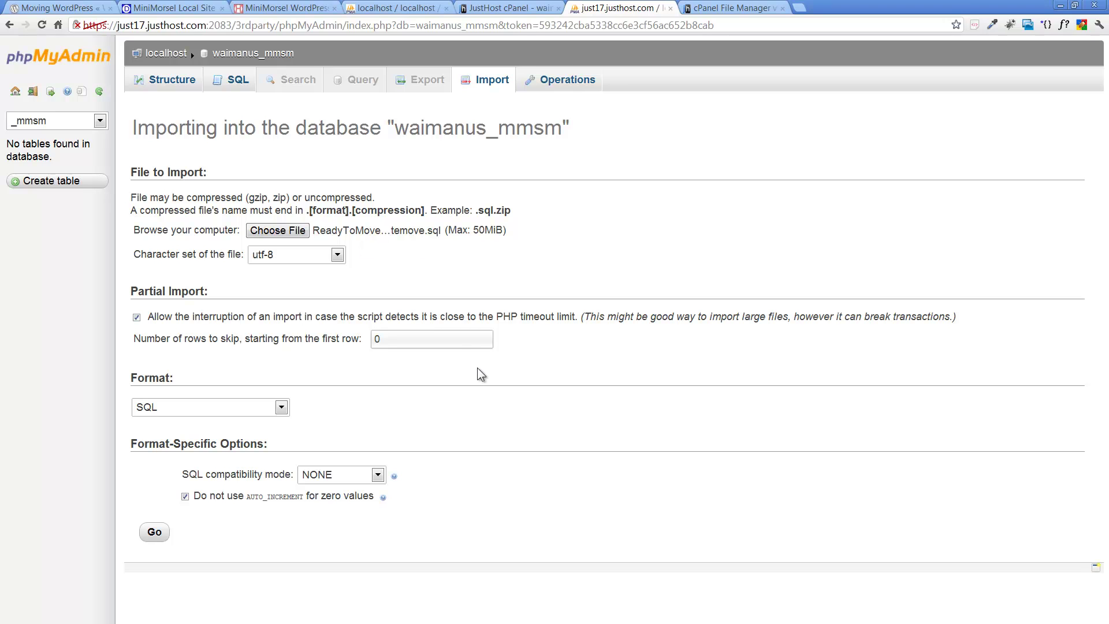
left_click(156, 534)
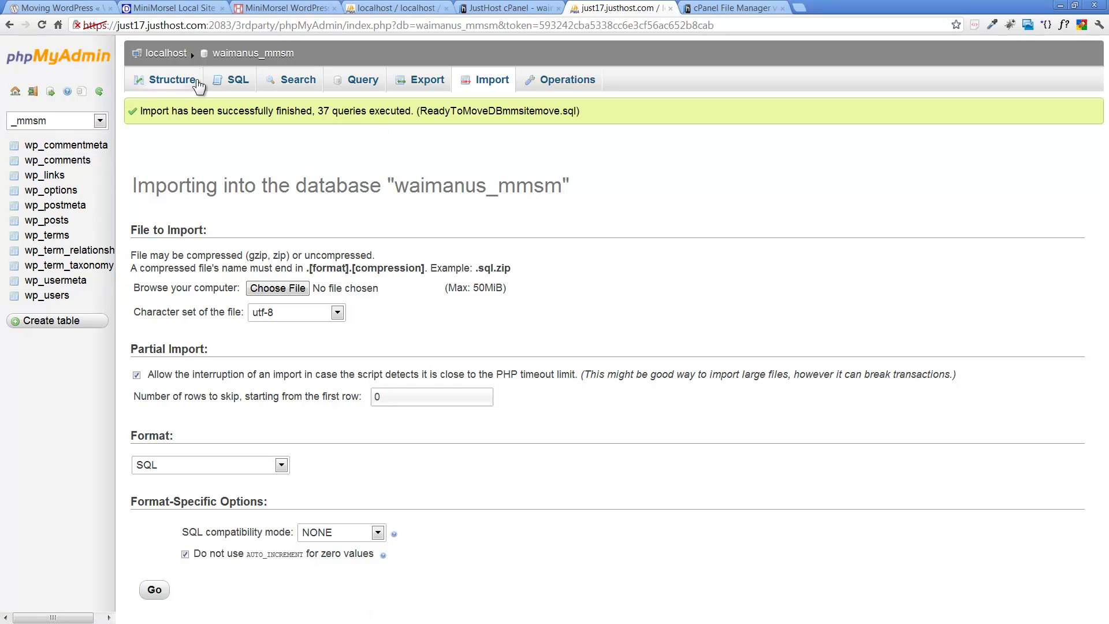
left_click(181, 82)
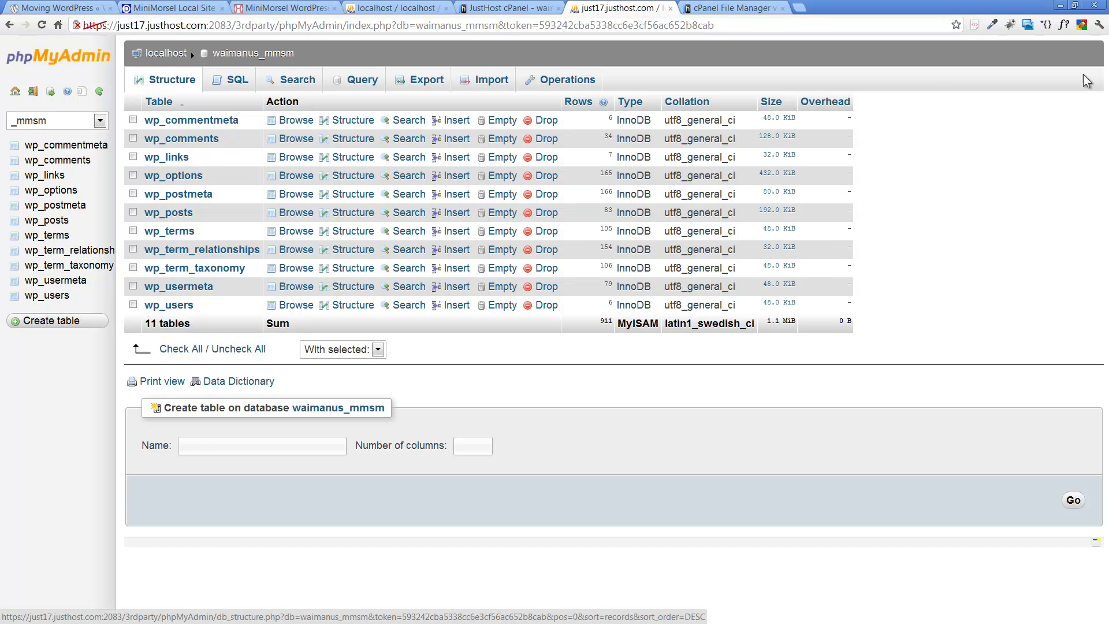
Step: Review the plan notes, browse the wp_options table and its SQL query page, then return to the notes
key("alt+Tab")
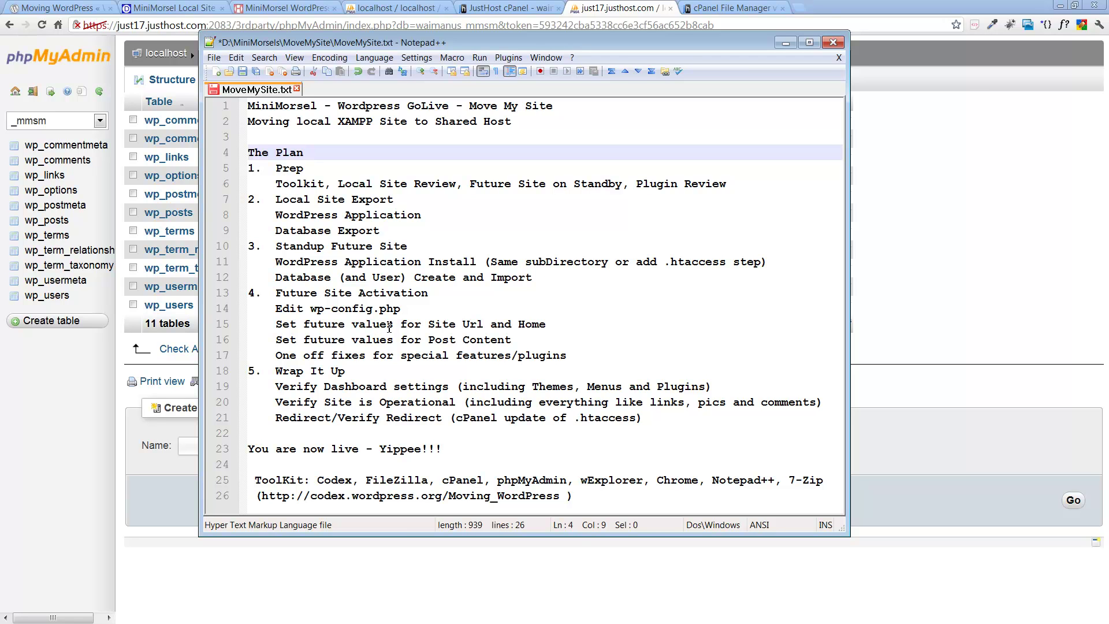
left_click_drag(484, 49, 744, 77)
key("alt+Tab")
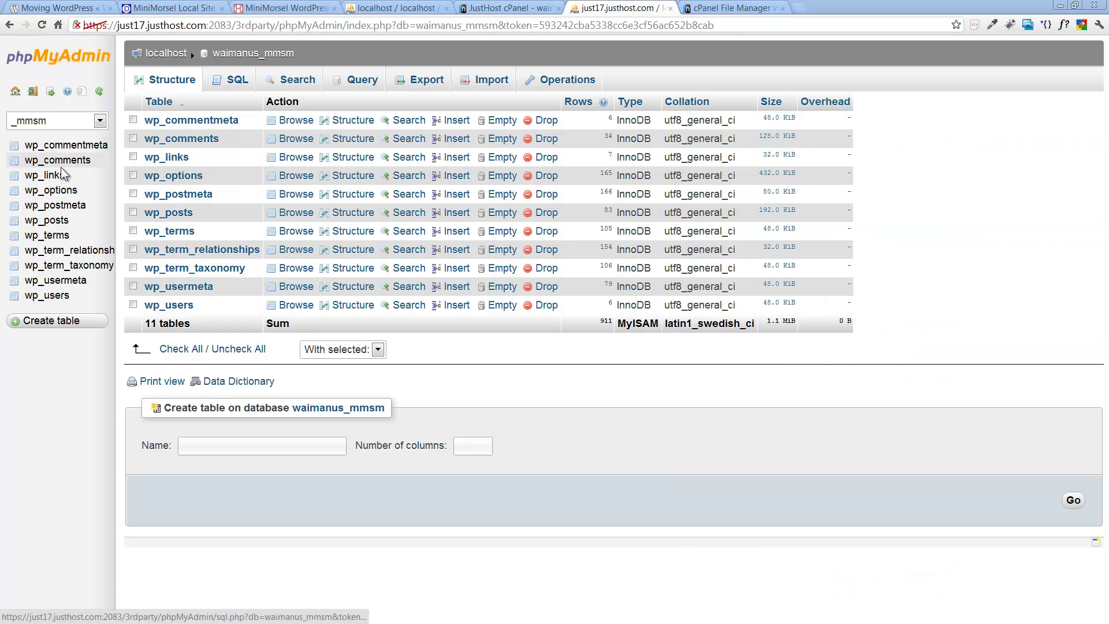
left_click(61, 194)
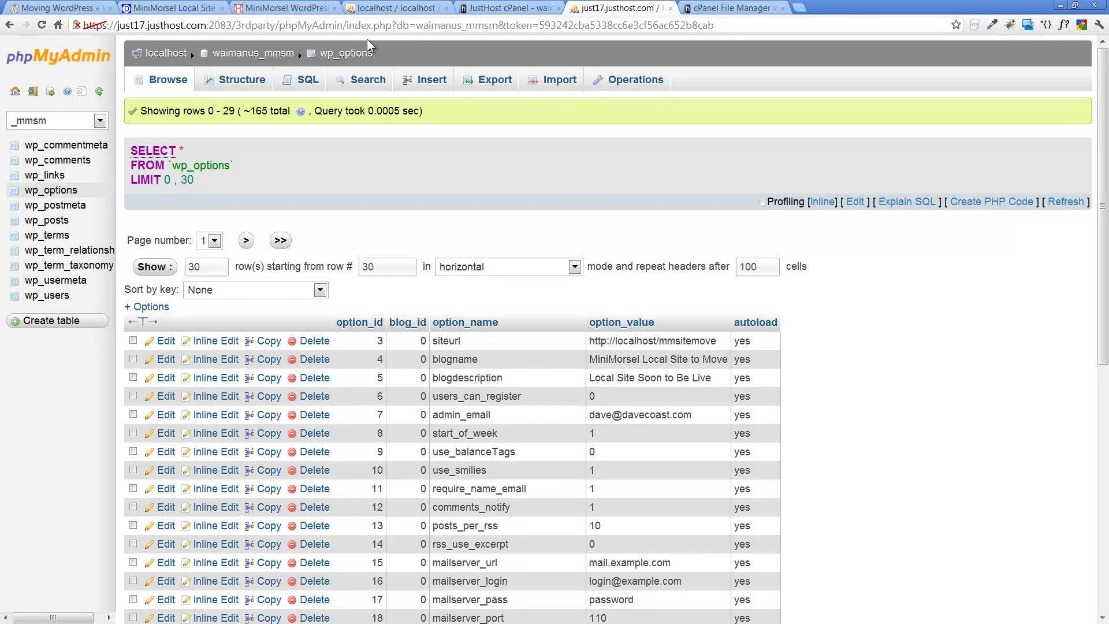
left_click(304, 80)
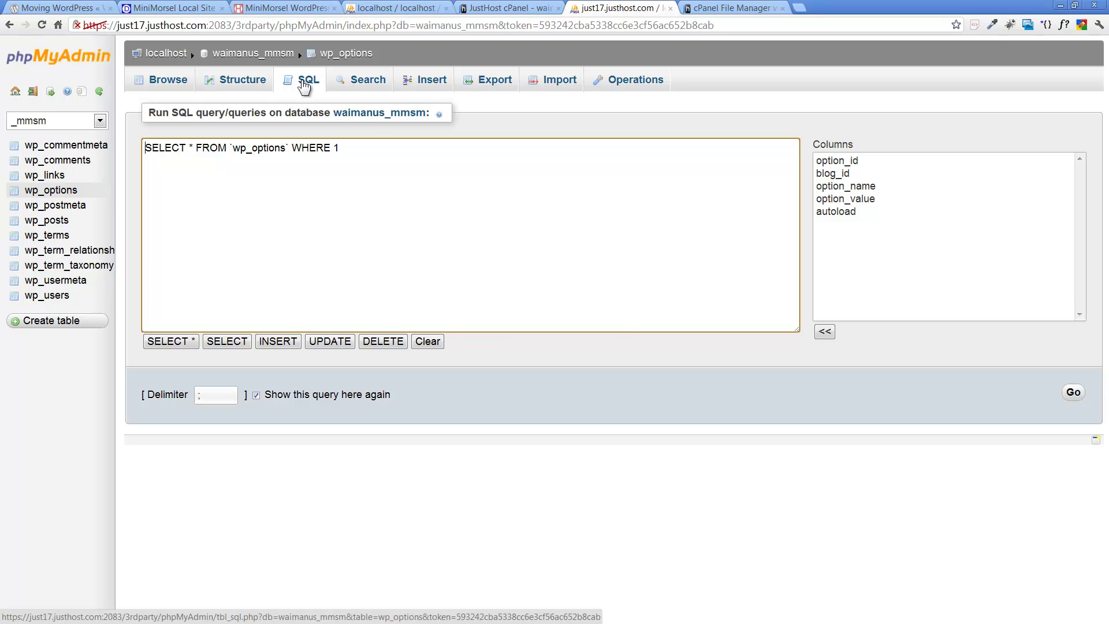
key("alt+Tab")
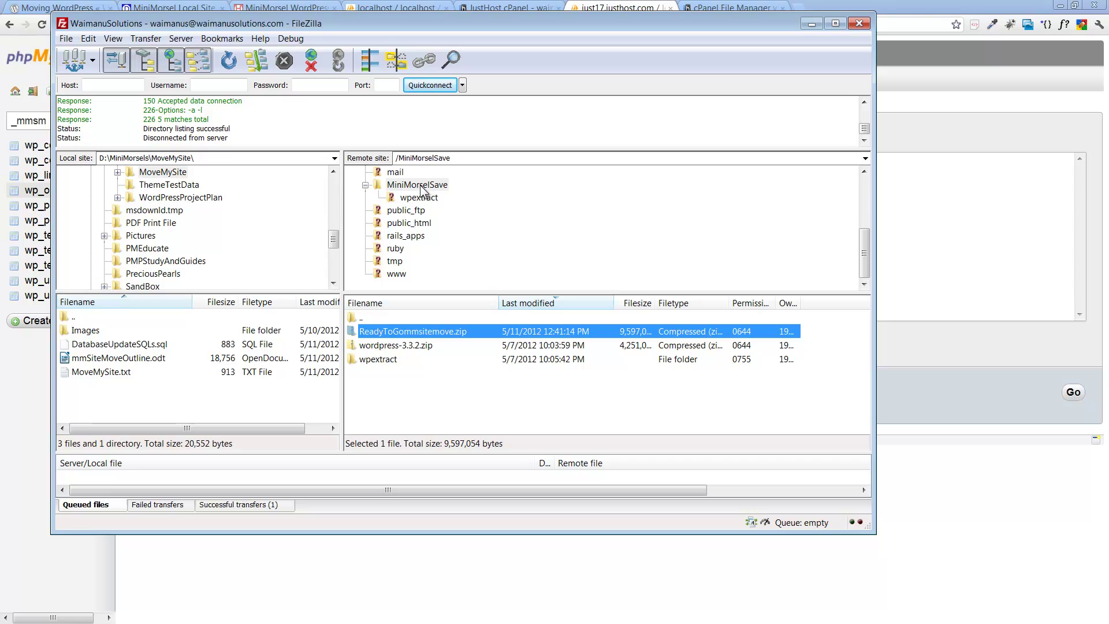
Step: Expand public_html/mmsitemove on the server and inspect the nested mmsitemove folder's files
left_click(406, 225)
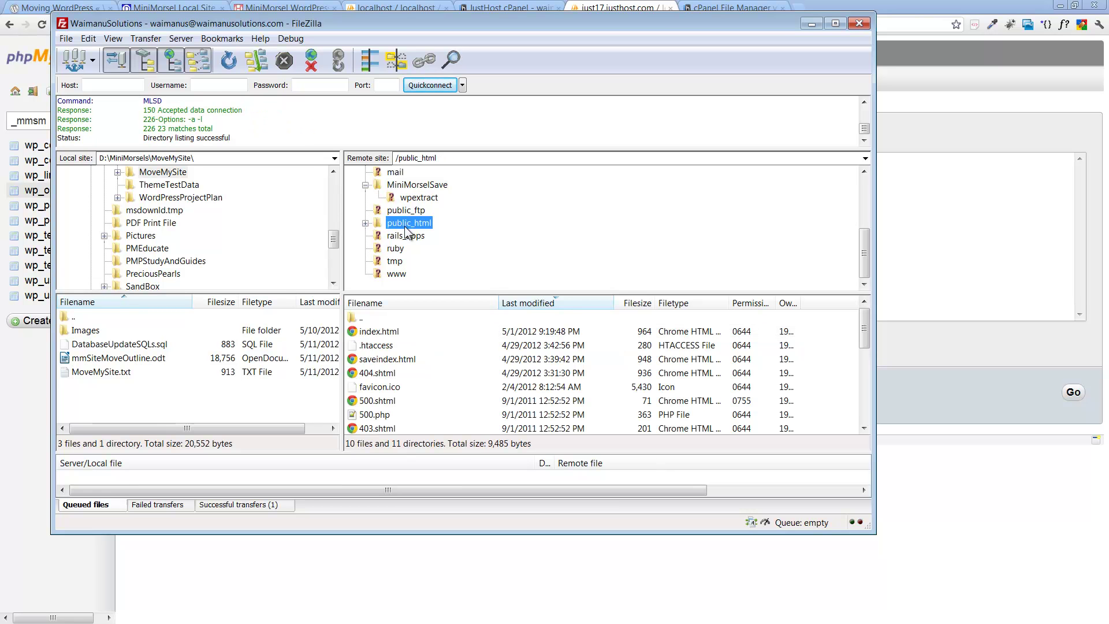
left_click(365, 223)
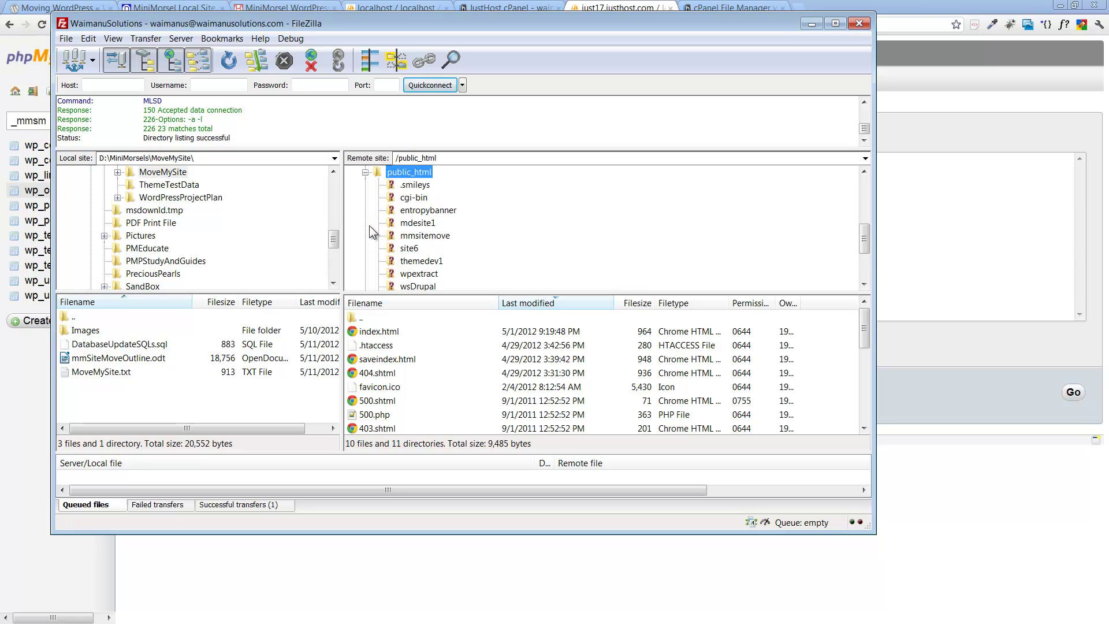
left_click(426, 236)
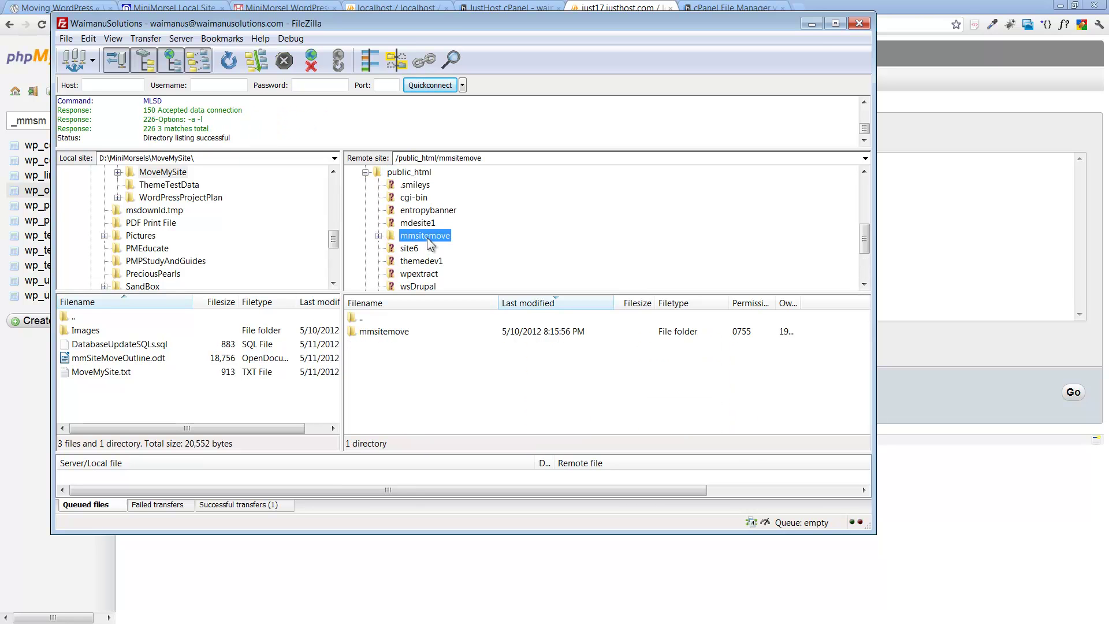
left_click(379, 237)
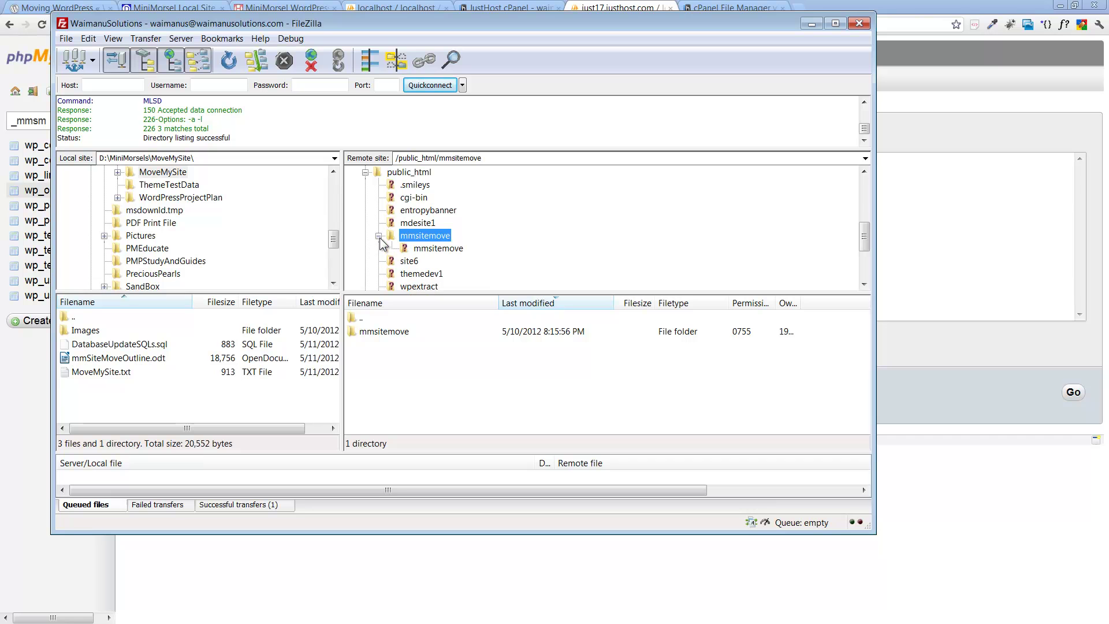
left_click(447, 253)
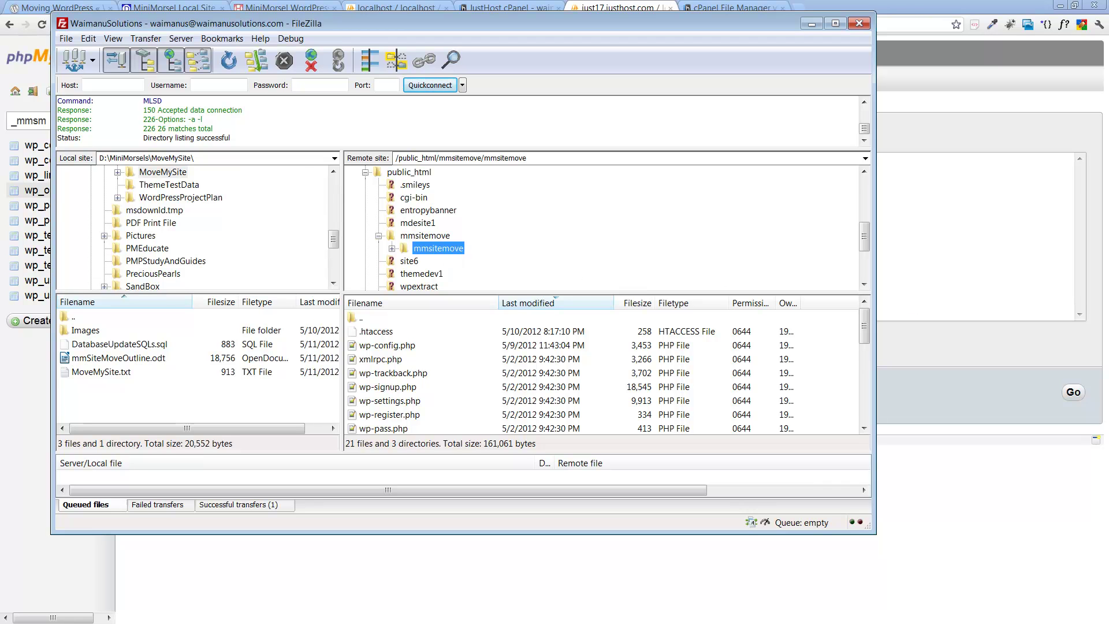
left_click(424, 236)
Step: Rename the outer mmsitemove folder to mmsitemoveneeddelete
right_click(424, 237)
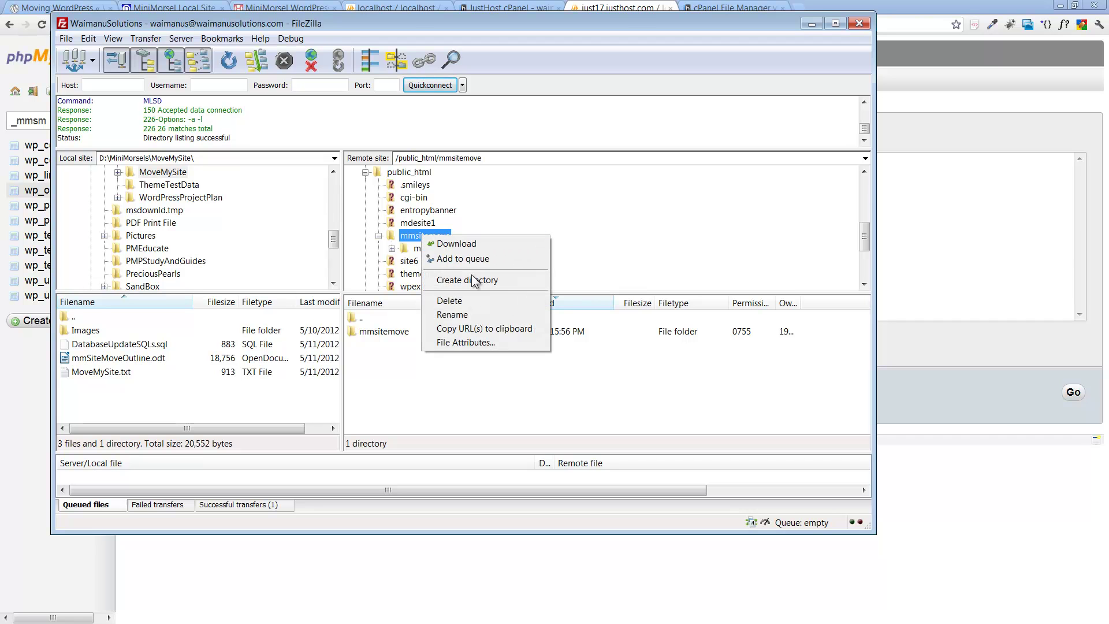
left_click(475, 314)
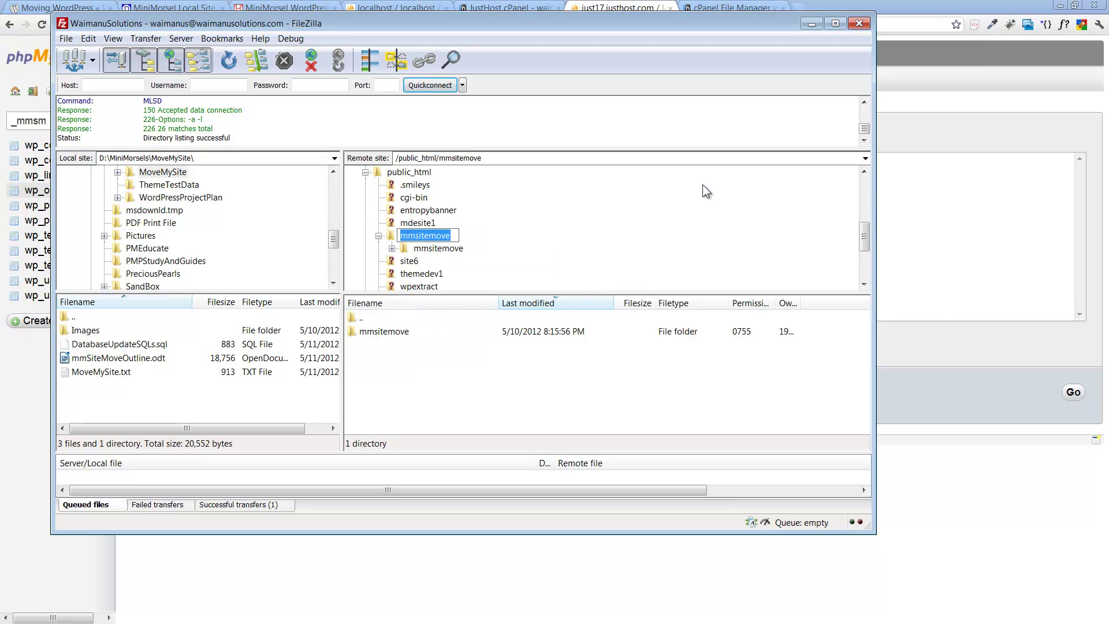
key("End")
type("need")
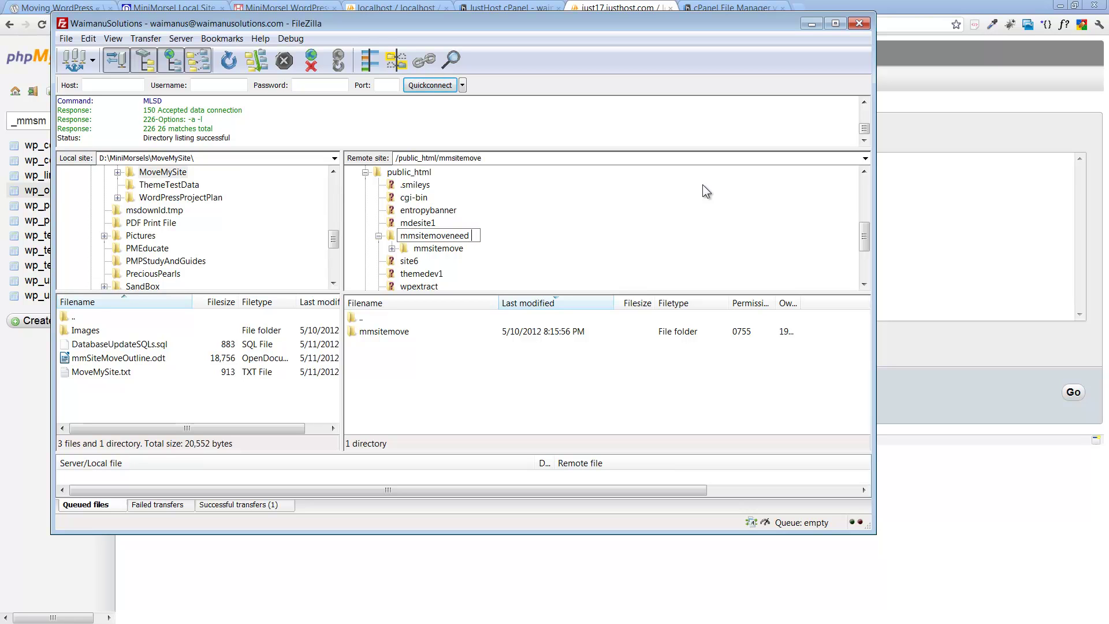
type("delete")
key("Return")
Step: Drag the nested mmsitemove folder up into public_html
left_click(491, 236)
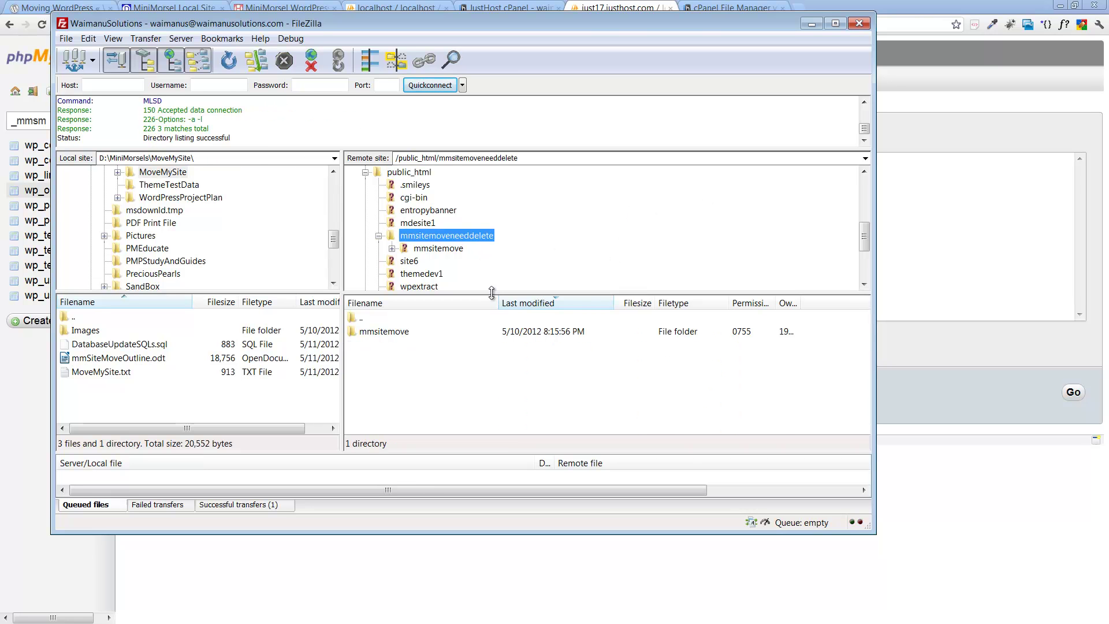
left_click(431, 252)
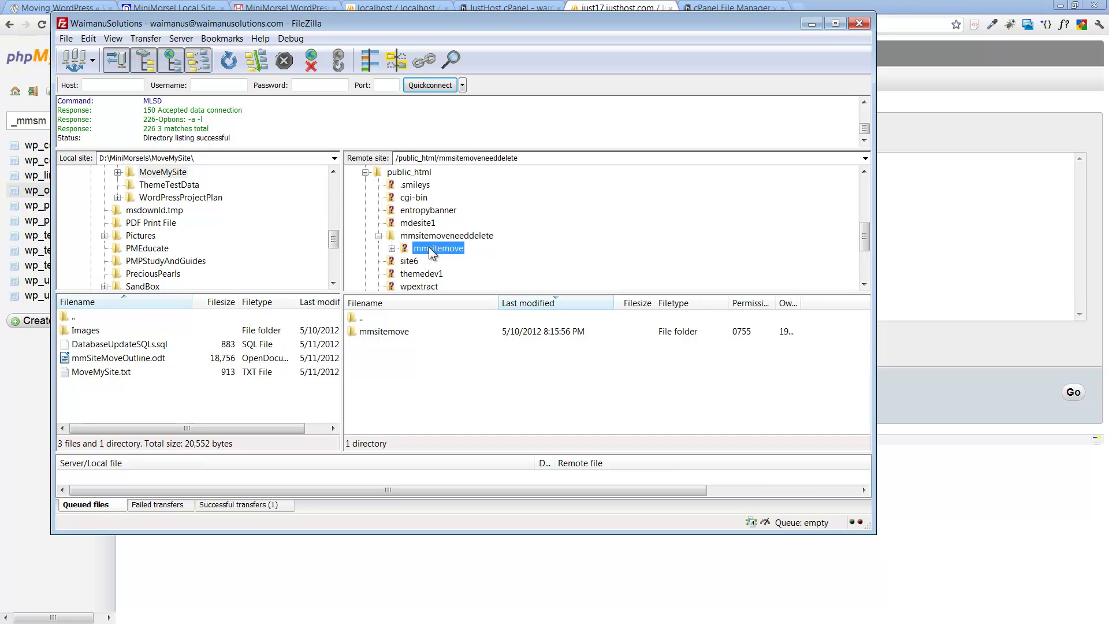
left_click_drag(430, 251, 410, 176)
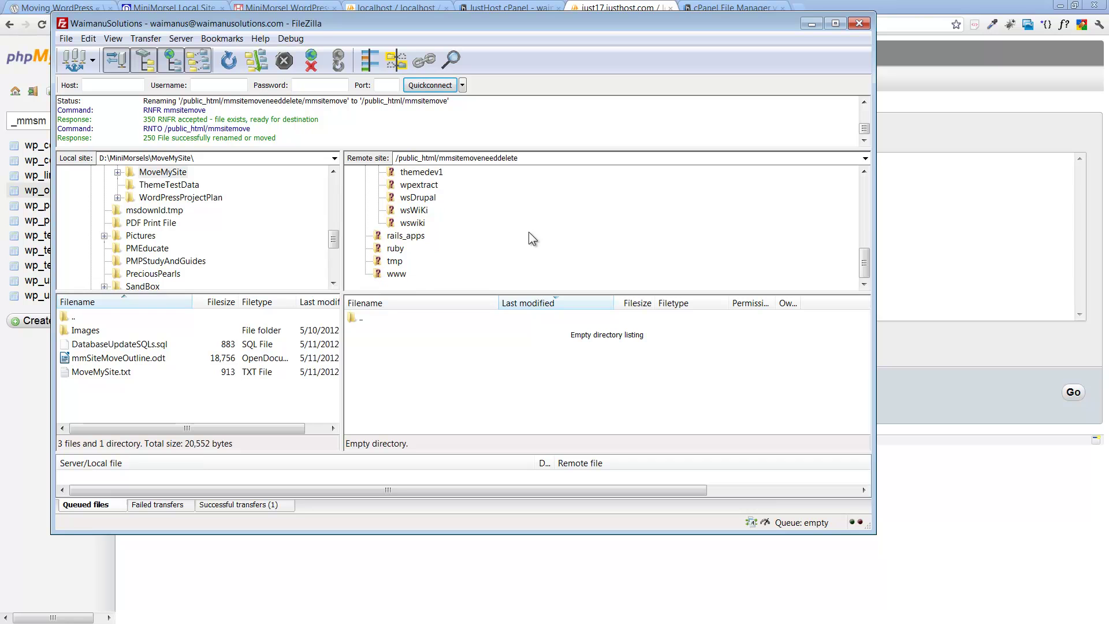
Step: Refresh the listings and confirm mmsitemove now sits in public_html with the site files
scroll(528, 231, "up", 2)
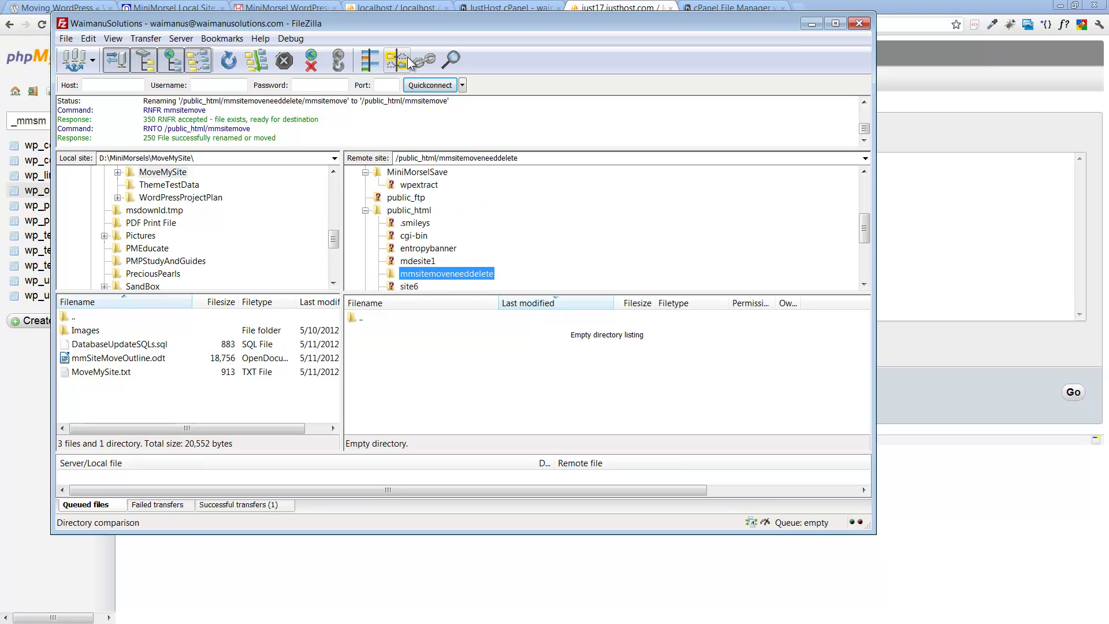
left_click(229, 61)
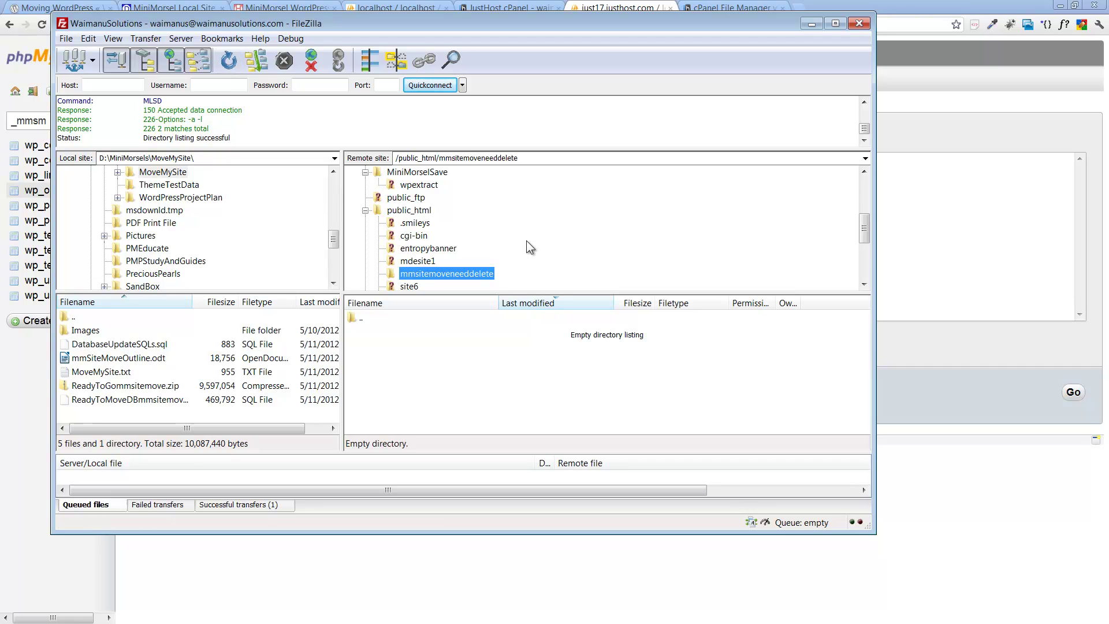
scroll(526, 241, "down", 3)
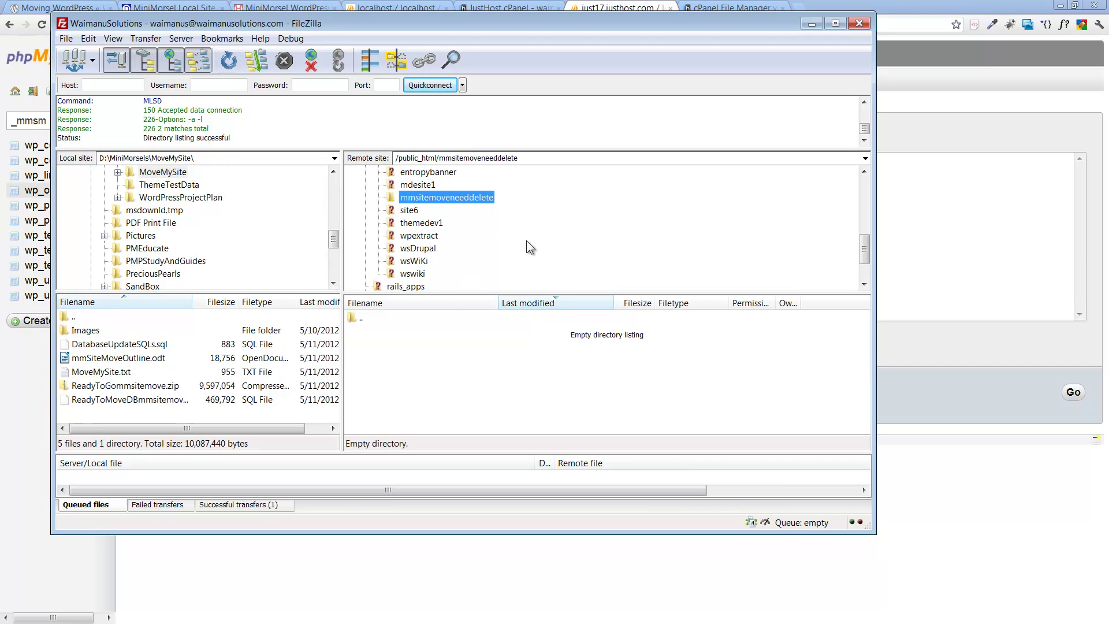
scroll(526, 241, "up", 1)
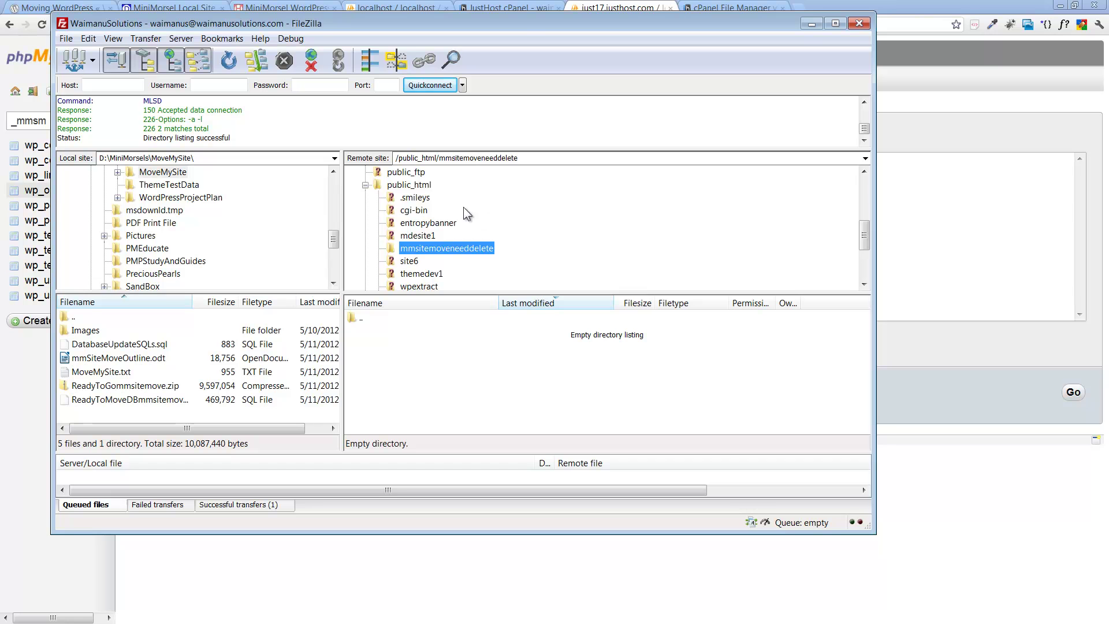
left_click(410, 185)
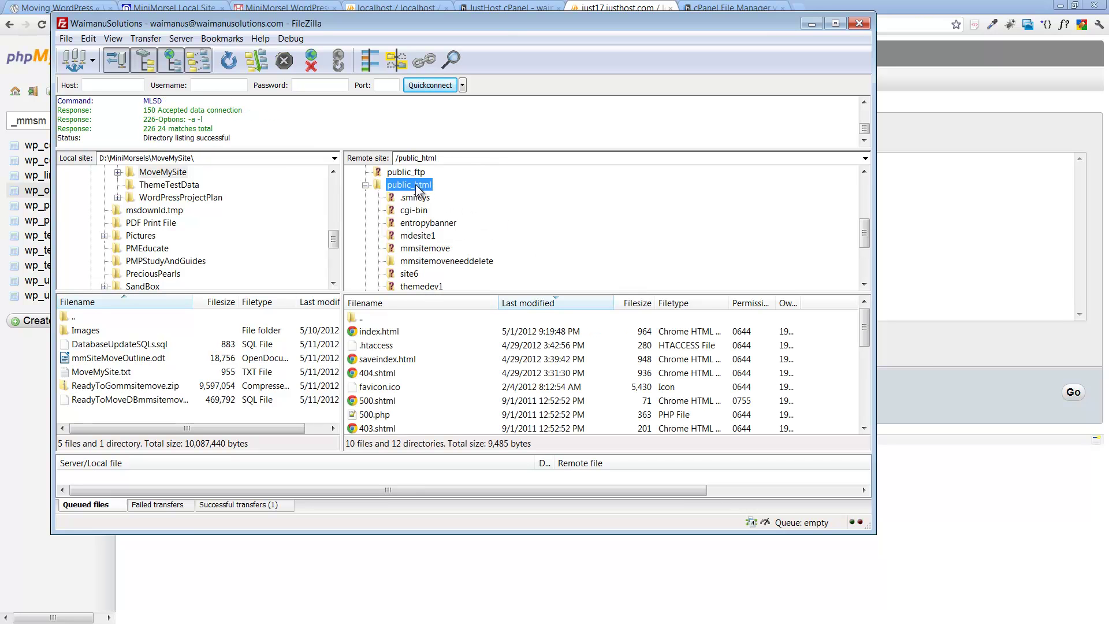
left_click(439, 249)
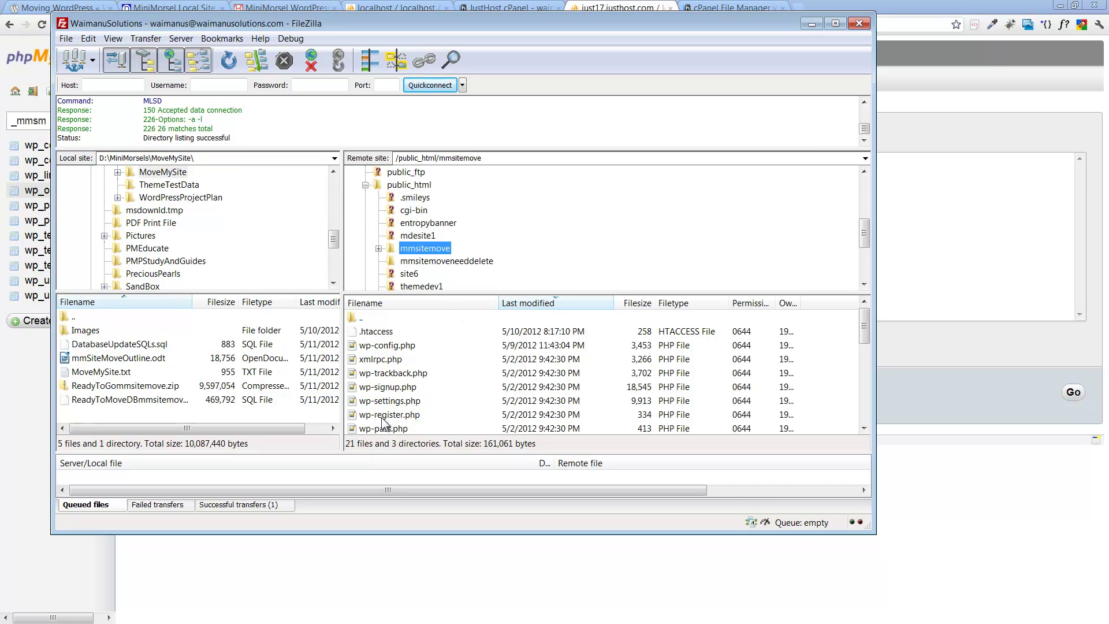
Step: Delete the empty mmsitemoveneeddelete folder, then reopen mmsitemove
left_click(447, 261)
right_click(447, 262)
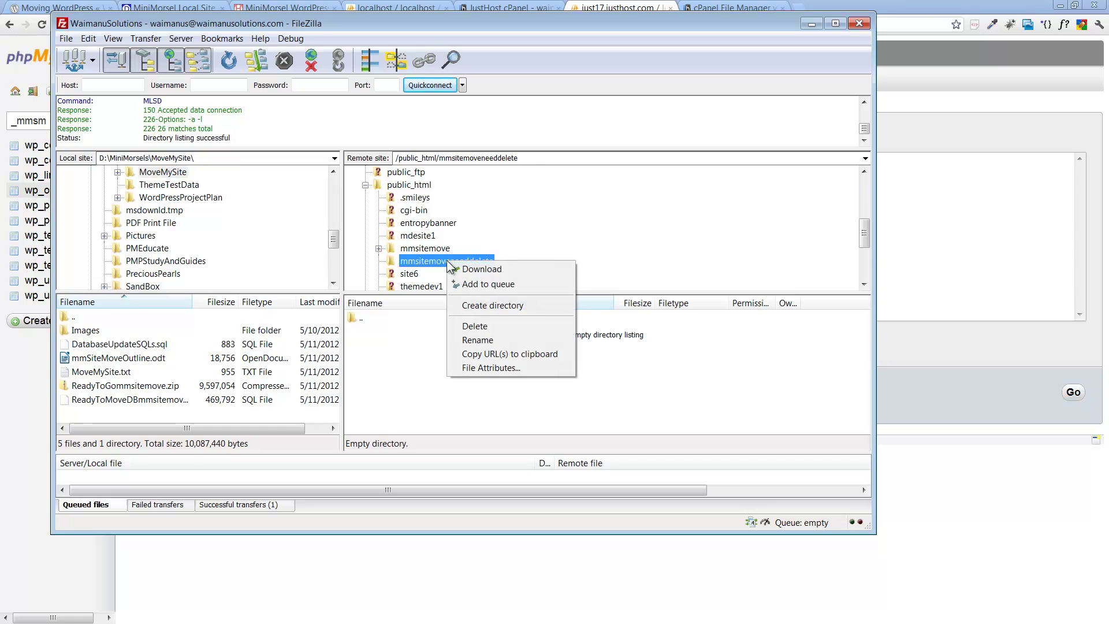
left_click(481, 325)
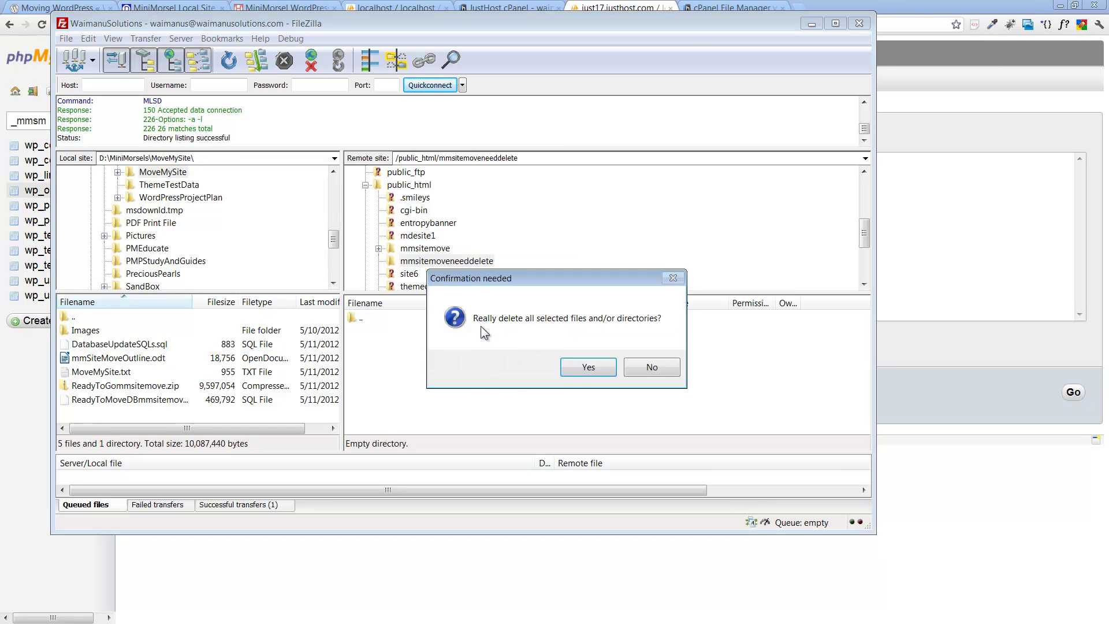
left_click(585, 368)
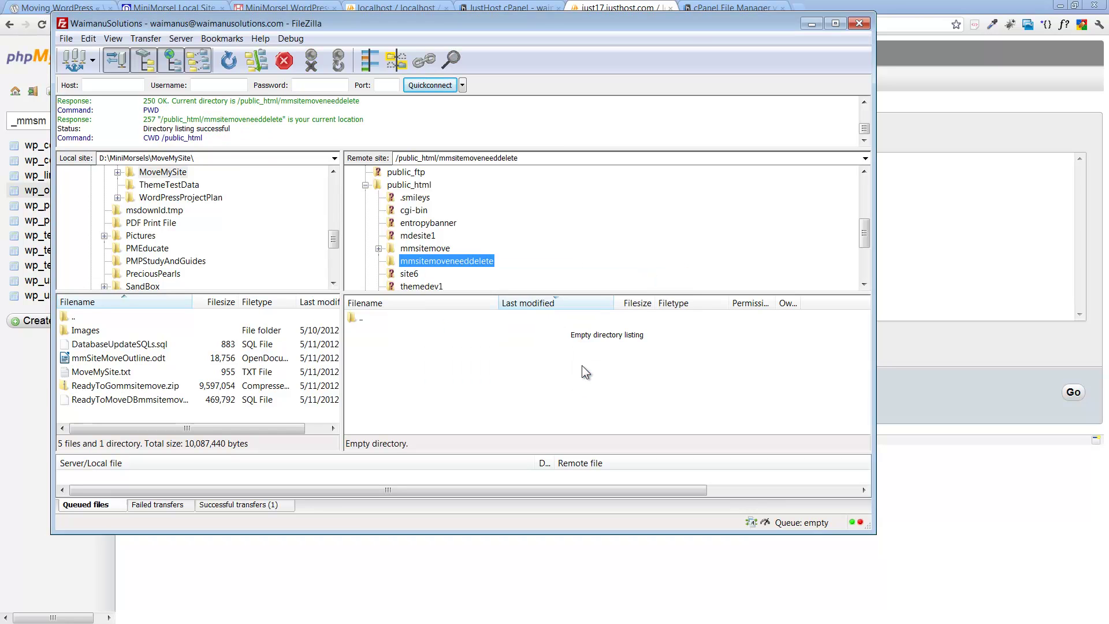
left_click(425, 249)
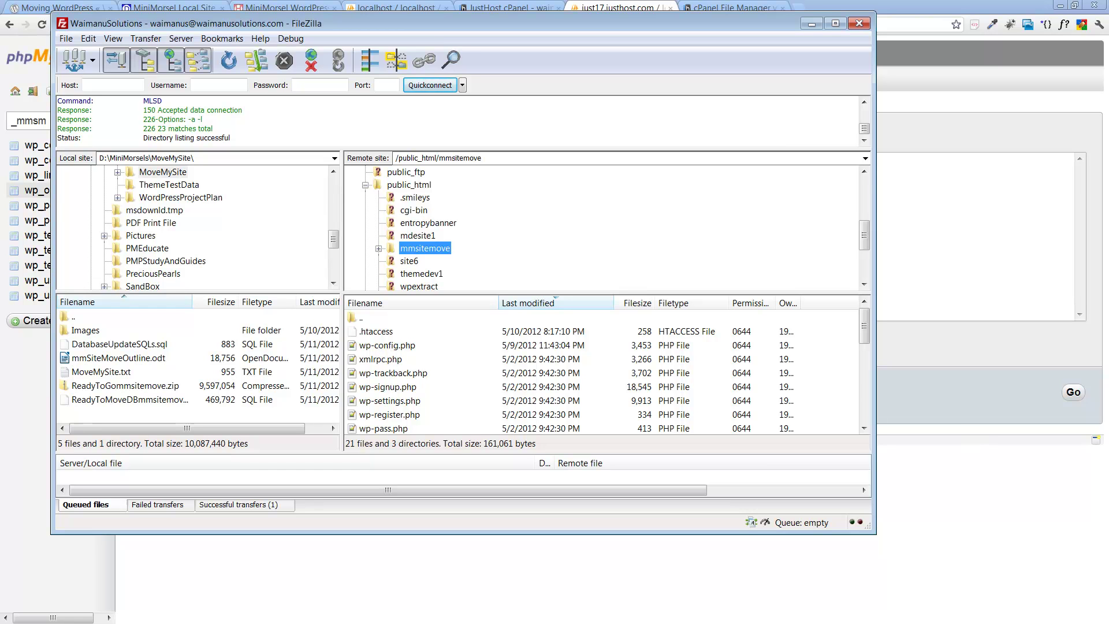
Step: Download wp-config.php from remote /public_html/mmsitemove into the local MoveMySite folder
key("alt+Tab")
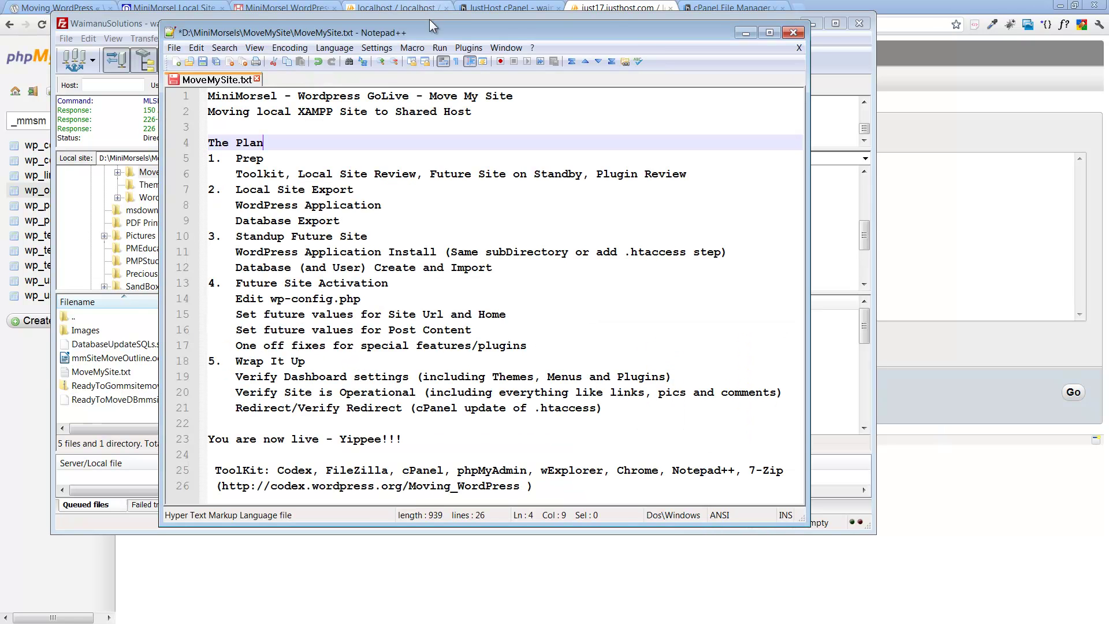
left_click_drag(470, 36, 1048, 122)
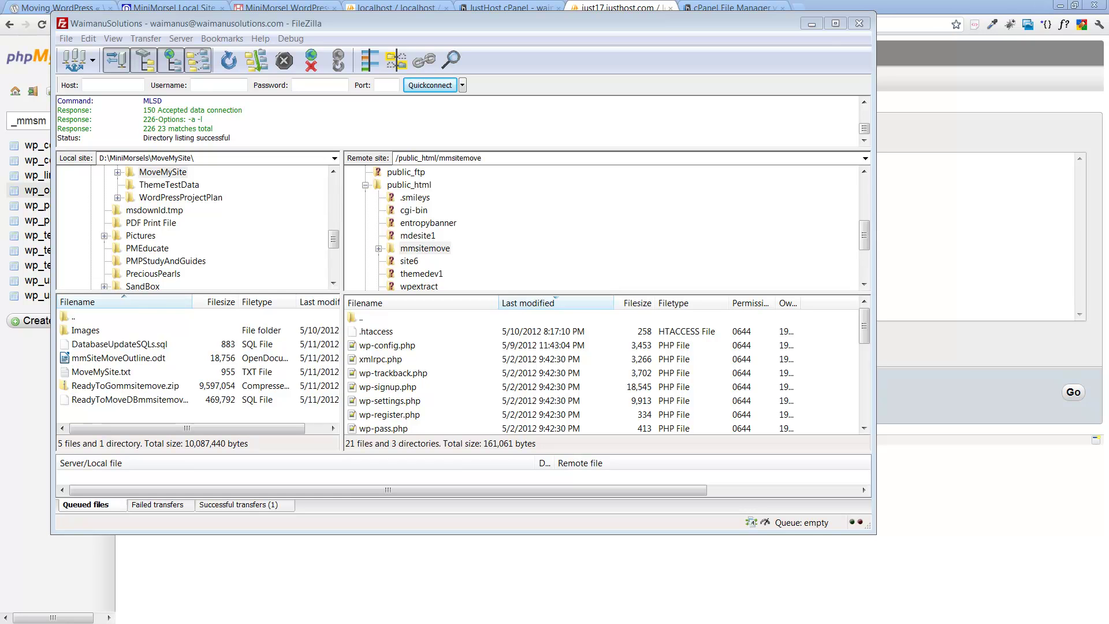
left_click_drag(1106, 69, 802, 156)
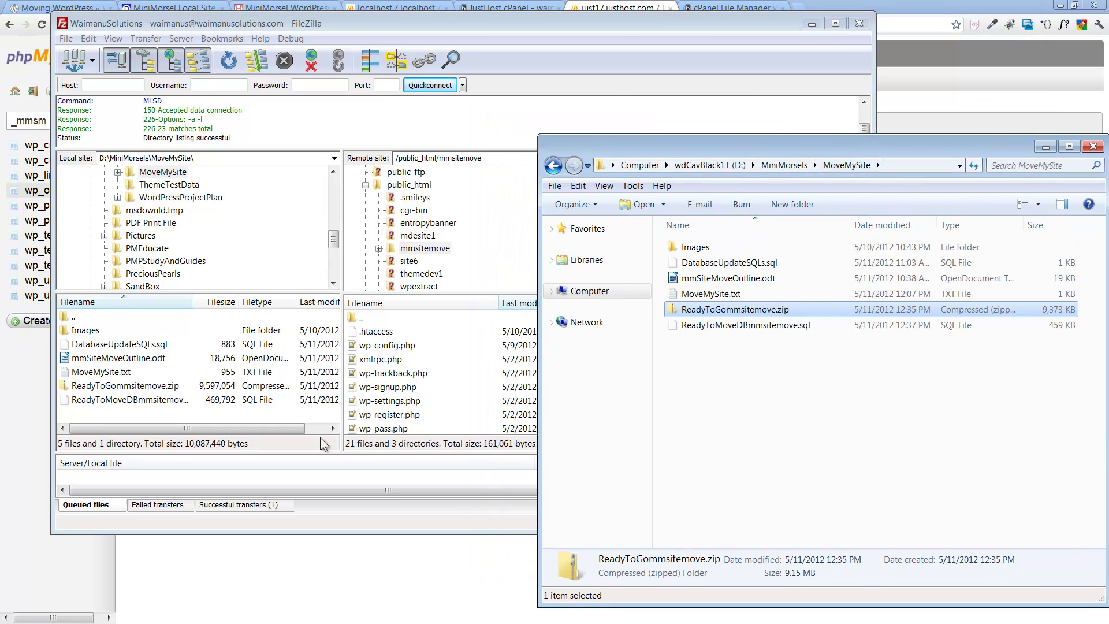
left_click(369, 346)
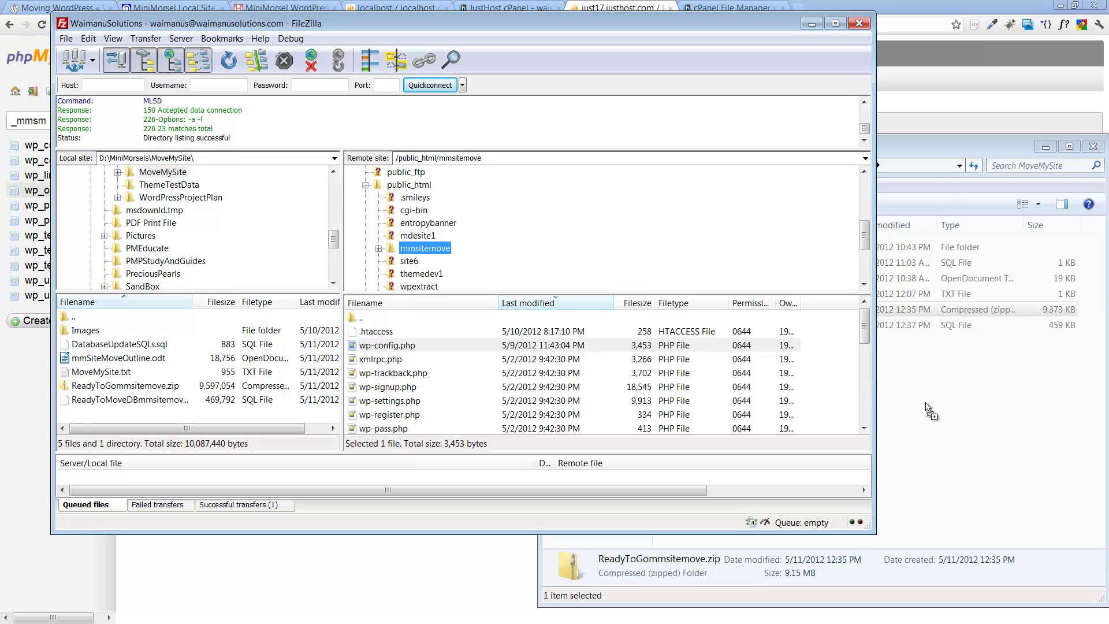
left_click(925, 402)
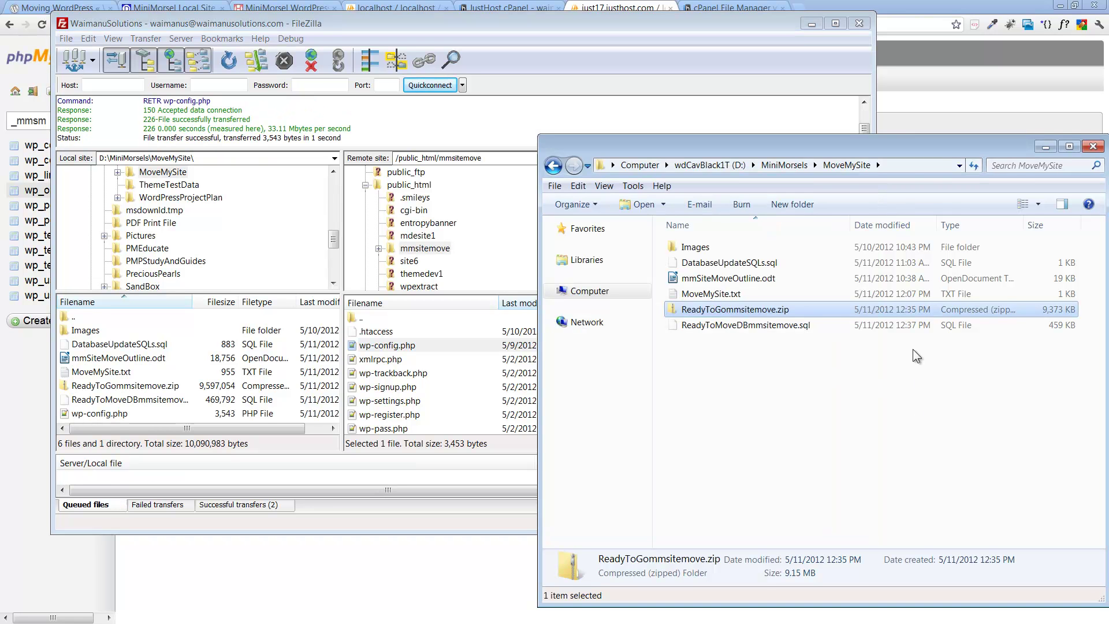
left_click_drag(886, 141, 551, 43)
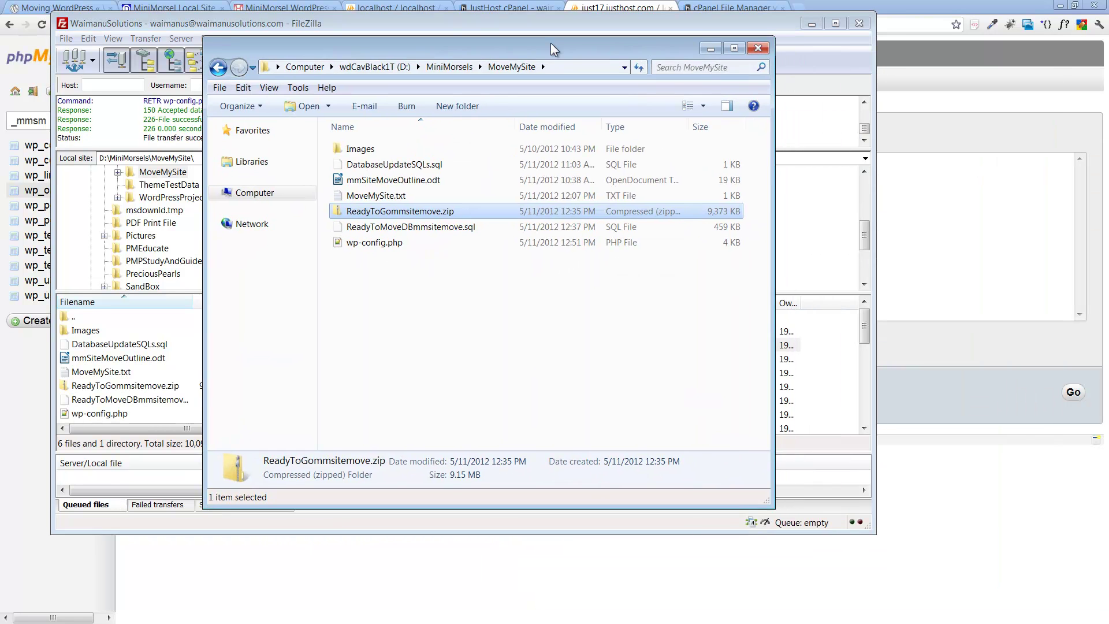
Step: Open the downloaded wp-config.php with Notepad++
left_click(370, 243)
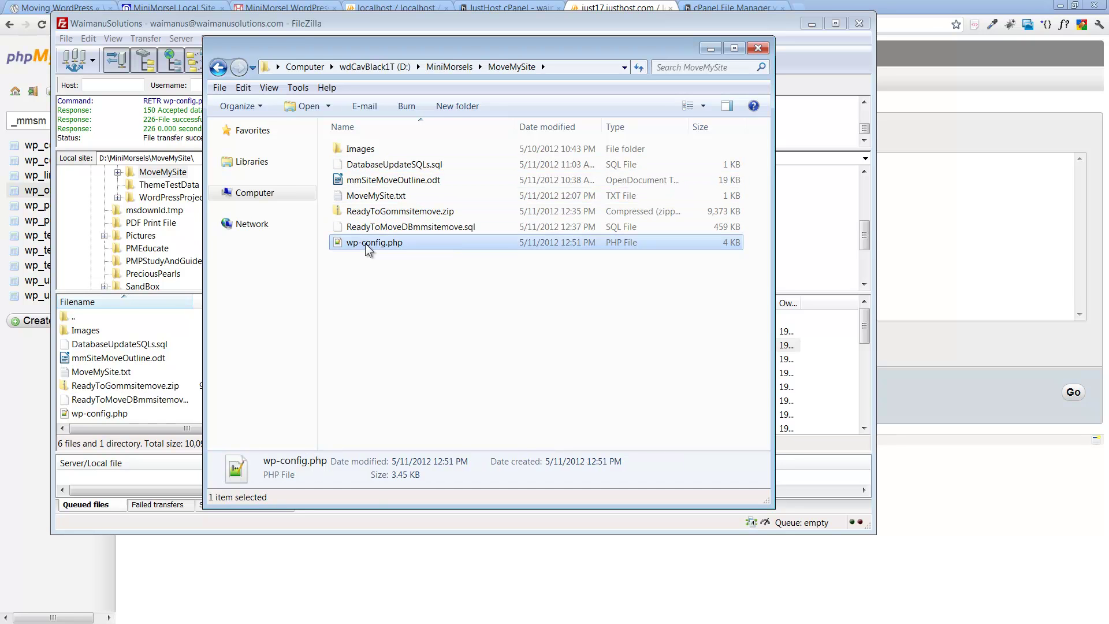
right_click(367, 248)
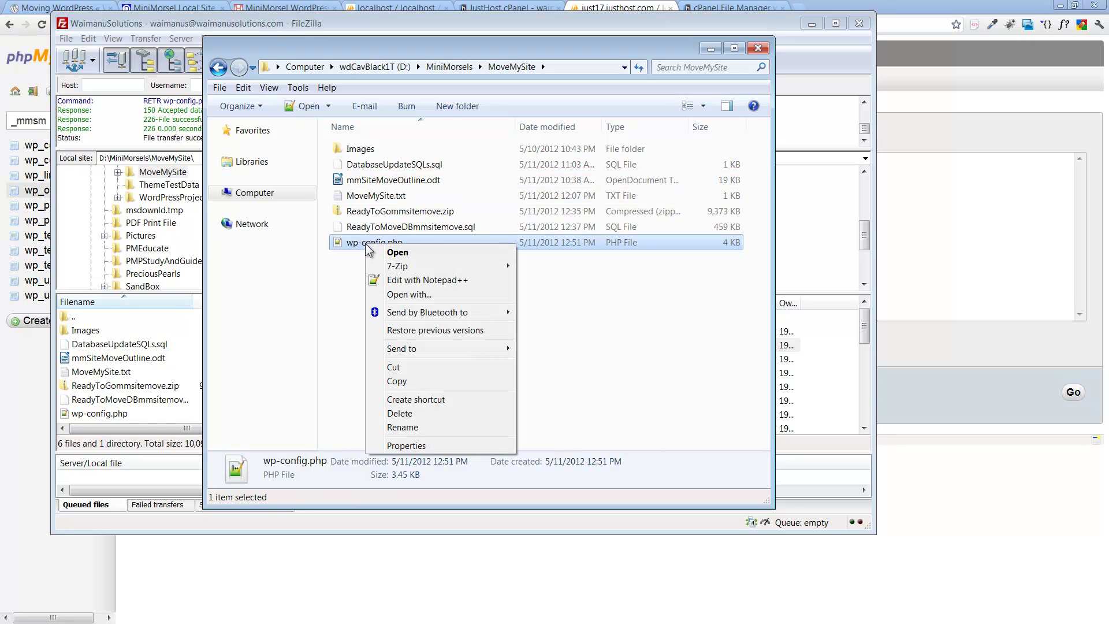
left_click(402, 281)
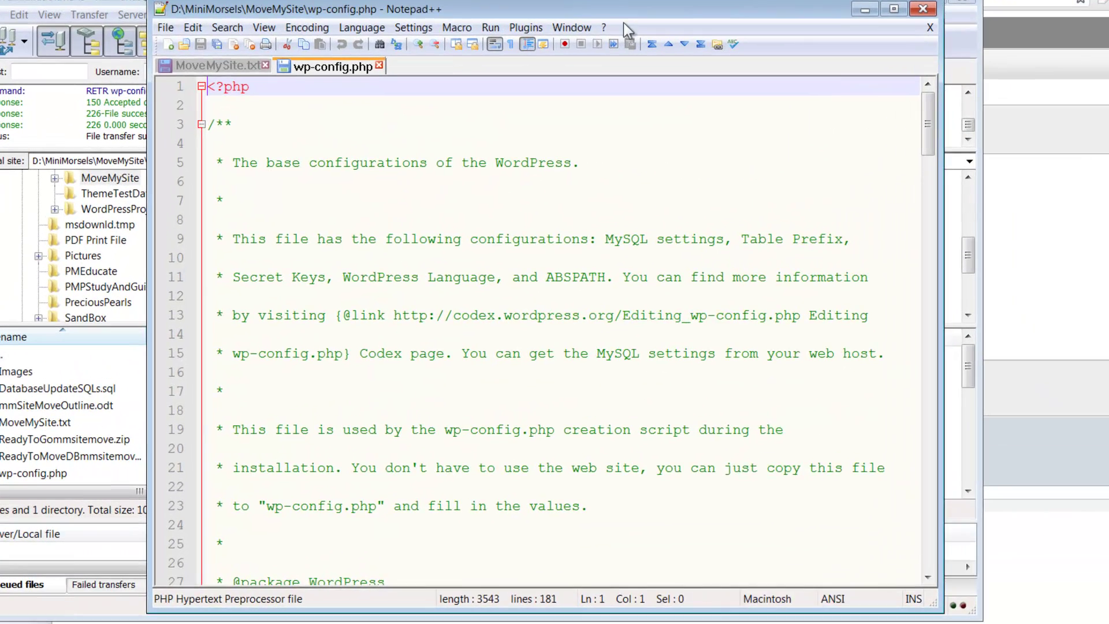
Step: Prefix the DB_NAME value on line 37 so it reads 'waimanus_mmsm'
left_click(222, 65)
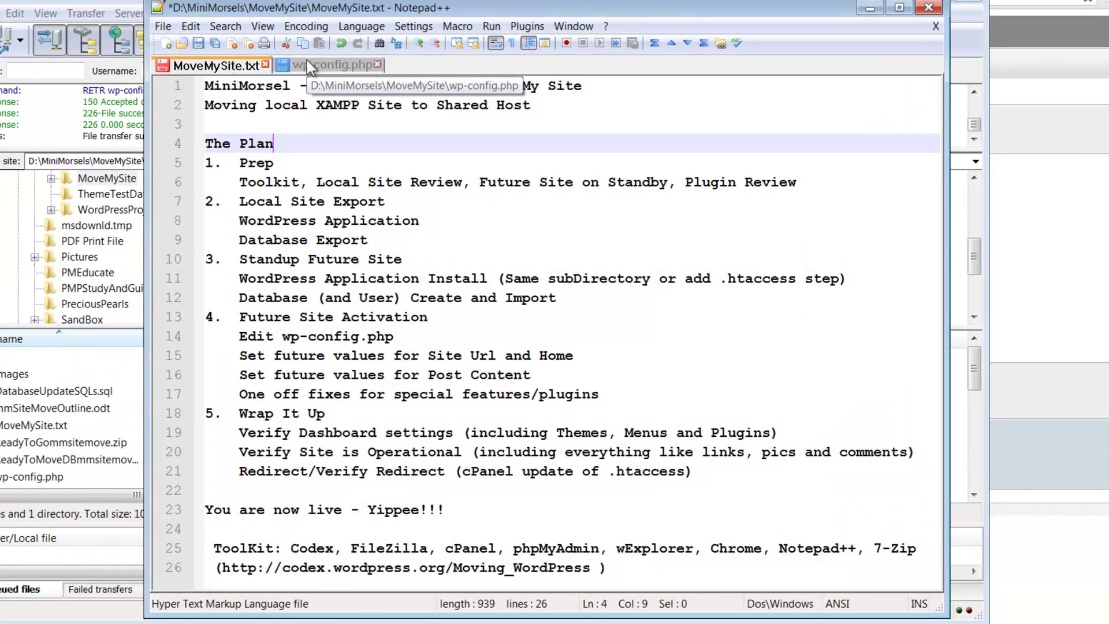
left_click(306, 63)
left_click(272, 301)
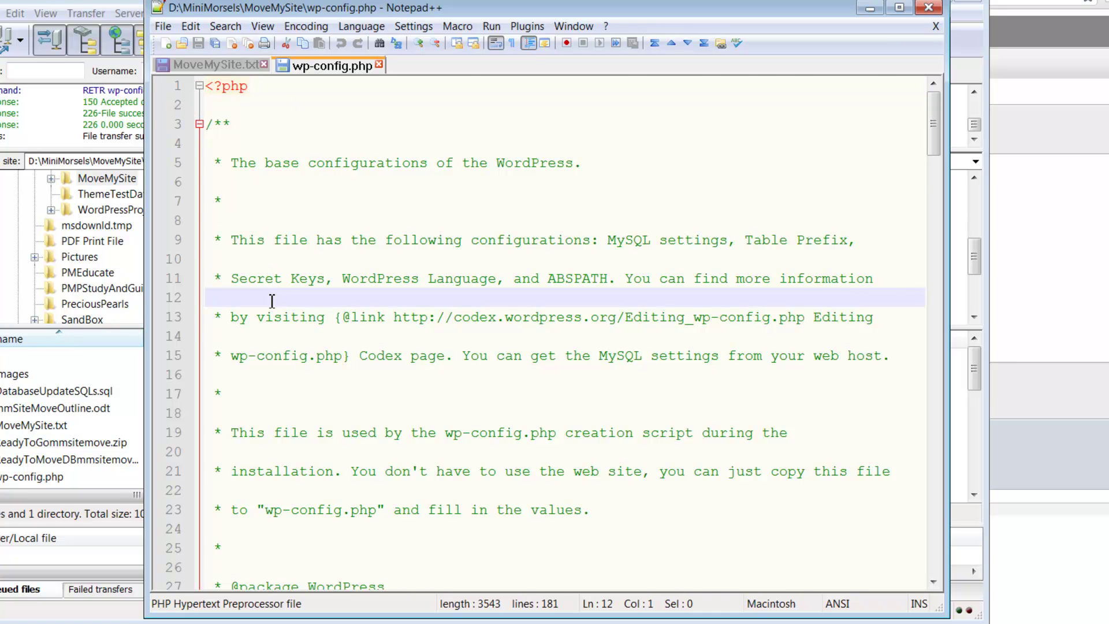
scroll(273, 301, "down", 9)
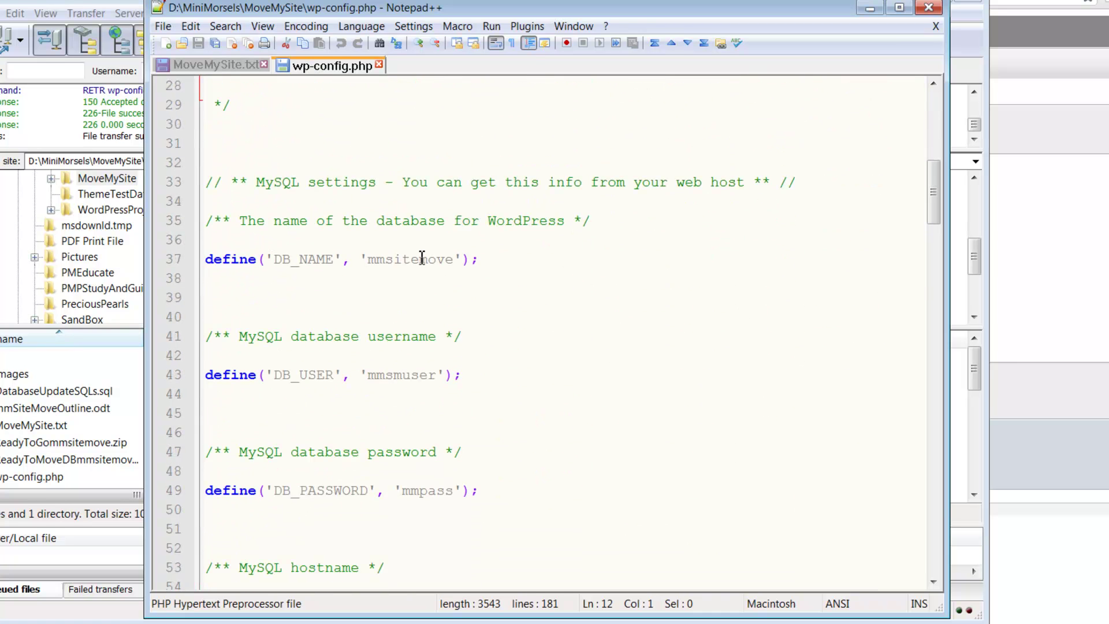
left_click(370, 264)
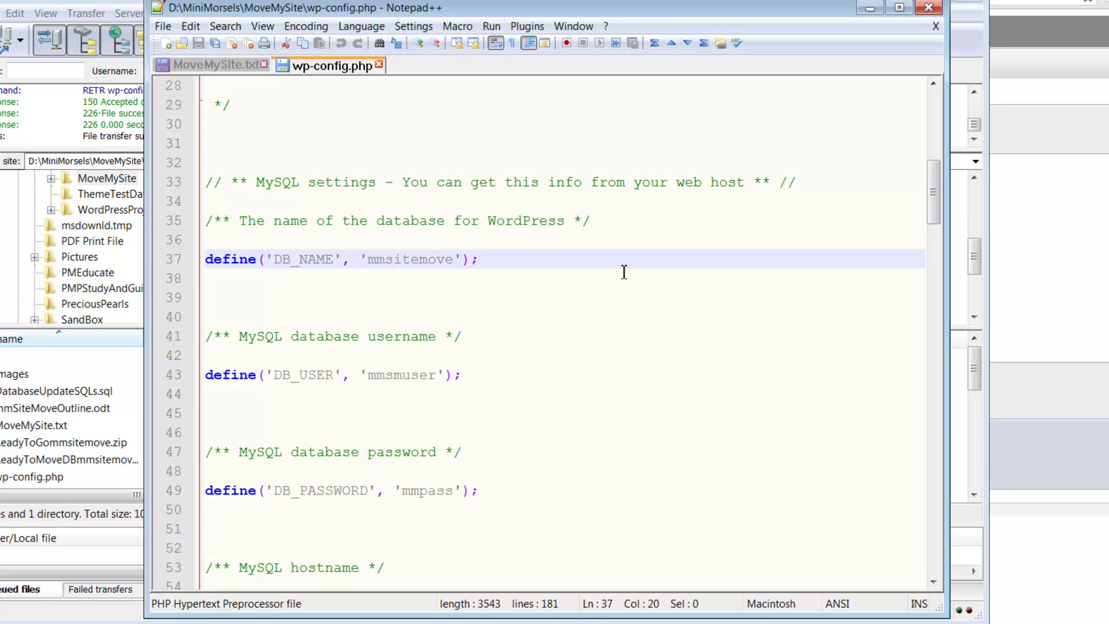
type("waimanus_")
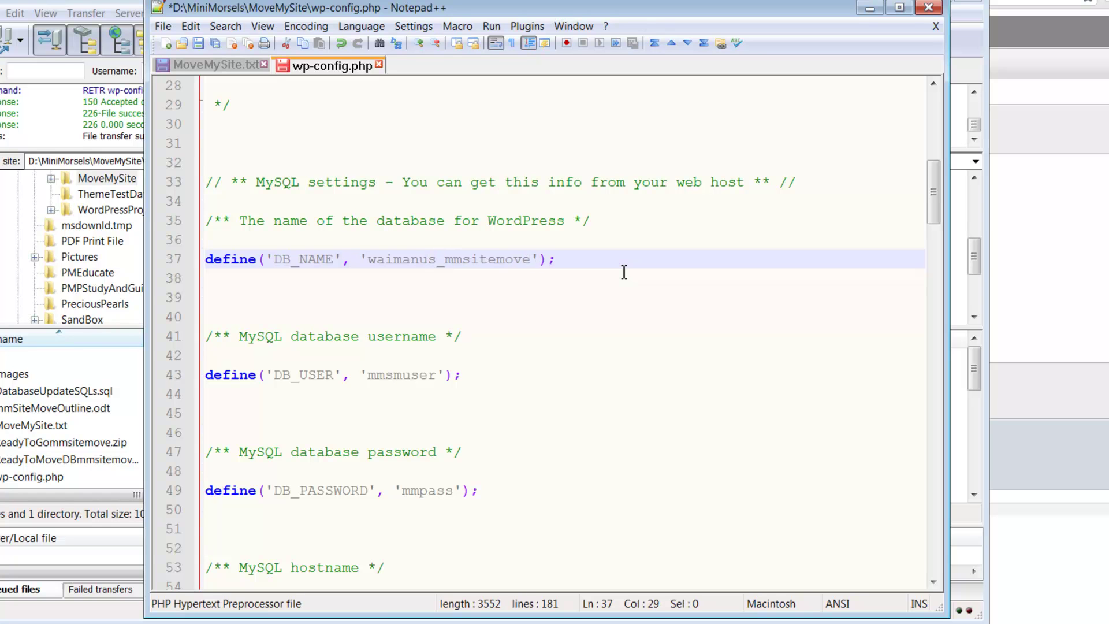
type("mmsm")
key("Delete")
key("Delete")
key("Delete")
key("Delete")
key("Delete")
key("Delete")
key("Delete")
key("Delete")
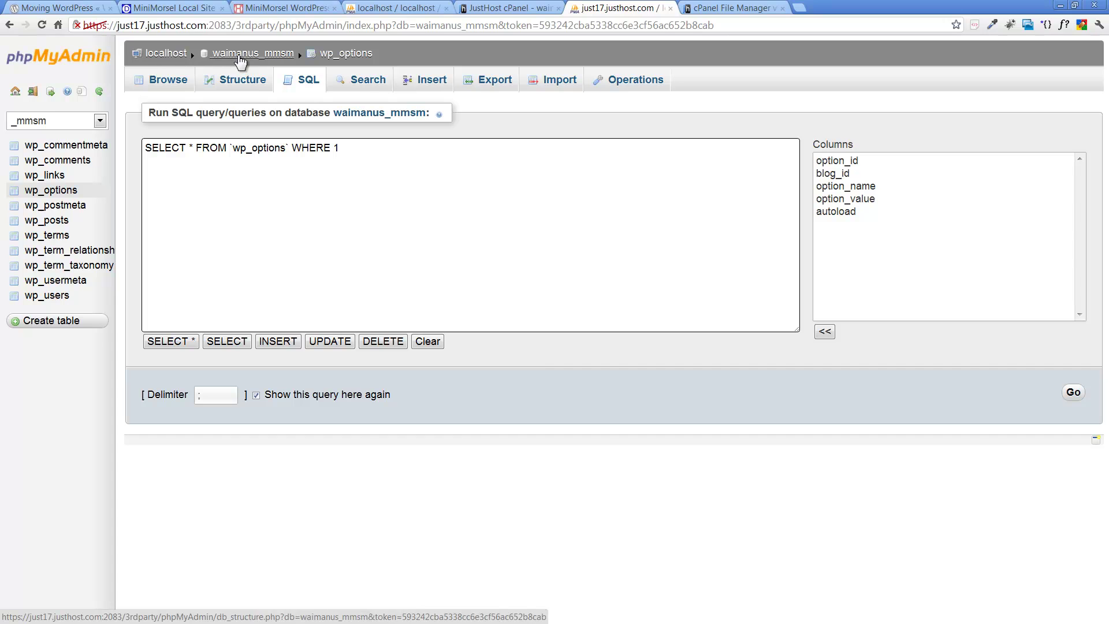
Step: Review the _mmsm database's tables, then show cPanel's MySQL Databases list with waimanus_mmsm and its user
left_click(165, 53)
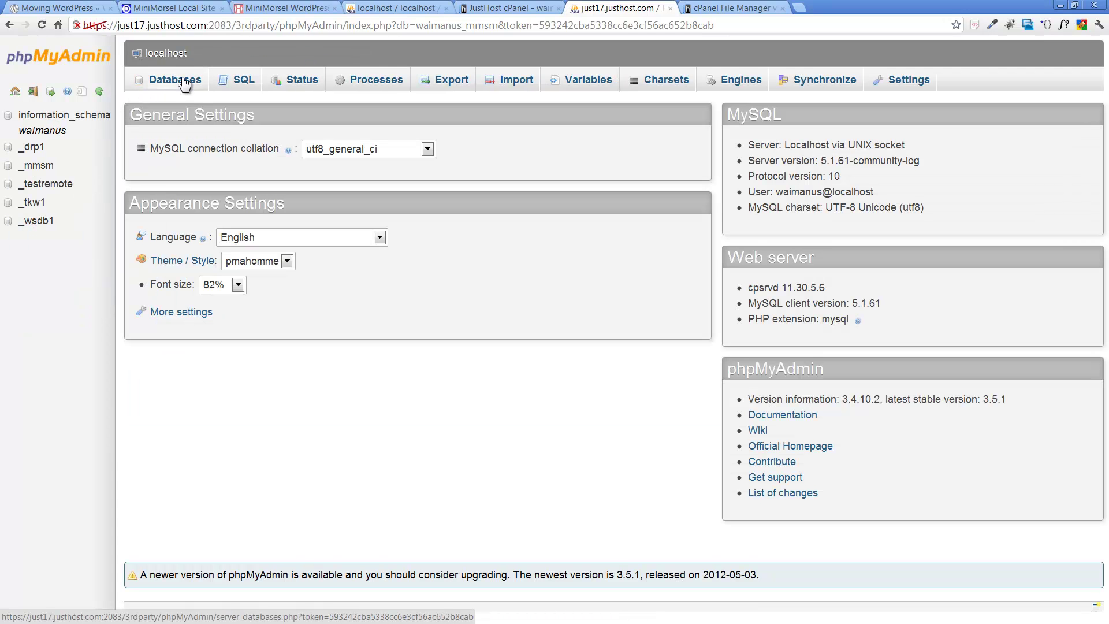
left_click(37, 168)
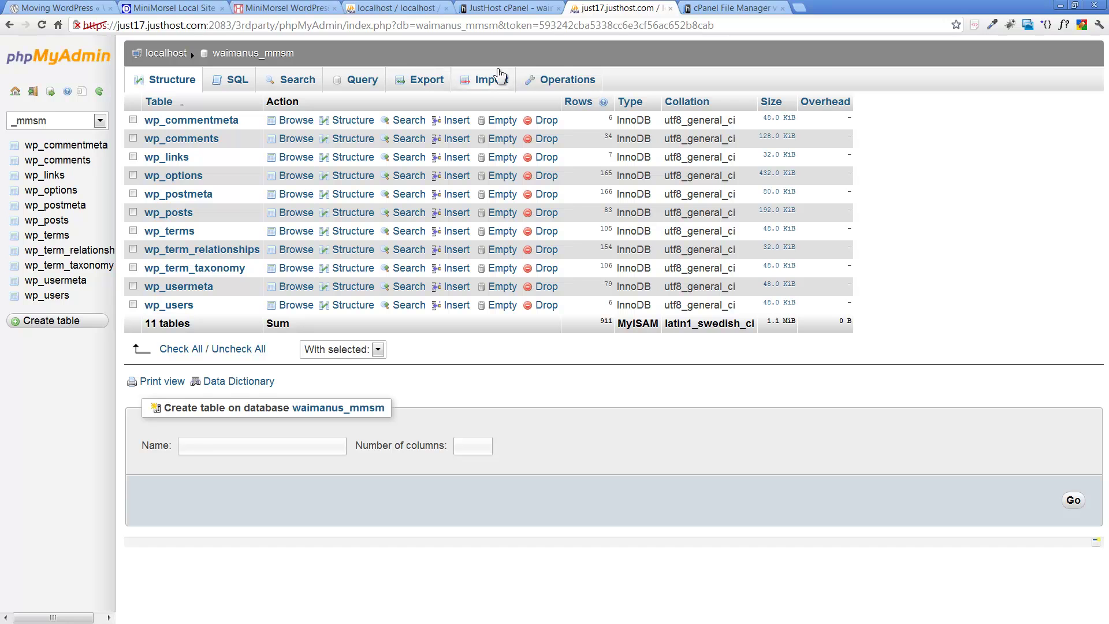
left_click(509, 8)
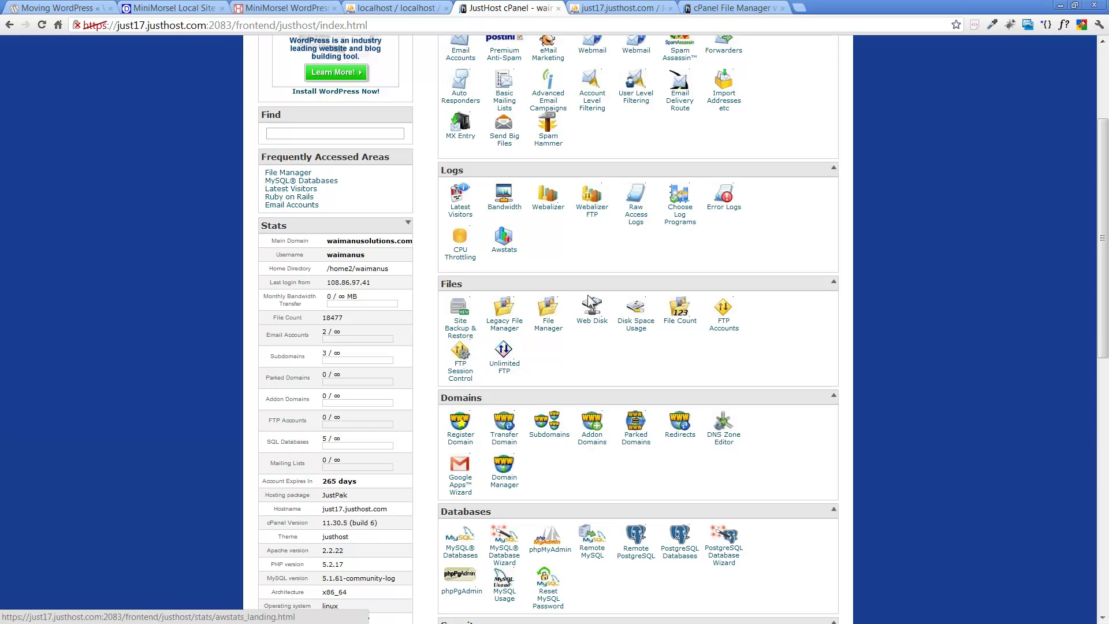
scroll(570, 417, "down", 3)
left_click(466, 345)
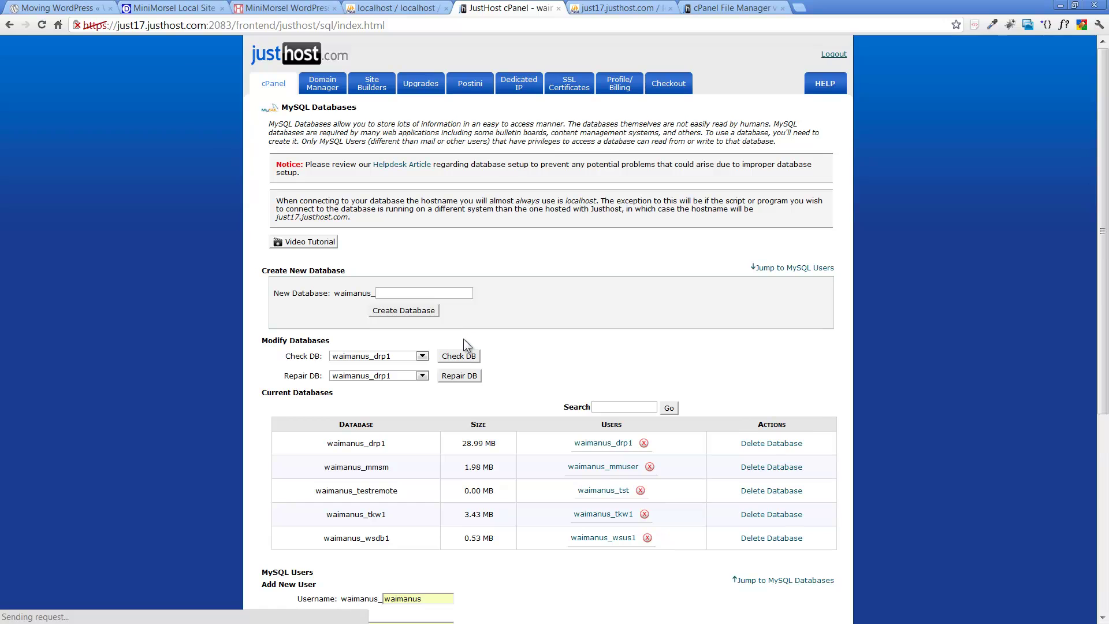
scroll(596, 283, "down", 4)
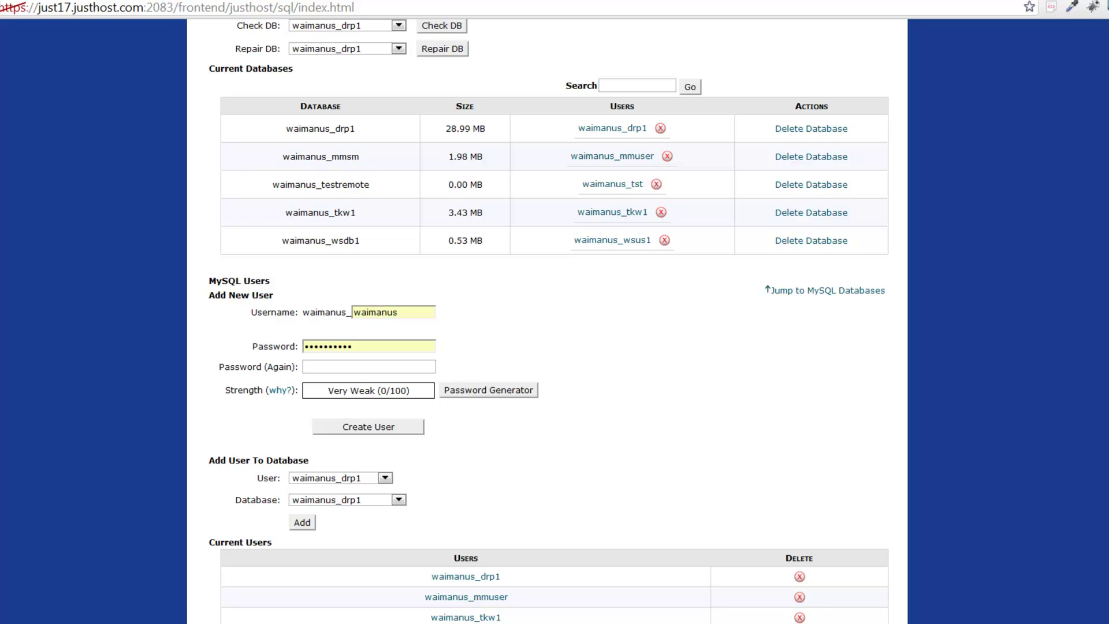
Step: Change DB_USER on line 43 to the prefixed 'waimanus_mmuser'
key("alt+Tab")
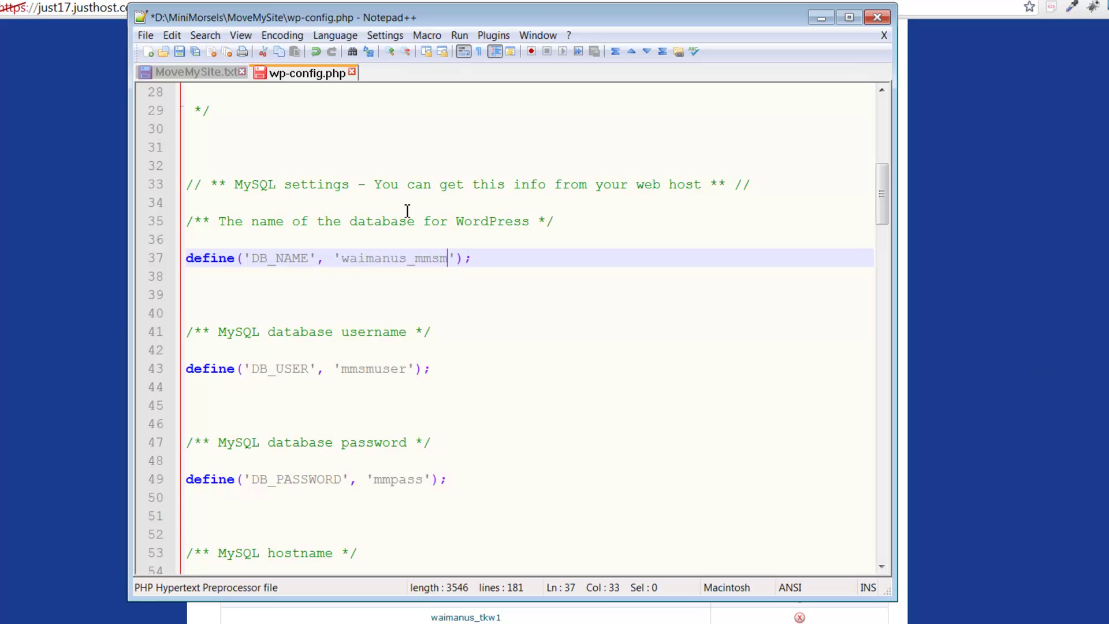
left_click(393, 259)
scroll(396, 259, "down", 2)
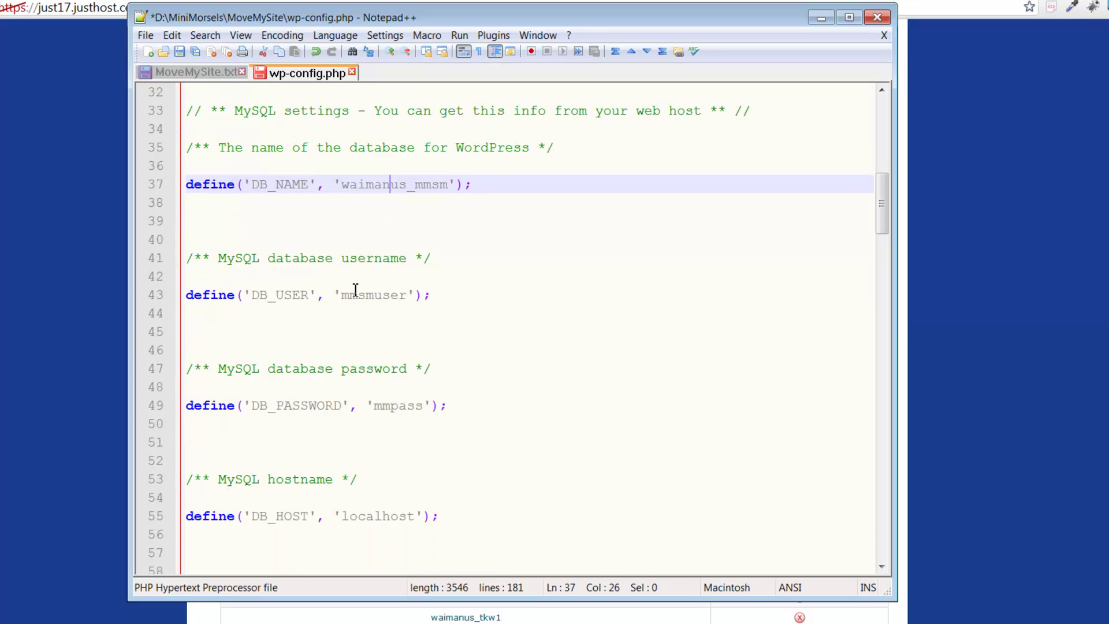
left_click(346, 296)
type("waimanus_")
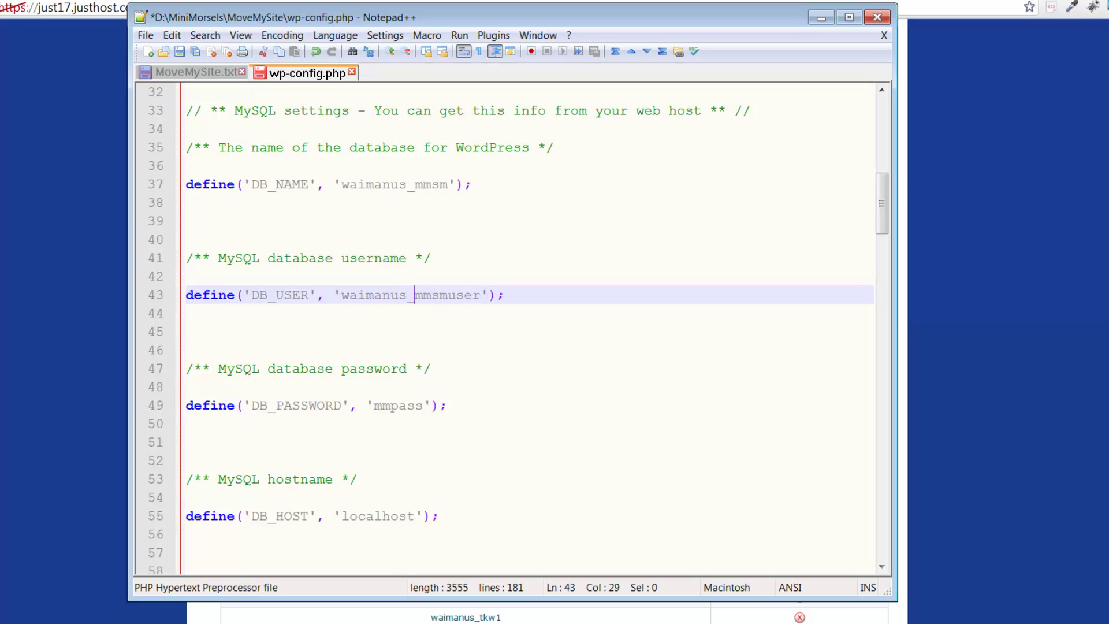
left_click(430, 295)
key("Delete")
key("Delete")
Step: Update DB_PASSWORD to match the cPanel database user's password and save all files
left_click_drag(599, 15, 683, 11)
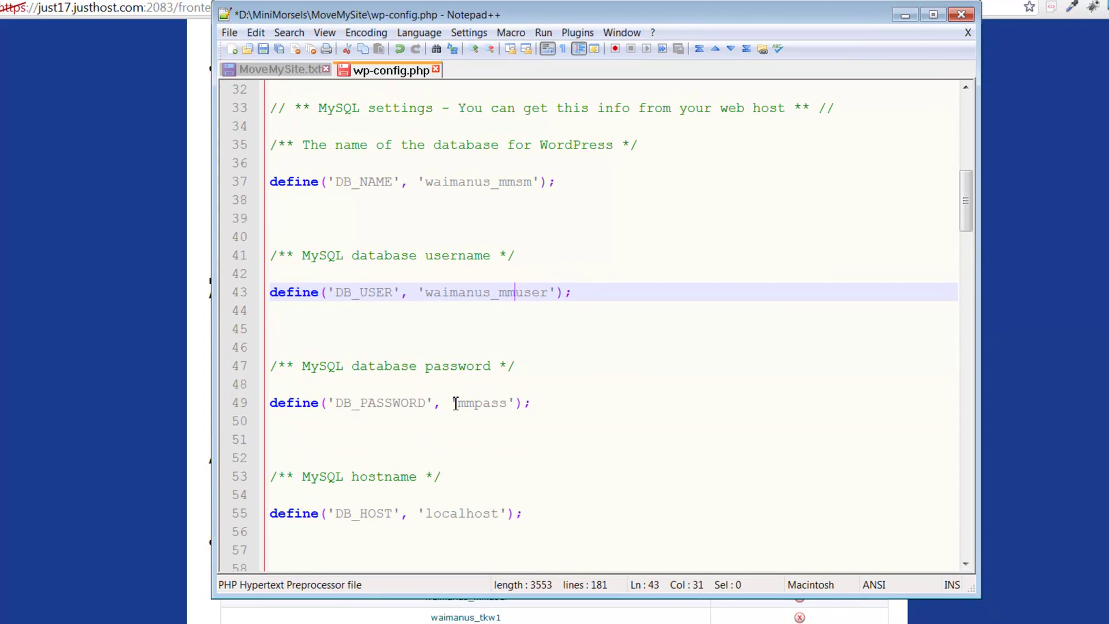
left_click(509, 402)
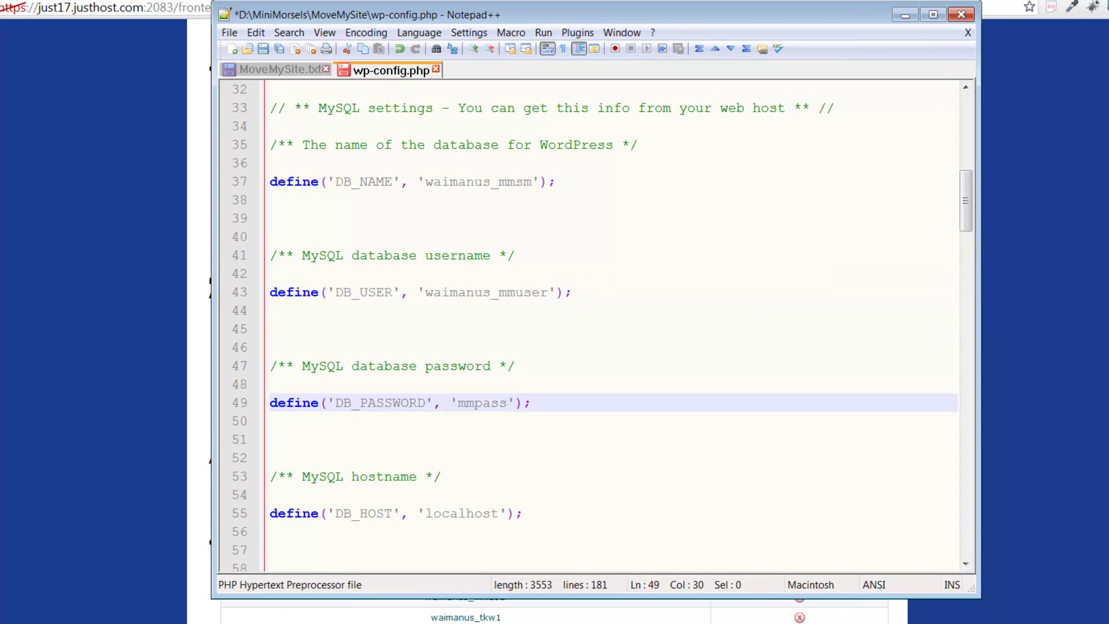
type("01")
left_click(625, 330)
scroll(626, 331, "down", 3)
scroll(625, 331, "down", 2)
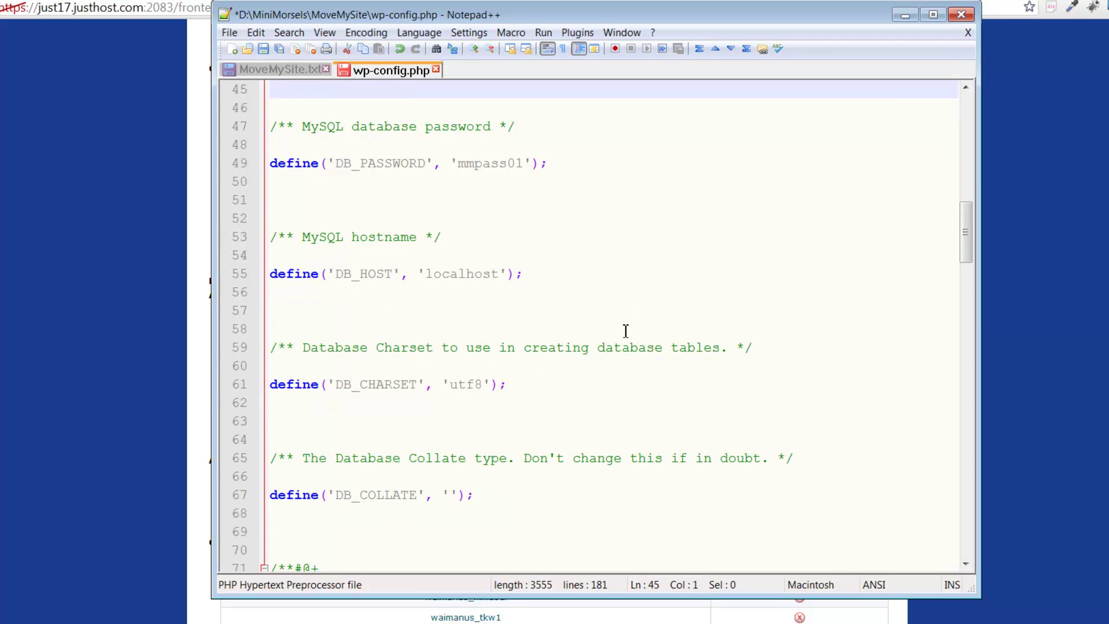
scroll(599, 330, "down", 3)
scroll(652, 192, "up", 1)
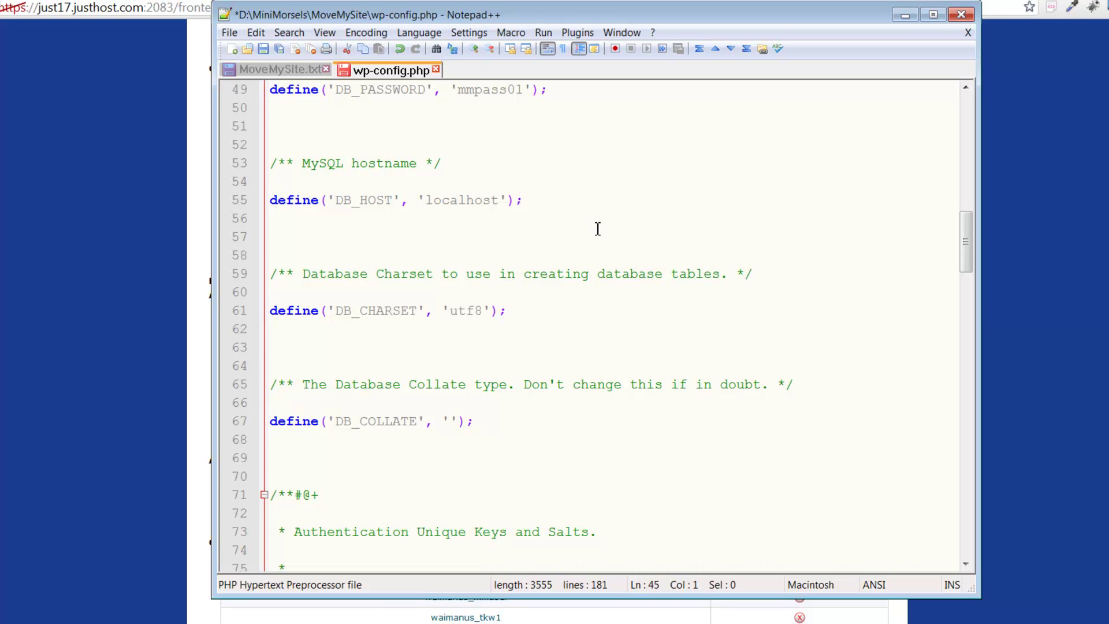
scroll(598, 228, "down", 3)
scroll(598, 229, "up", 3)
scroll(598, 229, "up", 10)
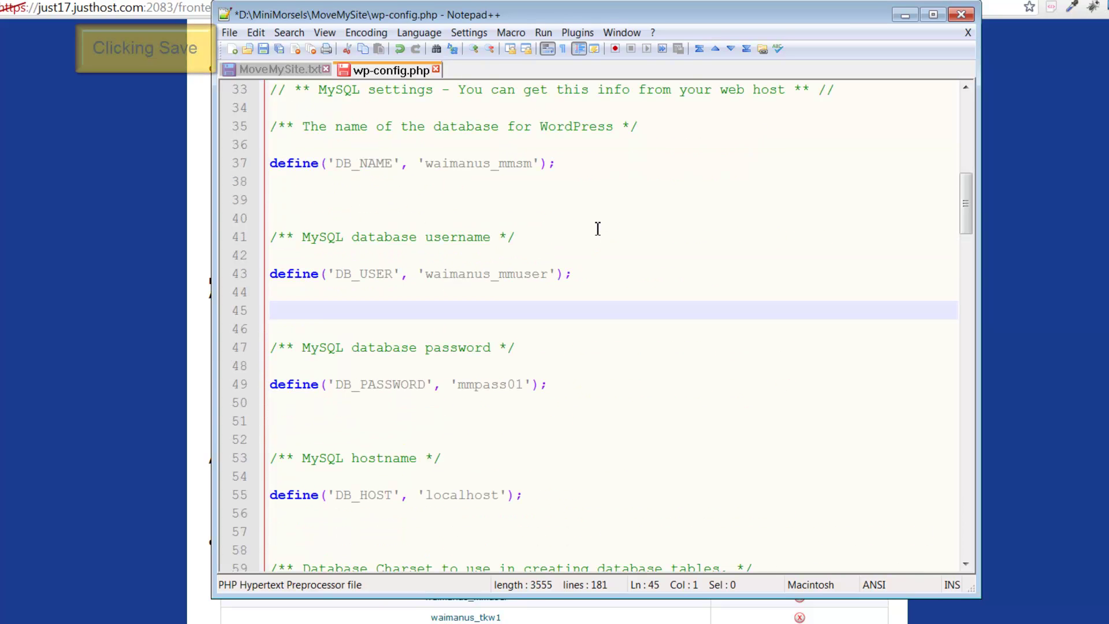
left_click(278, 48)
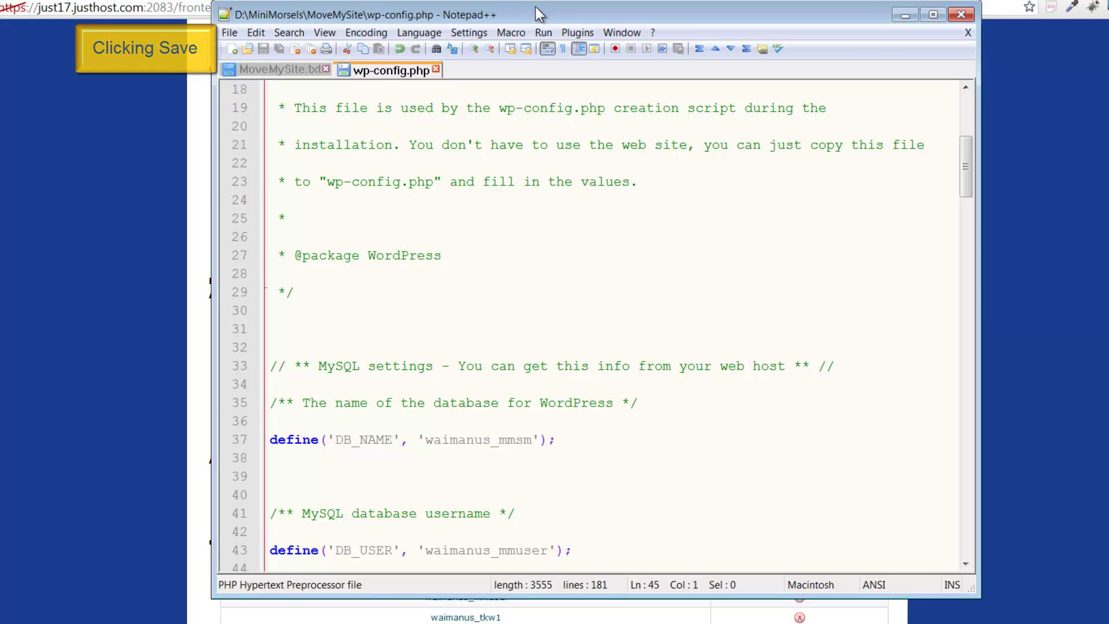
key("alt+Tab")
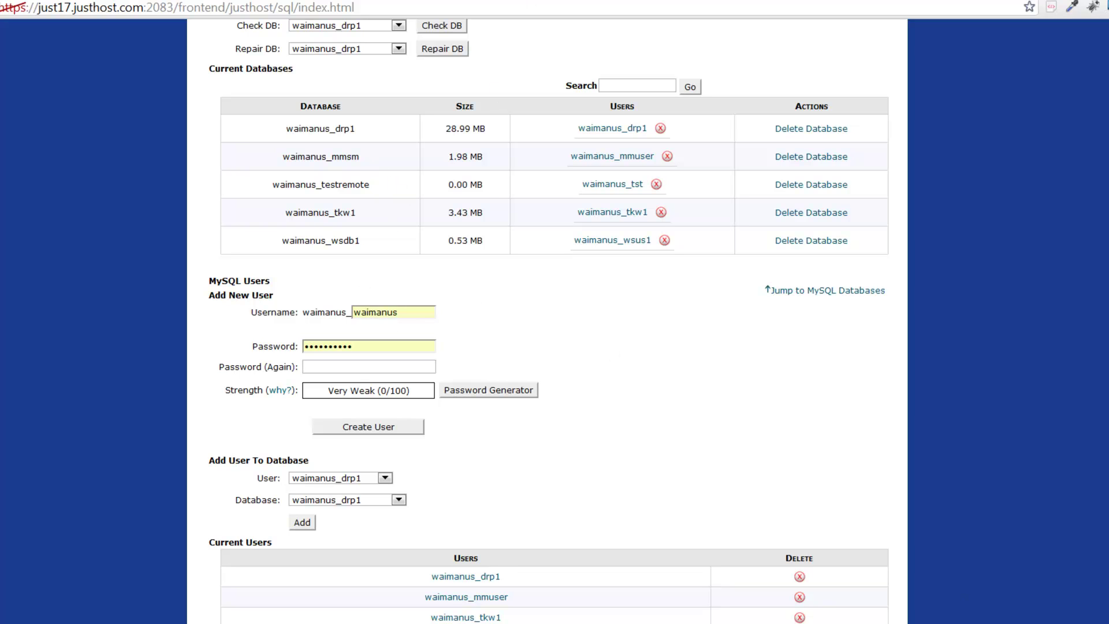
Step: Arrange the MoveMySite Explorer window over FileZilla's remote /public_html/mmsitemove view
key("alt+Tab")
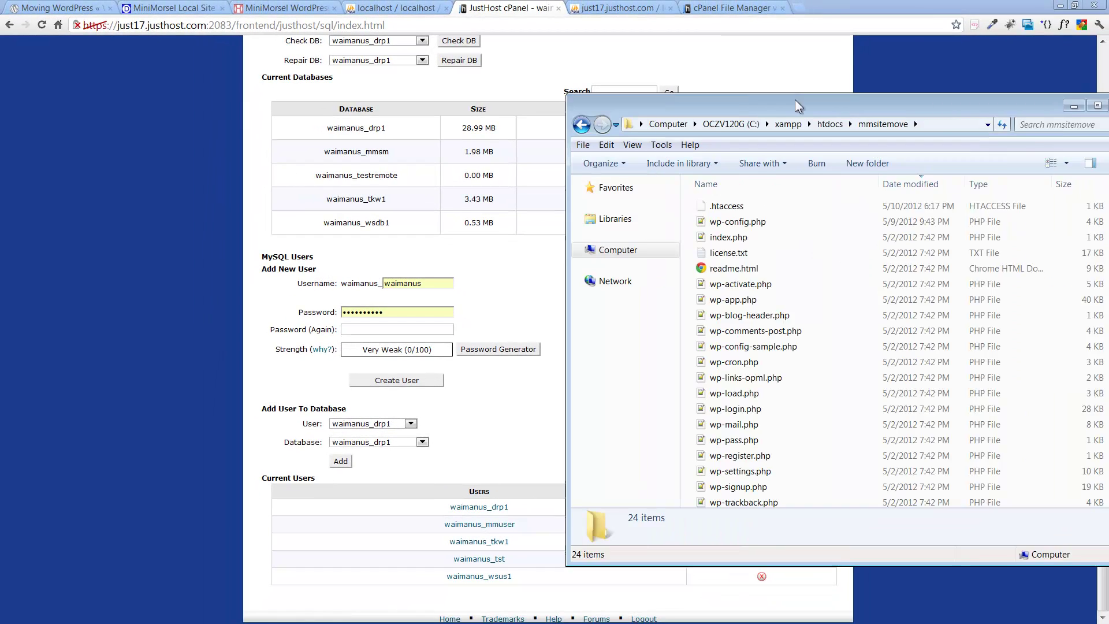
left_click_drag(795, 99, 710, 43)
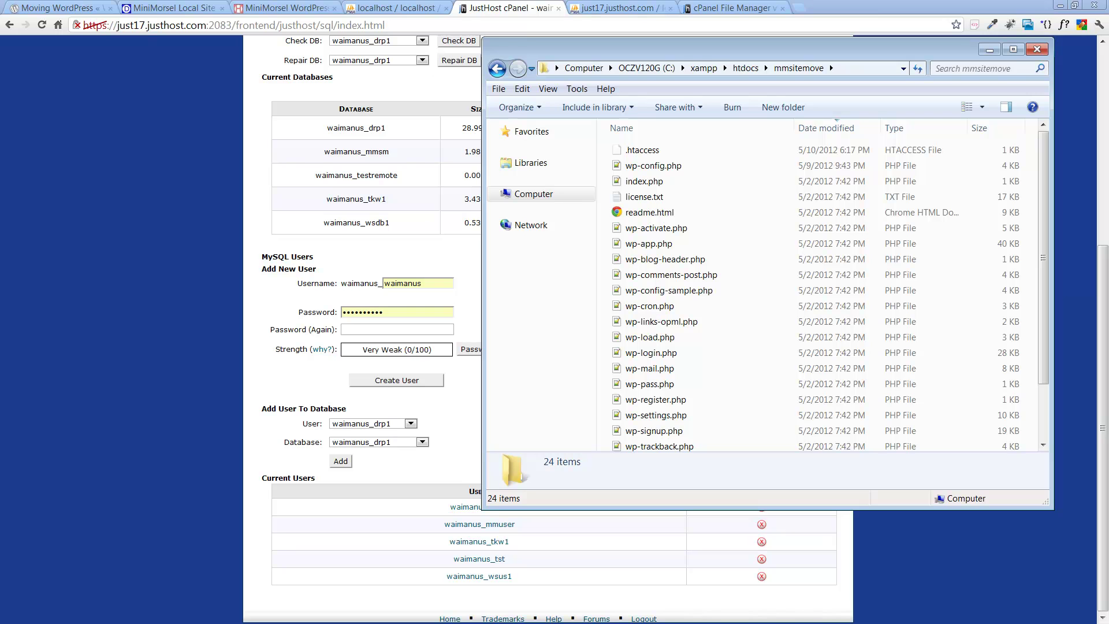
key("alt+Tab")
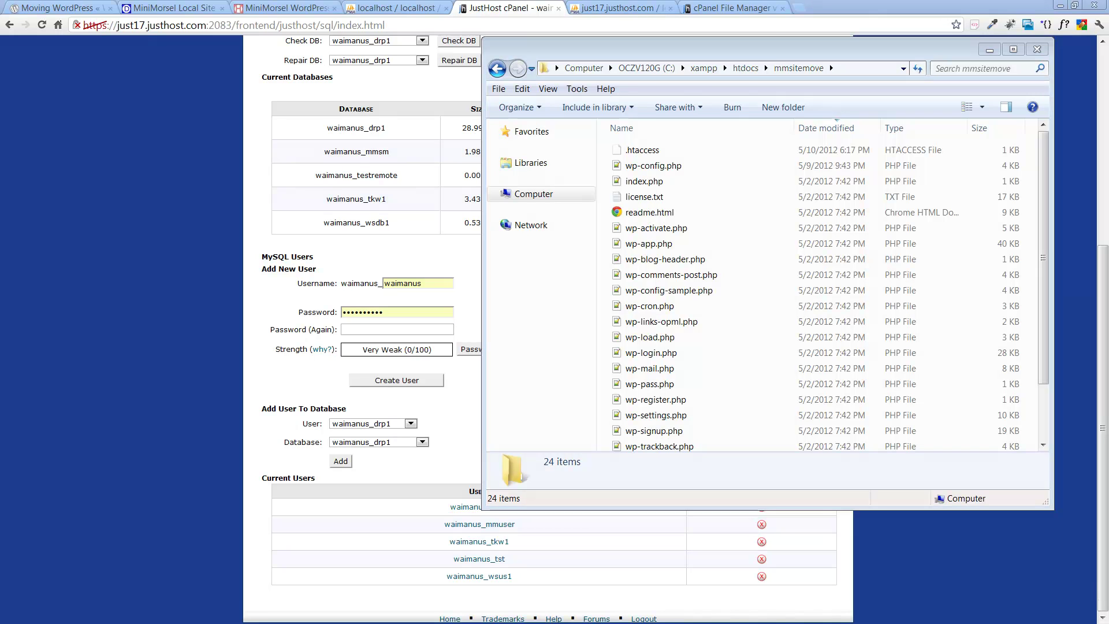
left_click_drag(575, 45, 891, 33)
left_click(691, 246)
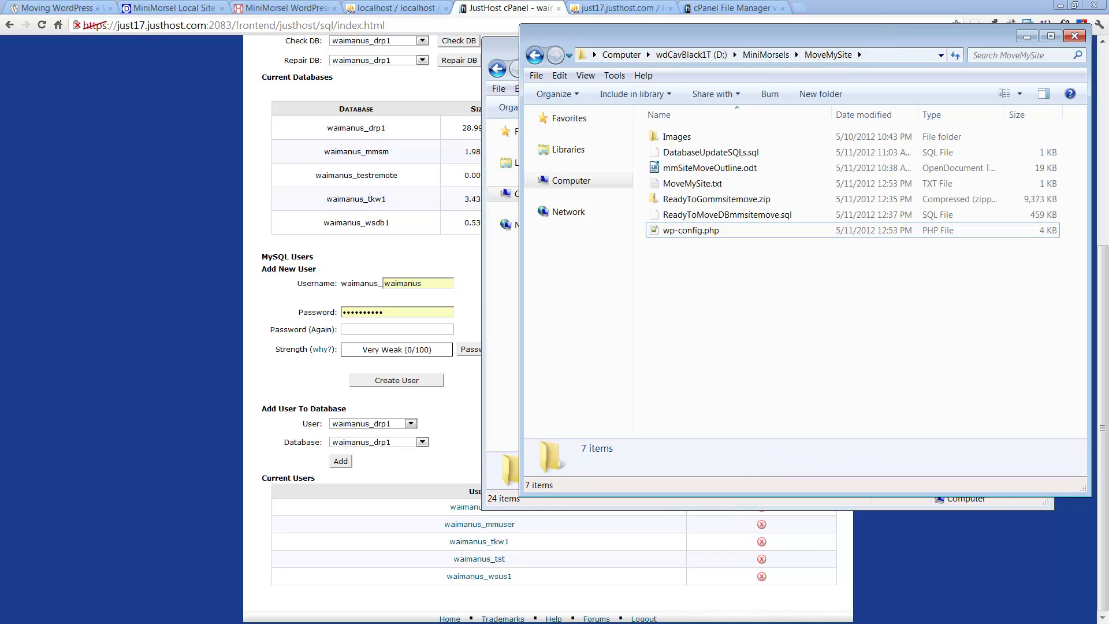
key("alt+Tab")
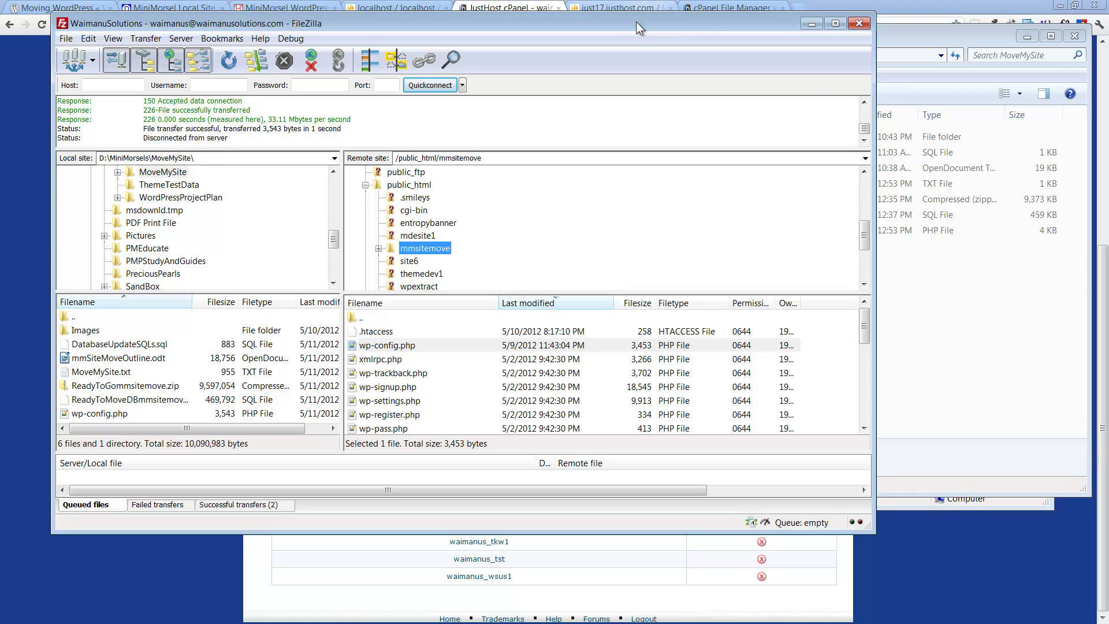
left_click_drag(619, 21, 646, 13)
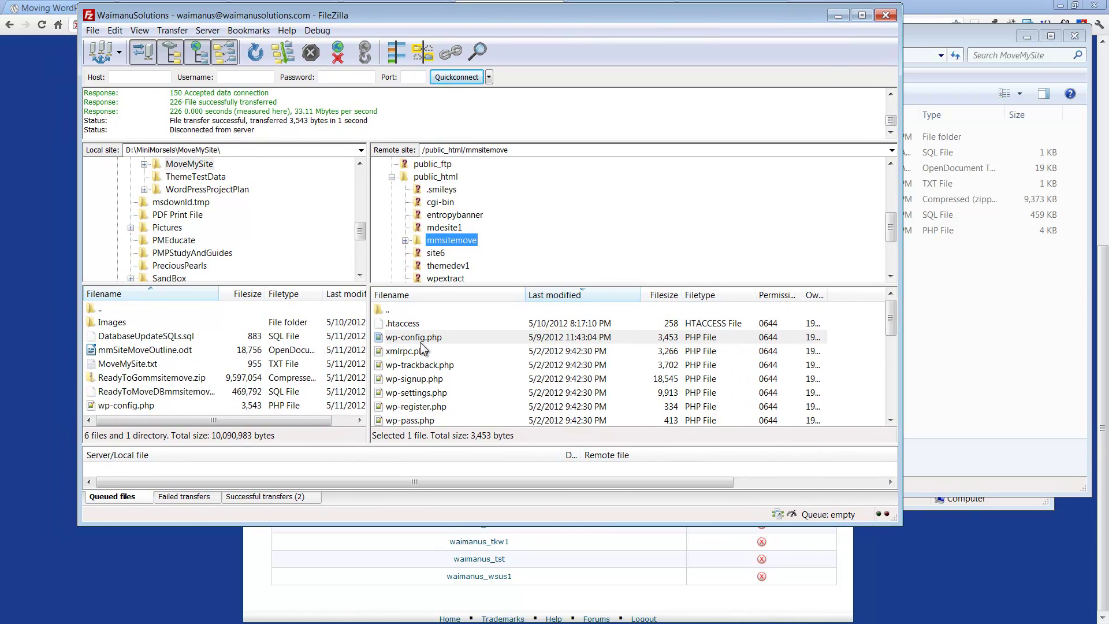
left_click(985, 308)
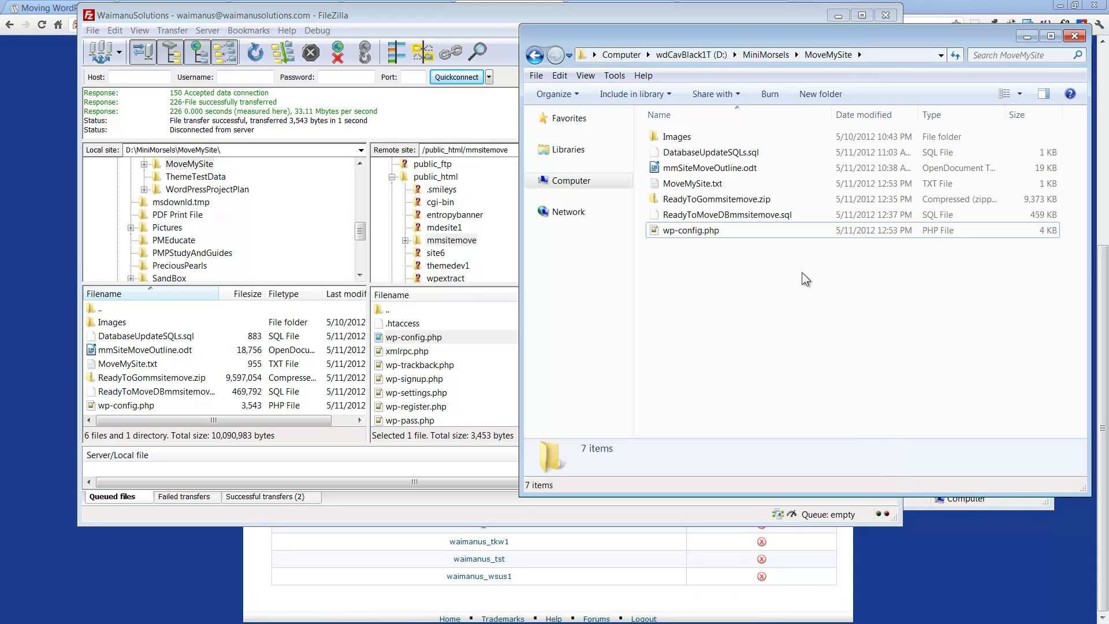
Step: Upload the edited wp-config.php to remote mmsitemove, overwriting the existing file, then return to MoveMySite.txt
left_click_drag(695, 234, 491, 381)
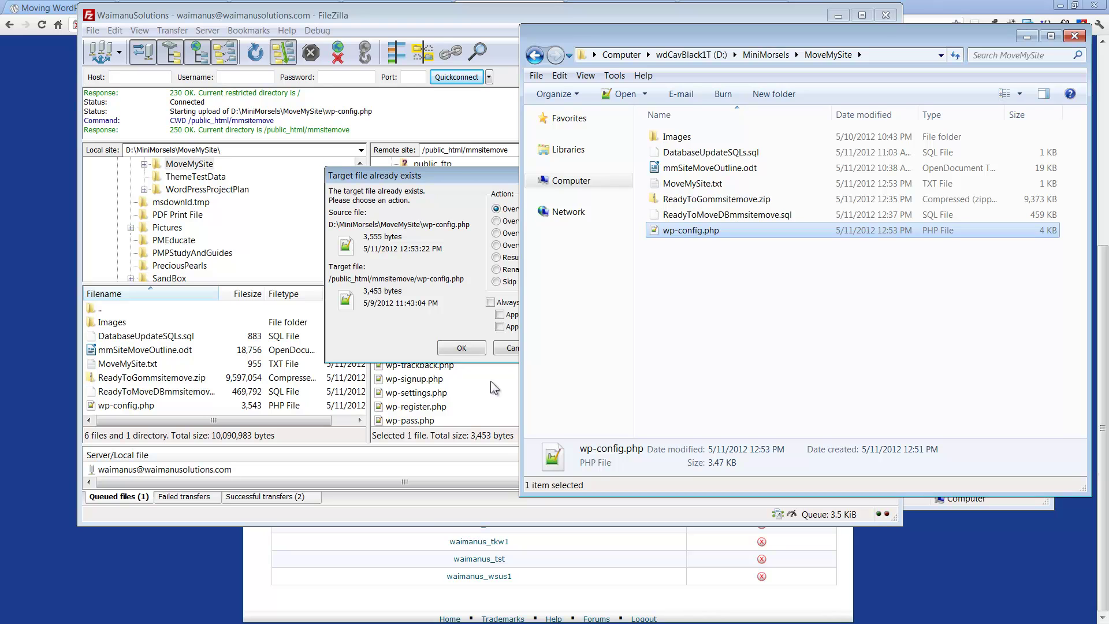
left_click(461, 174)
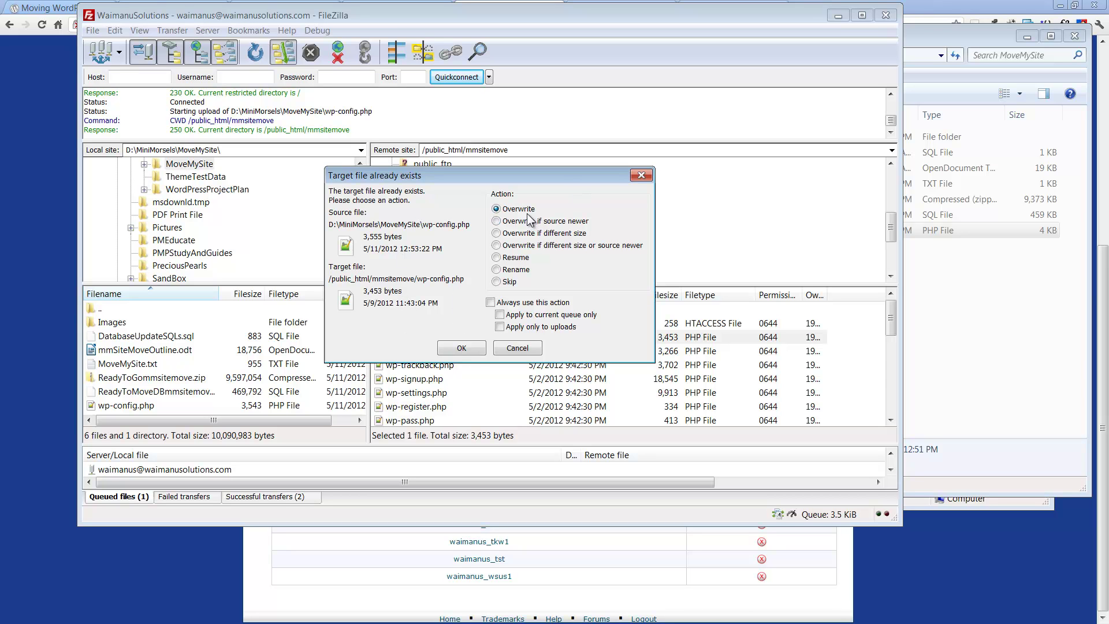
left_click(462, 347)
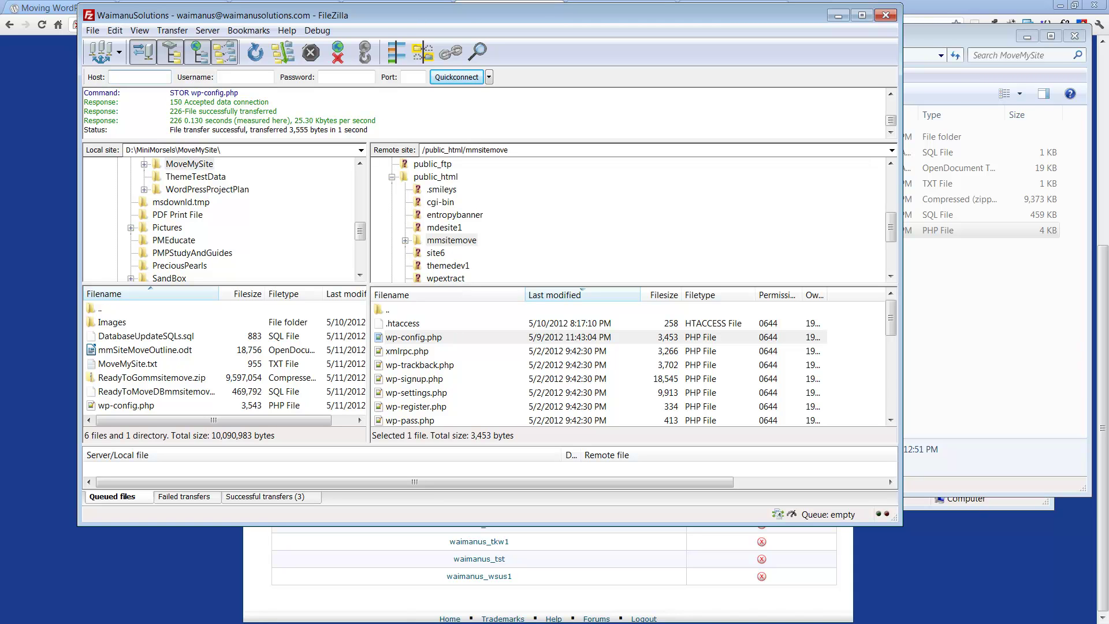
left_click_drag(606, 71, 477, 64)
left_click(267, 105)
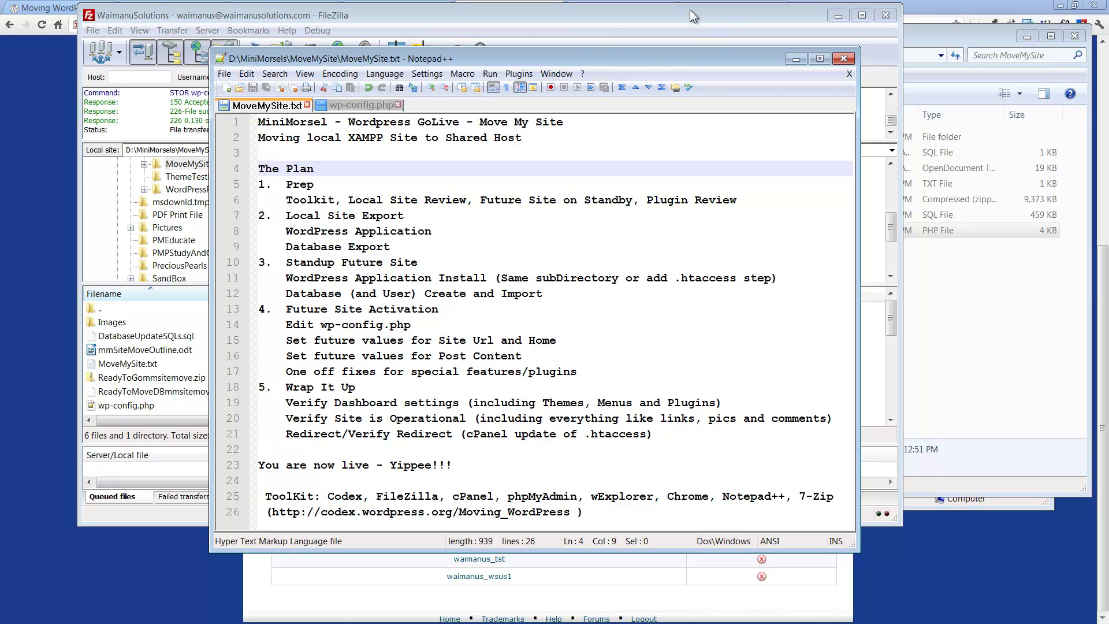
Step: Open DatabaseUpdateSQLs.sql from the MoveMySite folder in Notepad++
left_click(935, 44)
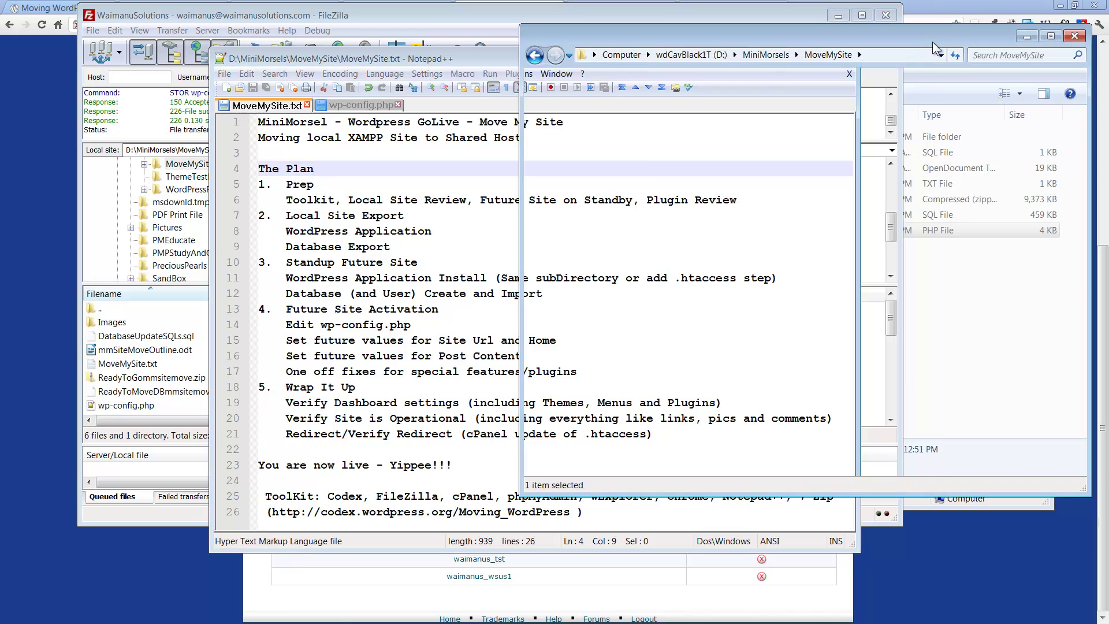
left_click(723, 276)
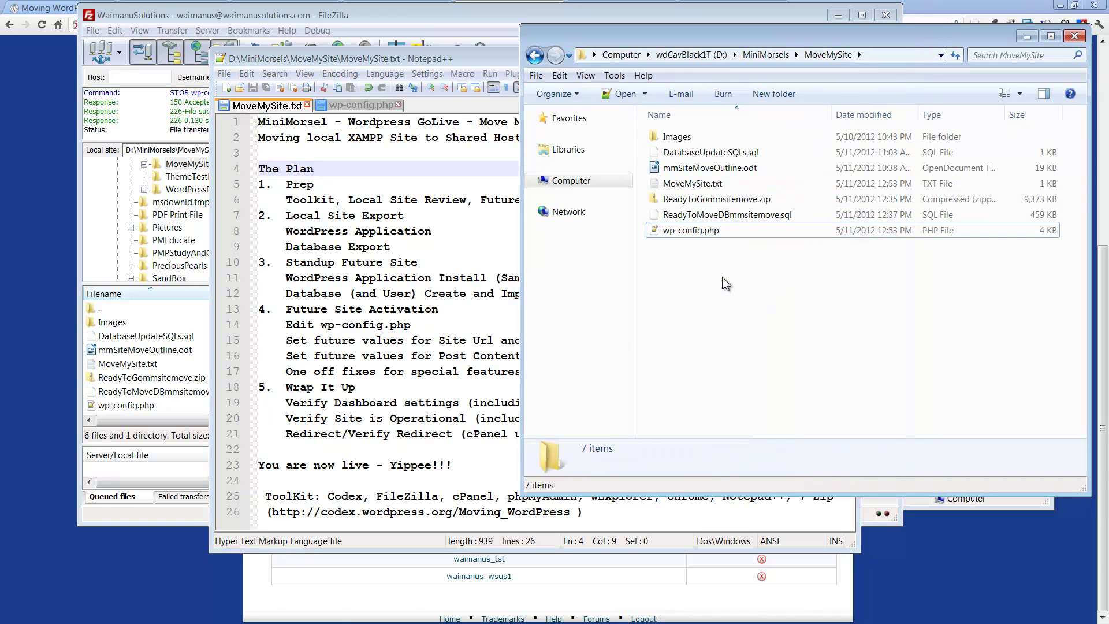
left_click(726, 152)
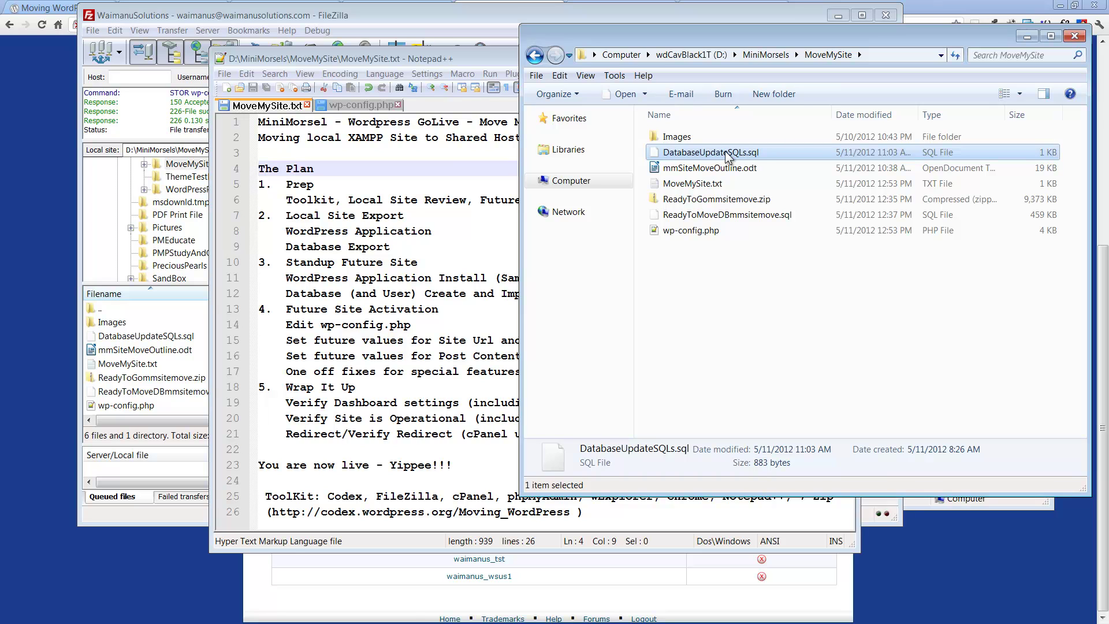
right_click(726, 151)
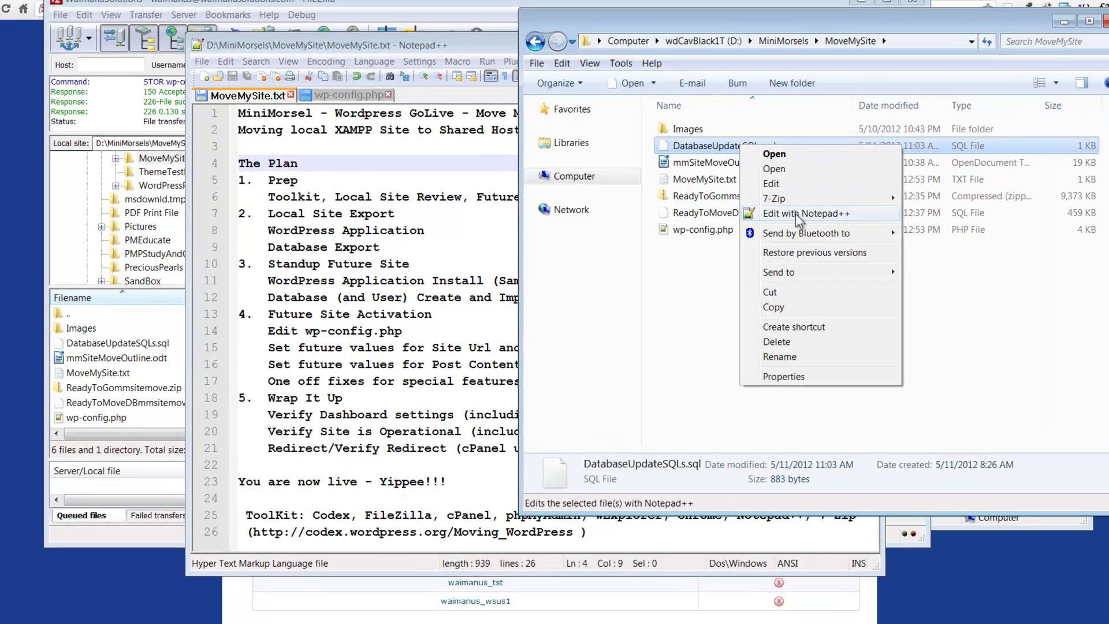
left_click(780, 216)
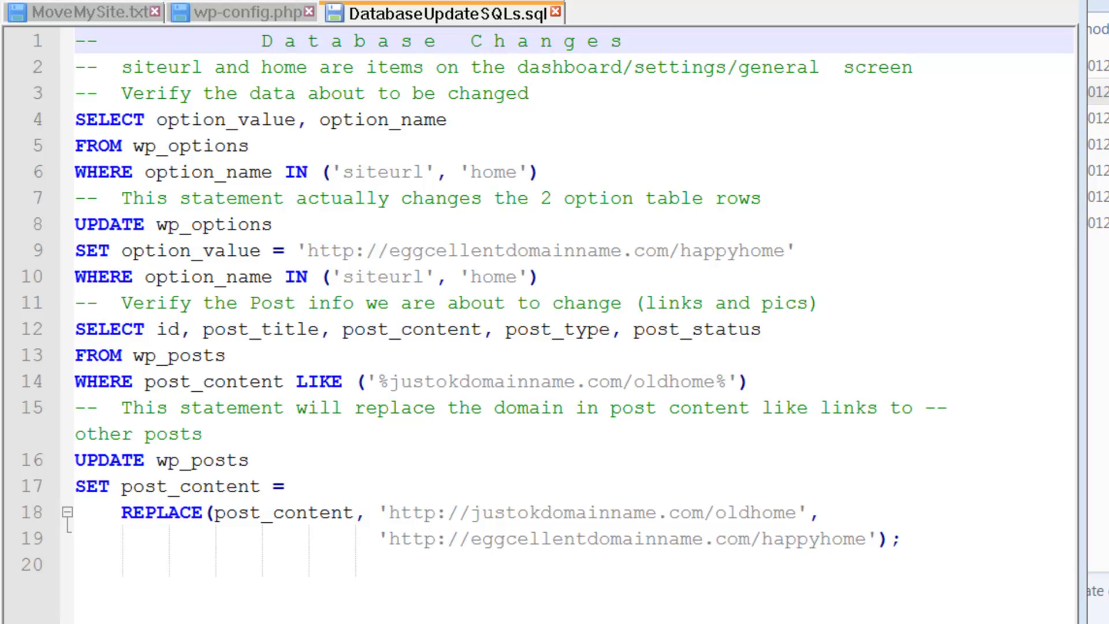
Step: Mark the Site Url and Home plan step and select the SELECT query on lines 4–6
left_click(88, 10)
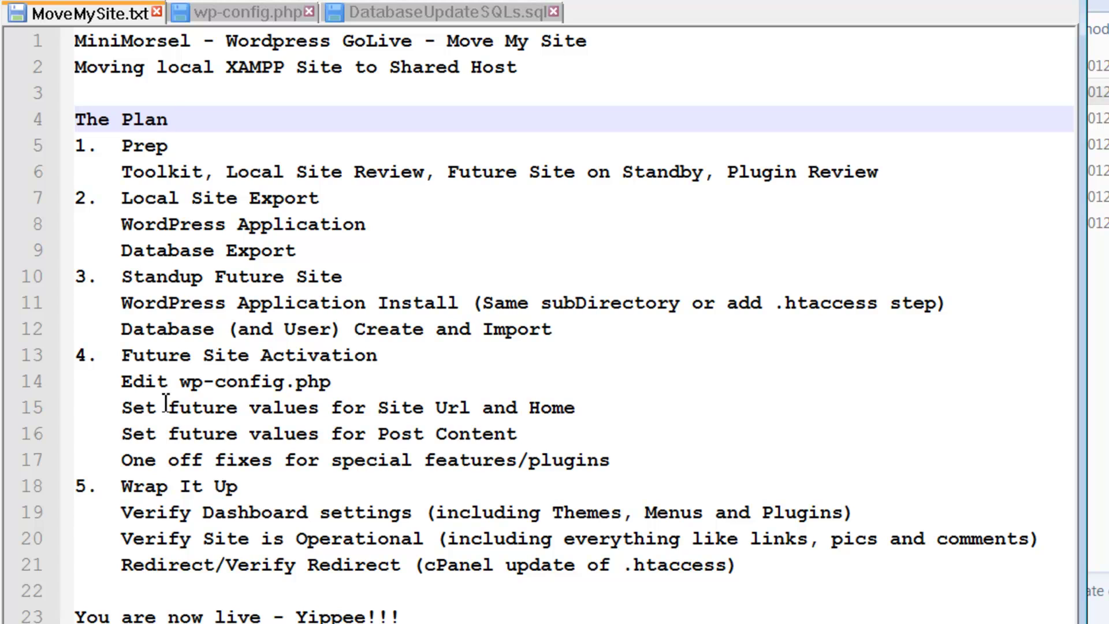
left_click(124, 408)
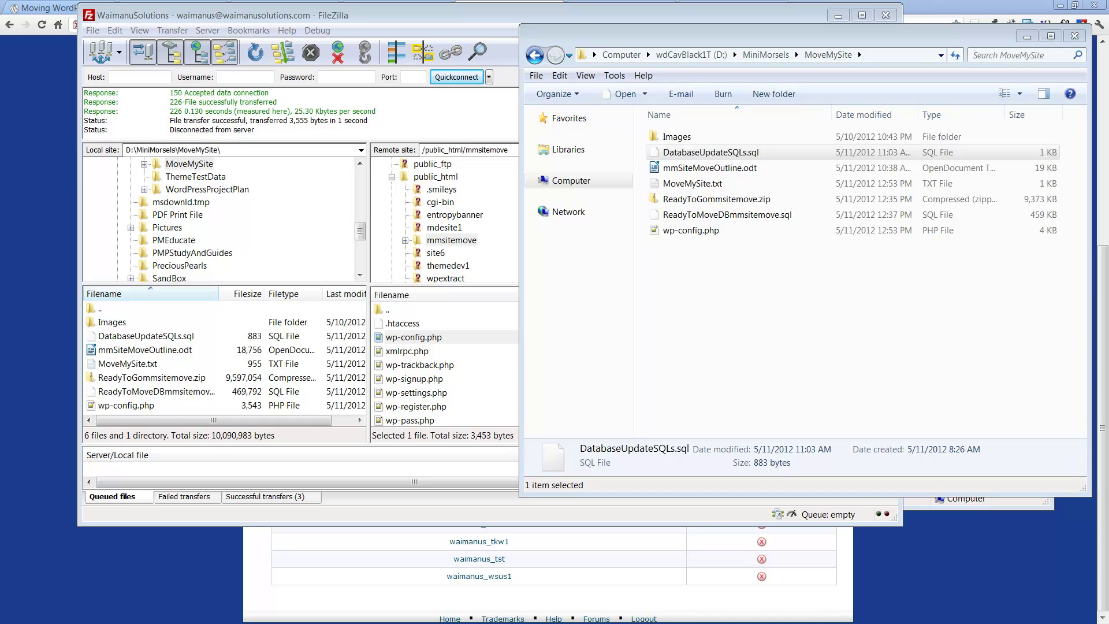
key("Return")
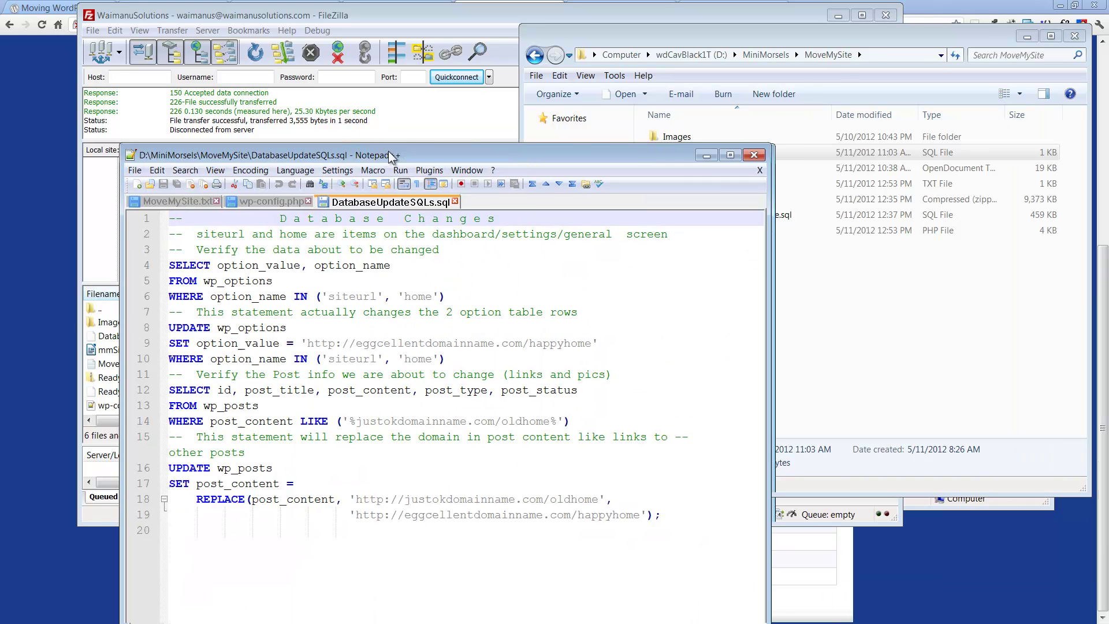
left_click_drag(249, 144, 562, 177)
key("ctrl+c")
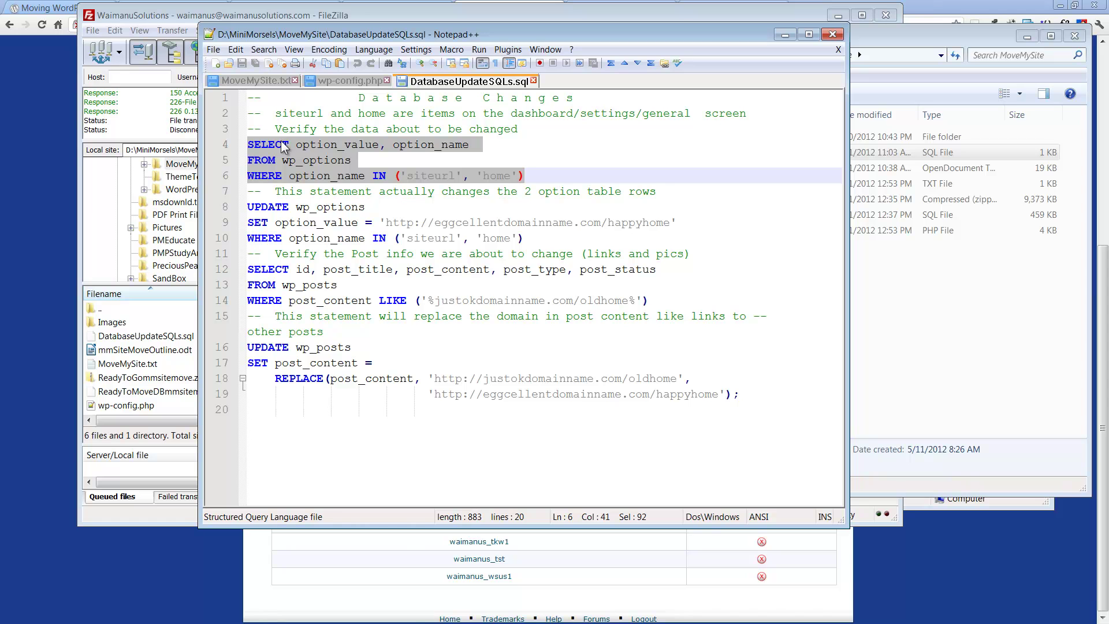
left_click(63, 570)
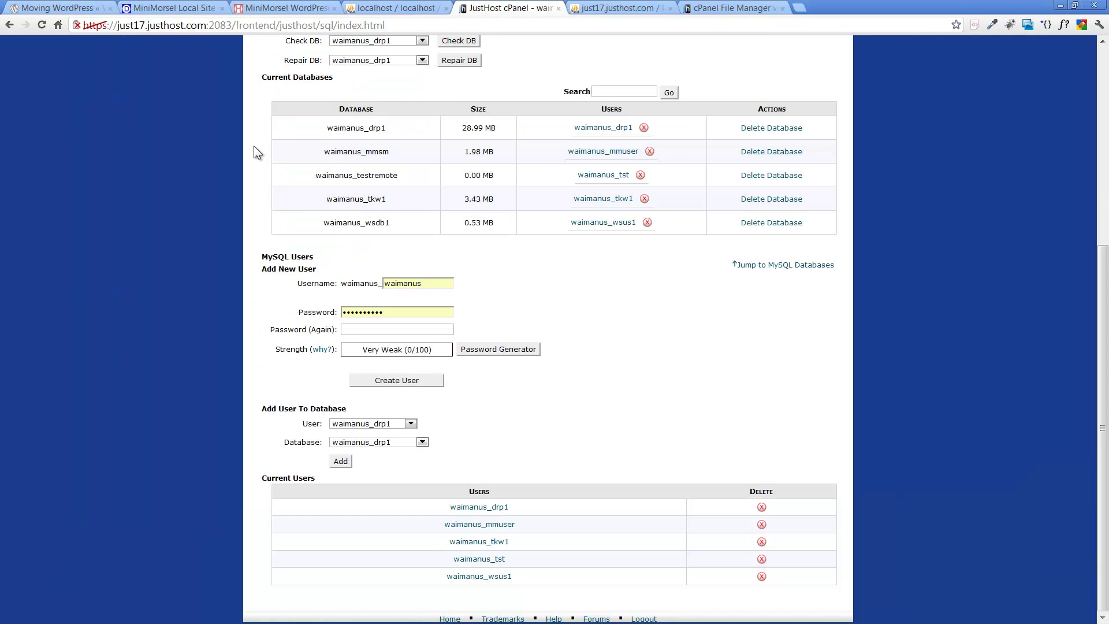
left_click(592, 10)
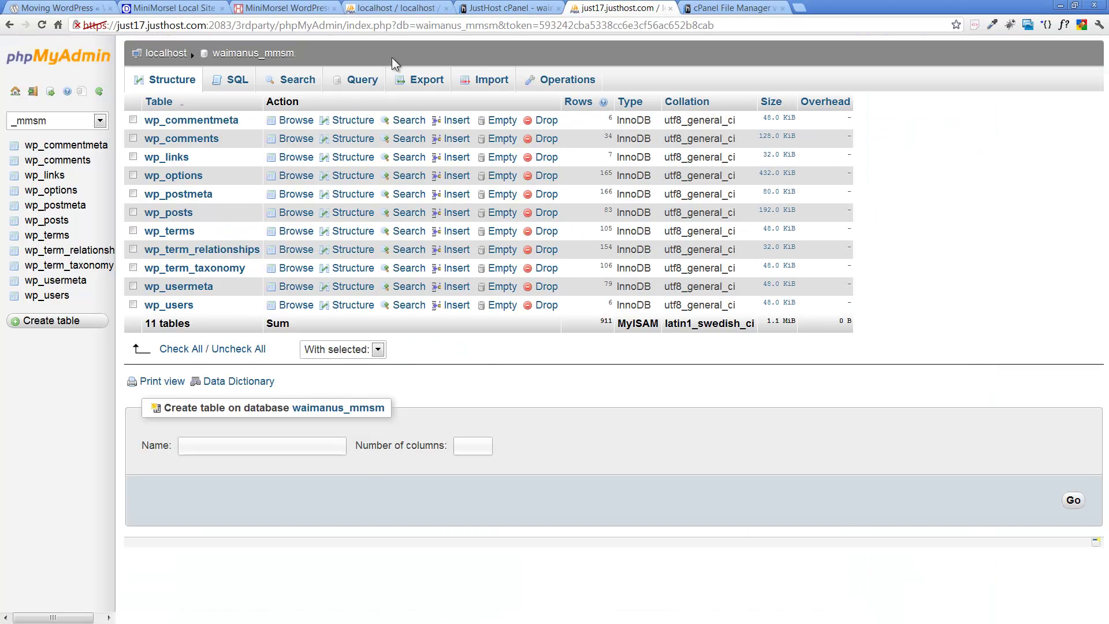
left_click(237, 81)
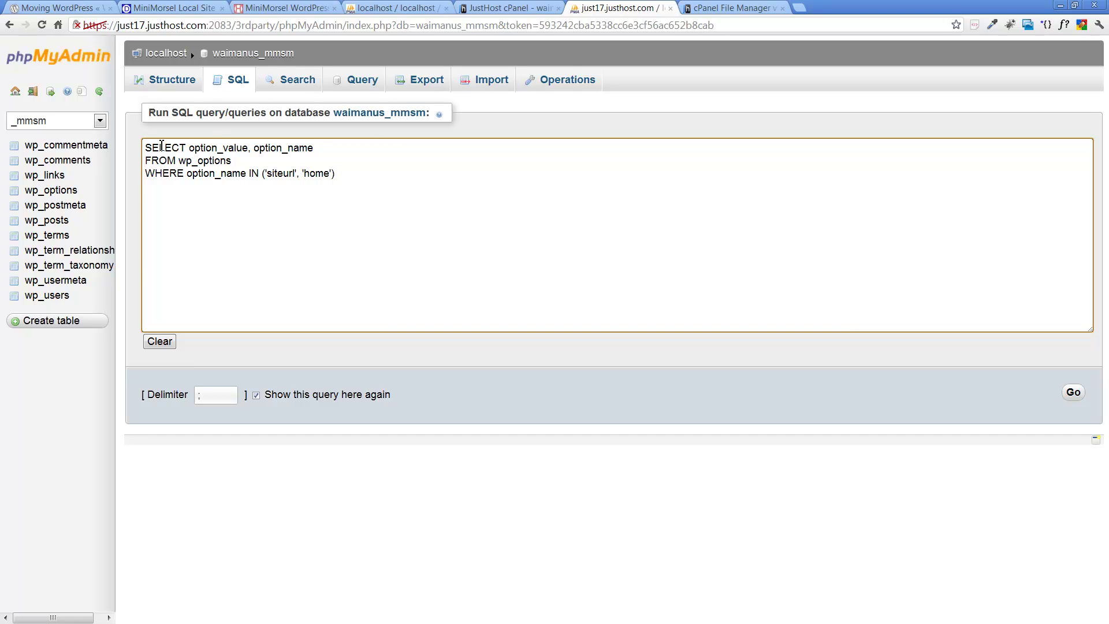
key("alt+Tab")
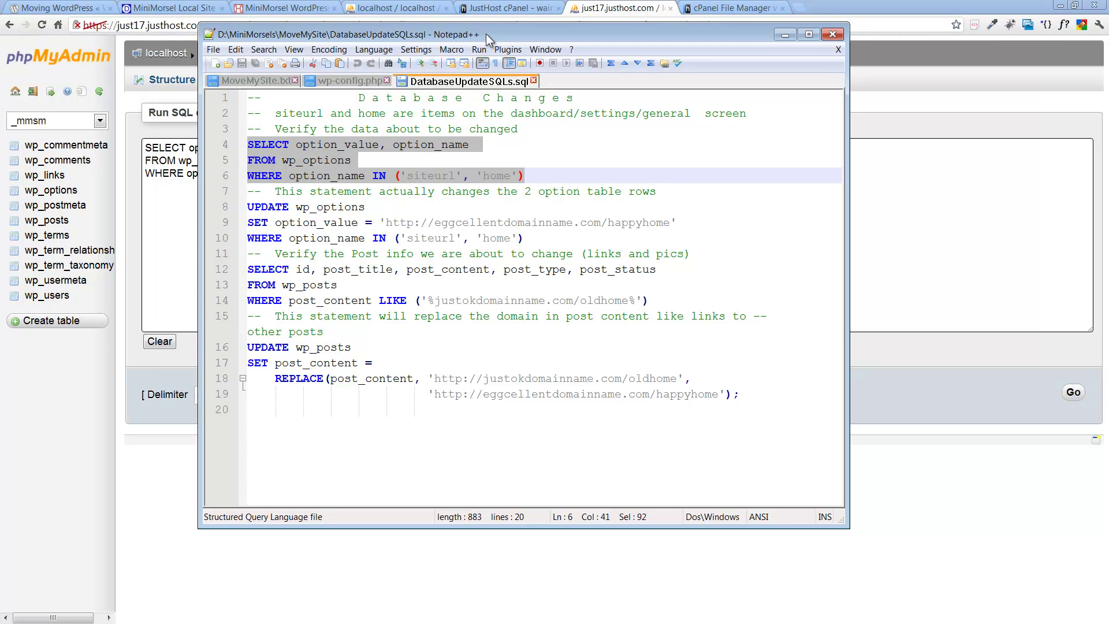
left_click(784, 34)
left_click(1074, 392)
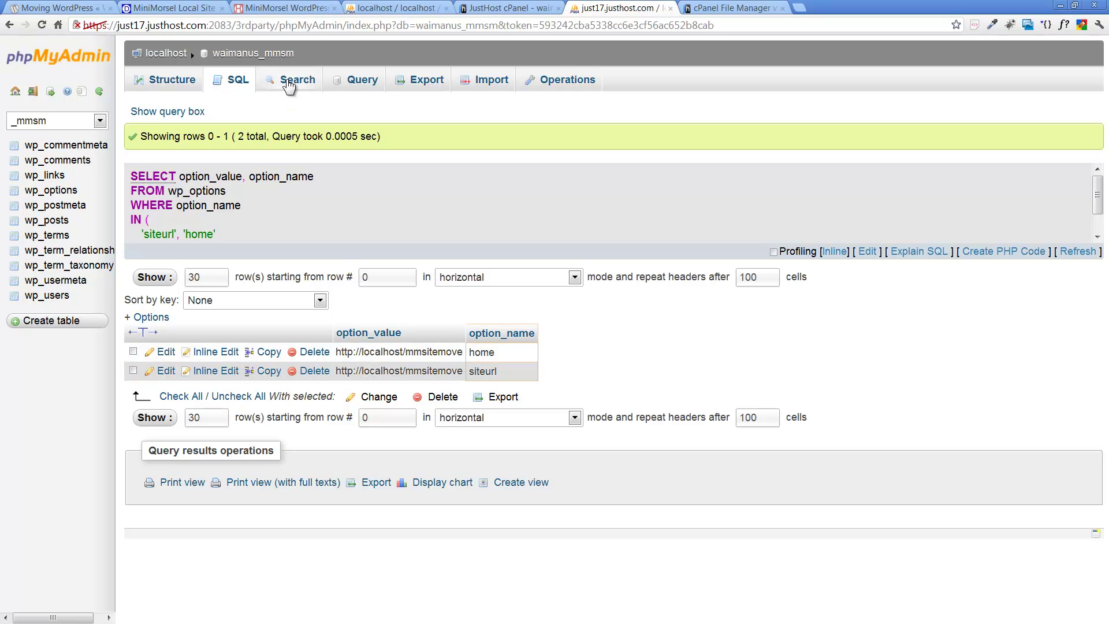
left_click(236, 83)
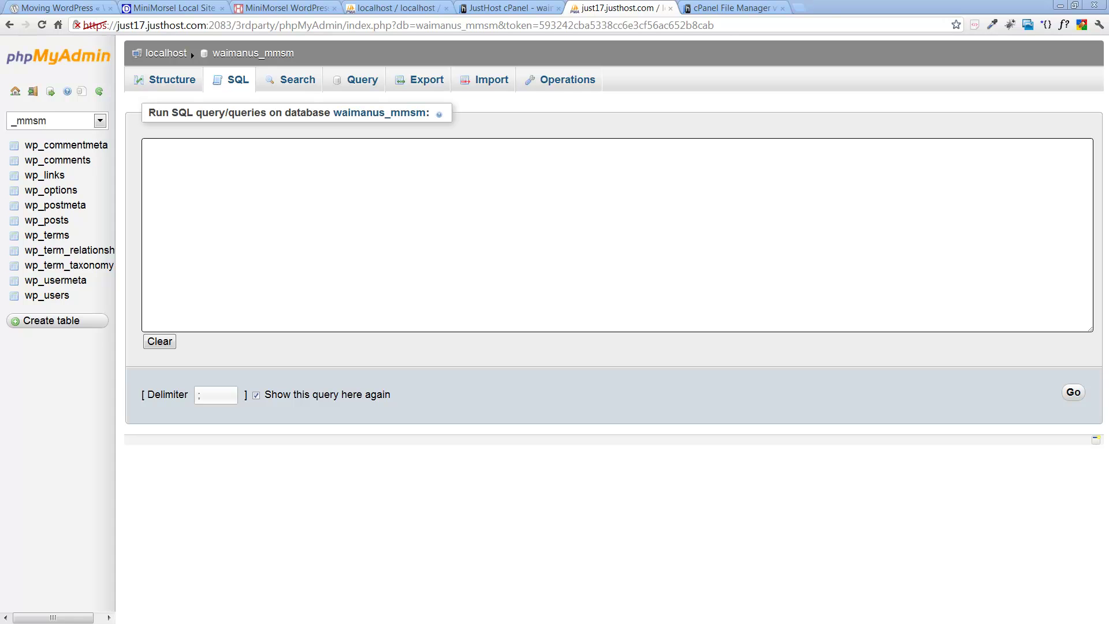
left_click_drag(1108, 231, 708, 63)
left_click(196, 156)
type("UPDATE wp_options SET option_value = 'http://eggcellentdomainname.com/happyhome' WHERE option_name IN ('siteurl', 'home')")
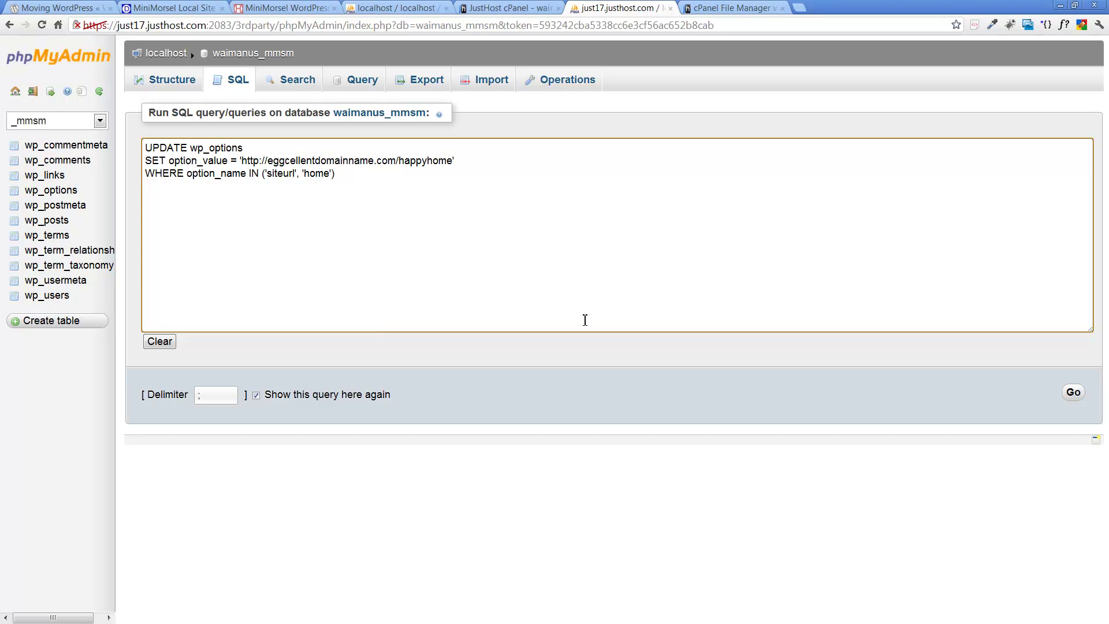
key("Delete")
key("Delete")
key("Delete")
key("Delete")
key("Delete")
key("Delete")
key("Delete")
key("Delete")
key("Delete")
key("Delete")
key("Delete")
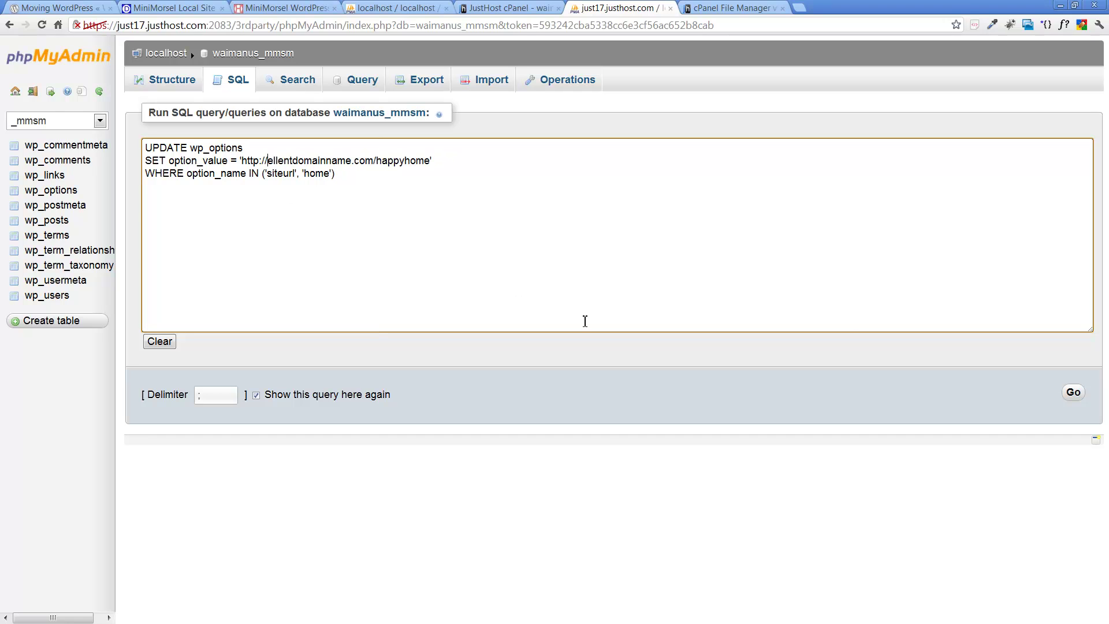
key("Delete")
key("Delete")
key("Delete")
key("Delete")
key("Delete")
key("Delete")
key("Delete")
key("Delete")
key("Delete")
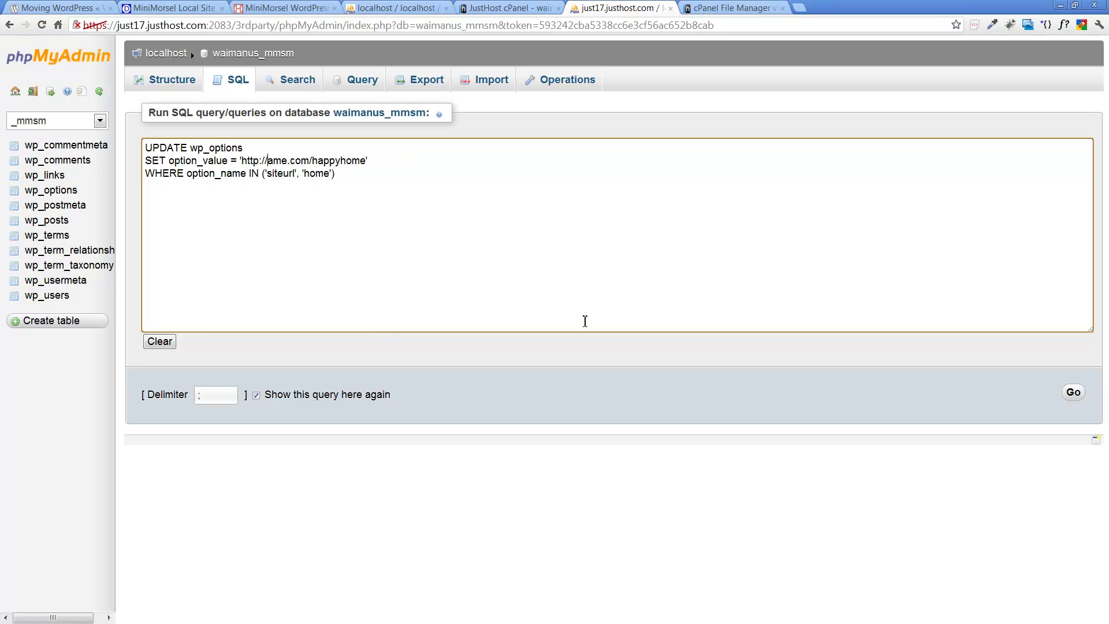
type("waimanusol")
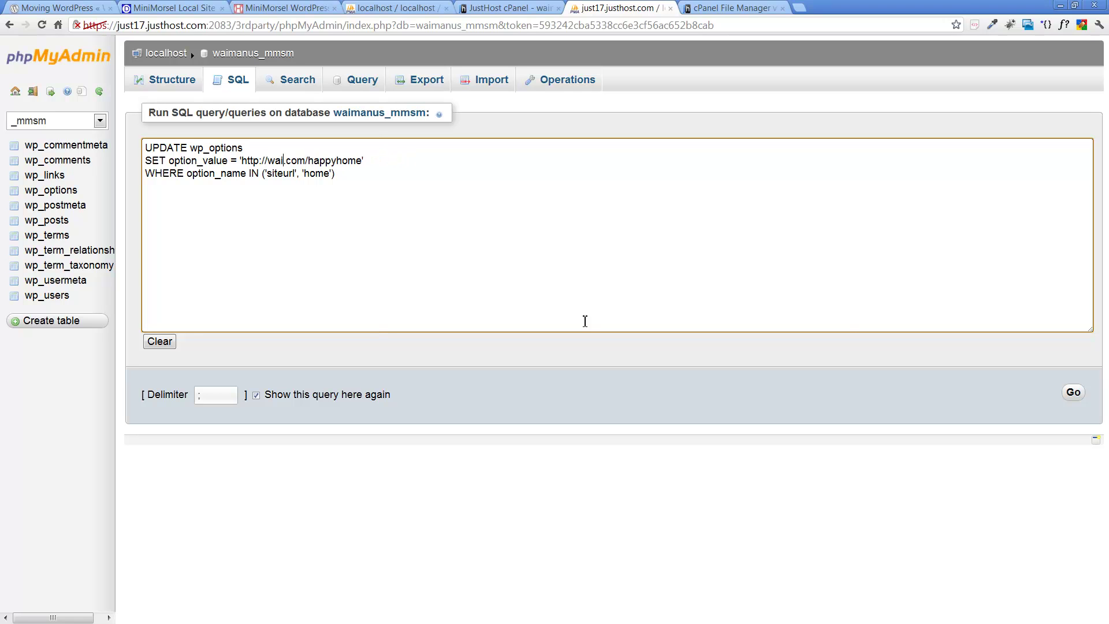
type("ution")
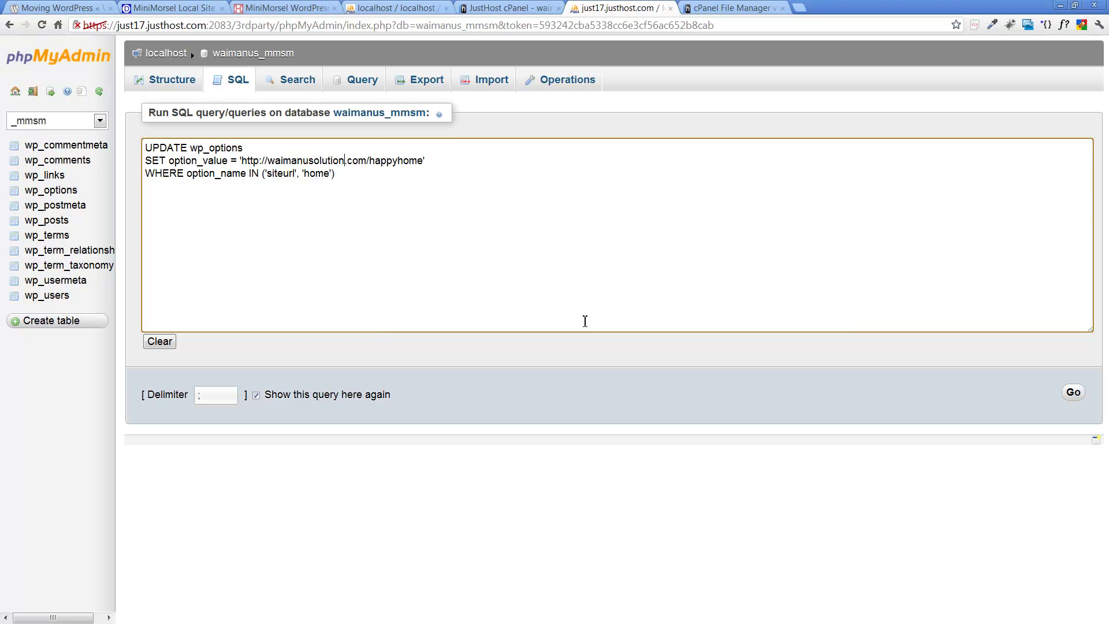
type("s")
key("Delete")
key("Delete")
key("Delete")
key("Delete")
key("Delete")
key("Delete")
key("Delete")
key("Delete")
key("Delete")
key("Delete")
type("mmsitemove")
left_click(1073, 393)
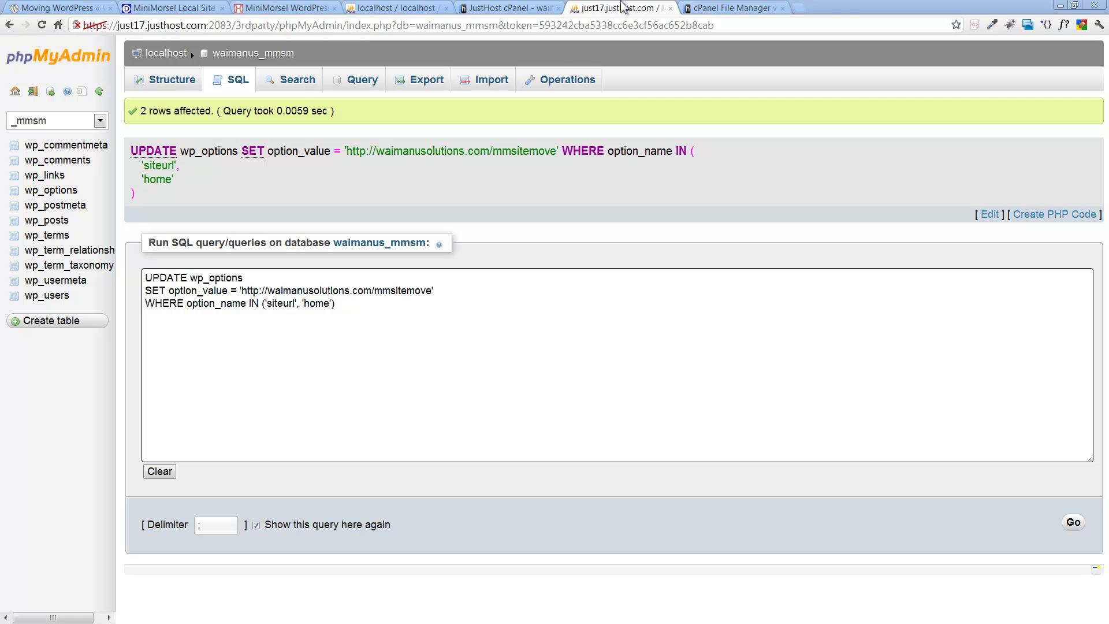
left_click(225, 81)
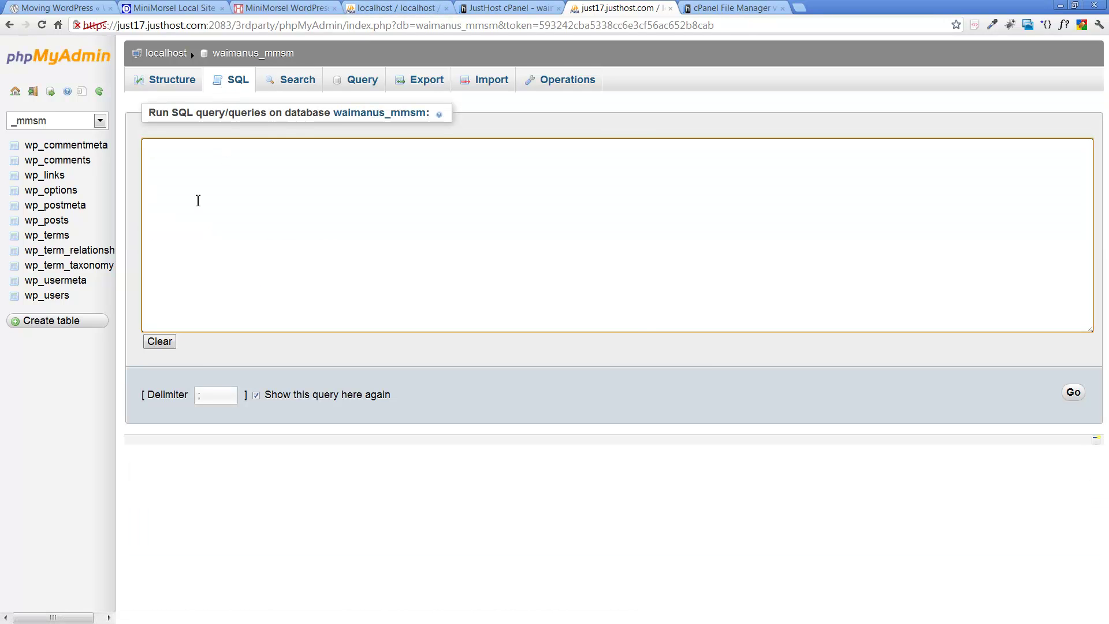
Step: Run the SELECT on wp_options to confirm siteurl and home hold the mmsitemove address
key("ctrl+v")
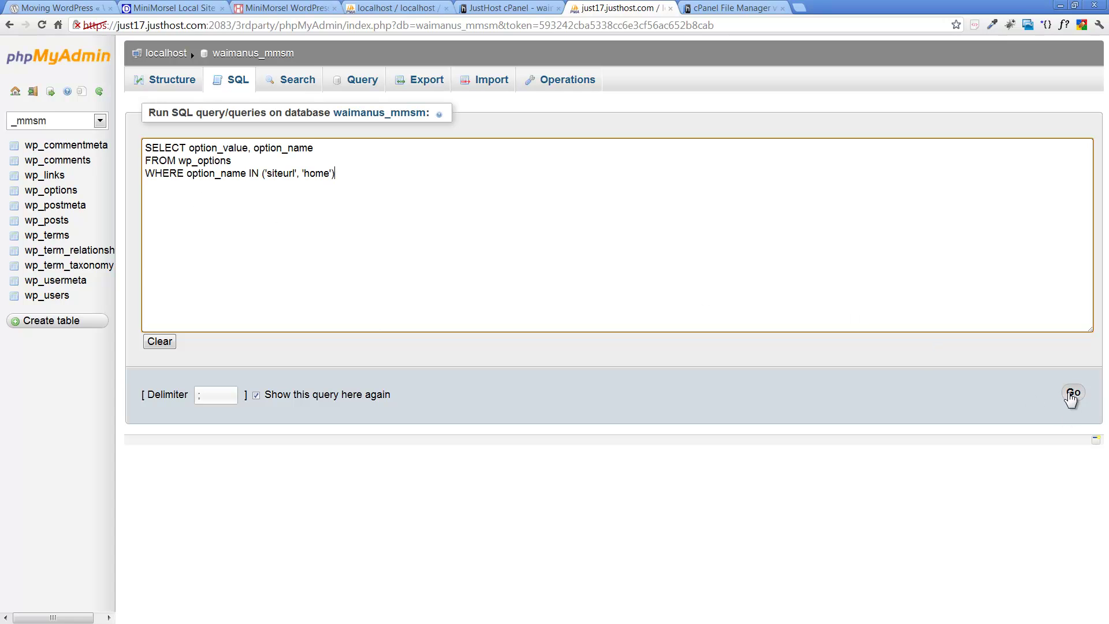
left_click(1073, 395)
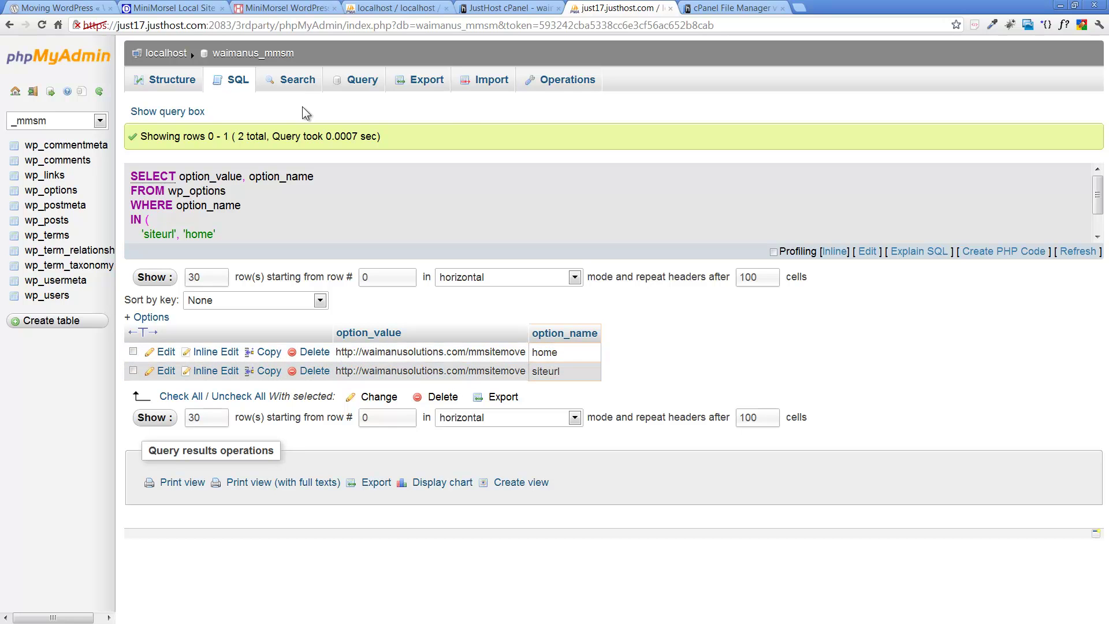
left_click(231, 81)
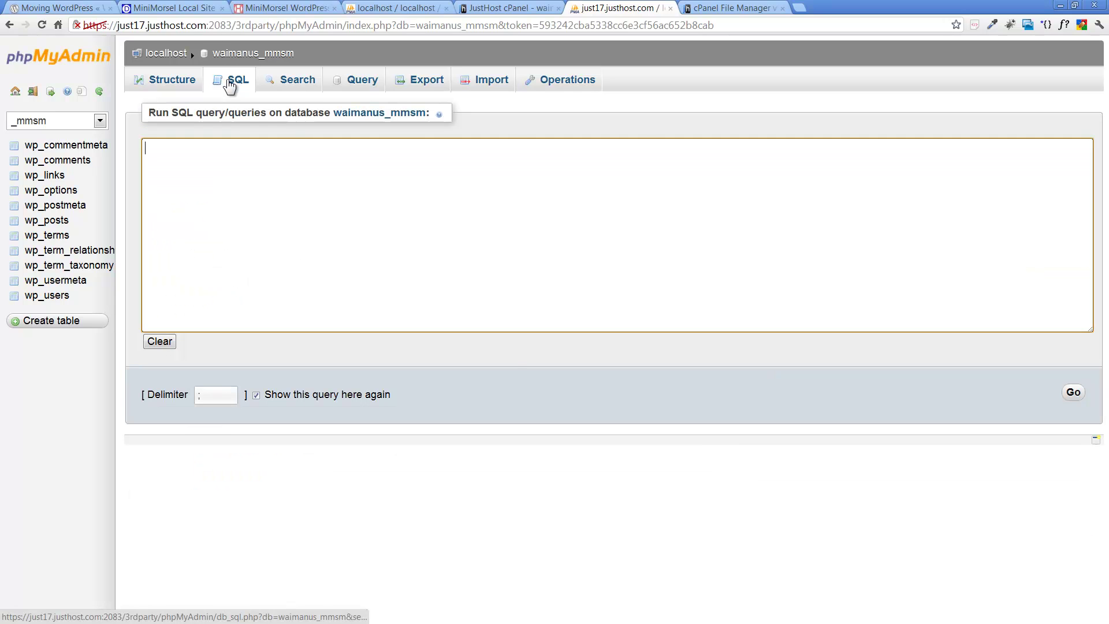
Step: Select the wp_posts verification query in the SQL script, then view the local MiniMorsel site
left_click_drag(1108, 44, 450, 45)
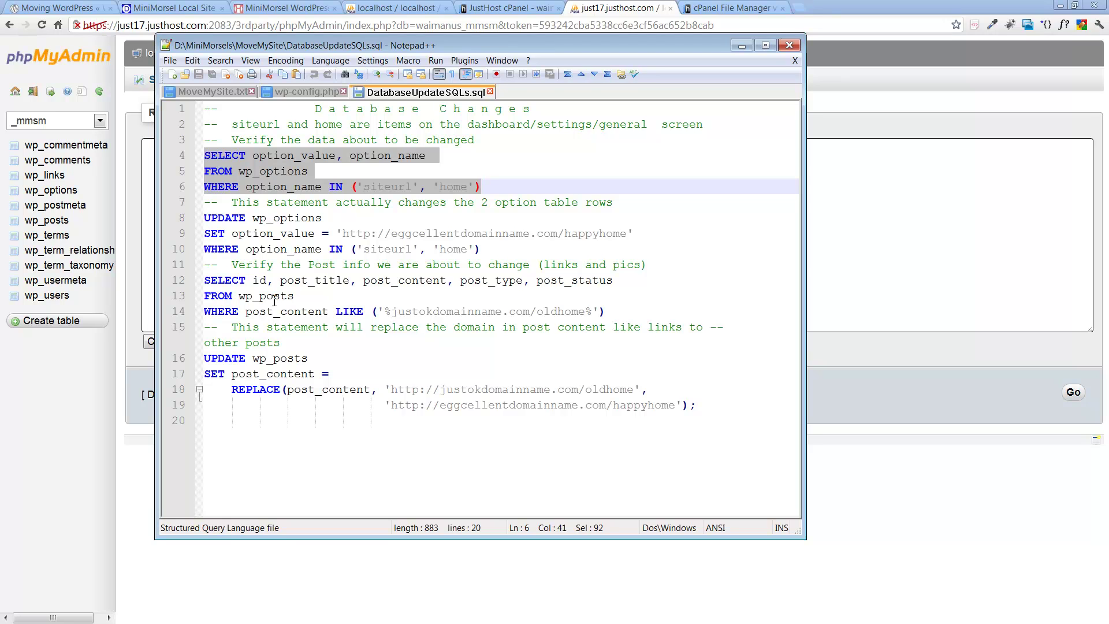
left_click(260, 233)
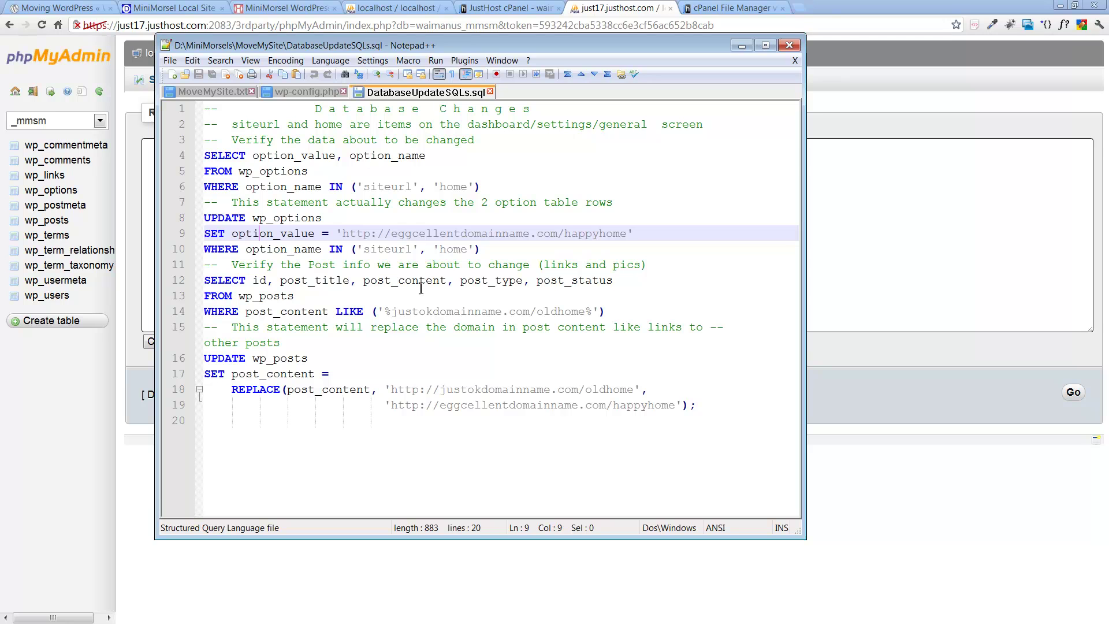
left_click_drag(207, 283, 638, 316)
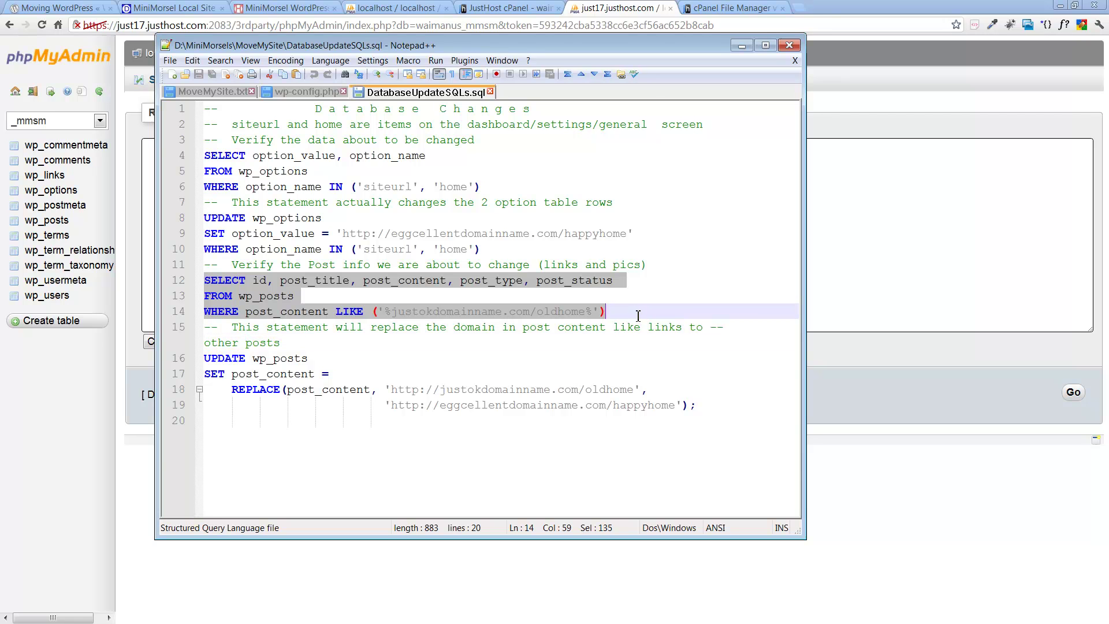
left_click(170, 8)
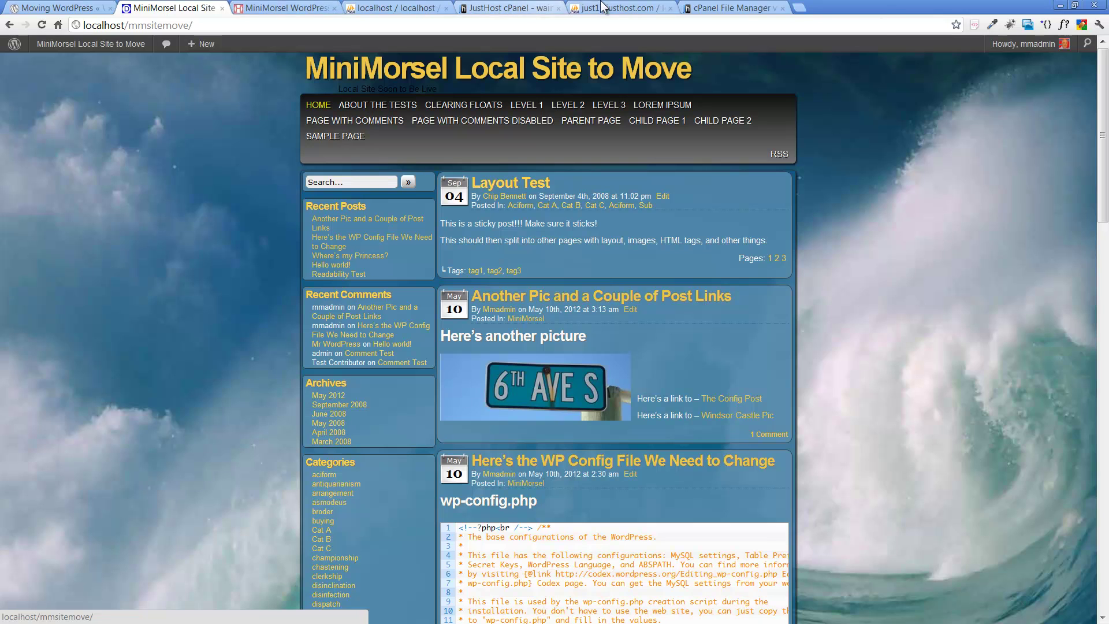
Step: Copy the wp_posts verification SELECT from the script notes into phpMyAdmin's SQL box
left_click(725, 8)
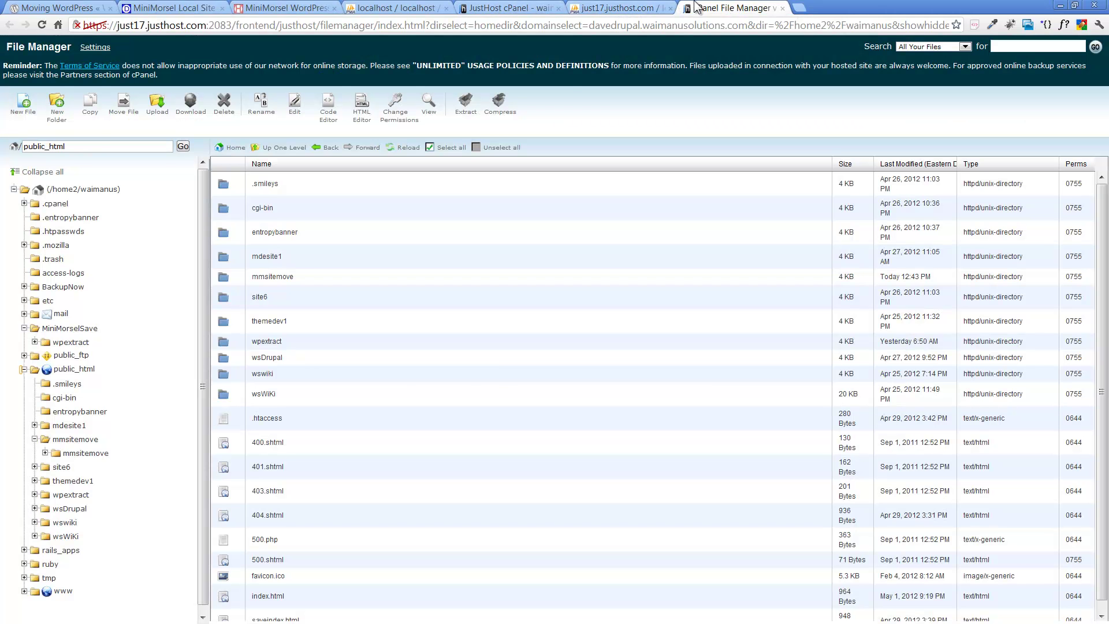
left_click(619, 8)
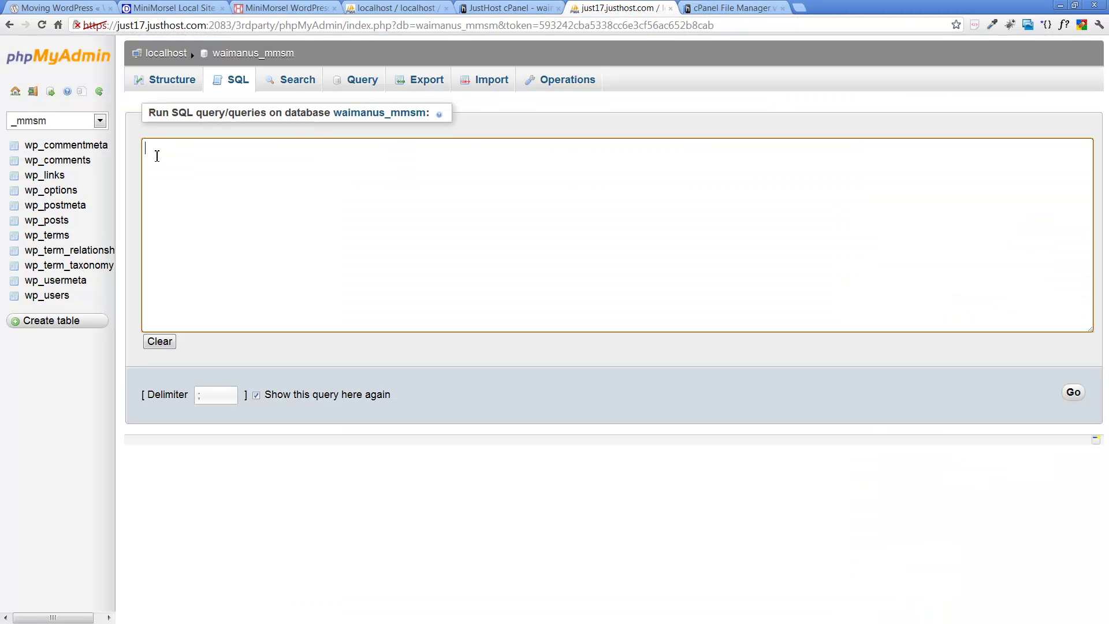
key("alt+Tab")
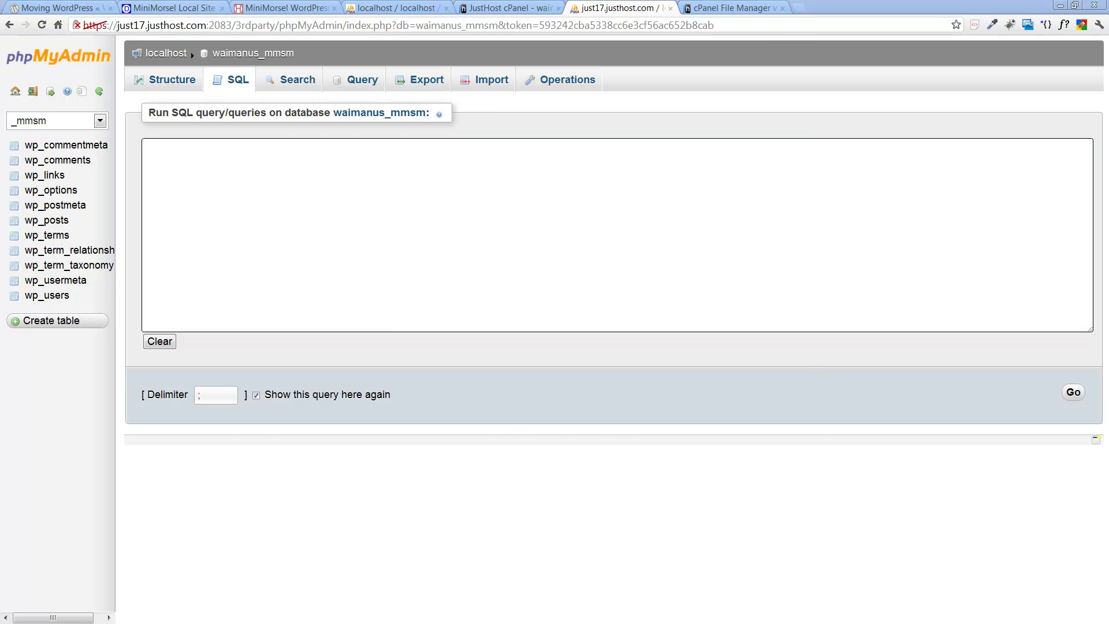
right_click(238, 292)
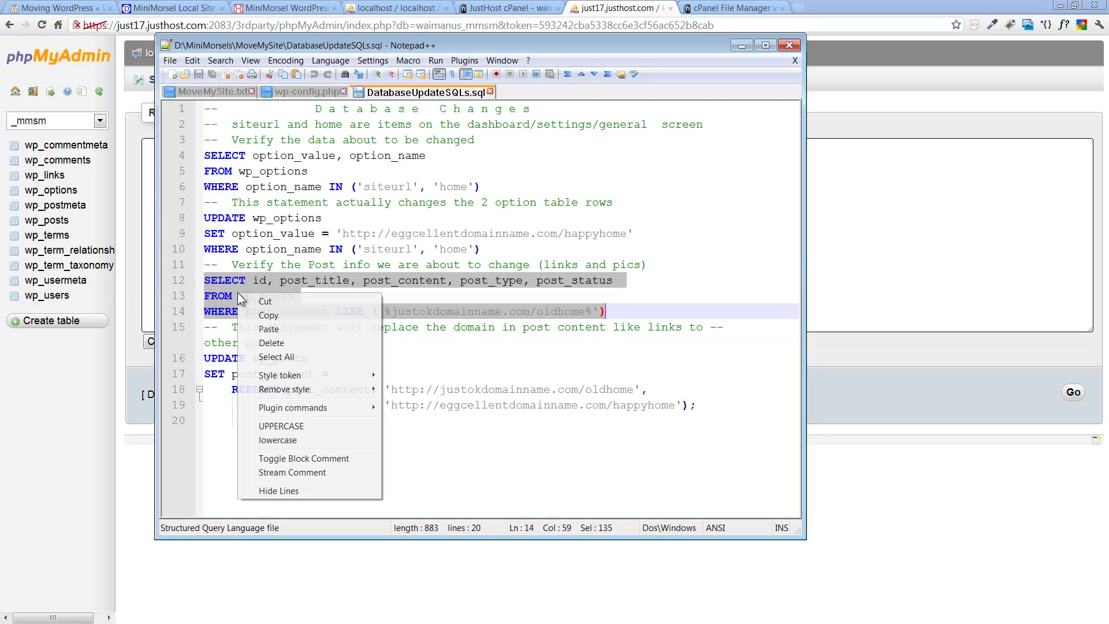
left_click(271, 315)
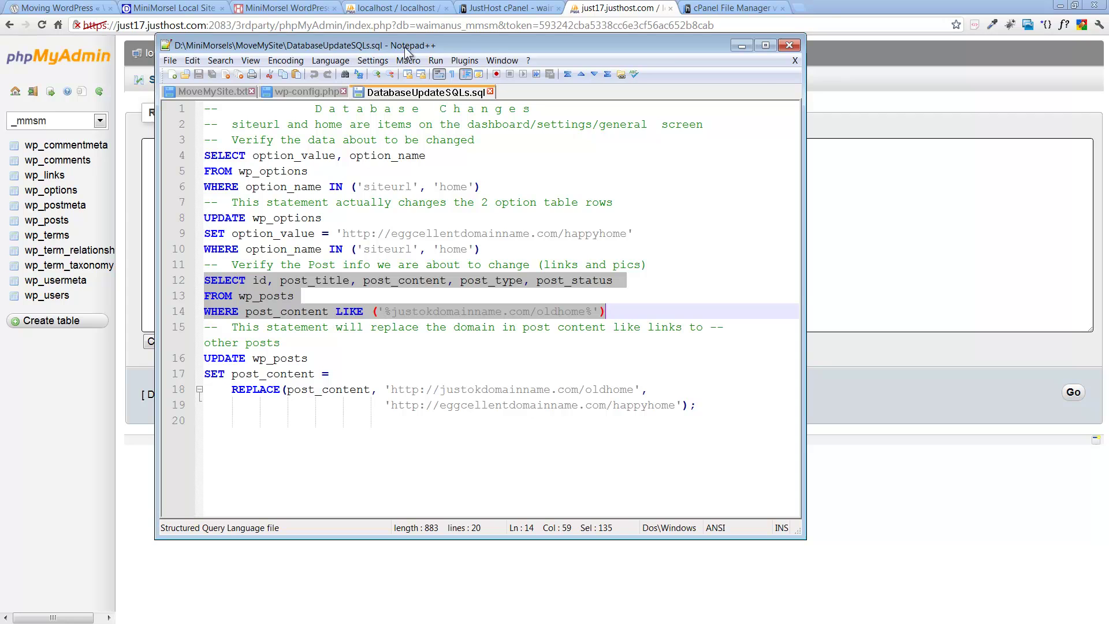
key("alt+Tab")
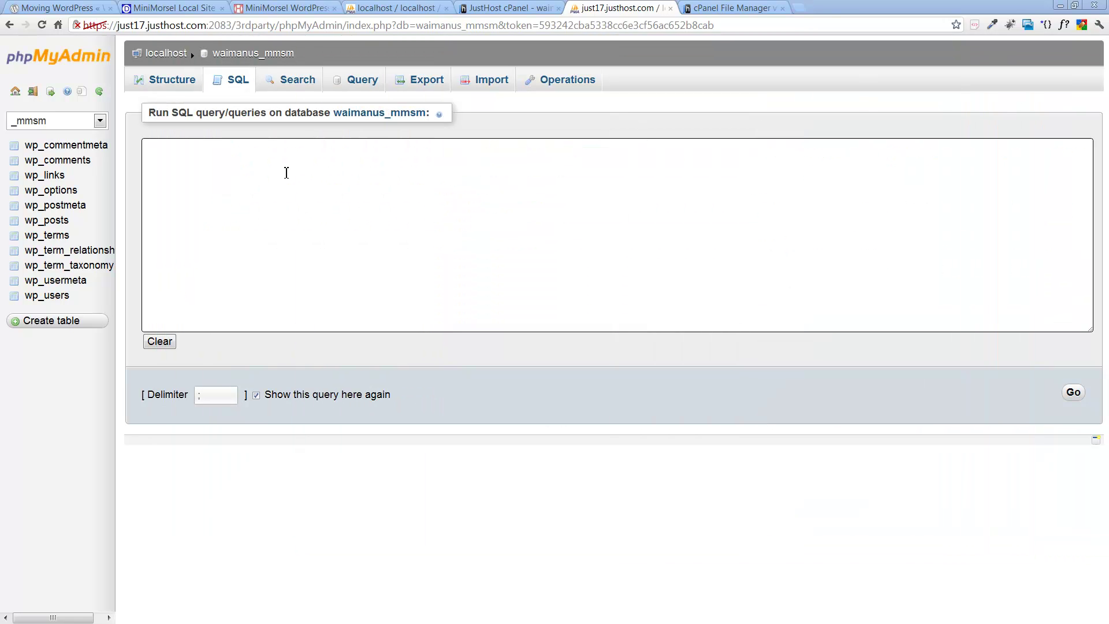
right_click(286, 155)
left_click(325, 232)
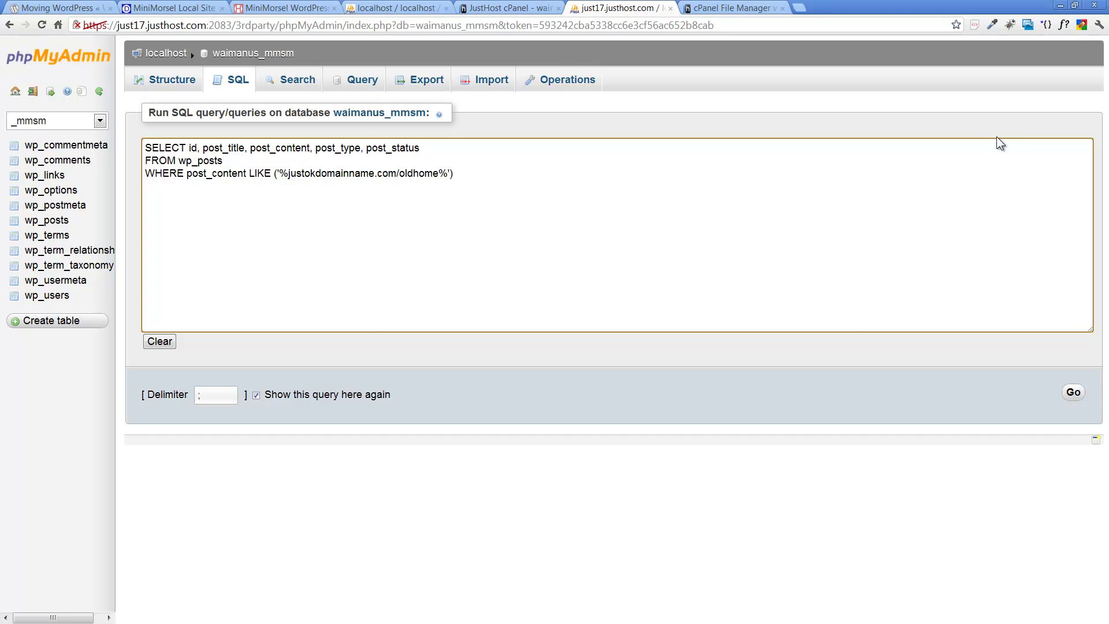
Step: Change the LIKE pattern to '%localhost/mmsitemove%' and run the query
type("local")
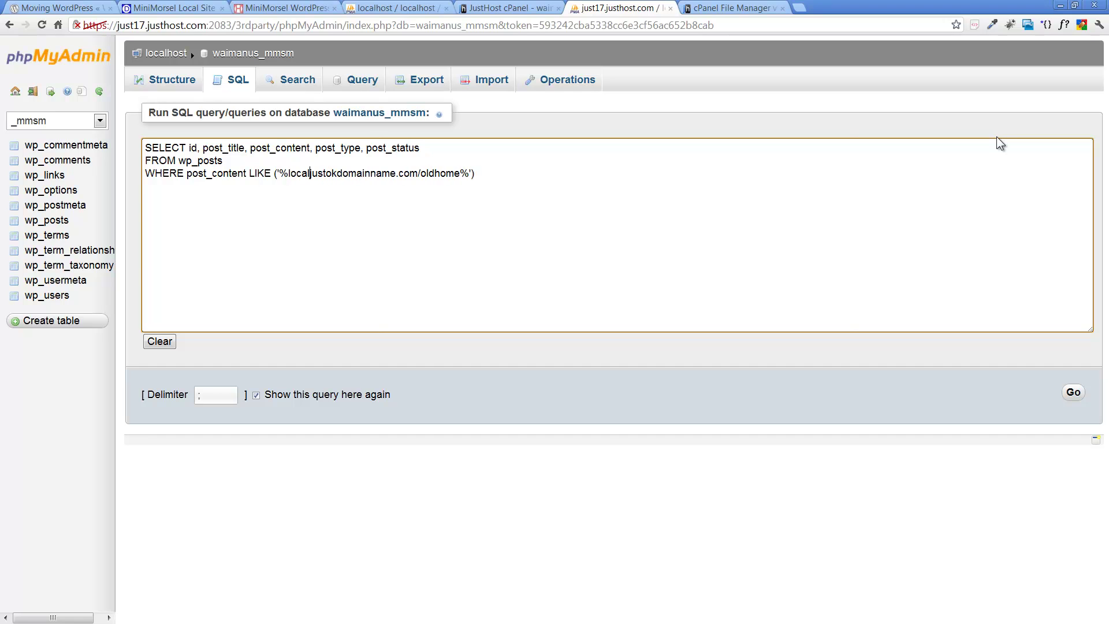
type("host")
type("/mmsite")
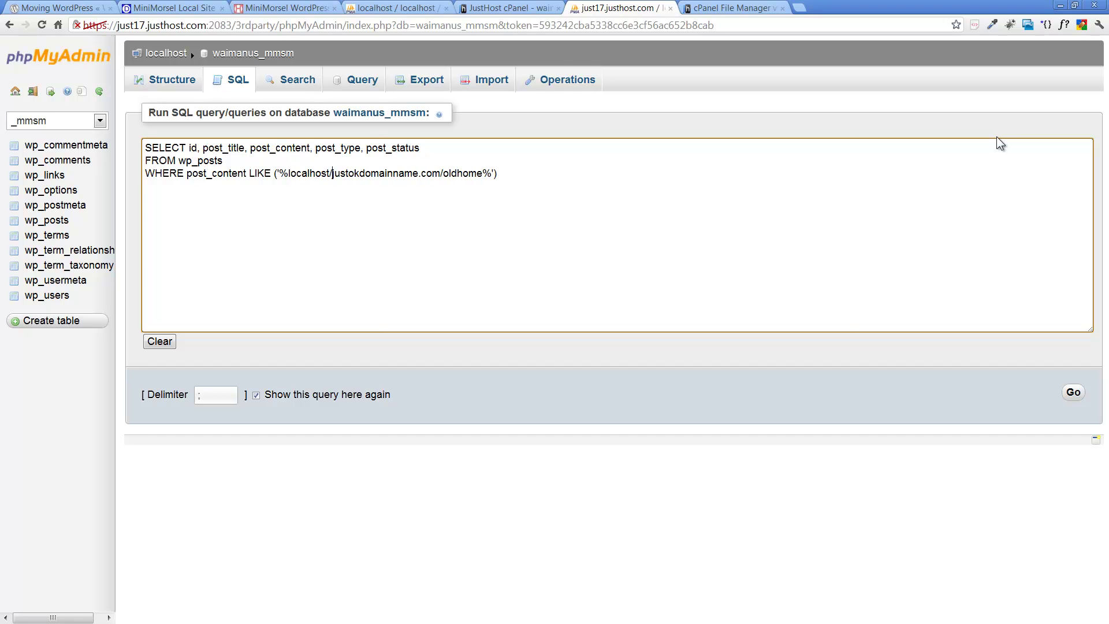
key("Delete")
key("Delete")
key("Delete")
key("Delete")
key("Delete")
key("Delete")
type("move")
key("Delete")
key("Delete")
key("Delete")
key("Delete")
key("Delete")
key("Delete")
key("Delete")
key("Delete")
key("Delete")
key("Delete")
key("Delete")
key("Delete")
key("Delete")
key("Delete")
key("Delete")
key("Delete")
key("Delete")
key("Delete")
key("Delete")
key("Delete")
key("Delete")
key("Delete")
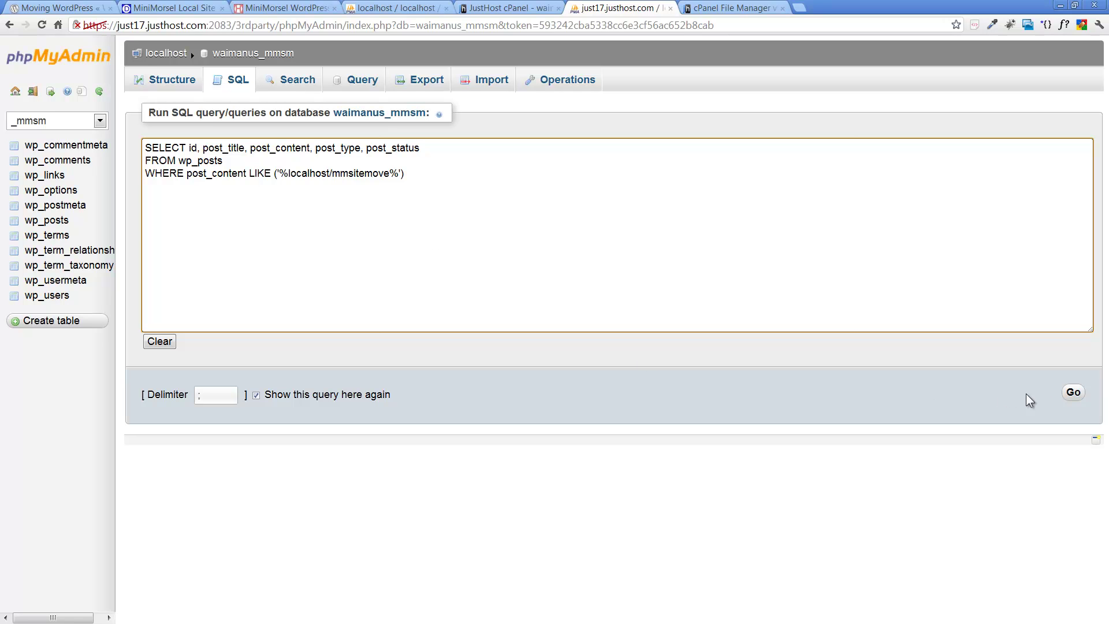
left_click(1073, 392)
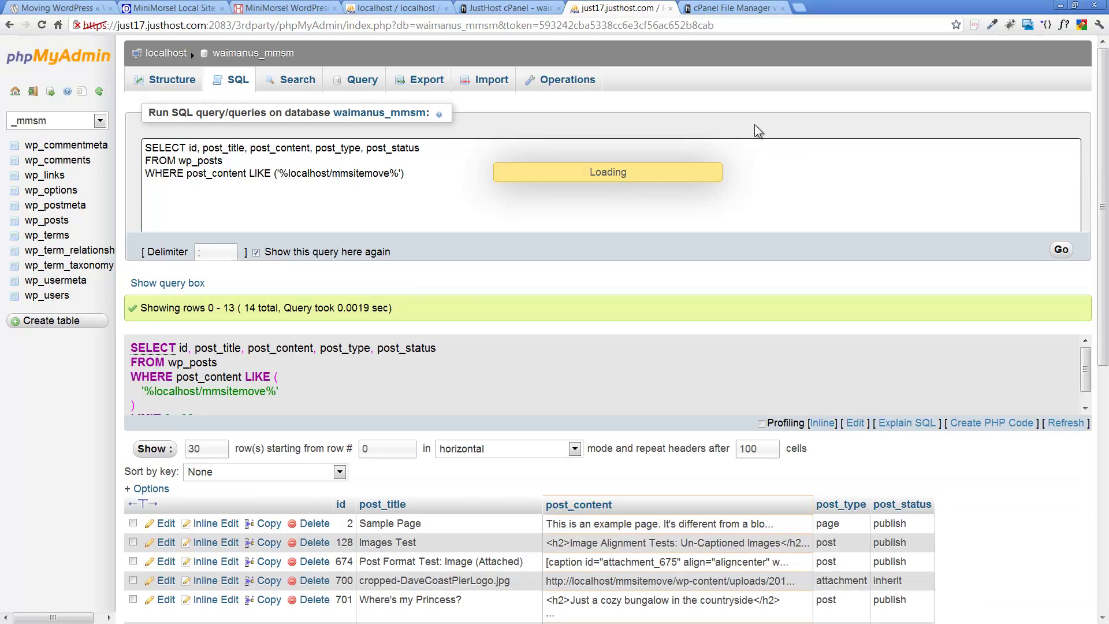
Step: Scroll through the 14 wp_posts rows still containing localhost/mmsitemove
scroll(545, 214, "down", 5)
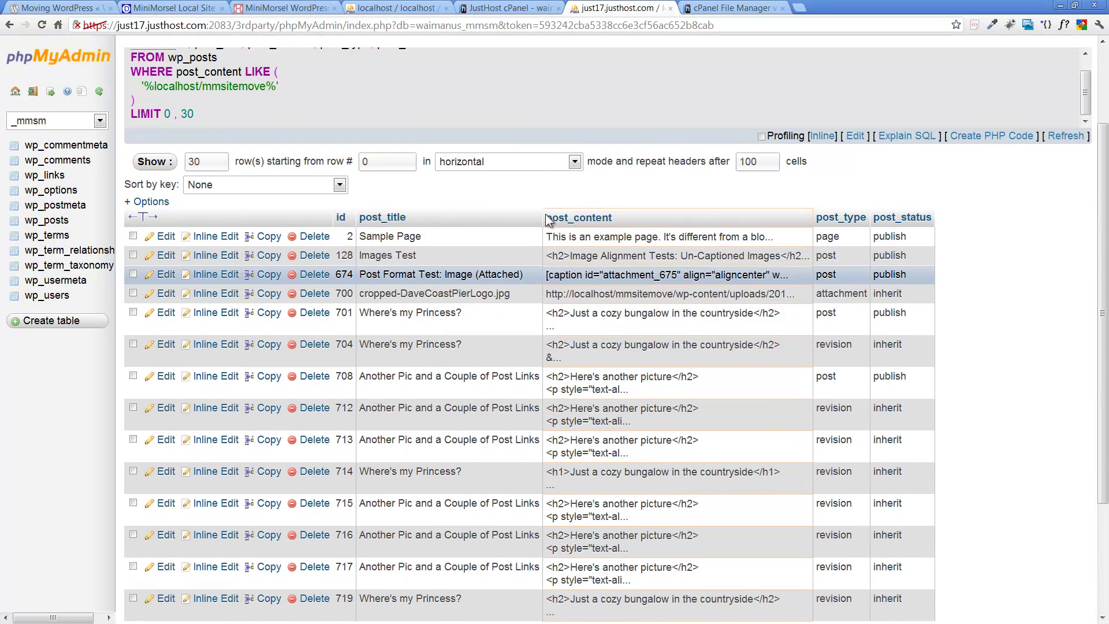
scroll(545, 213, "up", 3)
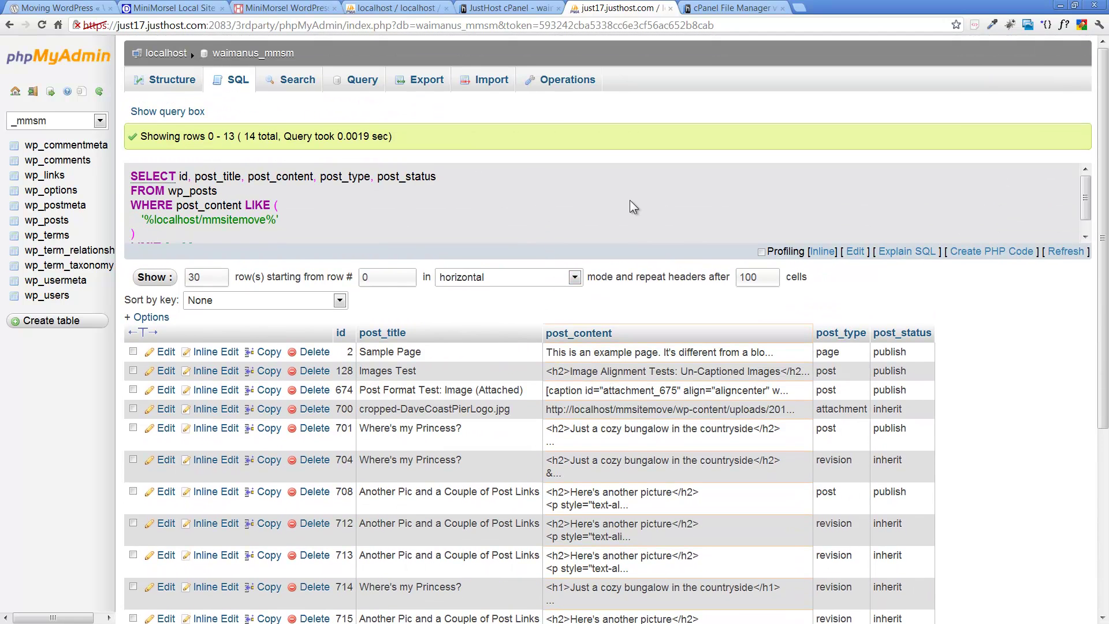
scroll(629, 202, "down", 3)
scroll(630, 203, "up", 3)
scroll(537, 223, "down", 5)
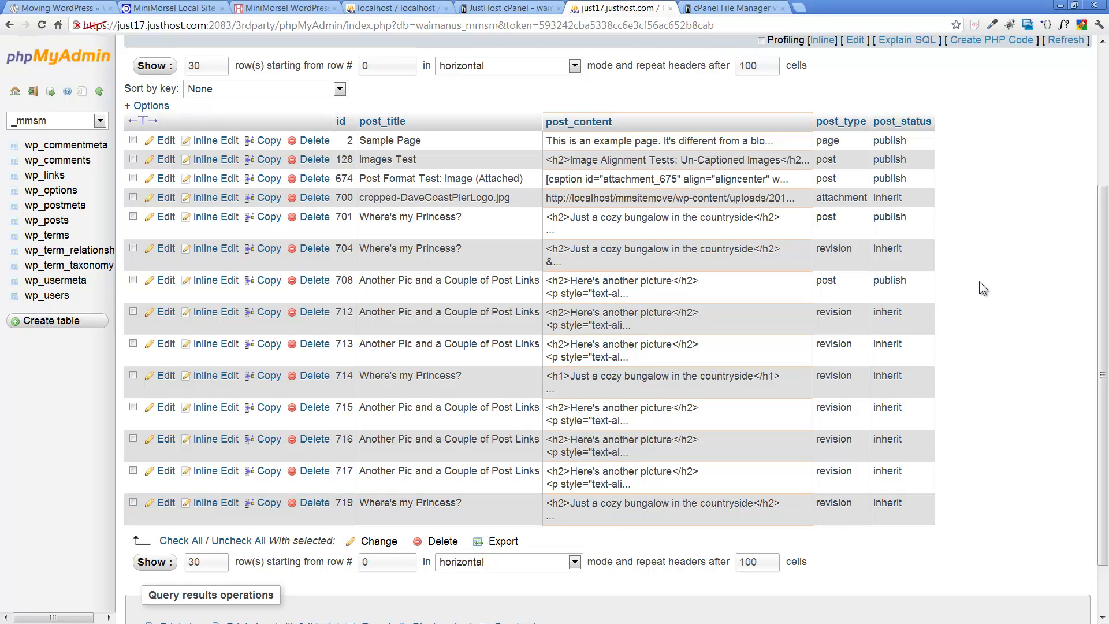
scroll(979, 282, "up", 2)
scroll(979, 282, "up", 3)
scroll(979, 282, "down", 1)
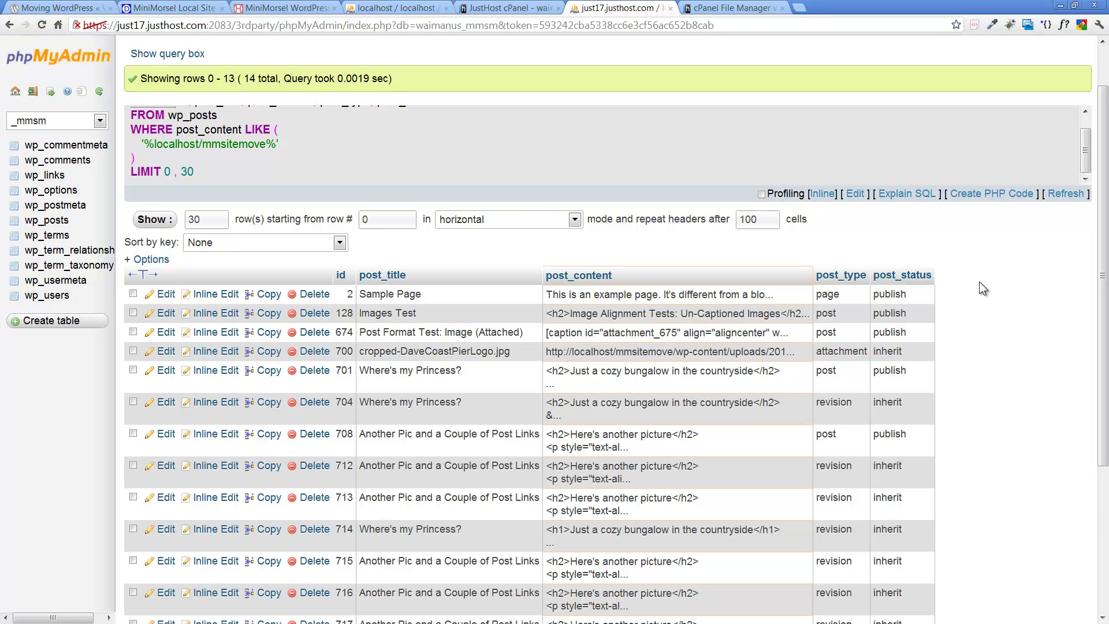
scroll(980, 282, "up", 1)
scroll(979, 282, "down", 4)
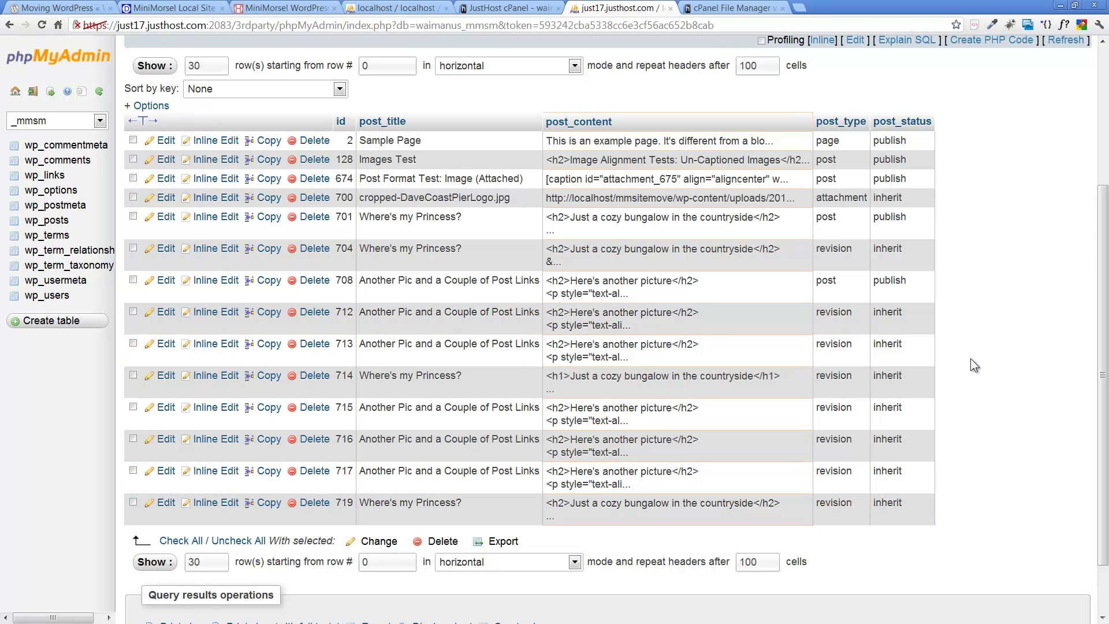
scroll(1002, 345, "up", 3)
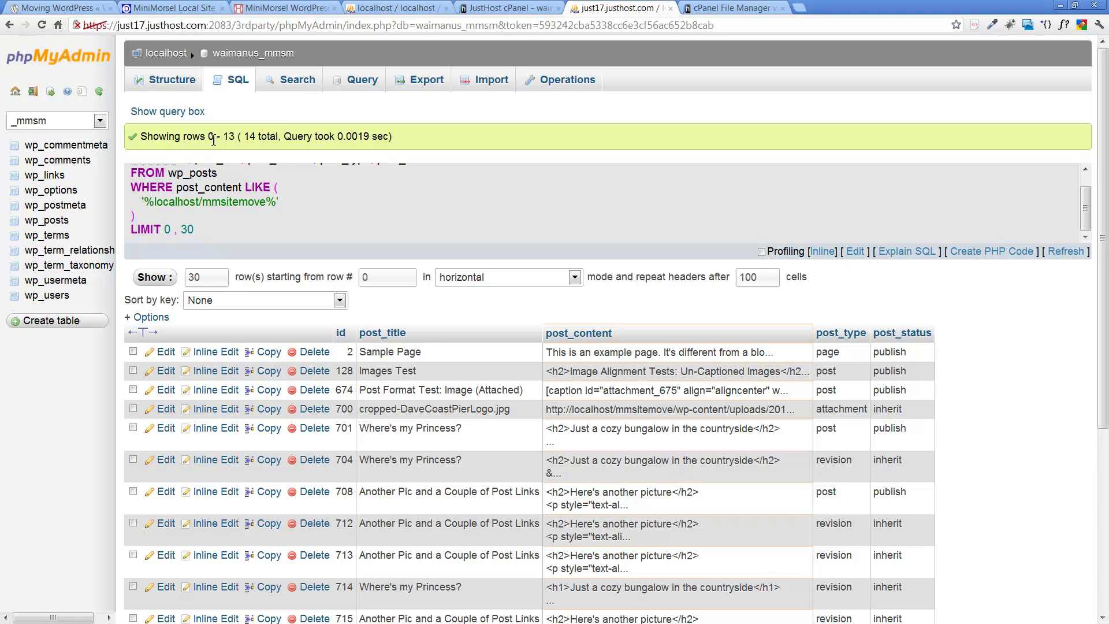
left_click(234, 83)
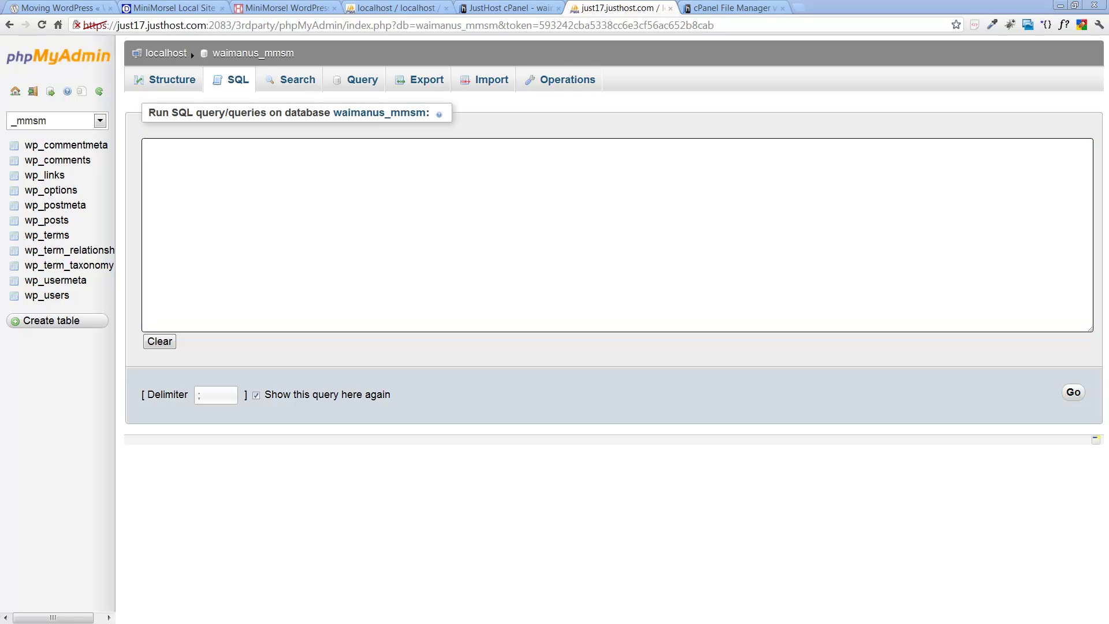
Step: Paste the wp_posts REPLACE update statement from the notes into the empty SQL box
key("alt+Tab")
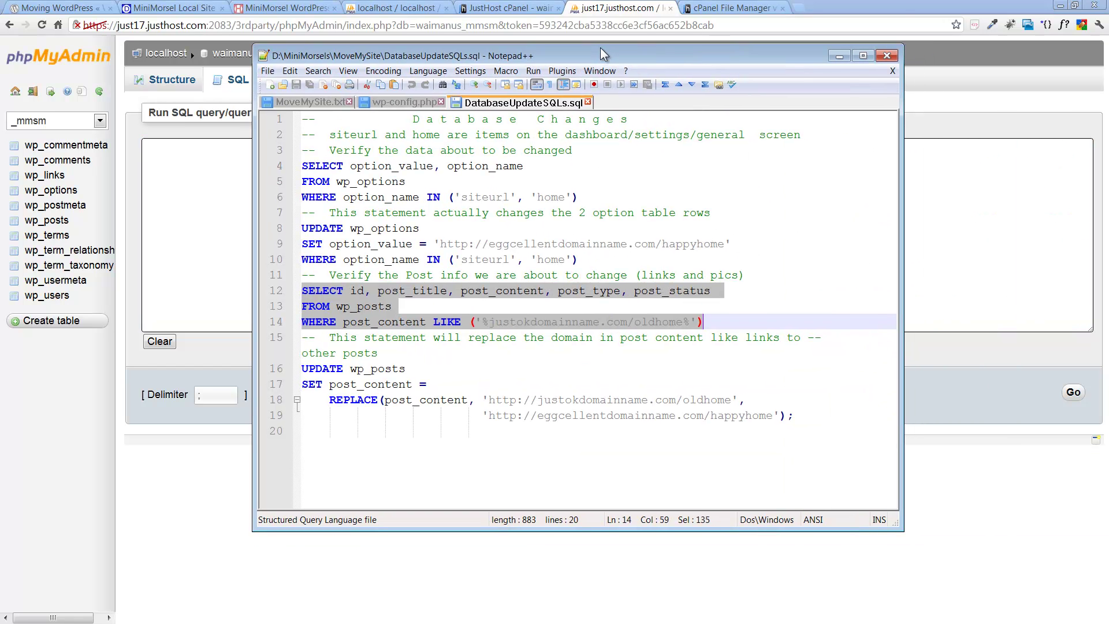
left_click_drag(303, 364, 666, 412)
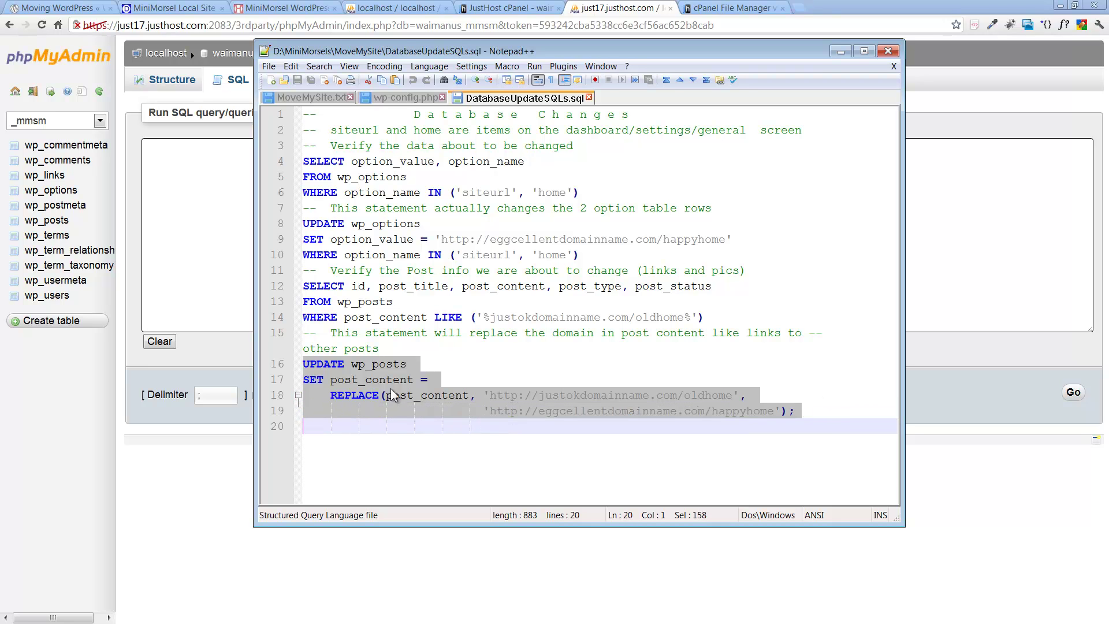
left_click_drag(566, 40, 1108, 41)
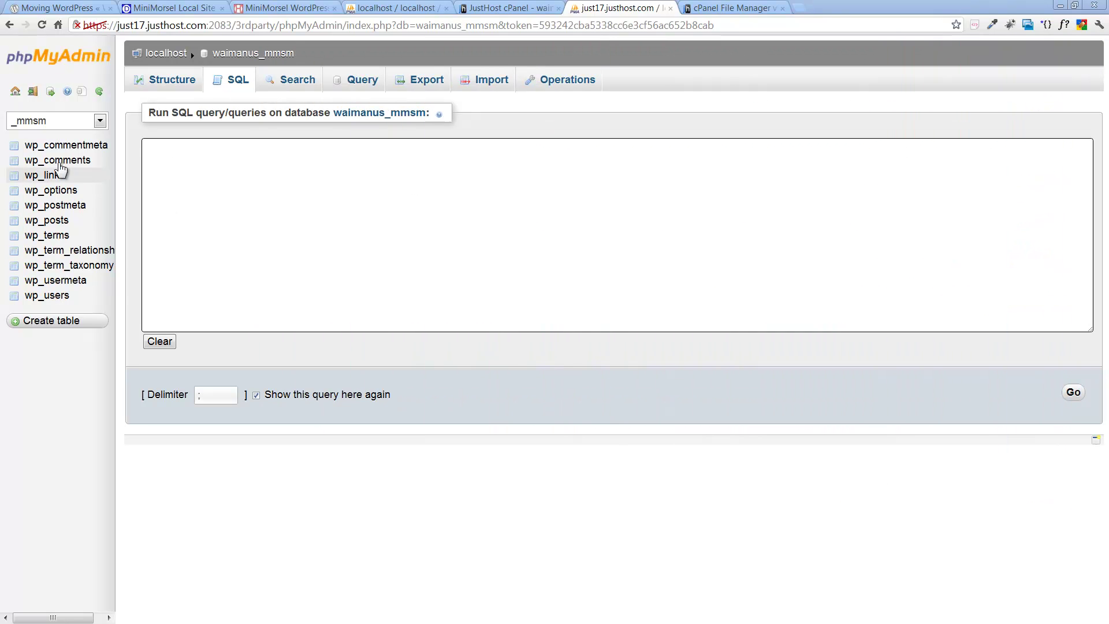
left_click(174, 152)
key("ctrl+v")
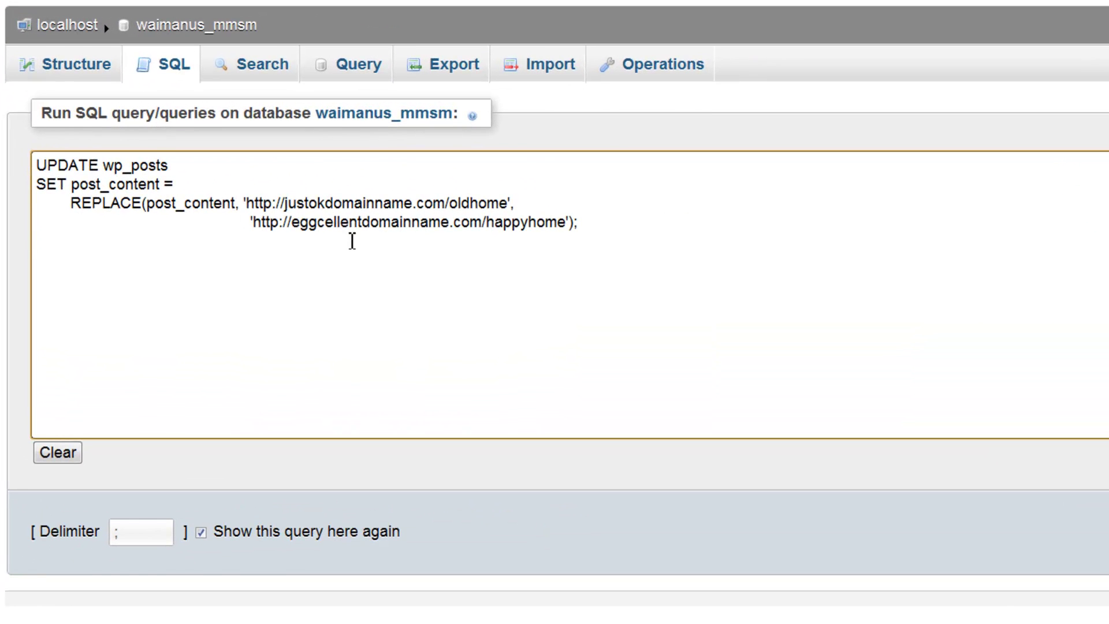
left_click(282, 202)
key("Delete")
key("Delete")
key("Delete")
key("Delete")
key("Delete")
key("Delete")
key("Delete")
key("Delete")
key("Delete")
key("Delete")
key("Delete")
key("Delete")
key("Delete")
key("Delete")
key("Delete")
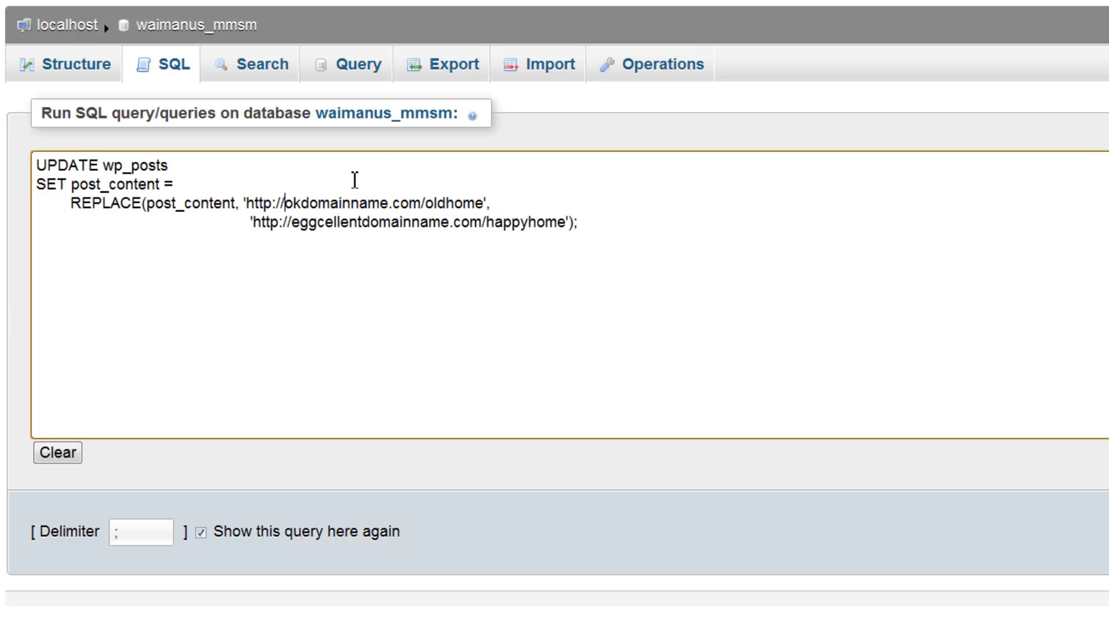
key("Delete")
key("Delete")
key("Delete")
key("Delete")
key("Delete")
key("Delete")
key("Delete")
key("Delete")
key("Delete")
key("Delete")
key("Delete")
key("Delete")
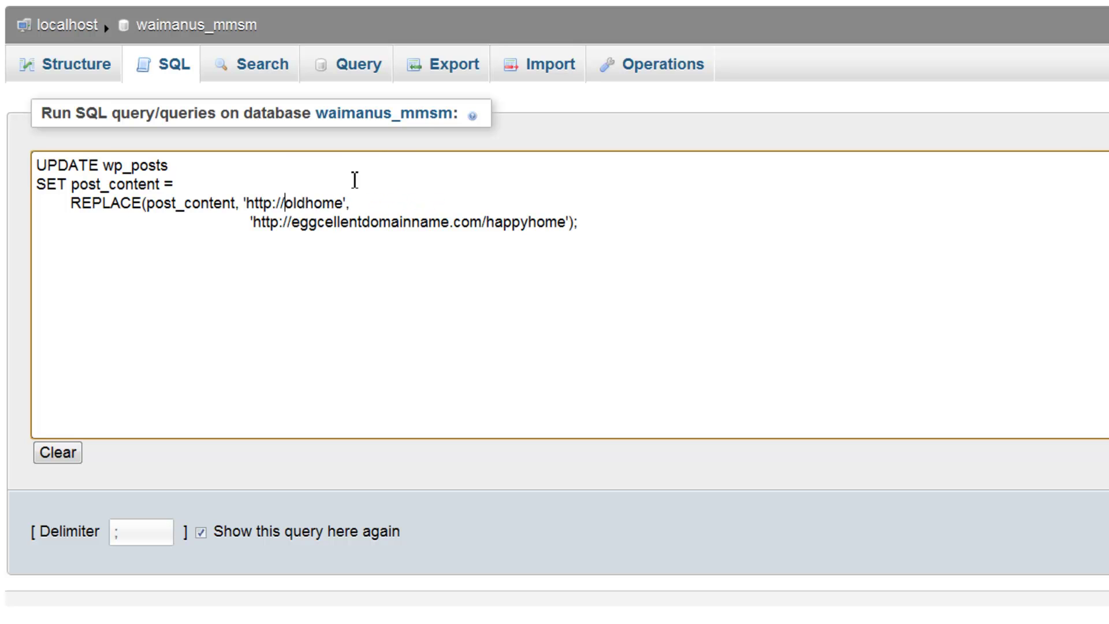
key("Delete")
type("localhos")
type("t")
type("/m")
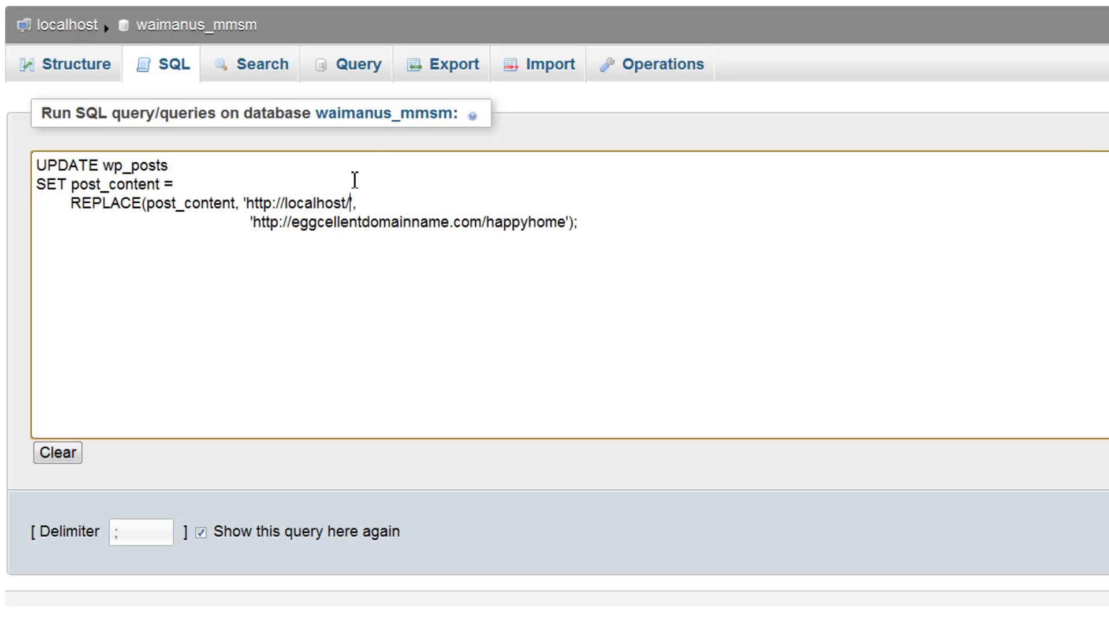
type("msitemove")
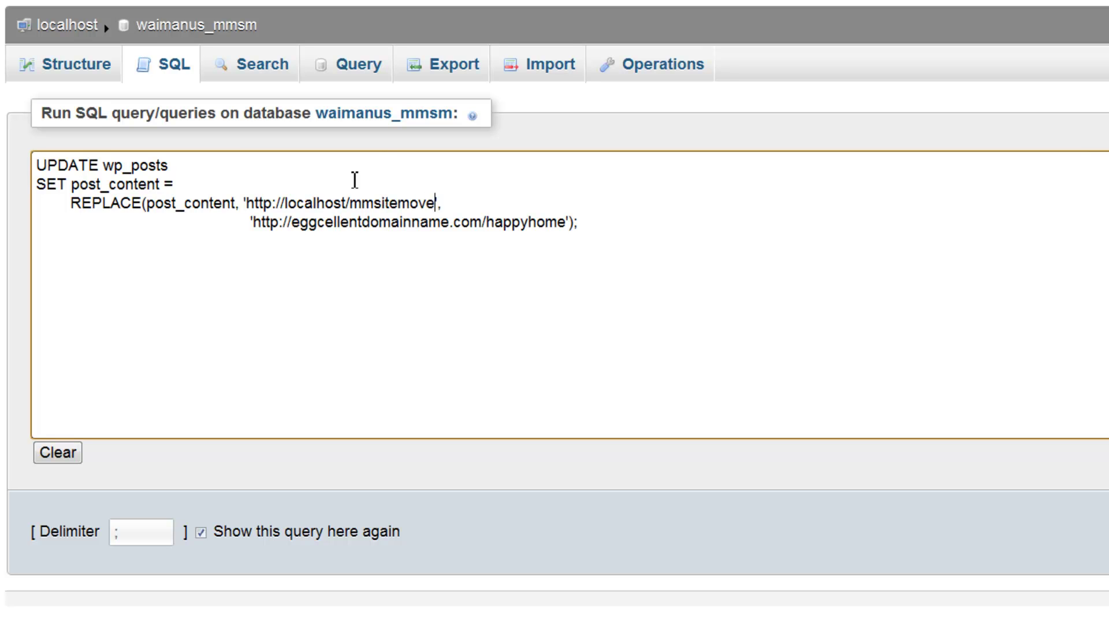
key("Left")
key("Left")
key("Left")
key("Left")
key("Left")
key("Left")
key("Left")
key("Left")
key("Left")
key("Left")
key("Left")
key("Left")
key("Left")
key("Left")
key("Left")
key("Left")
key("Left")
key("Left")
type("waimanu")
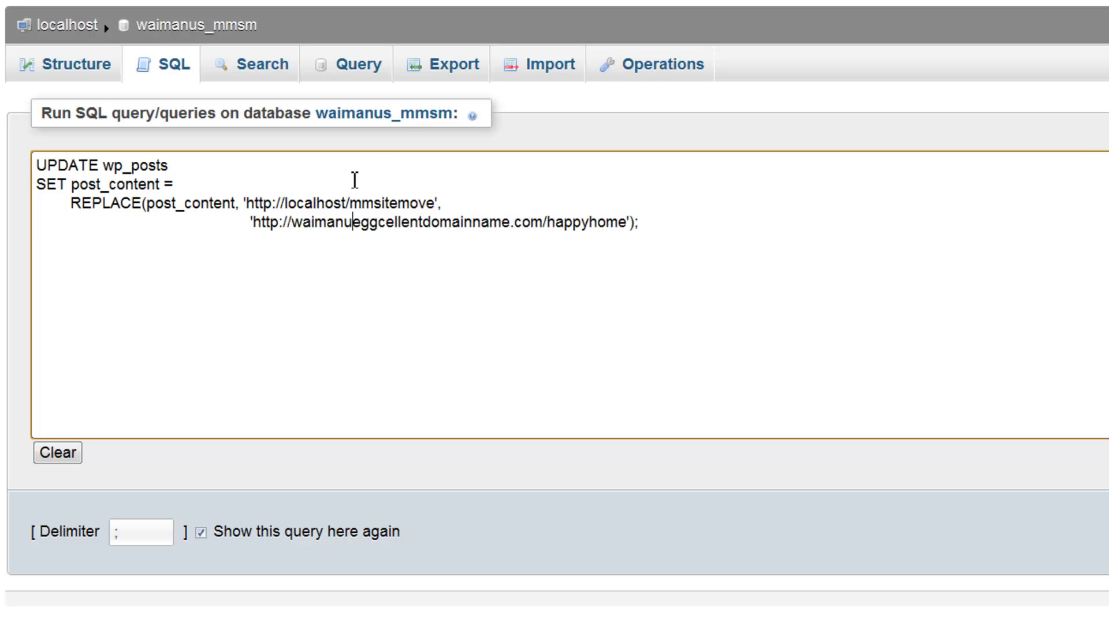
type("solutions")
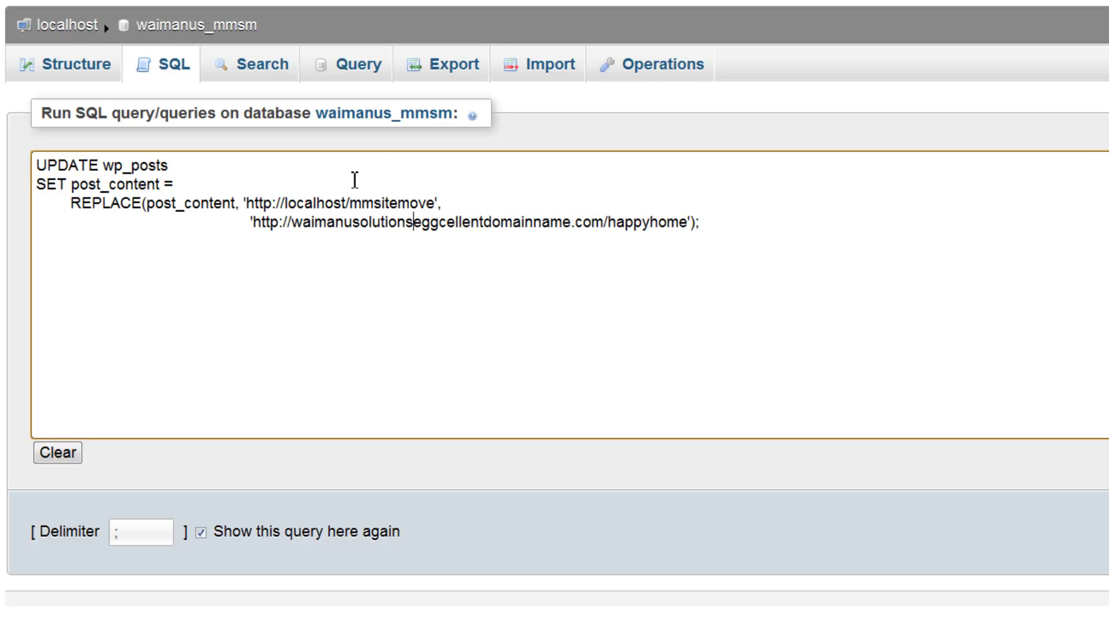
type(".com/")
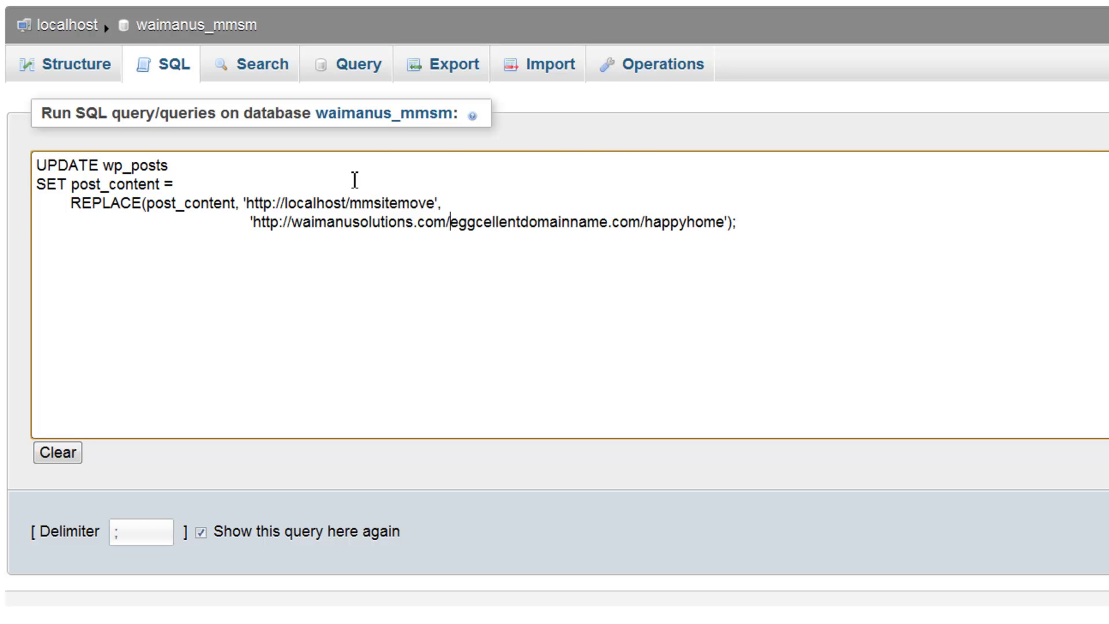
type("mmsitemo")
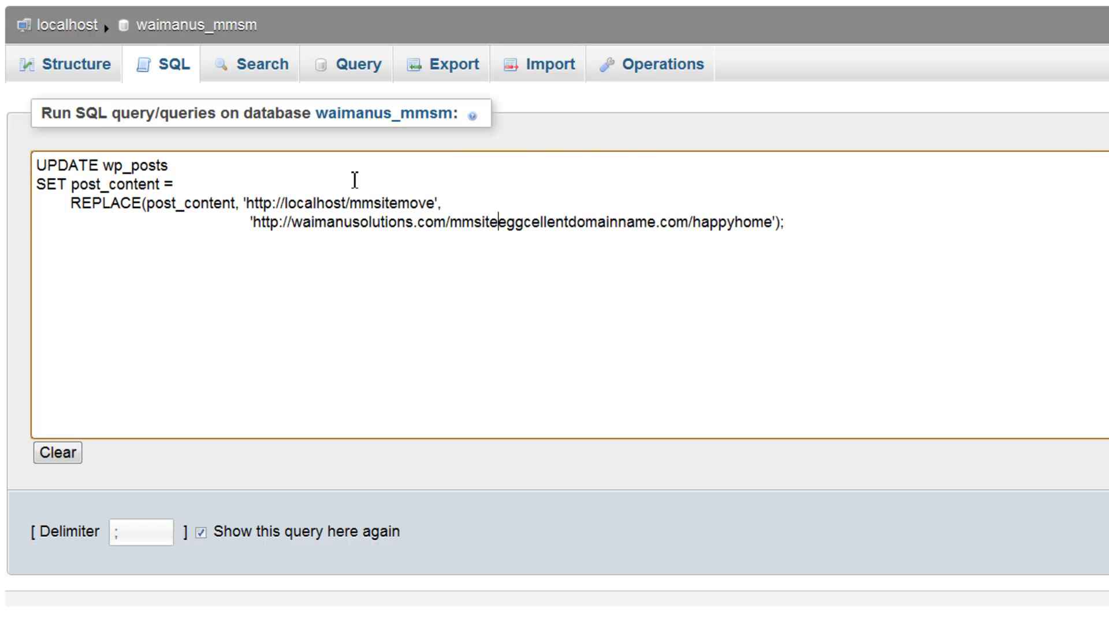
type("ve")
key("Delete")
key("Delete")
key("Delete")
key("Delete")
key("Delete")
key("Delete")
key("Delete")
key("Delete")
key("Delete")
key("Delete")
key("Delete")
key("Delete")
key("Delete")
key("Delete")
key("Delete")
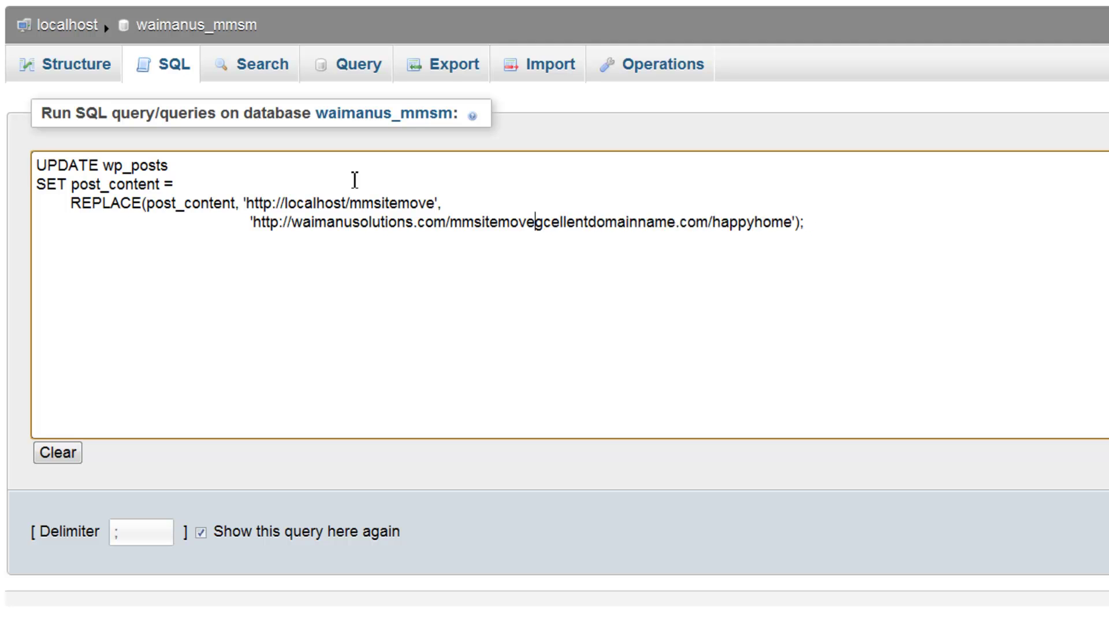
key("Delete")
key("Delete")
key("Delete")
key("Delete")
key("Delete")
key("Delete")
key("Delete")
key("Delete")
key("Delete")
key("Delete")
key("Delete")
key("Delete")
key("Delete")
key("Delete")
key("Delete")
key("Delete")
key("Delete")
key("Delete")
key("Delete")
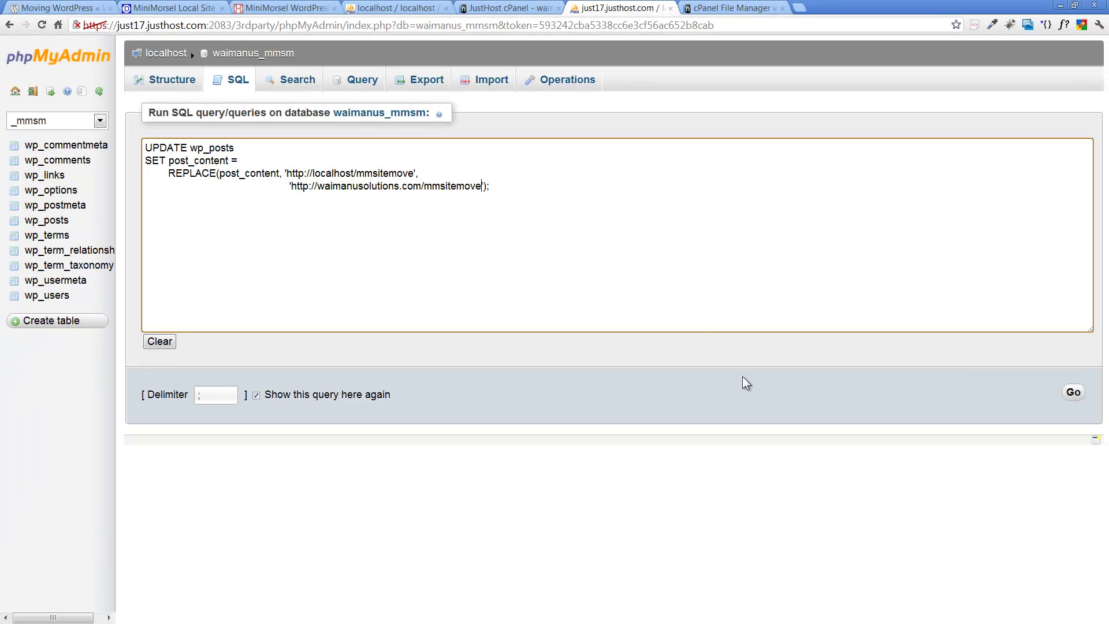
left_click(1072, 395)
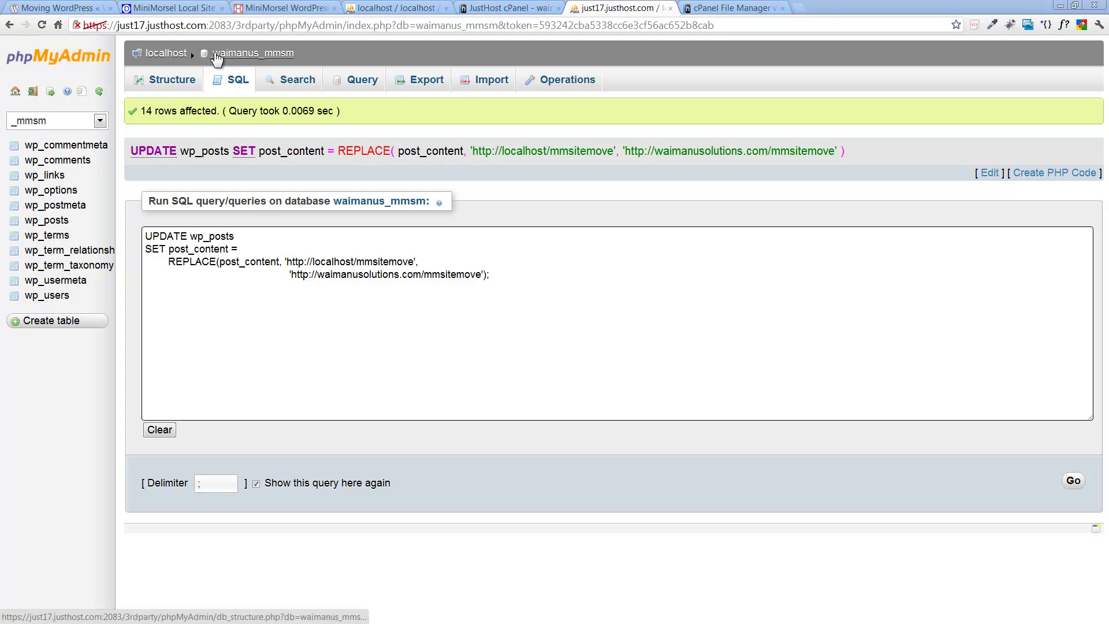
Step: Show the database's table list, read the MoveMySite.txt plan in Notepad++, then minimize Notepad++
left_click(215, 54)
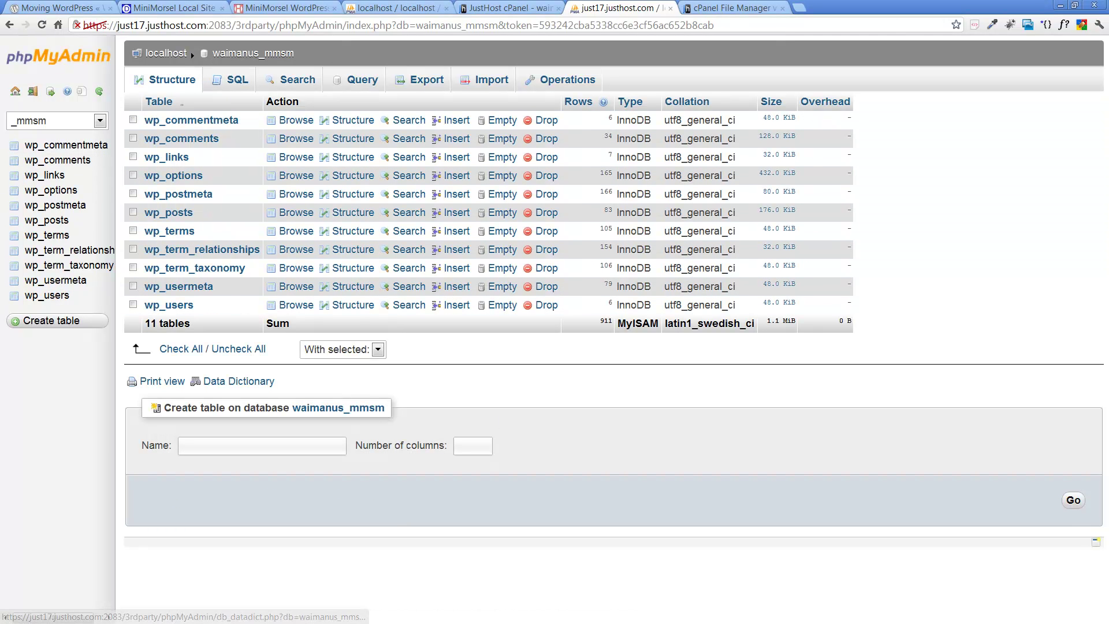
key("alt+Tab")
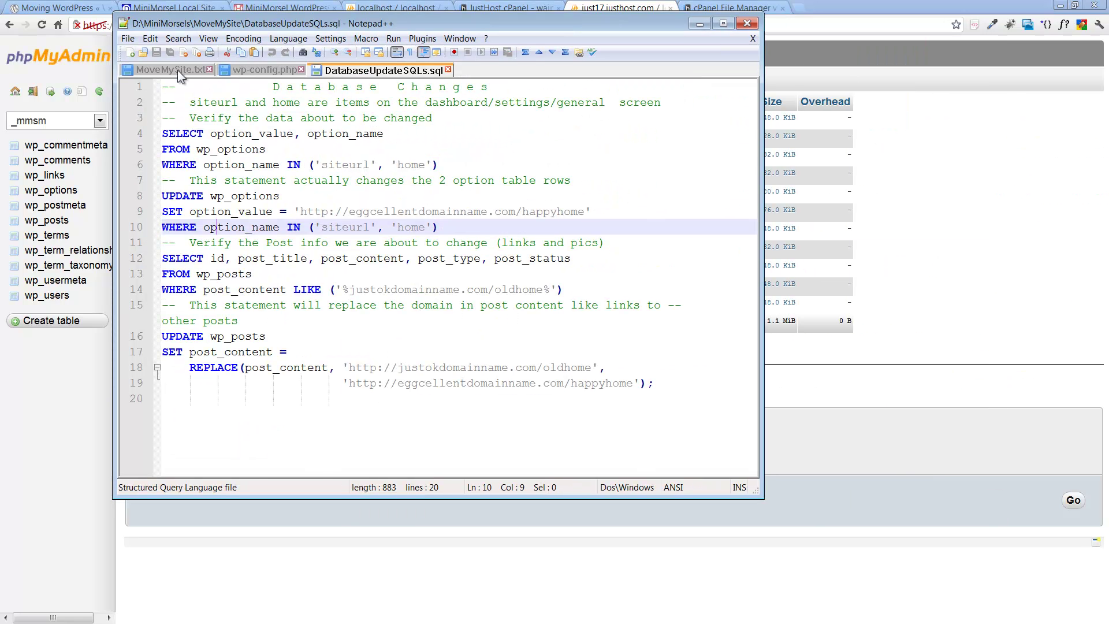
left_click(178, 70)
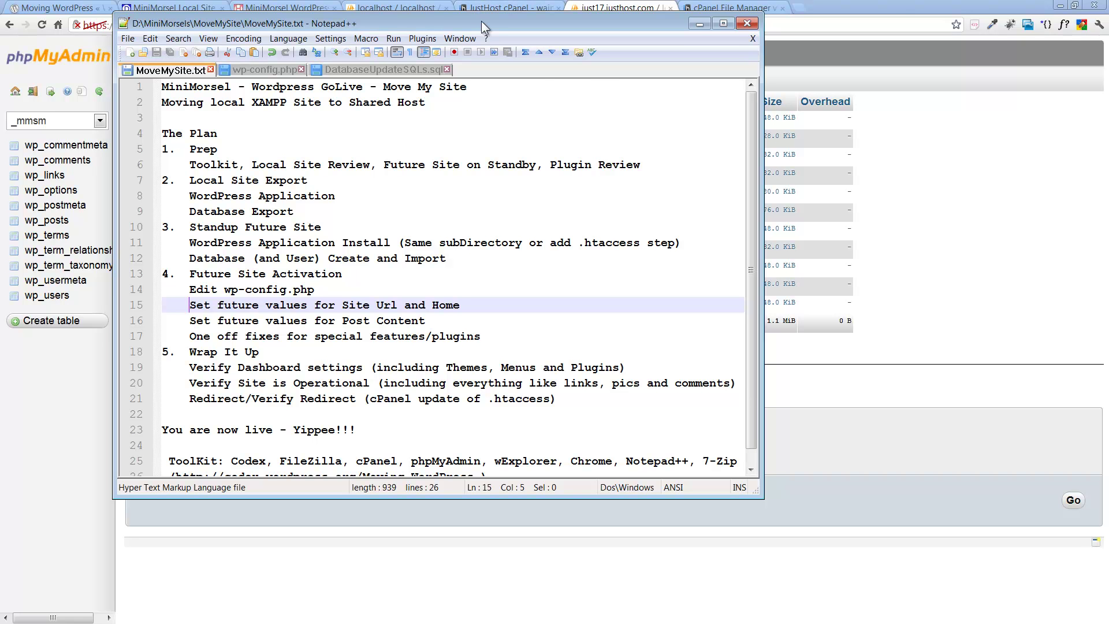
key("super+Down")
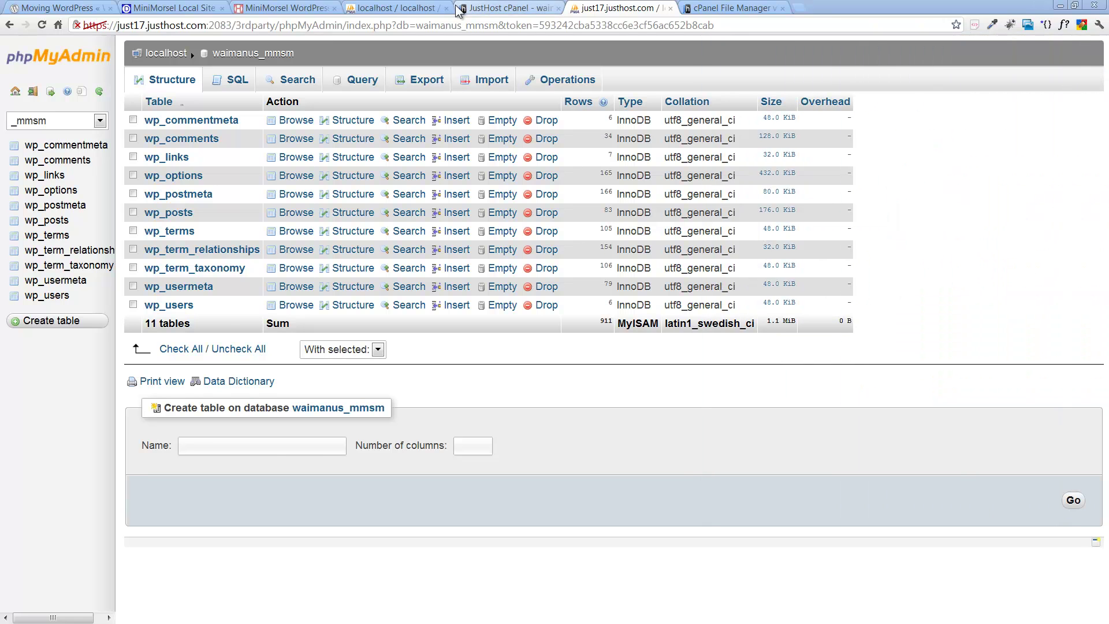
Step: Load the live site at waimanusolutions.com/mmsitemove and follow the Meta Log in link
left_click(287, 8)
left_click(269, 26)
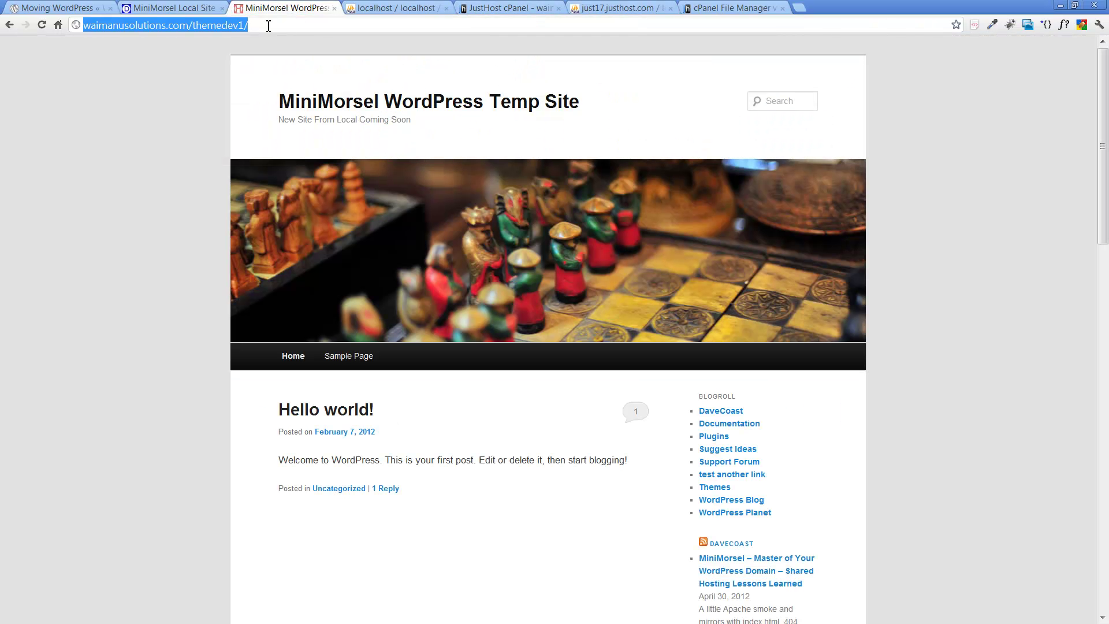
type("wai")
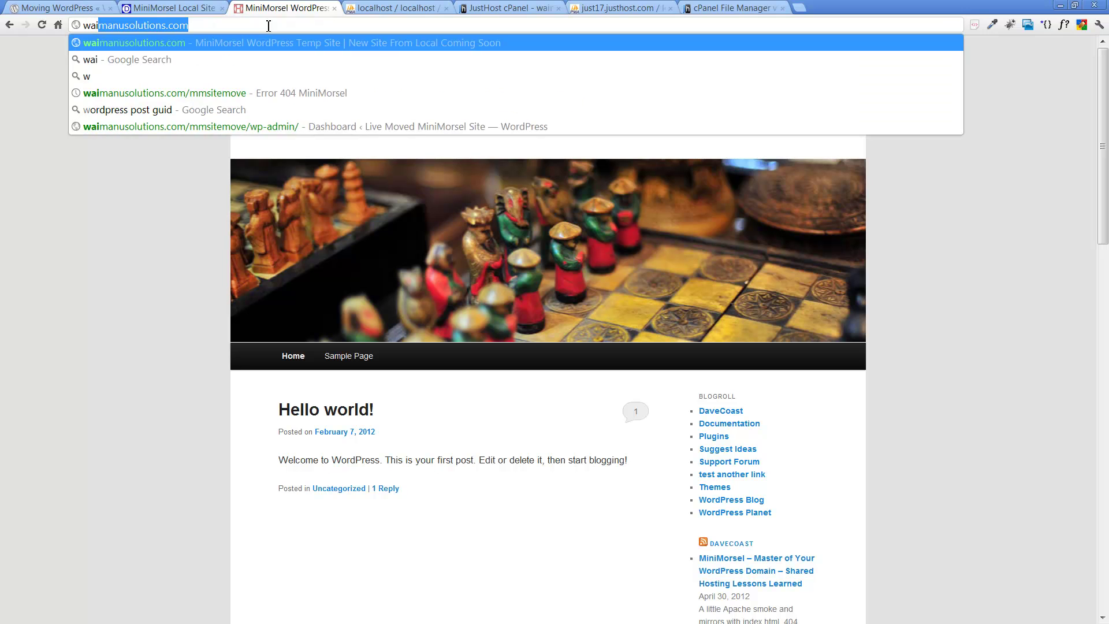
type("manusolution.")
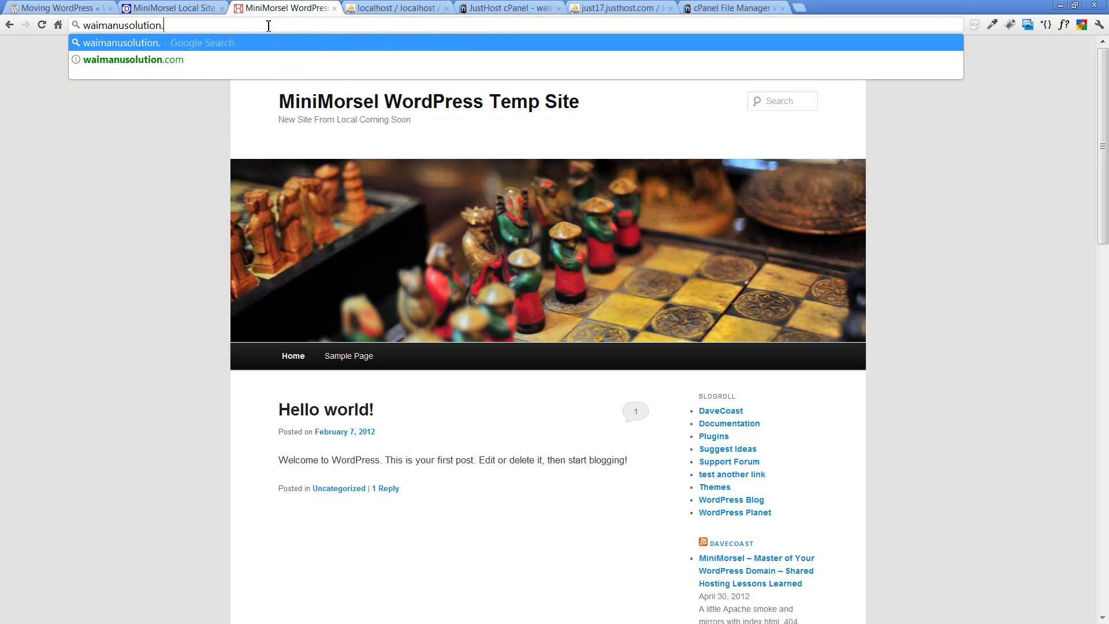
key("BackSpace")
type("s.com")
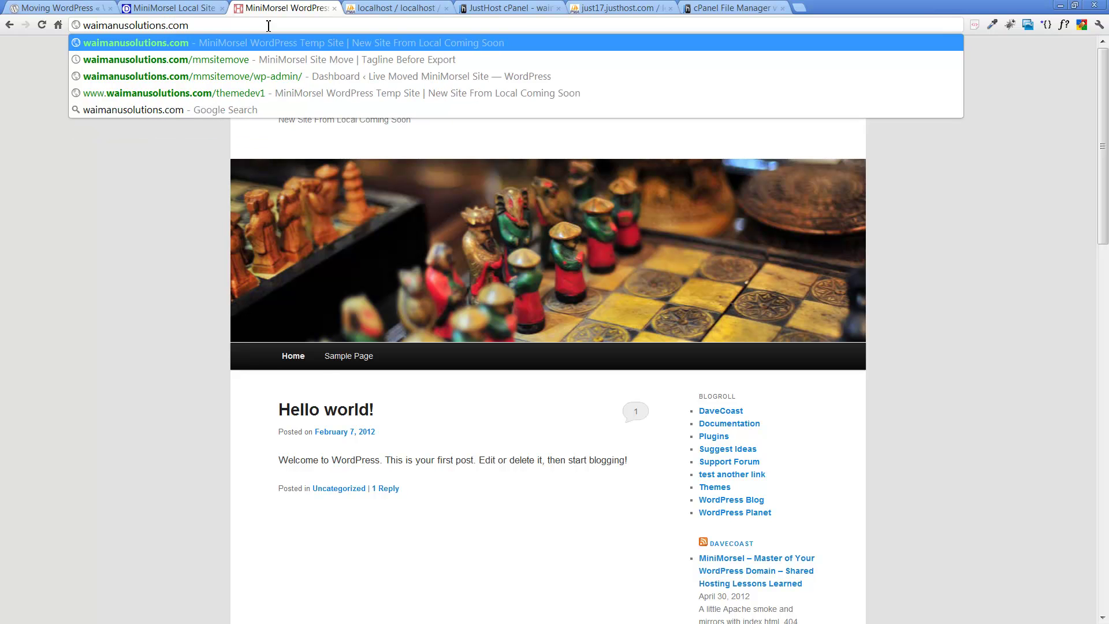
type("/mmiste")
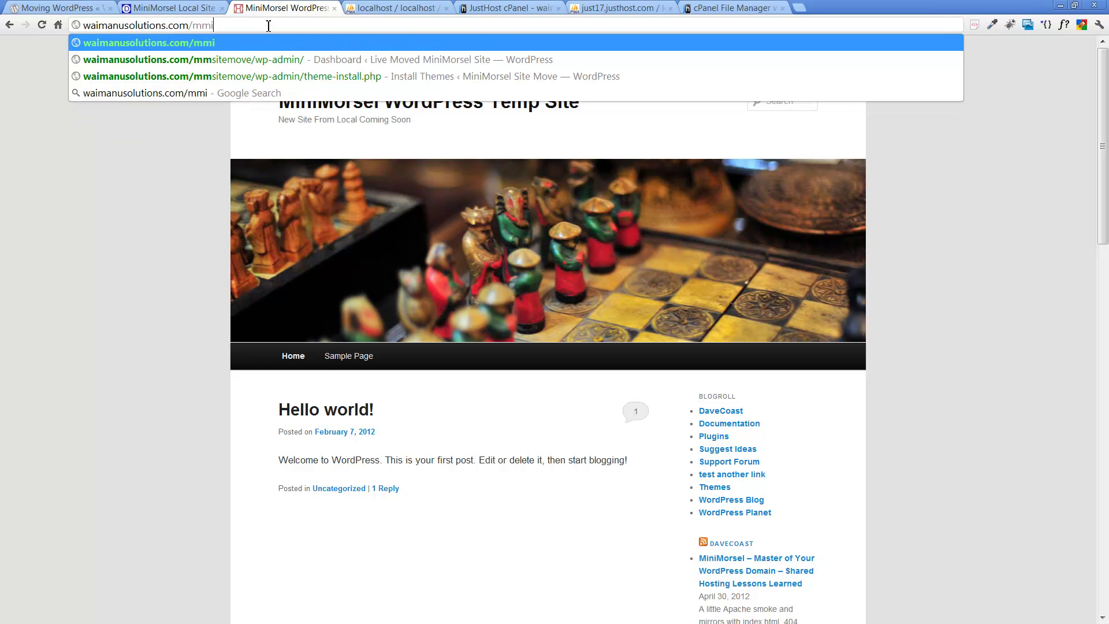
key("BackSpace")
key("BackSpace")
key("BackSpace")
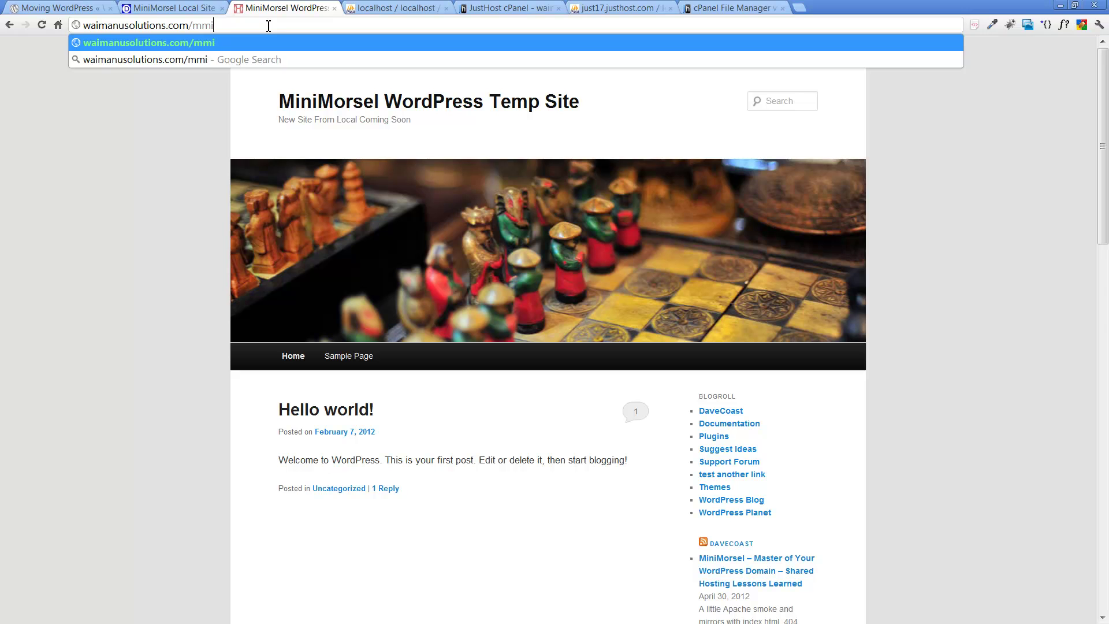
key("BackSpace")
type("sitemove")
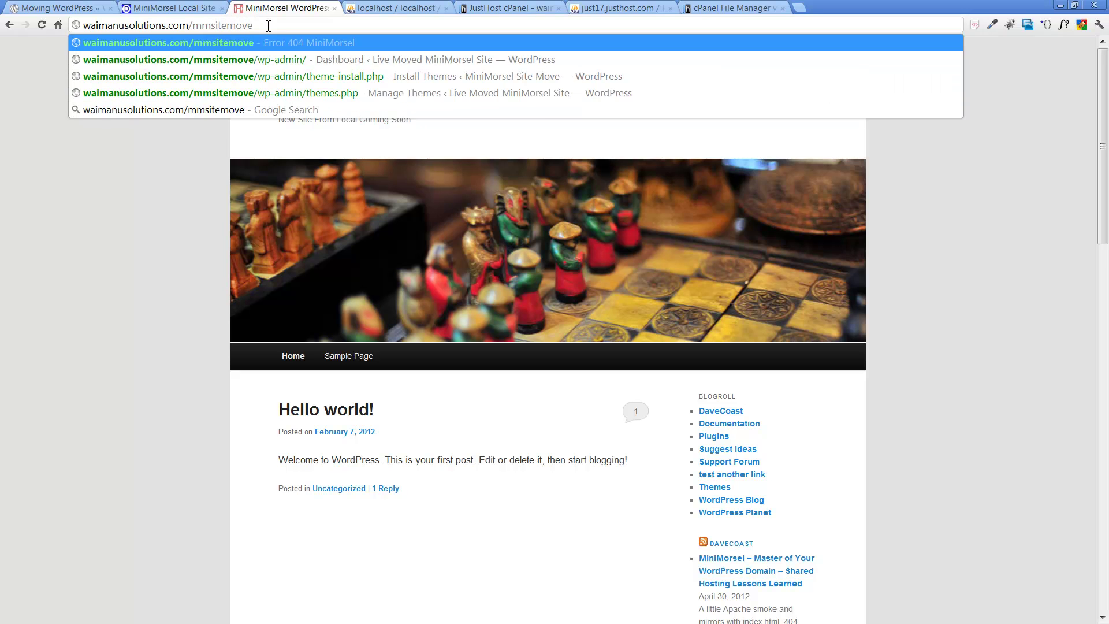
key("Return")
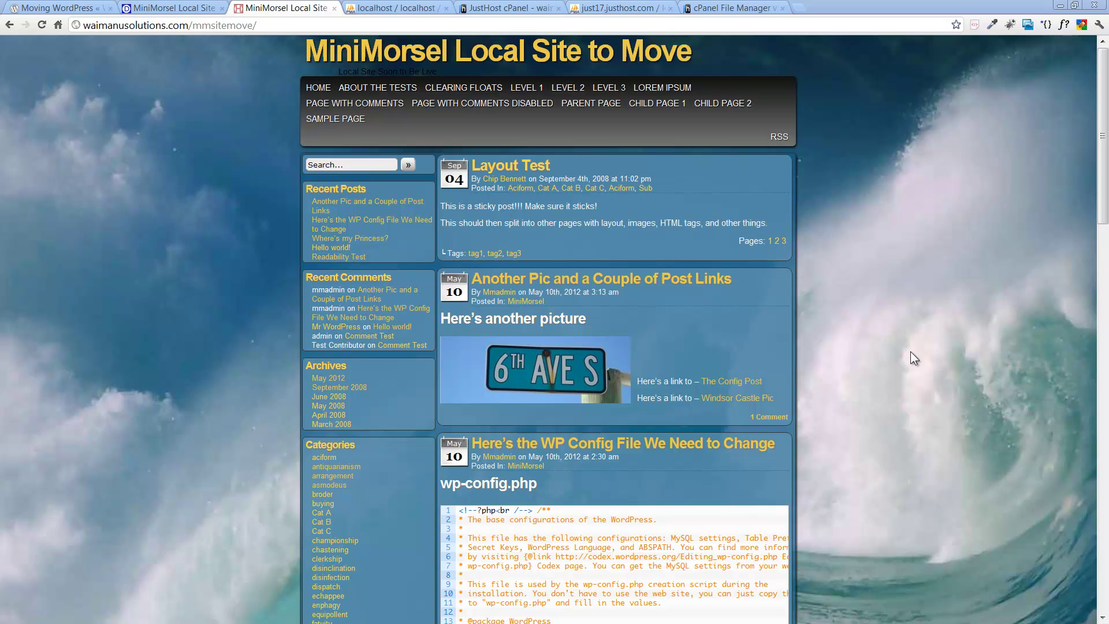
scroll(896, 354, "down", 8)
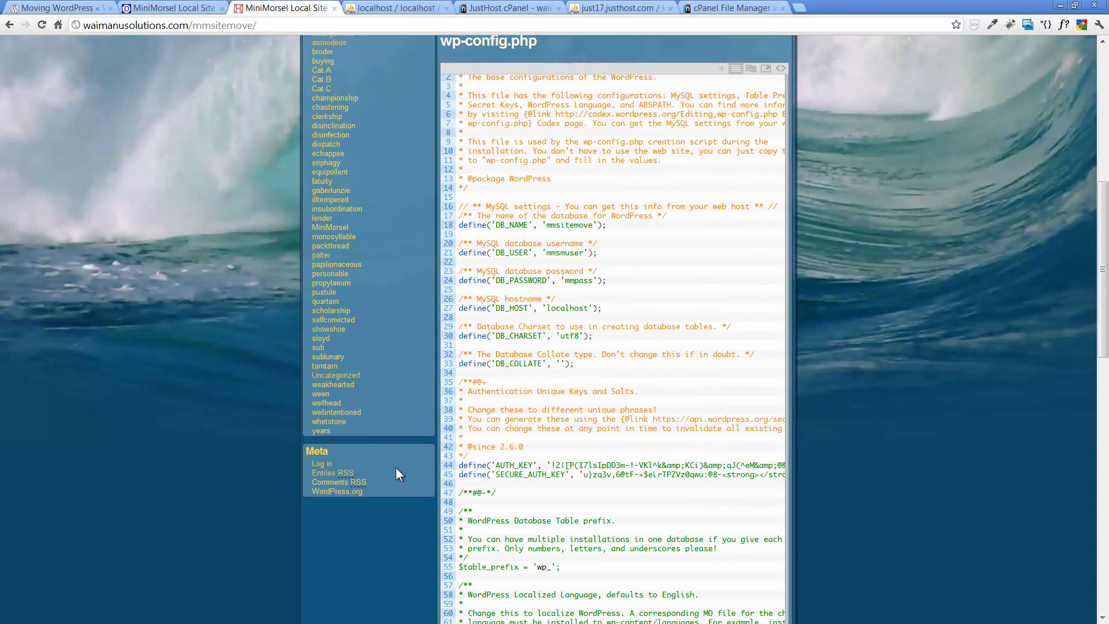
left_click(317, 466)
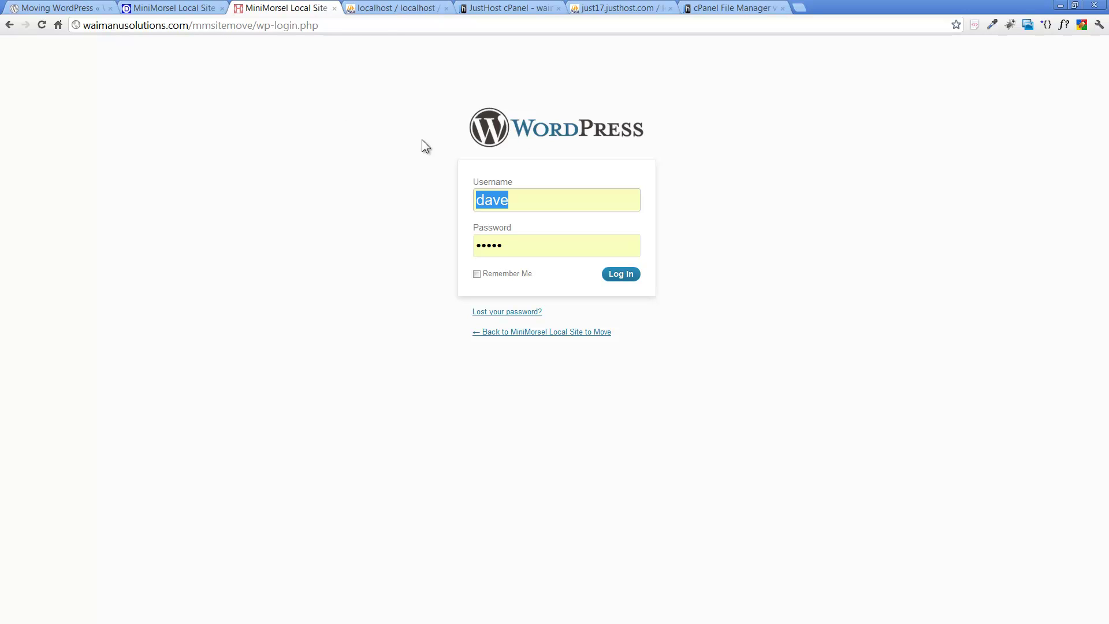
Step: Sign in to the live site's admin with the admin username and password
type("mmadin")
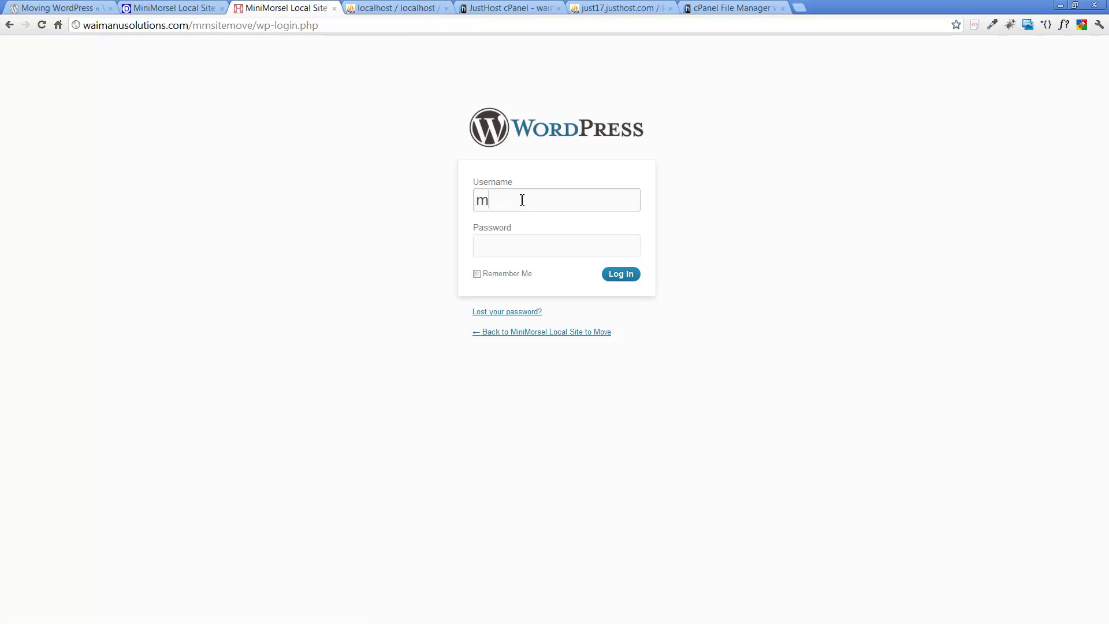
key("Tab")
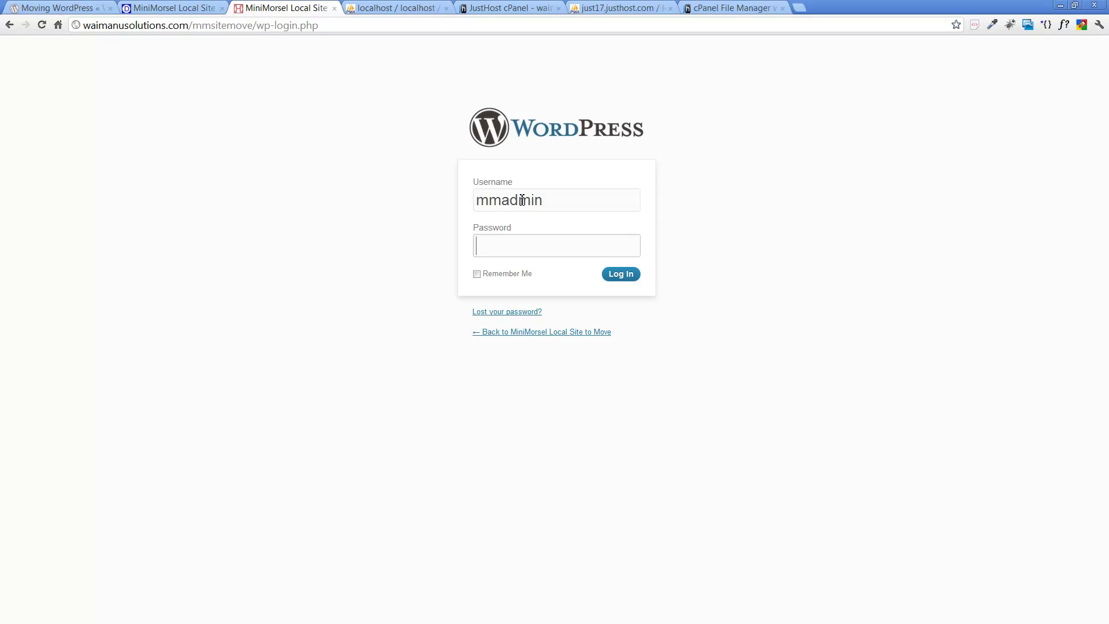
type("••••••")
left_click(612, 278)
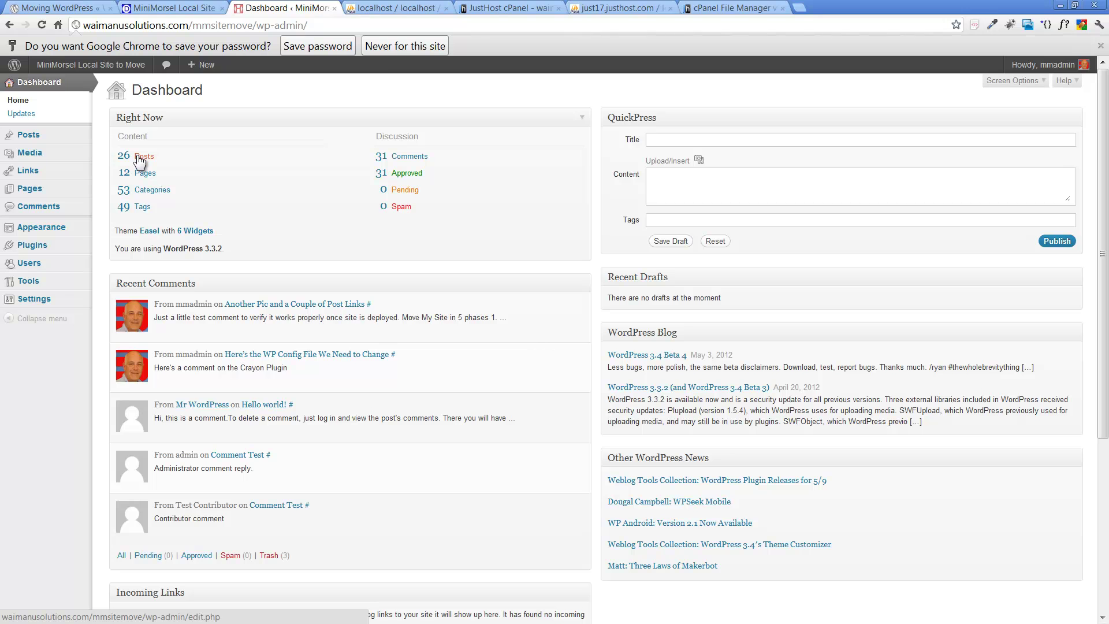
Step: Compare its dashboard counts with the localhost dashboard, then let Chrome save the password
left_click(173, 8)
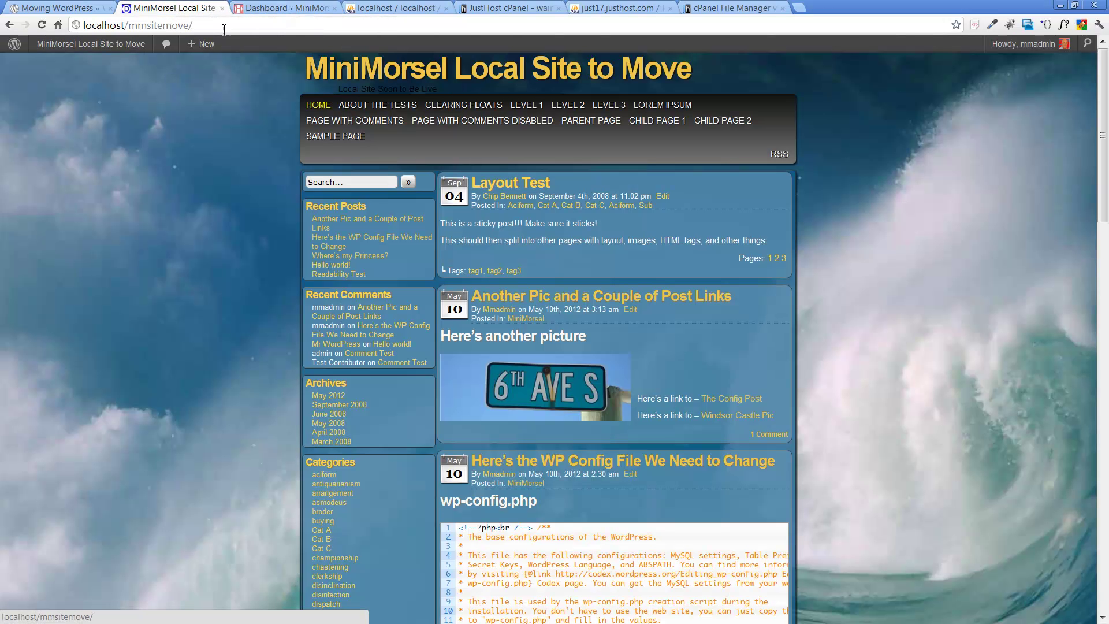
left_click(116, 49)
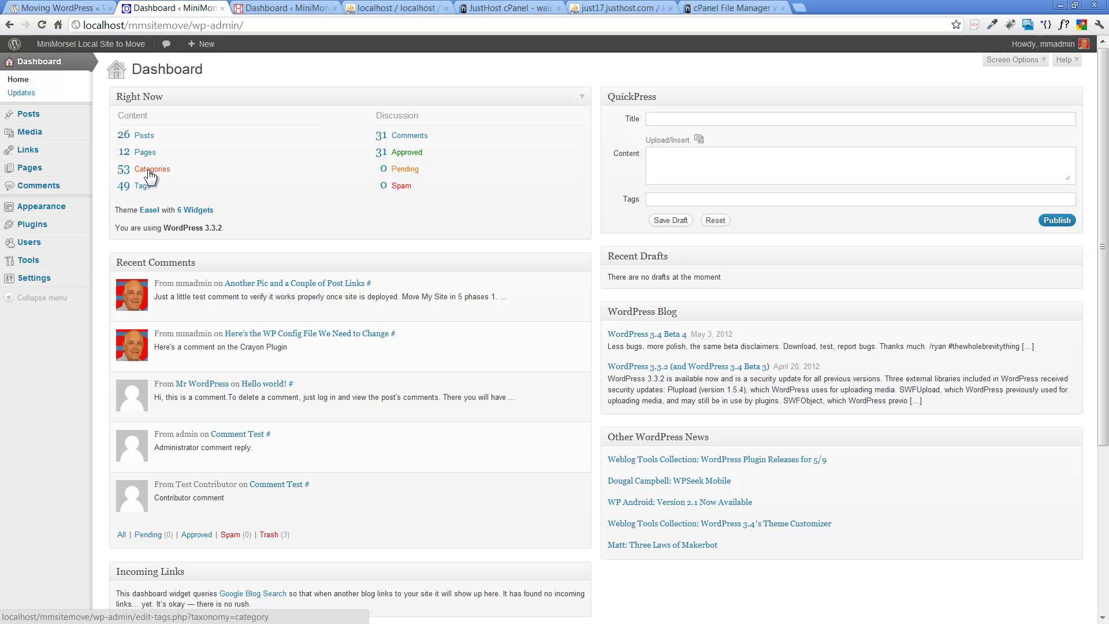
left_click(292, 8)
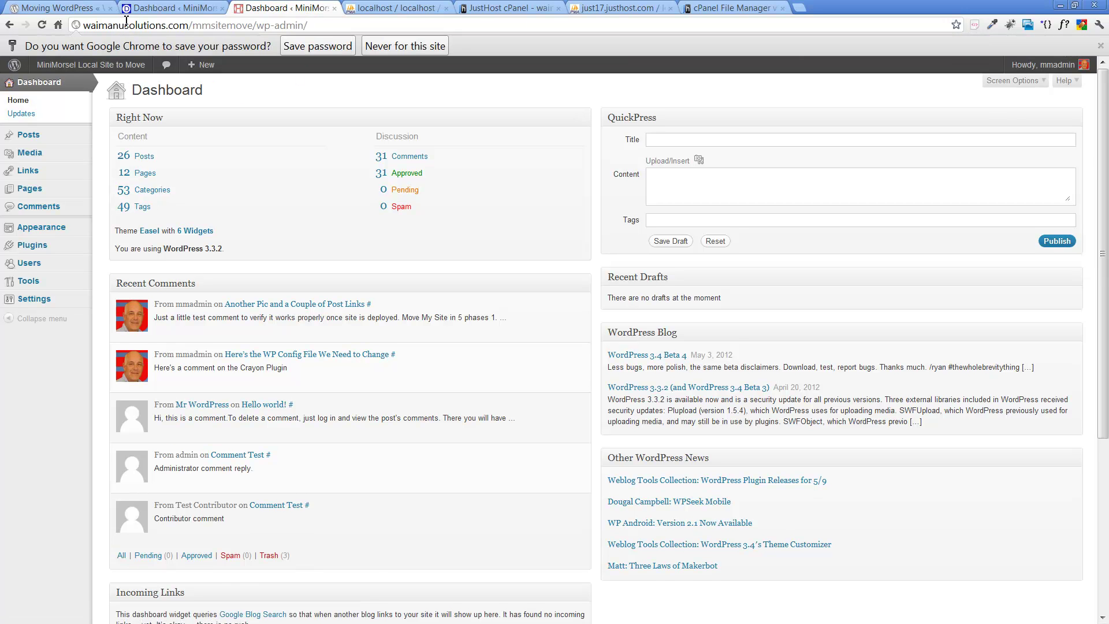
left_click(299, 49)
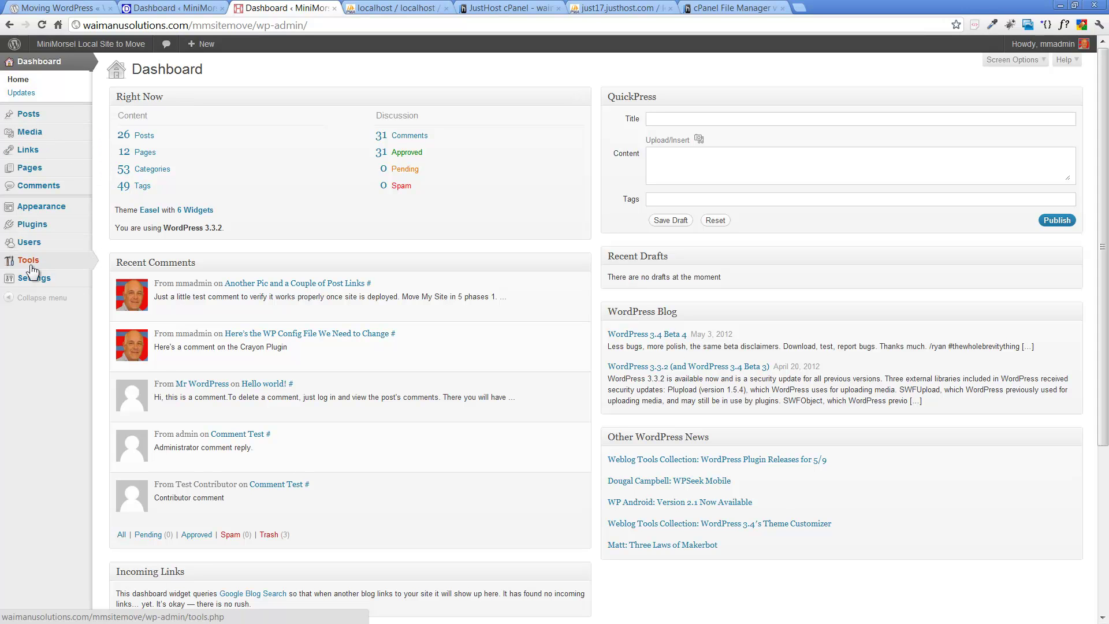
Step: Confirm General Settings lists waimanusolutions.com/mmsitemove for both site URLs, then open Appearance > Themes
mouse_move(36, 283)
left_click(118, 280)
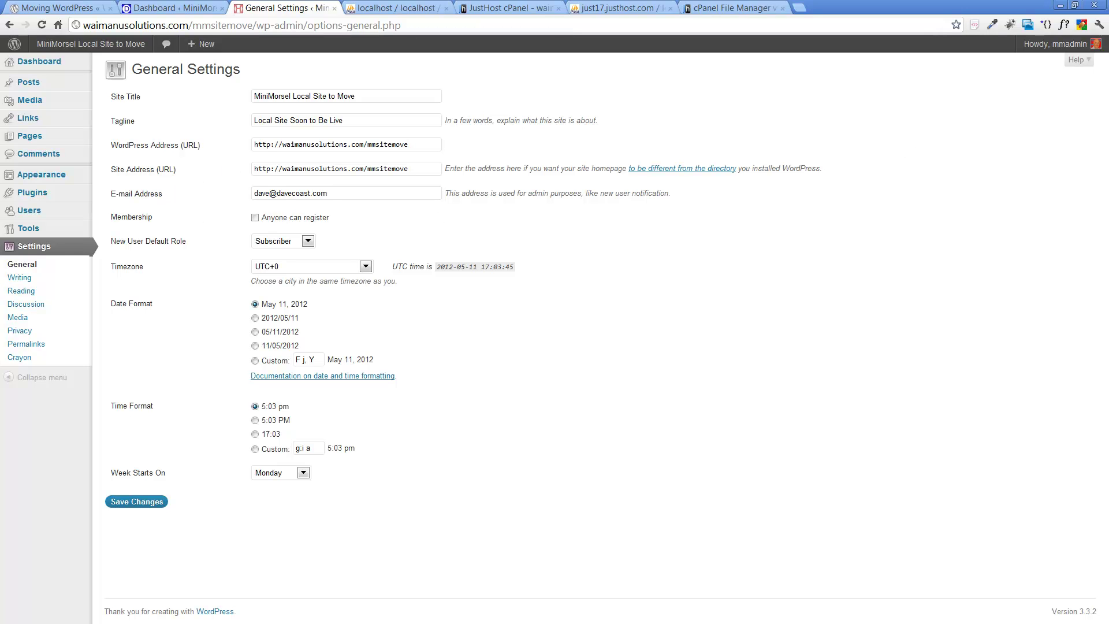
left_click_drag(1108, 47, 528, 26)
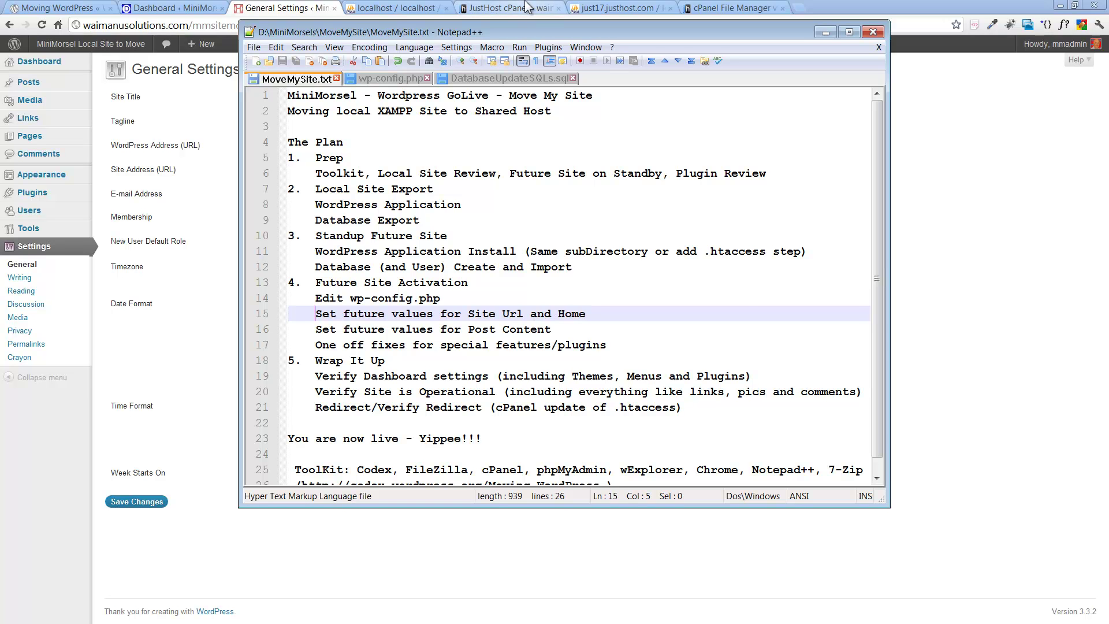
left_click(543, 18)
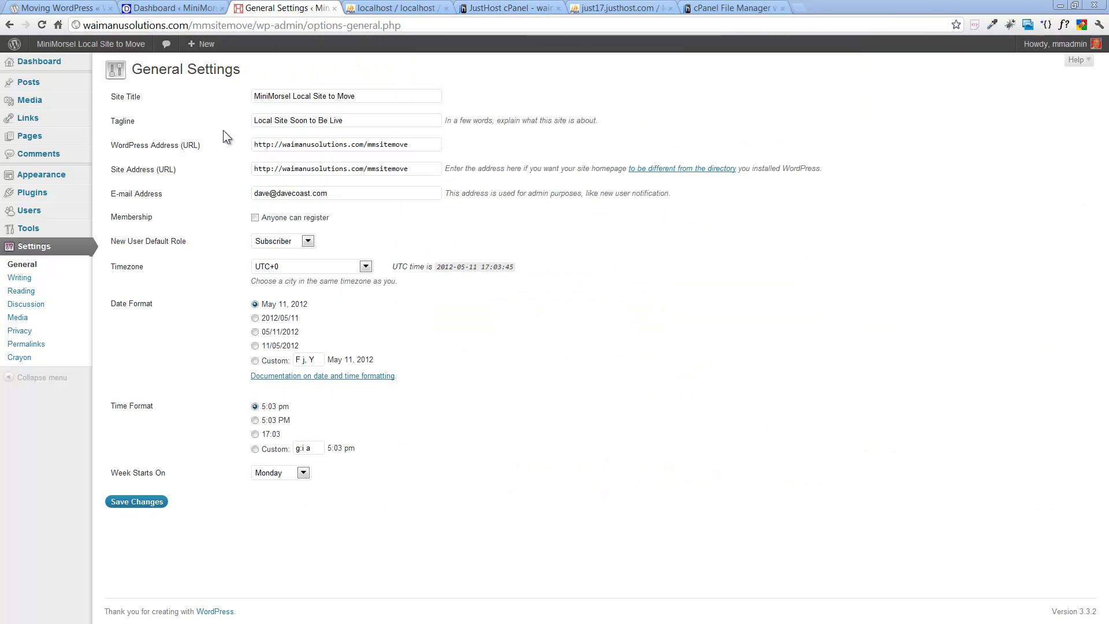
mouse_move(78, 176)
left_click(118, 175)
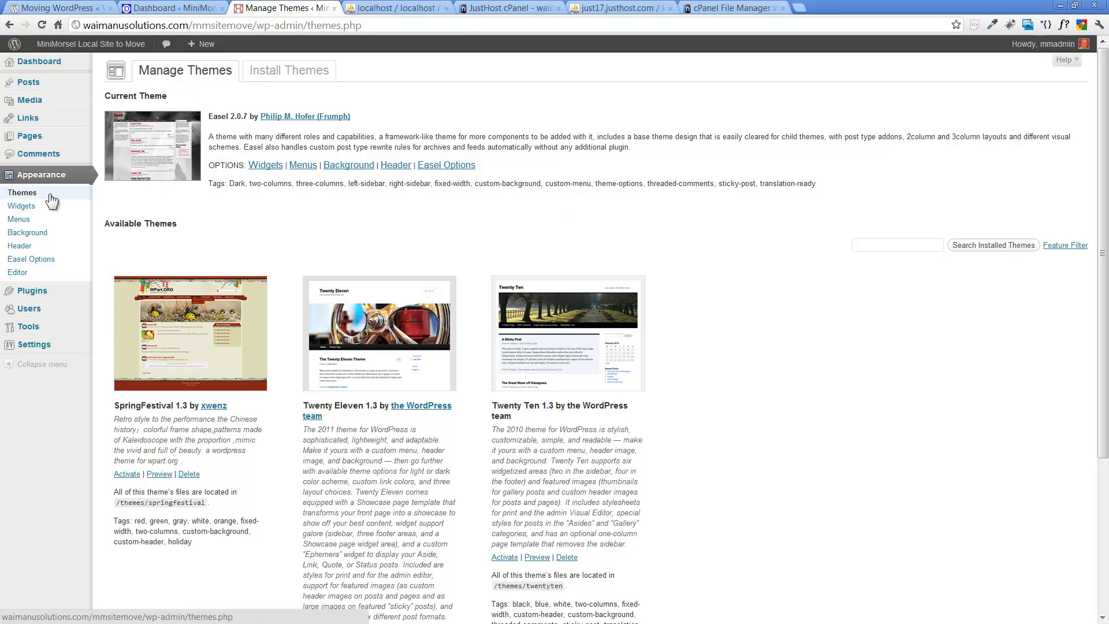
Step: In the menu editor, relabel the Home menu item to NewLive
left_click(40, 223)
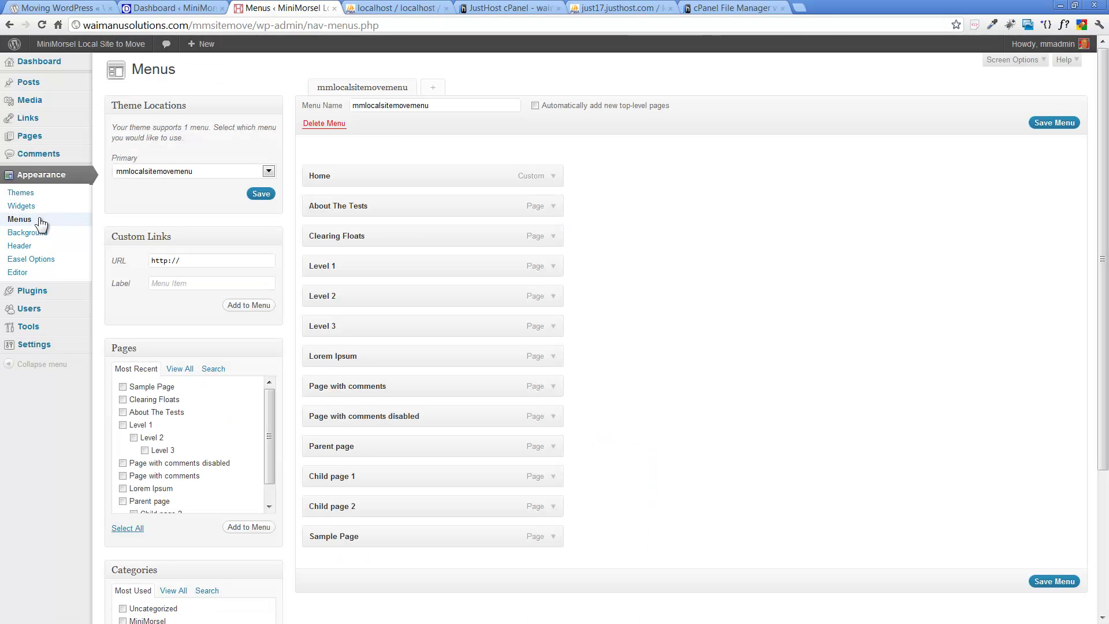
left_click(554, 177)
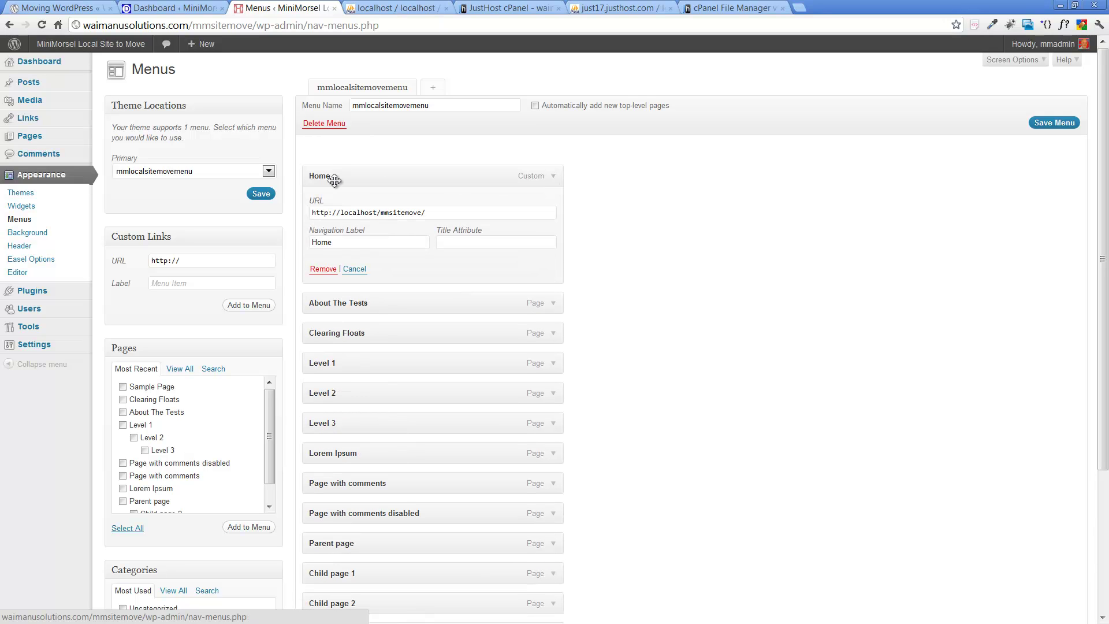
double_click(338, 238)
type("NewLive")
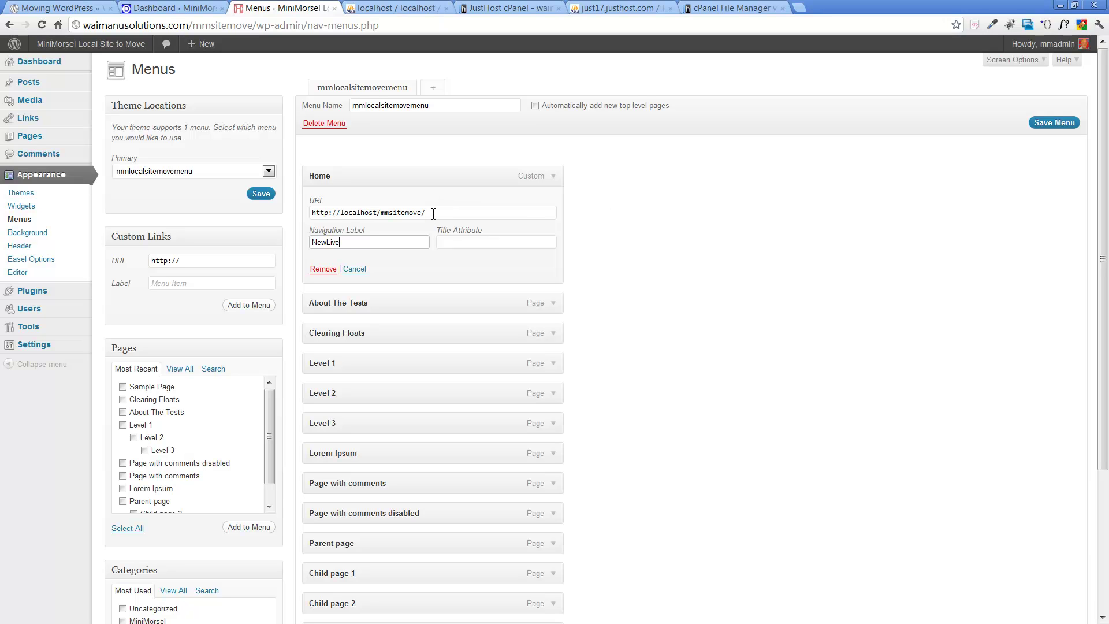
Step: Change its URL from localhost to waimanusolution.com/mmsitemove/, save the menu and view the site
left_click_drag(433, 213, 284, 193)
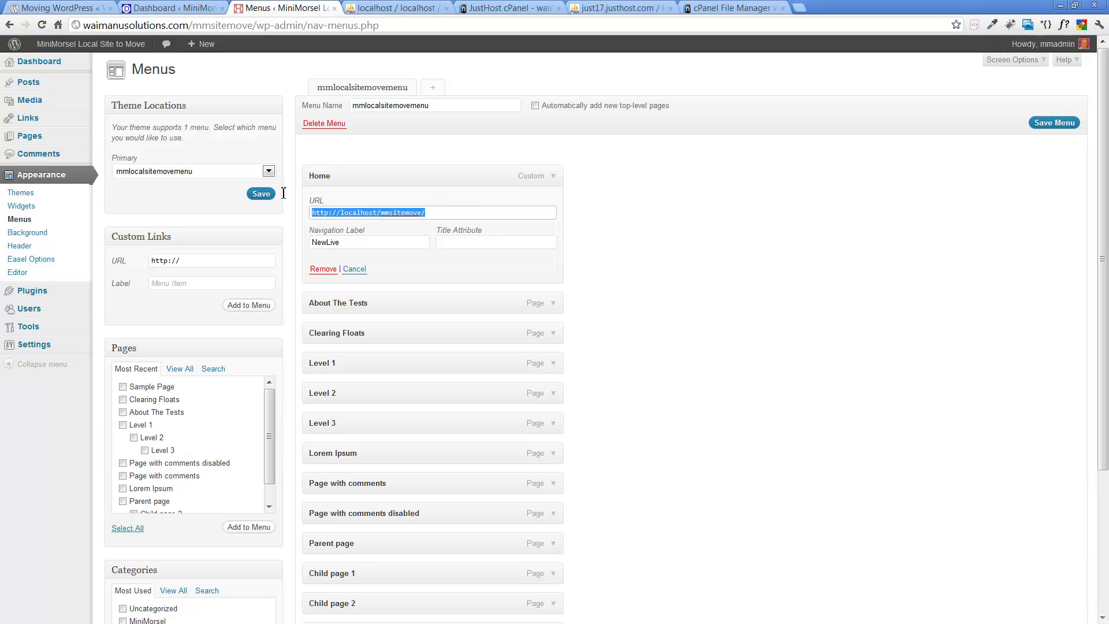
key("End")
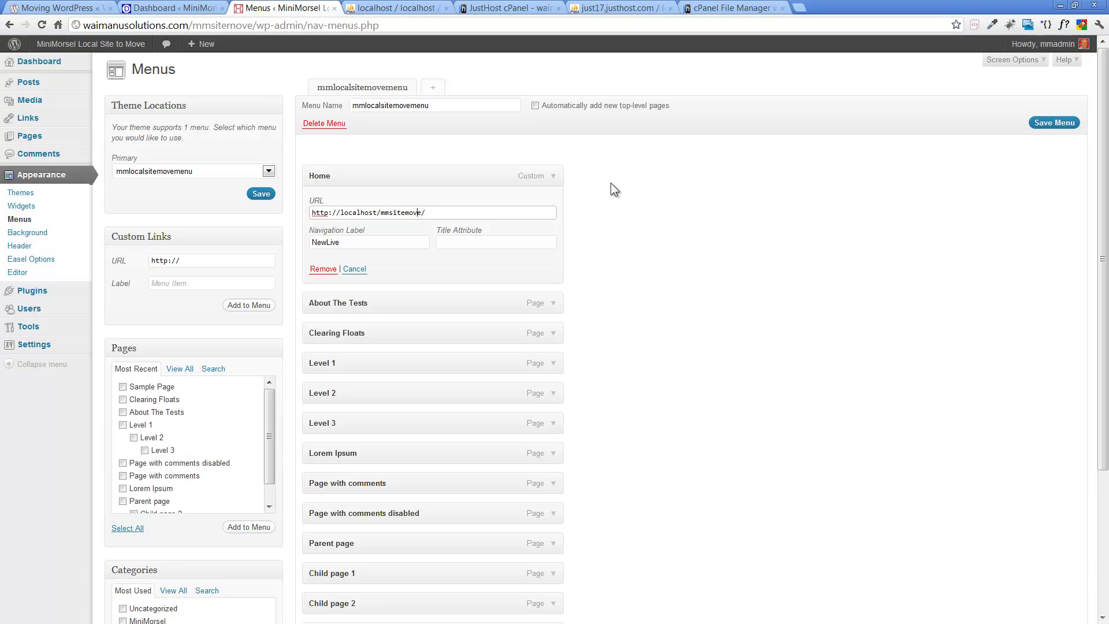
key("Left")
key("Left")
key("BackSpace")
key("BackSpace")
key("BackSpace")
key("BackSpace")
key("BackSpace")
key("BackSpace")
key("BackSpace")
key("BackSpace")
key("BackSpace")
type("waimanusolution.com")
left_click(634, 236)
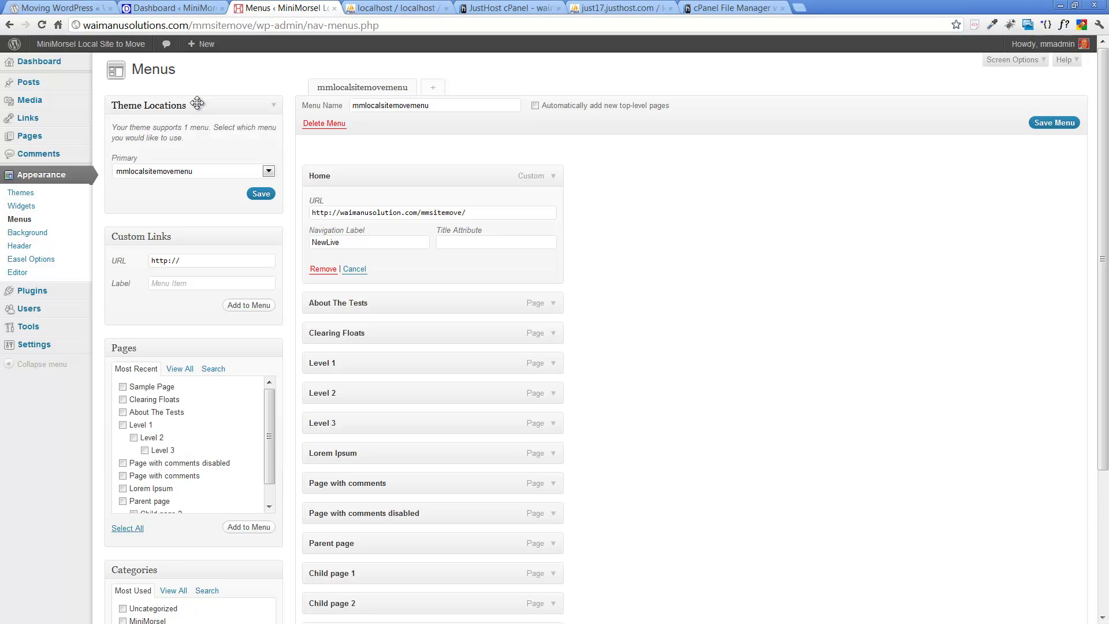
left_click(1053, 125)
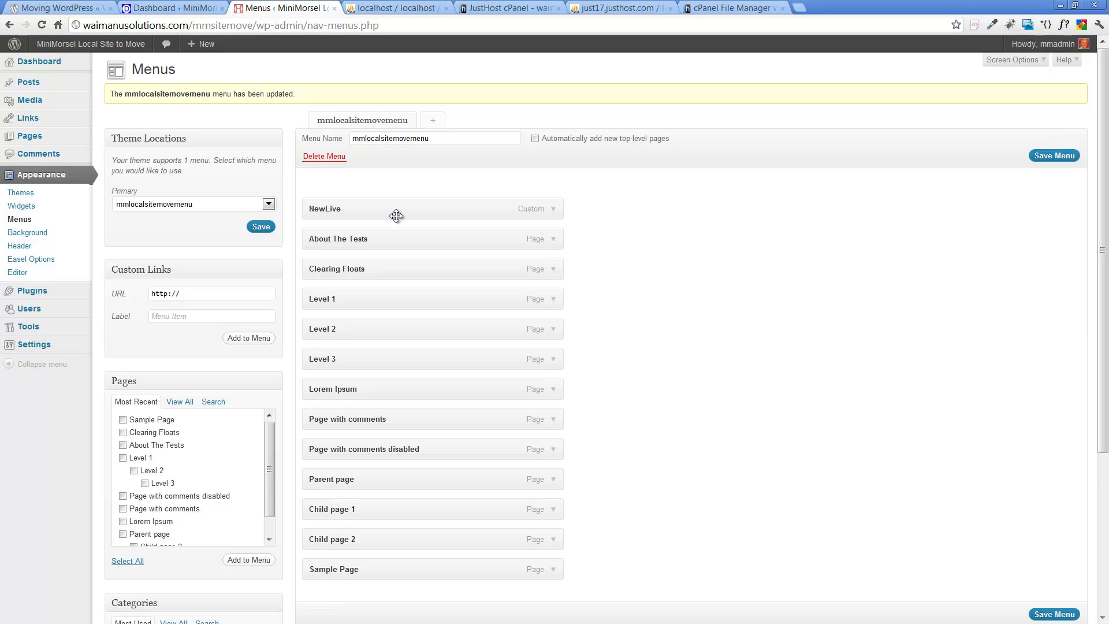
left_click(109, 49)
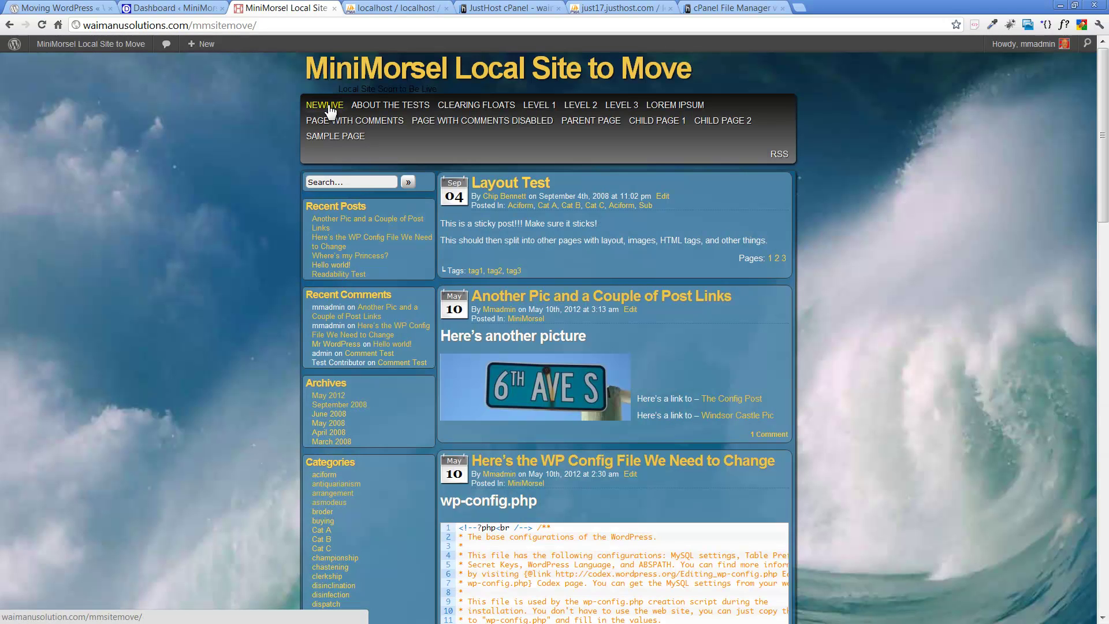
Step: Check the local front page, then follow the live site's NEWLIVE link, which fails to resolve waimanusolution.com
left_click(170, 8)
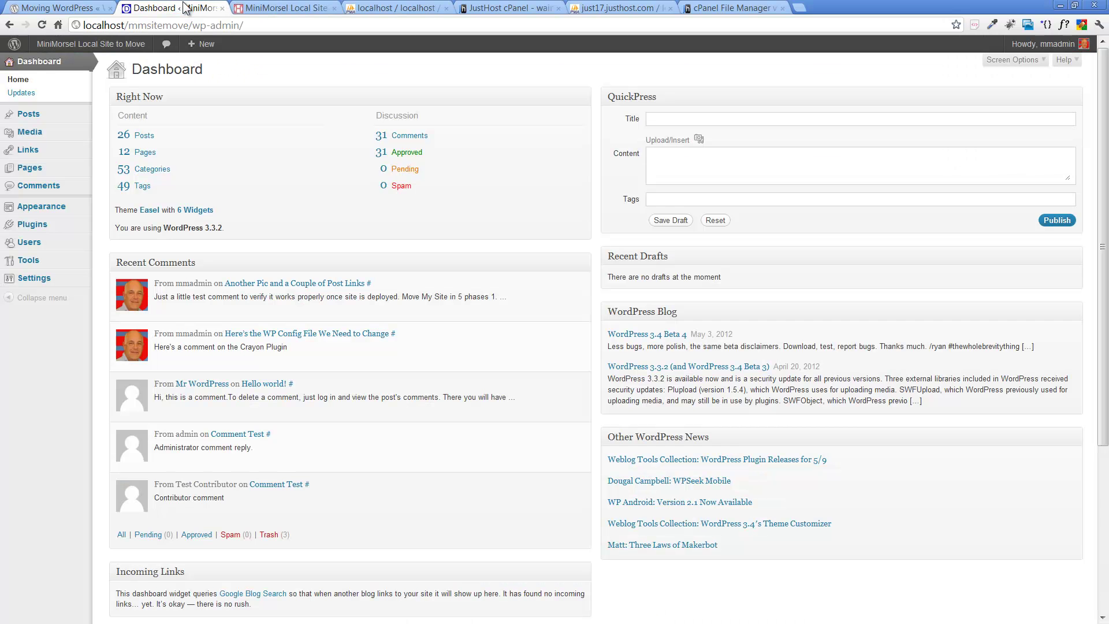
left_click(61, 56)
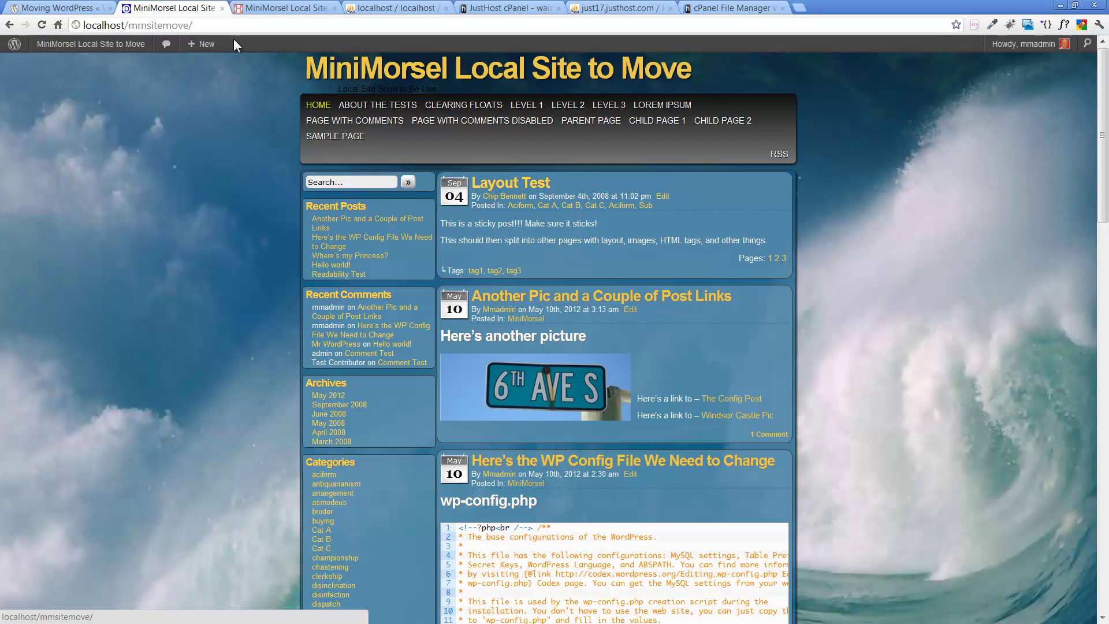
left_click(286, 8)
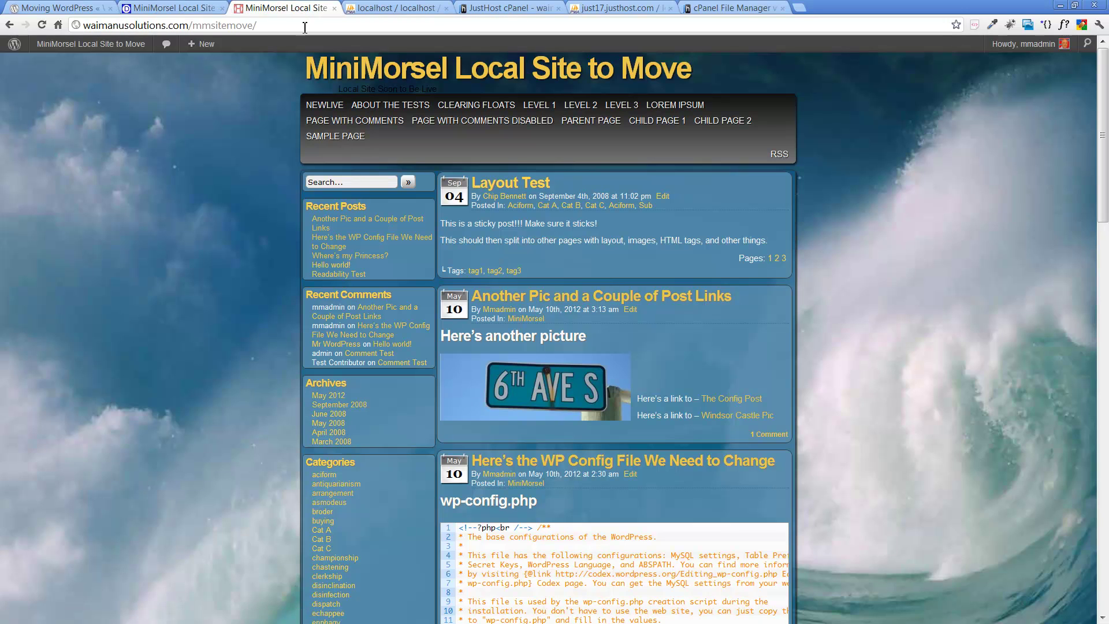
left_click(330, 104)
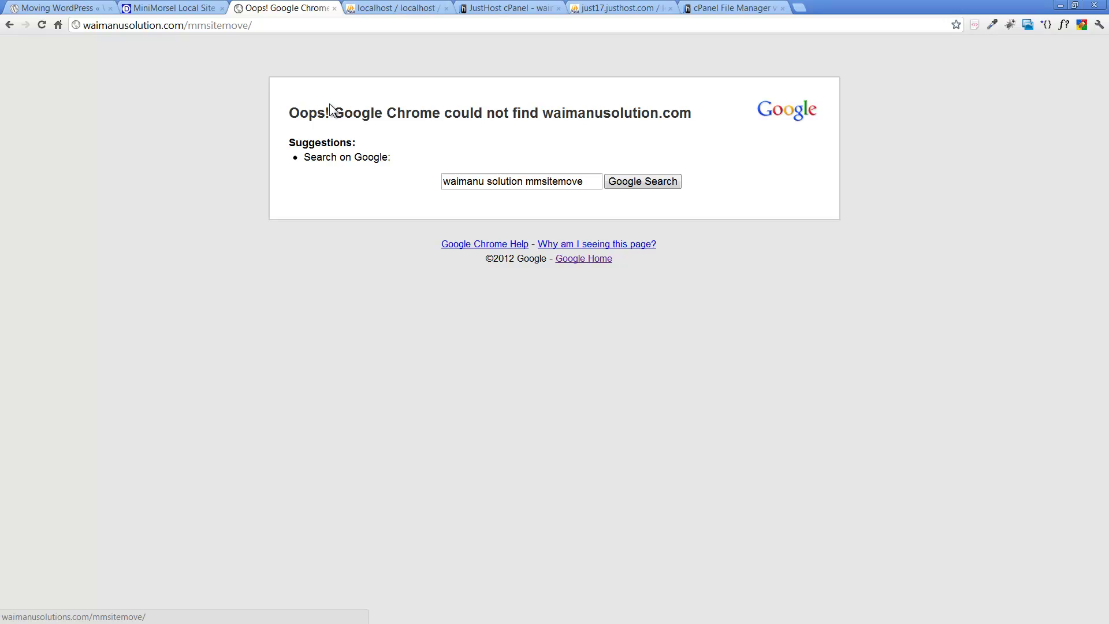
Step: Fix the address to waimanusolutions.com/mmsitemove/ by adding the missing 's' and removing the stray one
left_click(162, 26)
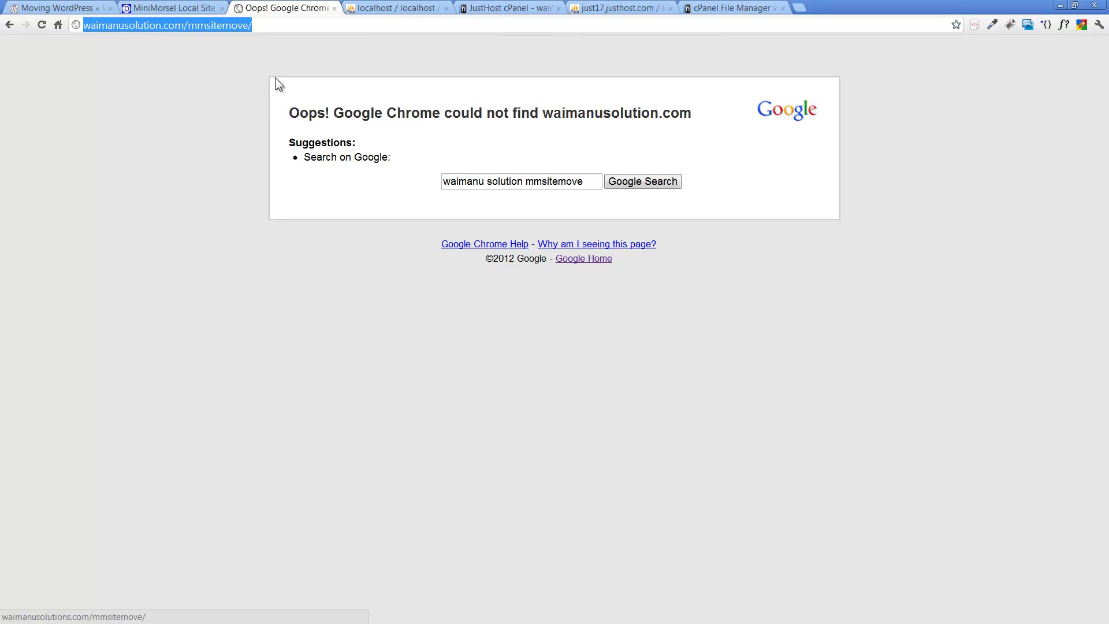
left_click(179, 26)
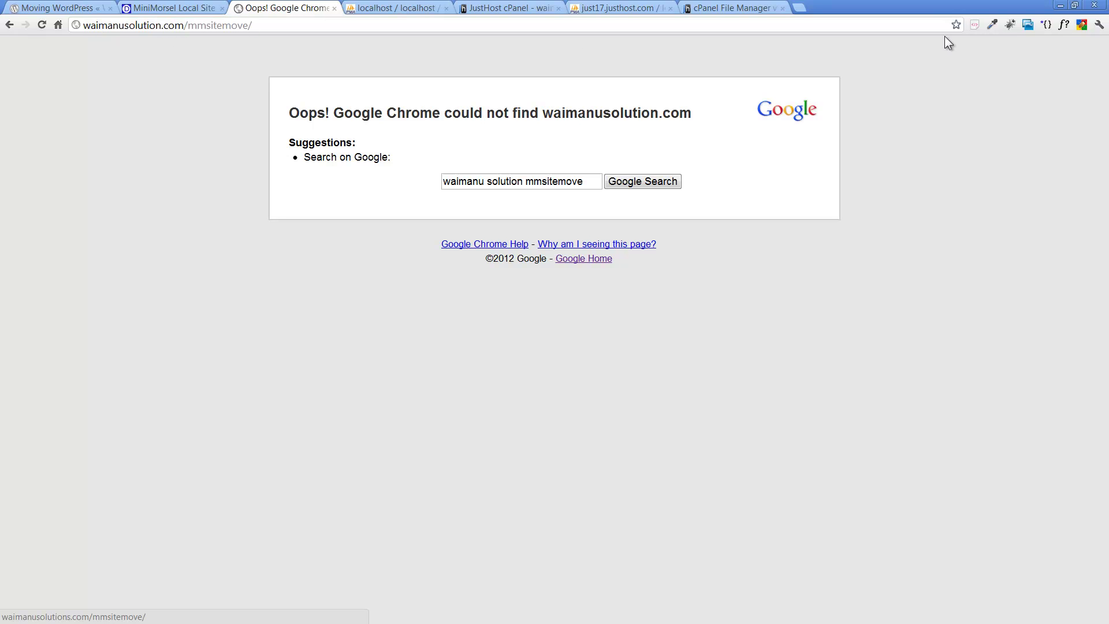
type("s")
key("Return")
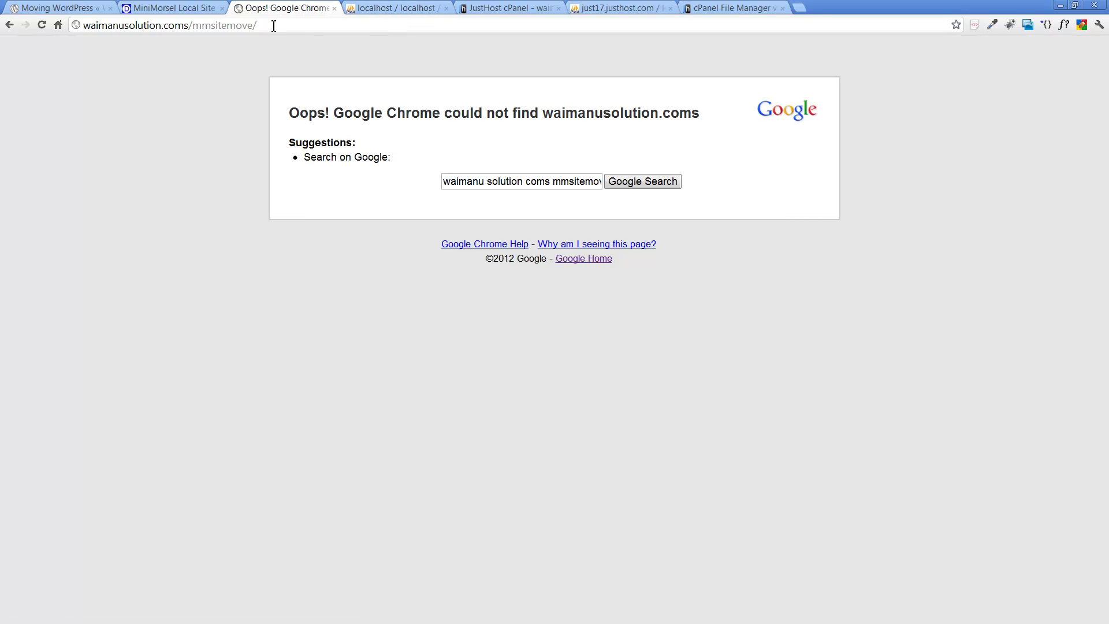
left_click(162, 25)
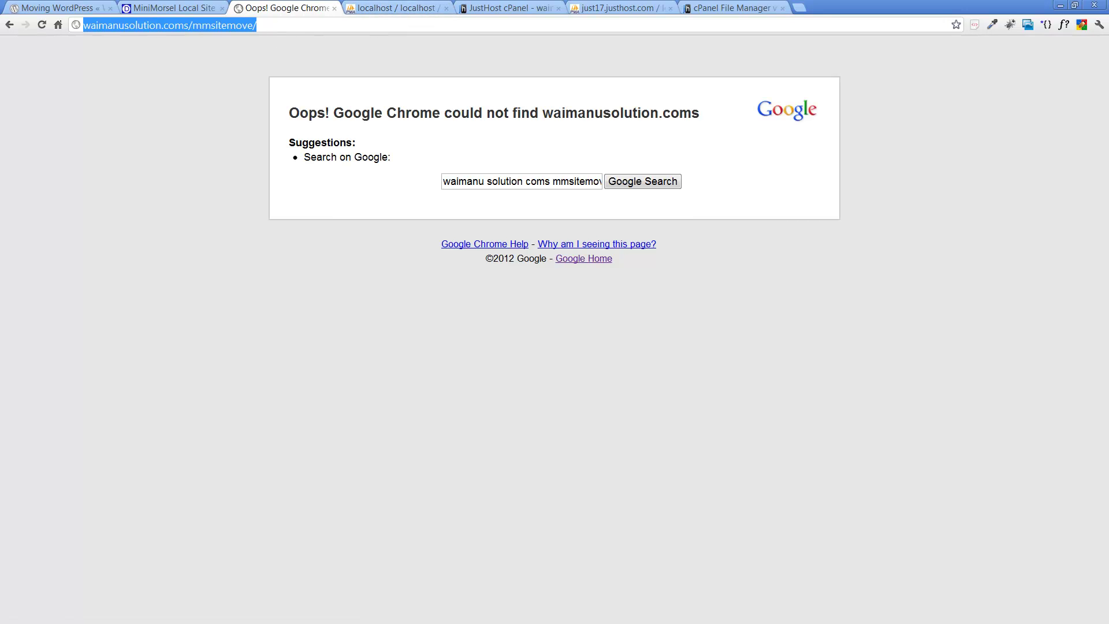
left_click(242, 25)
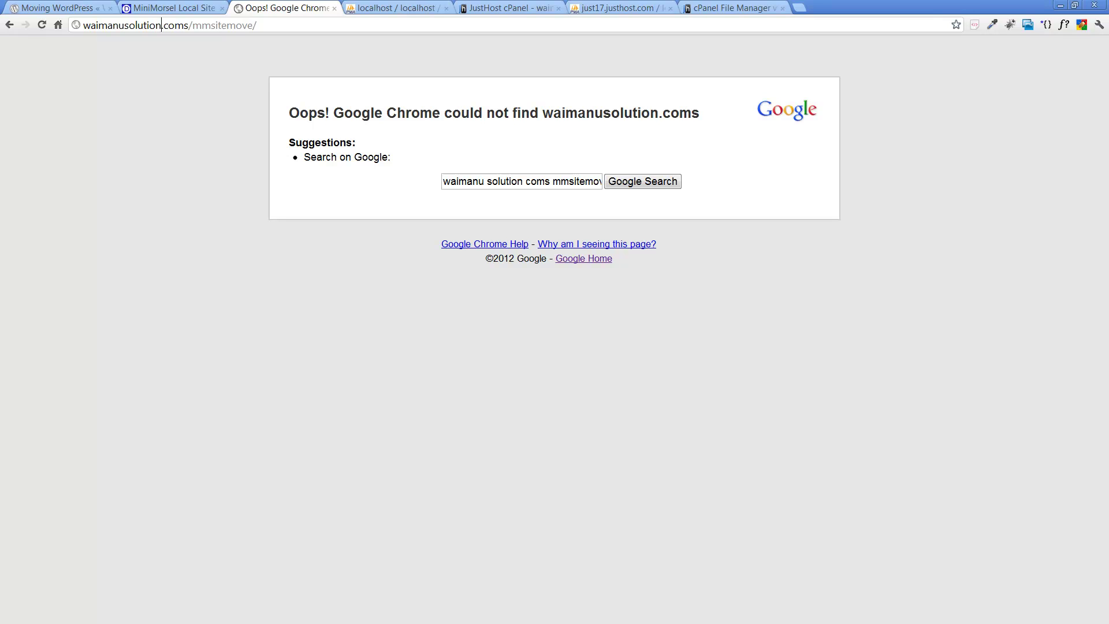
type("s")
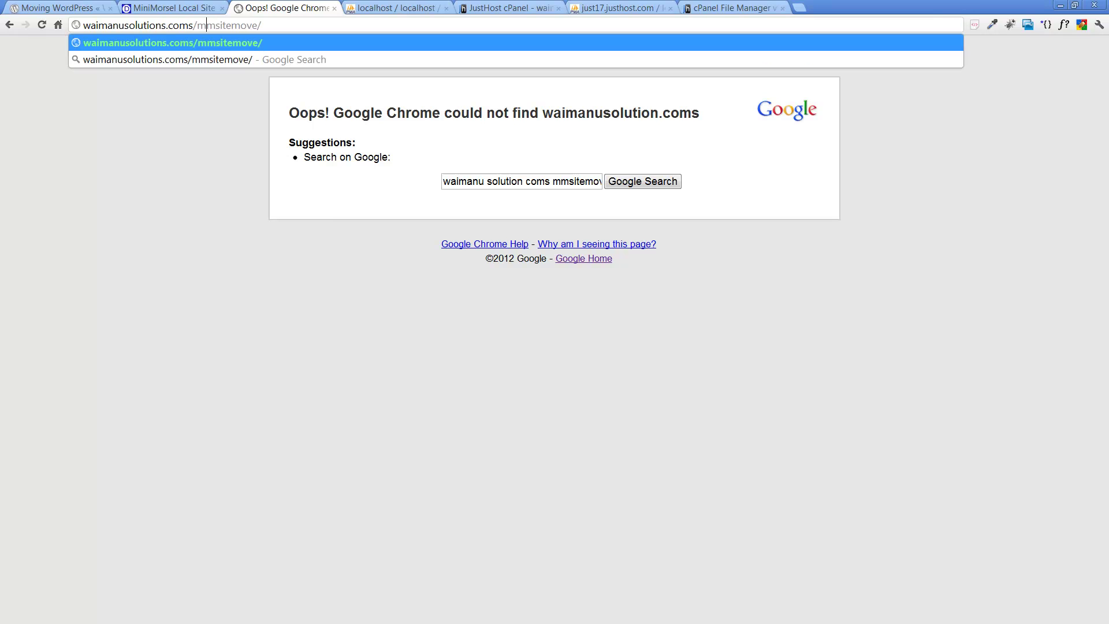
key("BackSpace")
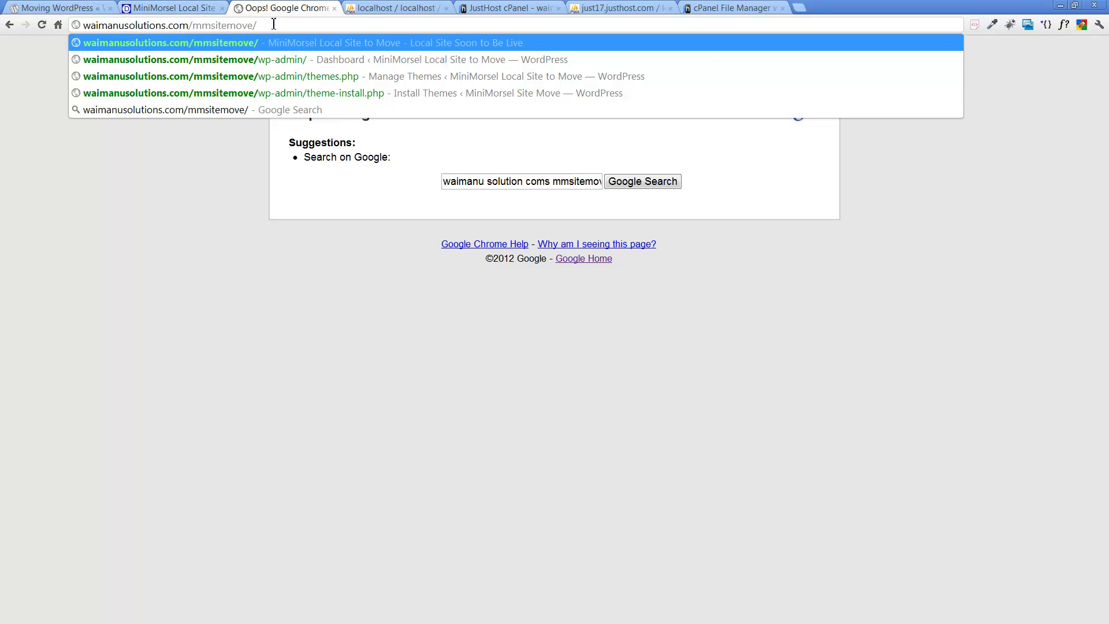
key("Return")
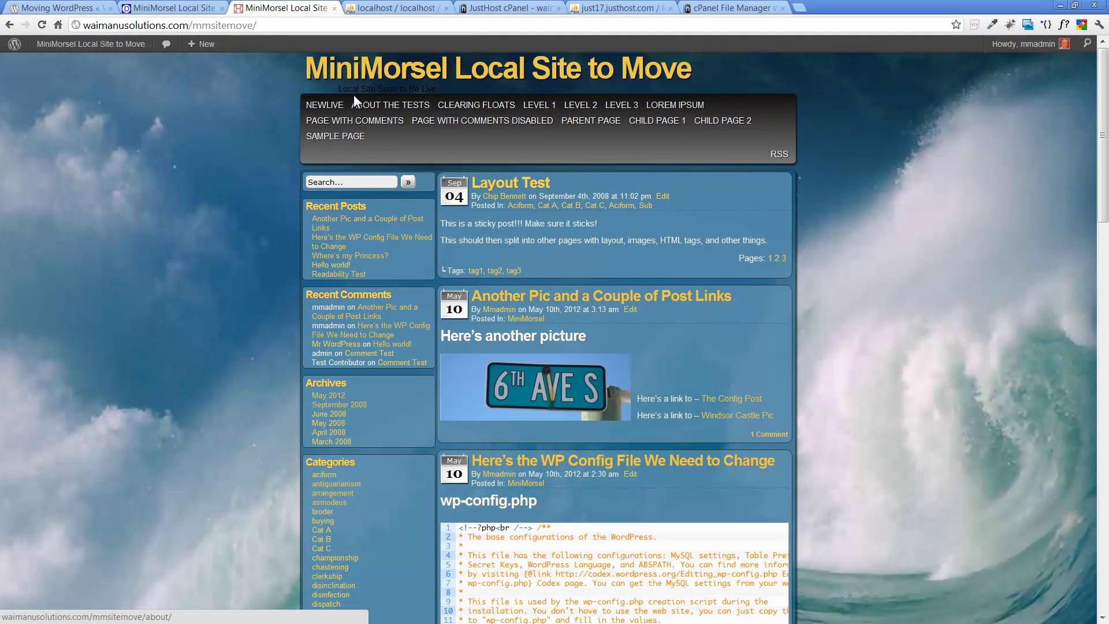
Step: Add the missing 's' so the NewLive menu URL reads waimanusolutions.com/mmsitemove/, and save the menu
mouse_move(95, 43)
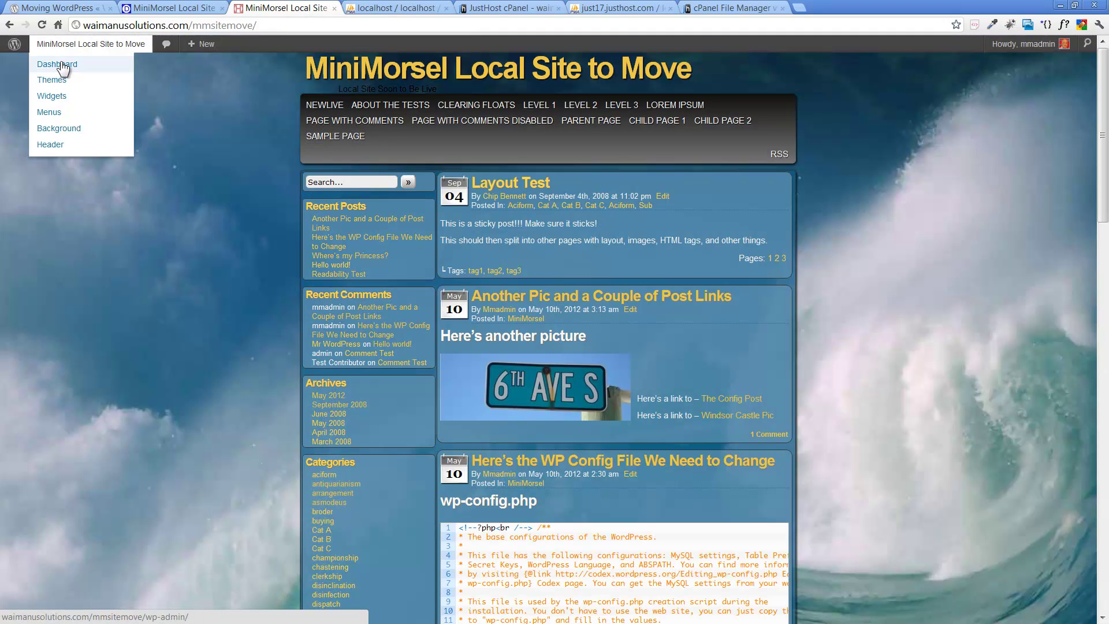
left_click(44, 112)
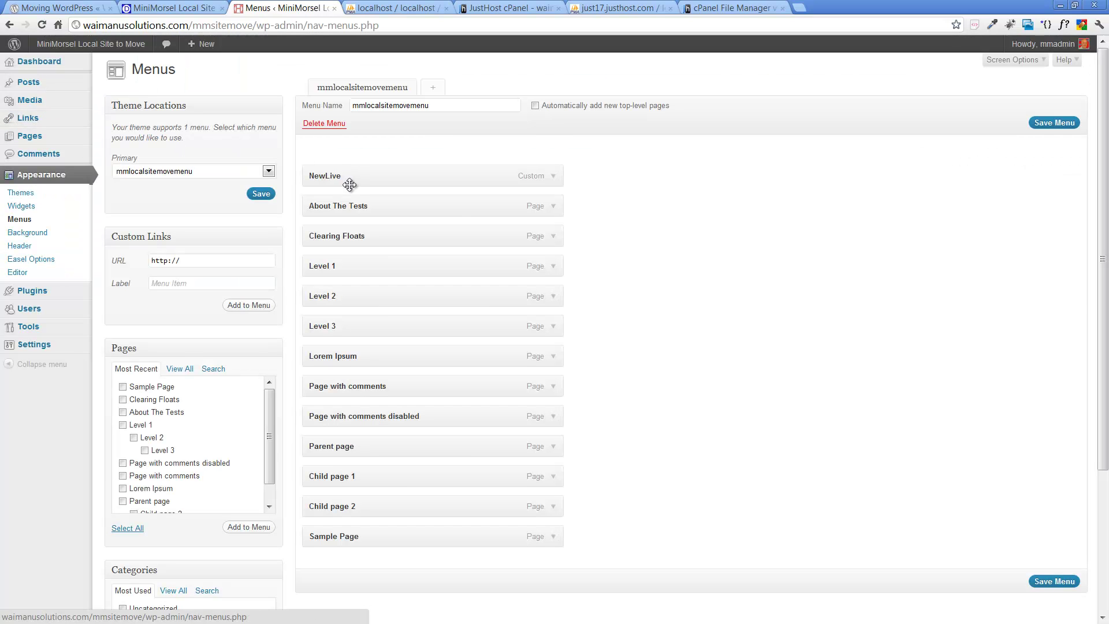
left_click(554, 177)
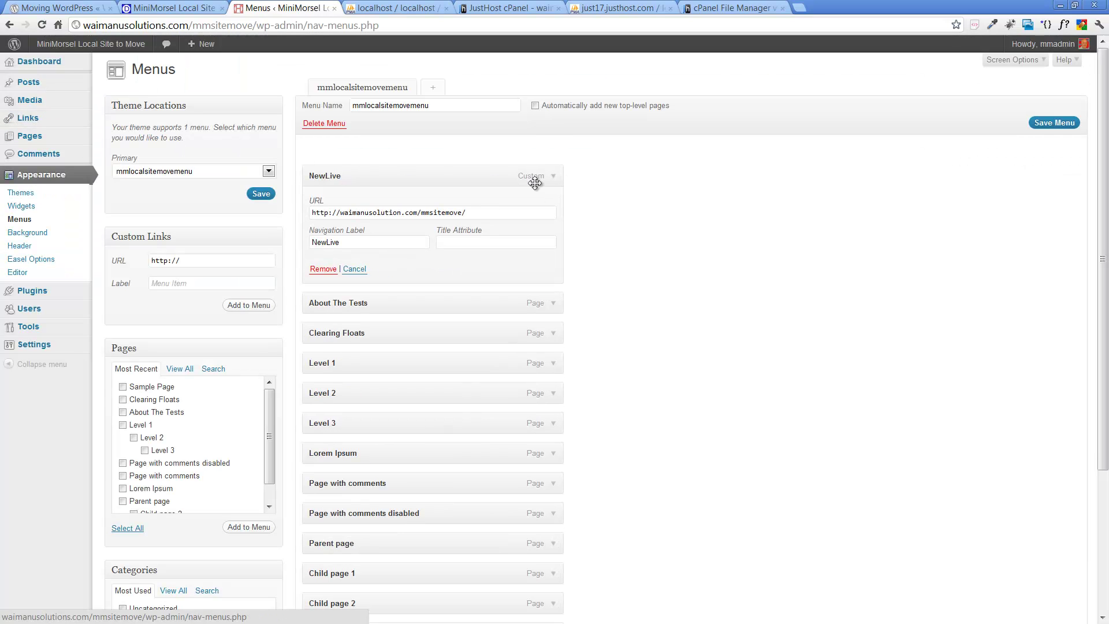
left_click(402, 213)
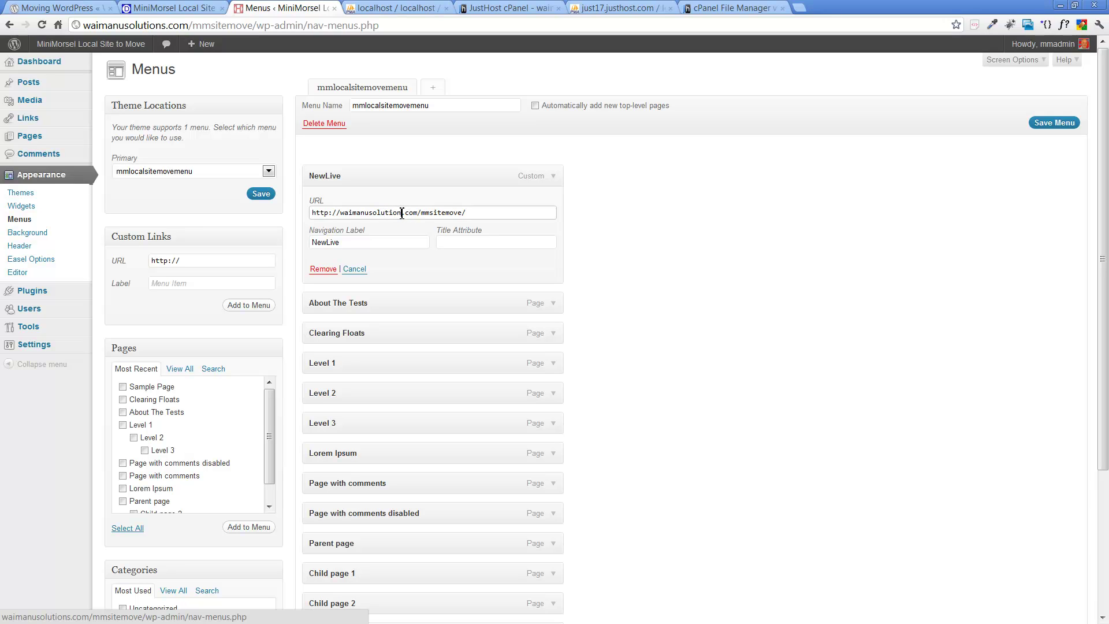
type("s")
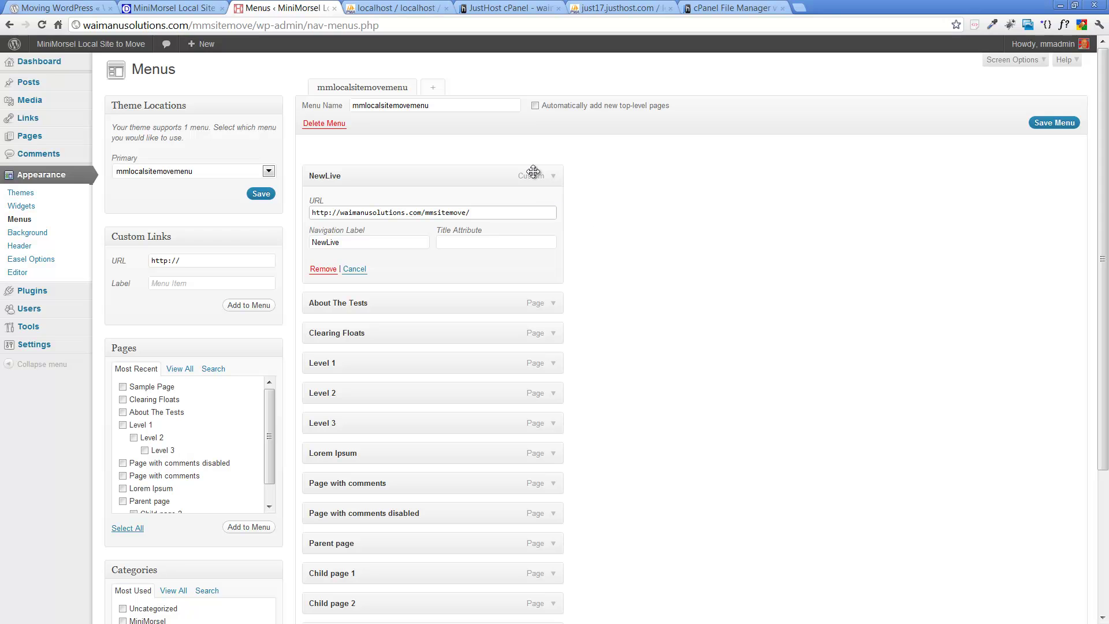
left_click(1046, 122)
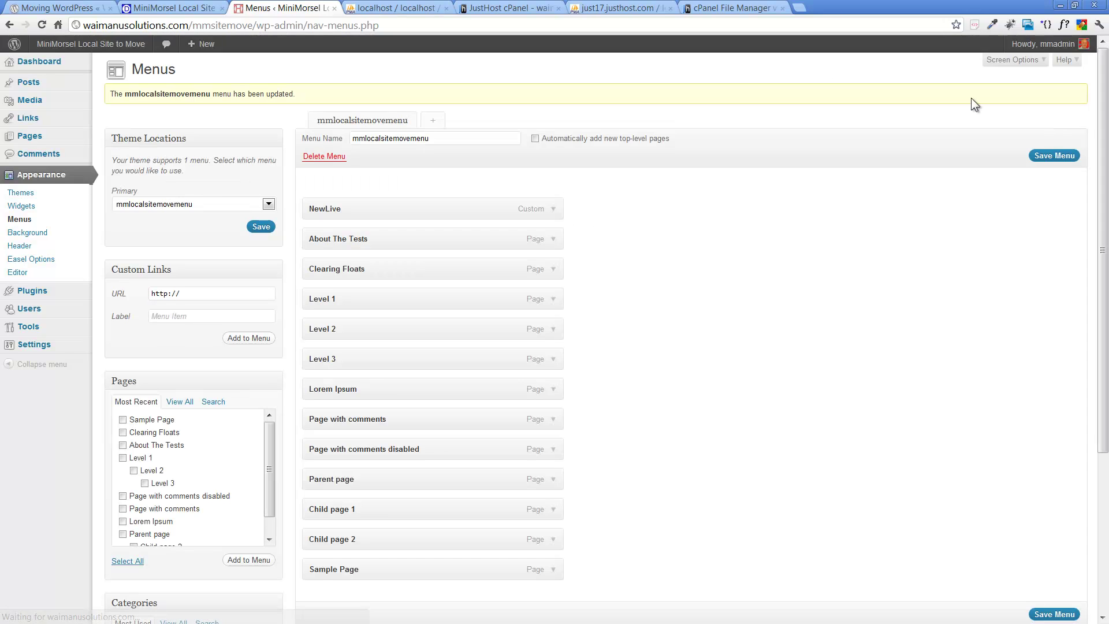
Step: View the live front page and confirm the NewLive link now opens it
left_click(136, 46)
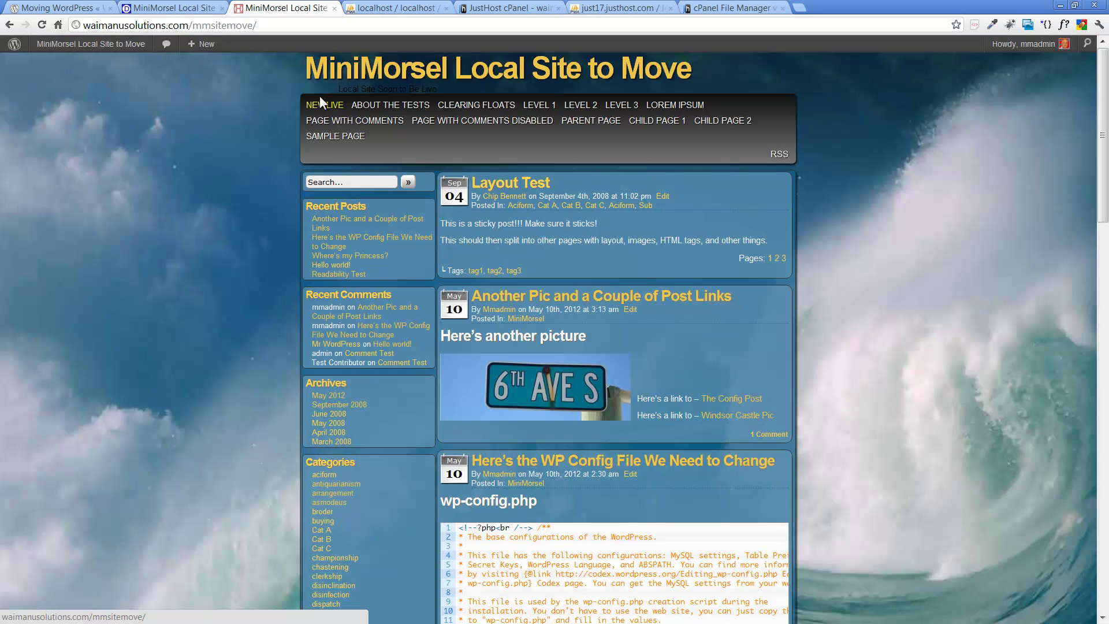
left_click(335, 107)
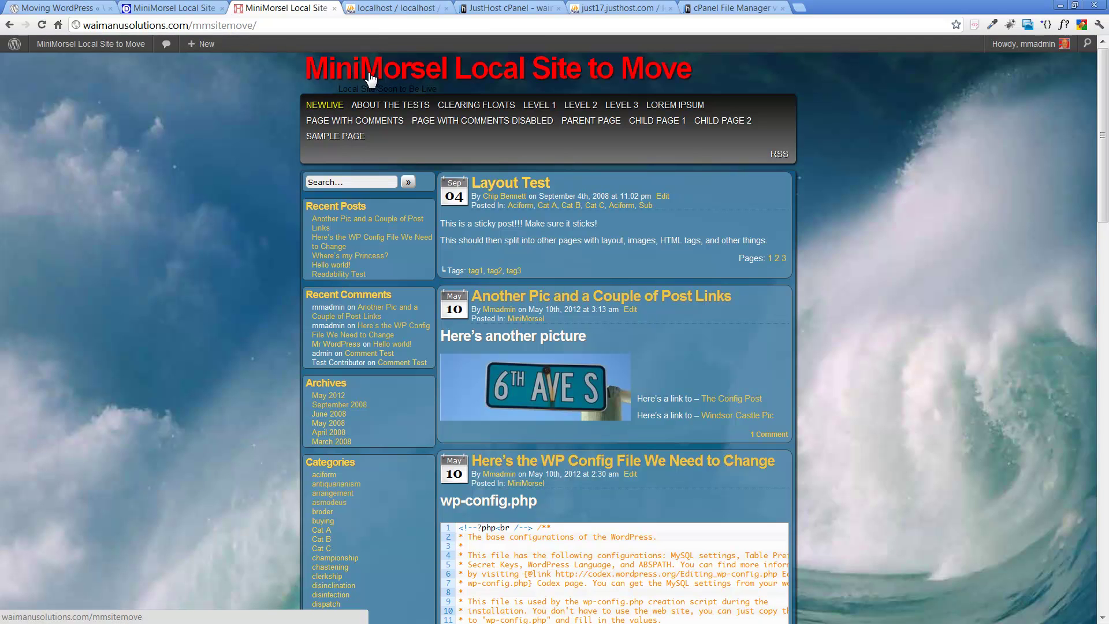
mouse_move(128, 52)
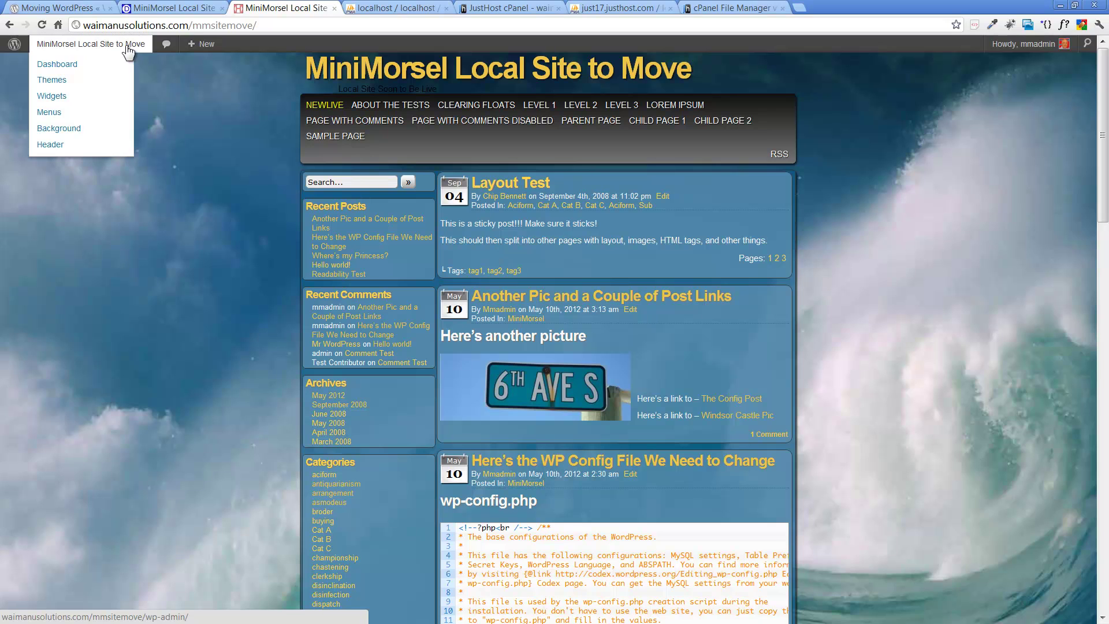
Step: In the live site's General Settings, enter title 'New Live MiniMorsel Site - Yippee' and tagline 'This Site Is Now Live'
left_click(69, 66)
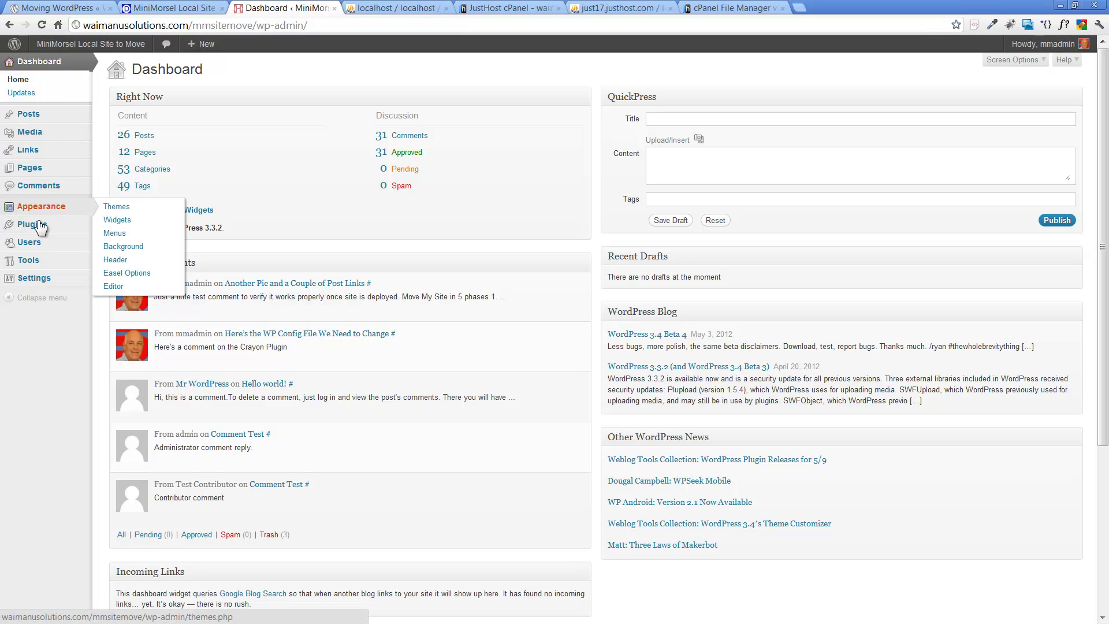
left_click(124, 281)
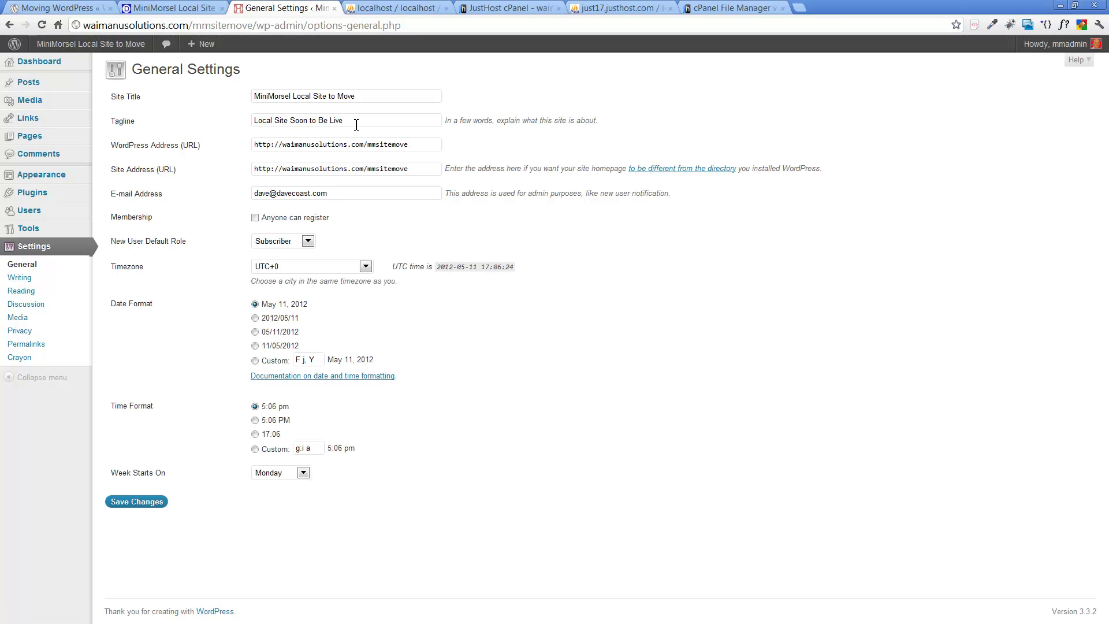
left_click_drag(363, 96, 212, 94)
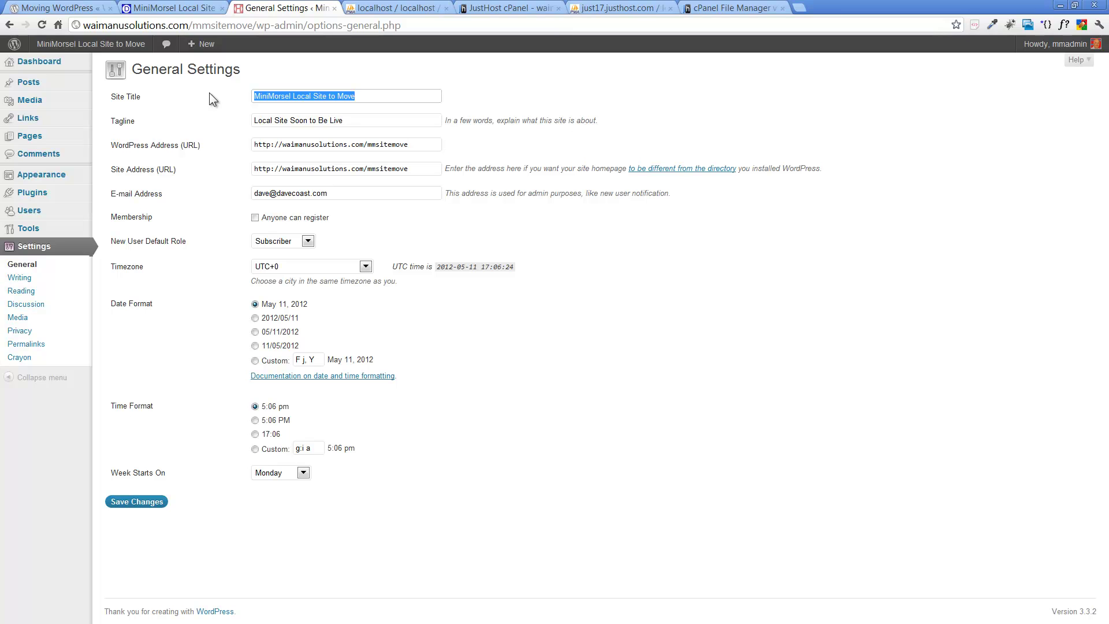
type("New Live")
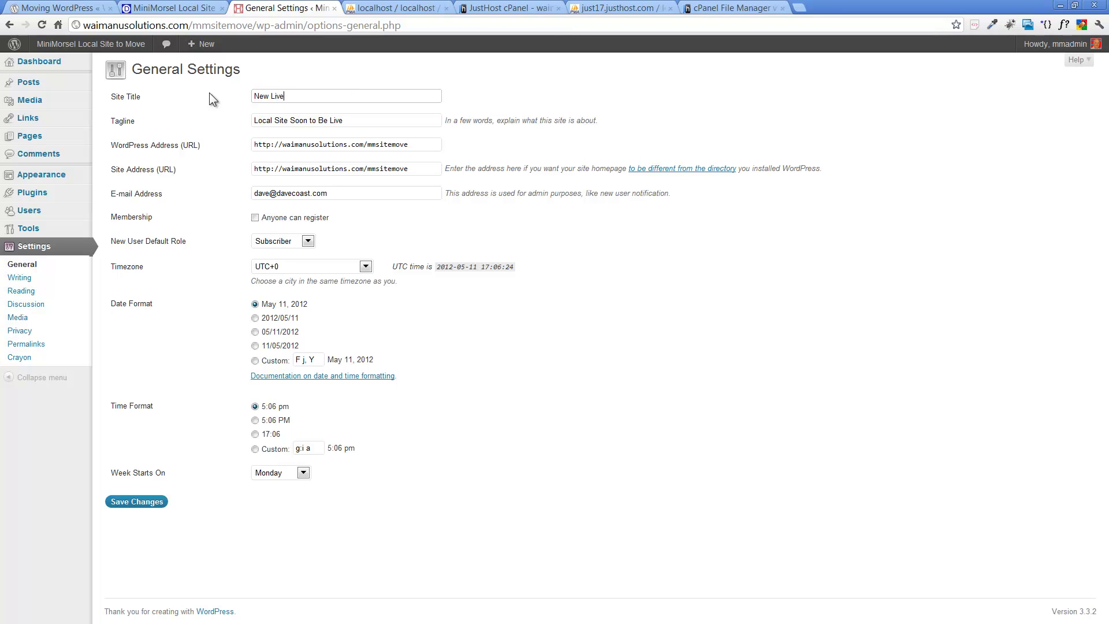
type(" MiniMorsel Site - Yippee!!!")
triple_click(355, 120)
type("This")
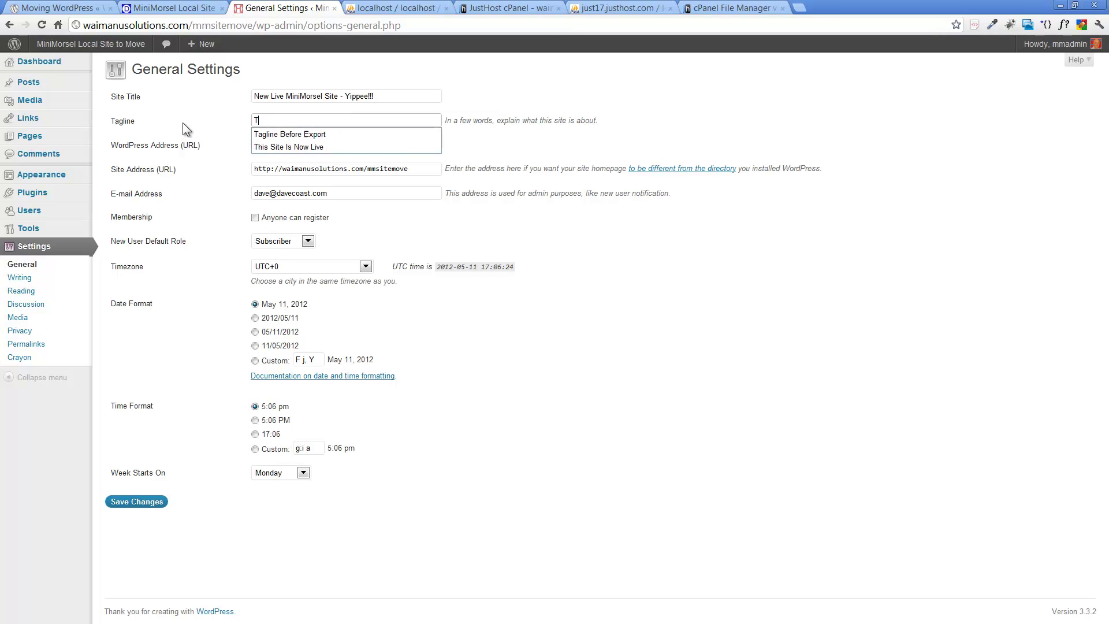
key("Down")
key("Return")
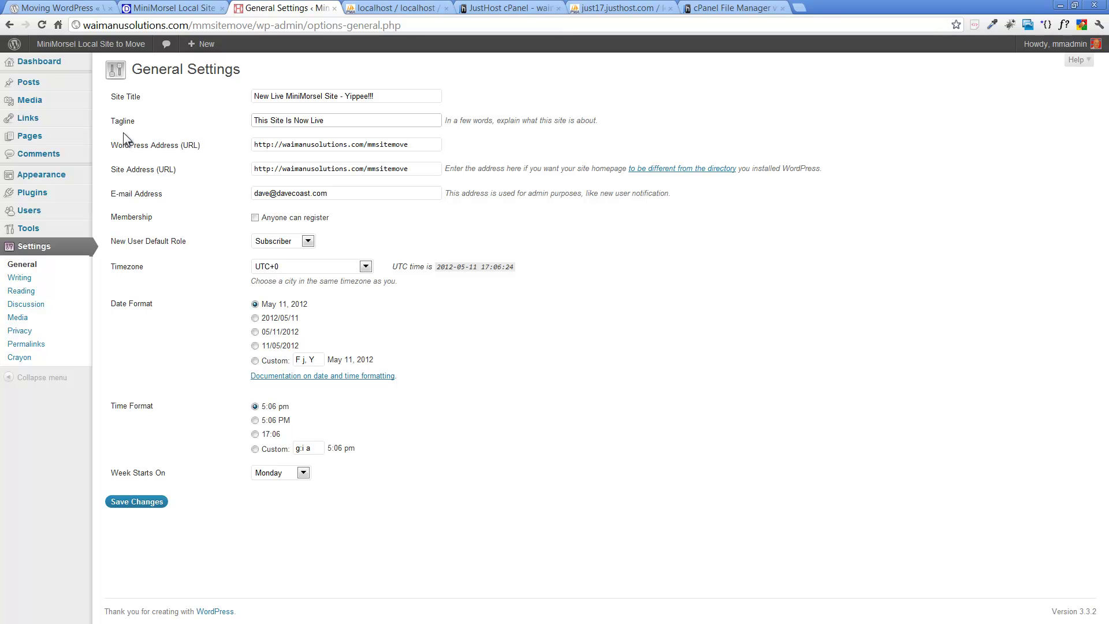
Step: Compare with the local home page, then save the new title and tagline and view the live home page
left_click(186, 8)
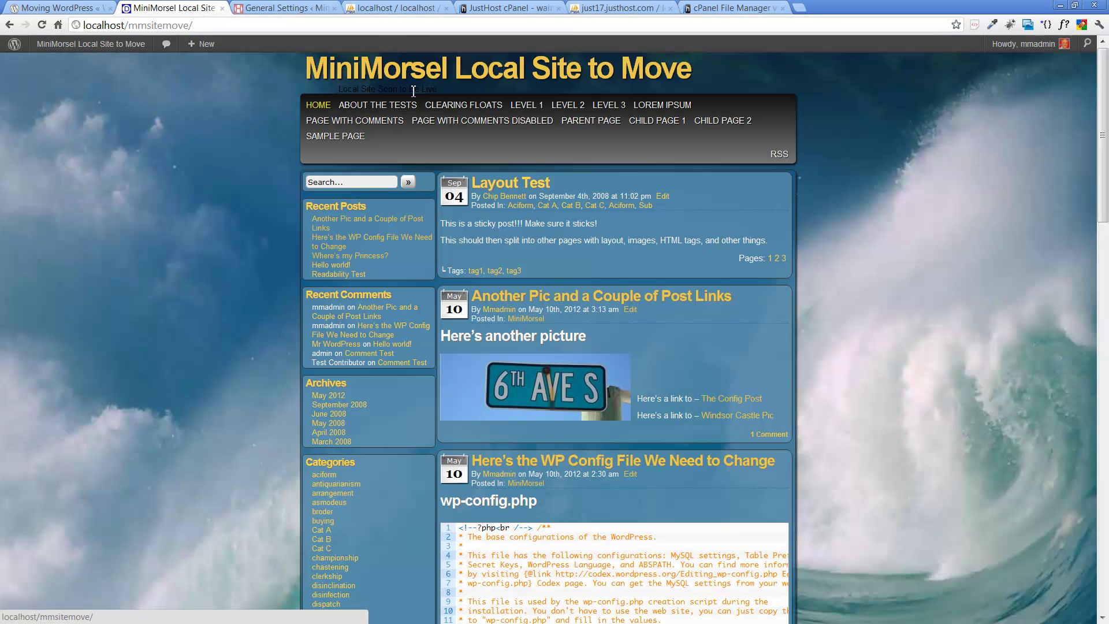
left_click(265, 11)
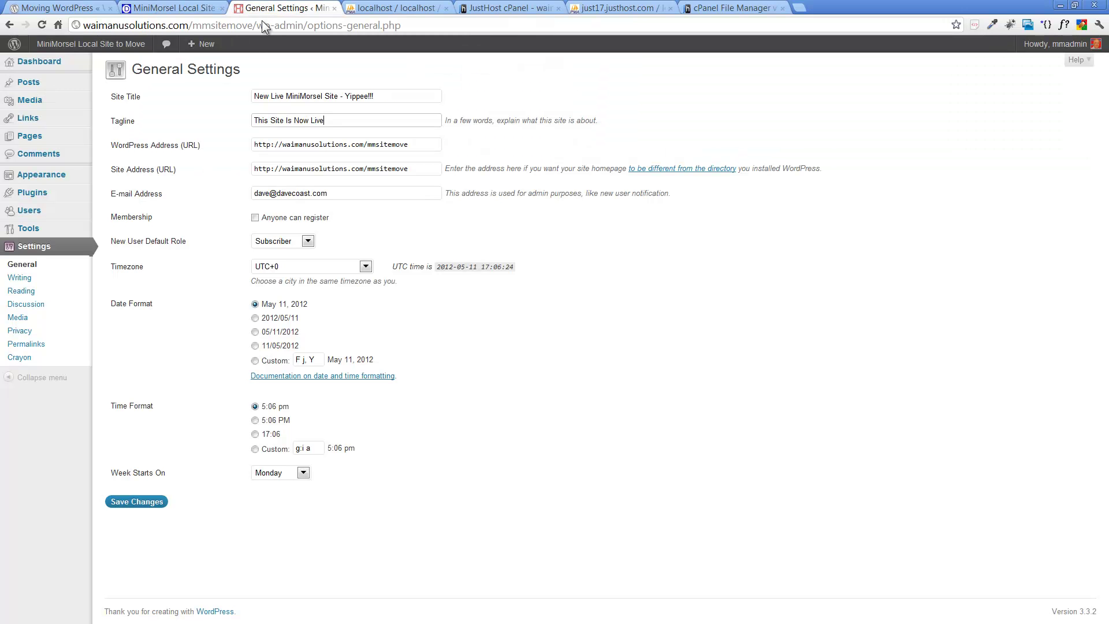
left_click(153, 503)
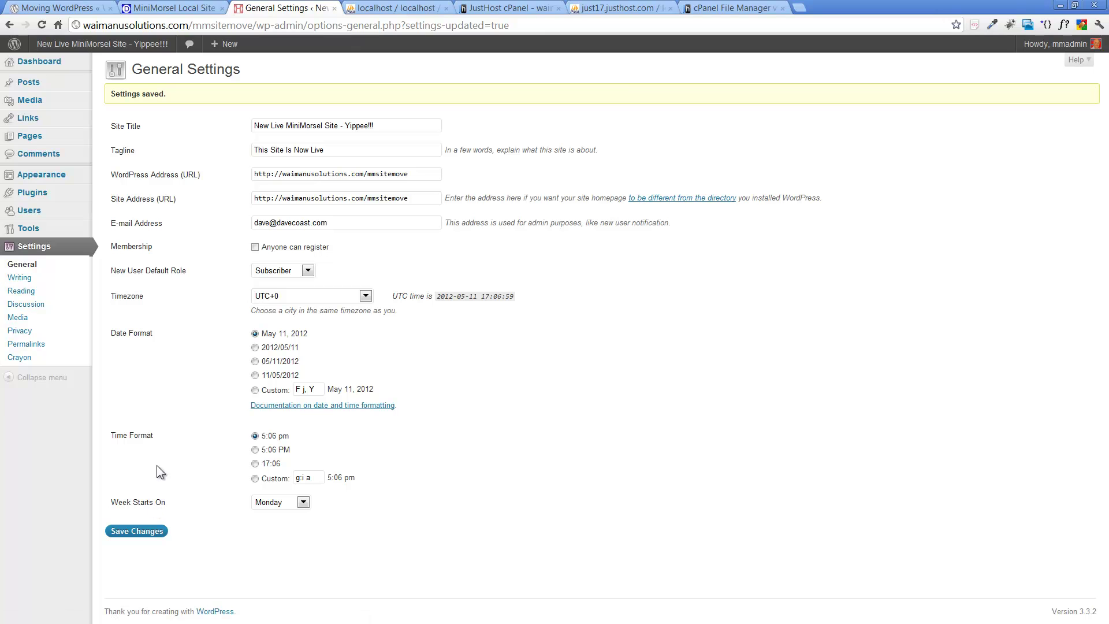
left_click(118, 48)
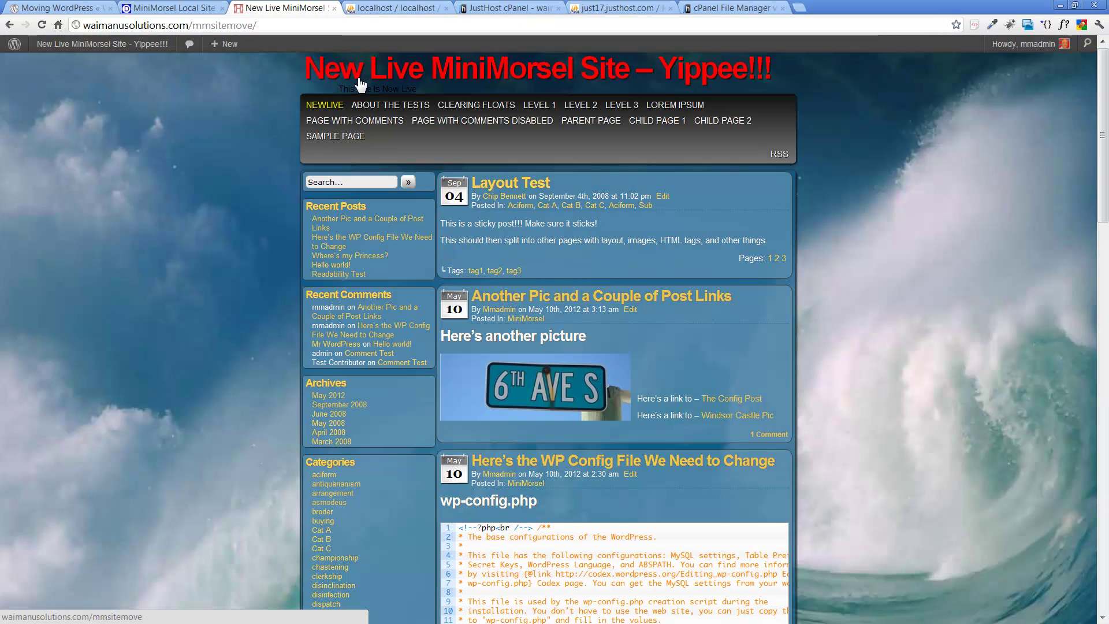
Step: Open the 'Another Pic and a Couple of Post Links' post on both sites and follow The Config Post link
left_click(143, 9)
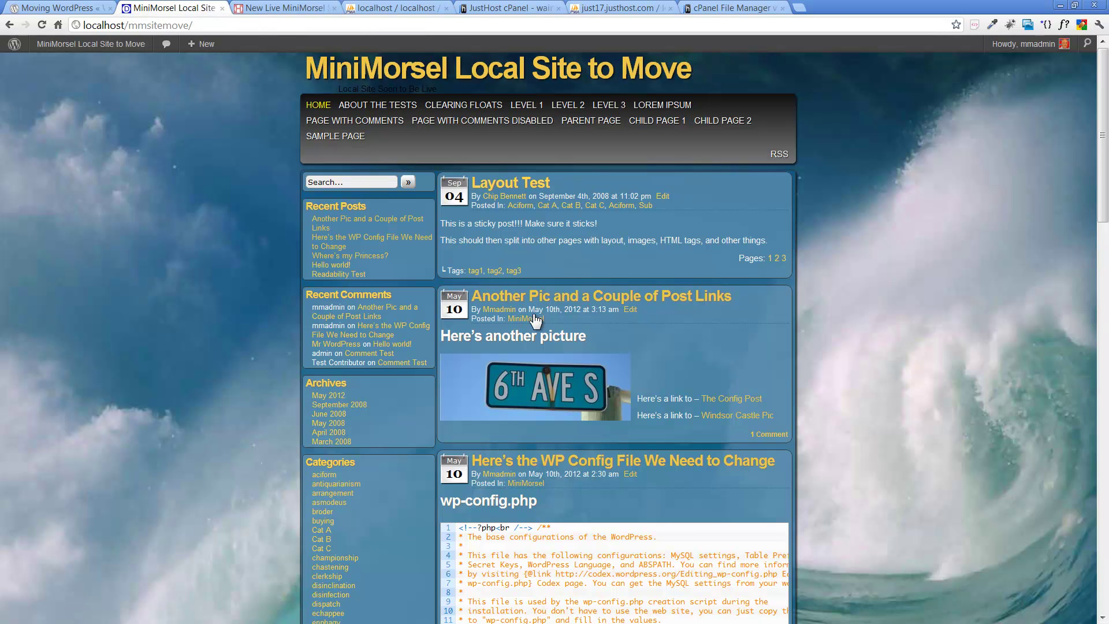
left_click(544, 301)
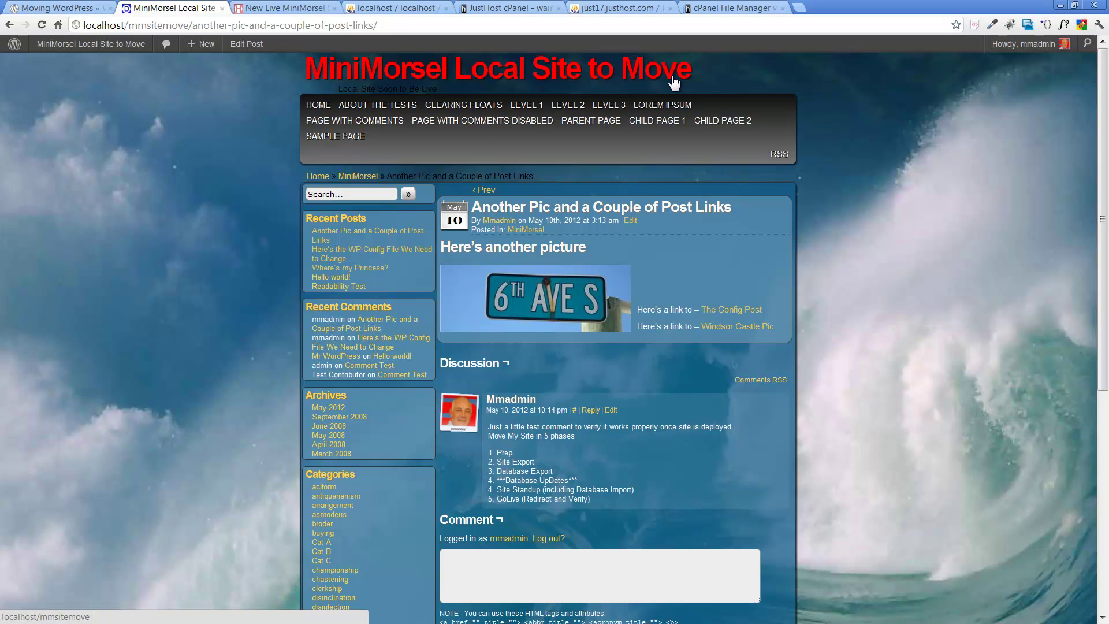
left_click(289, 8)
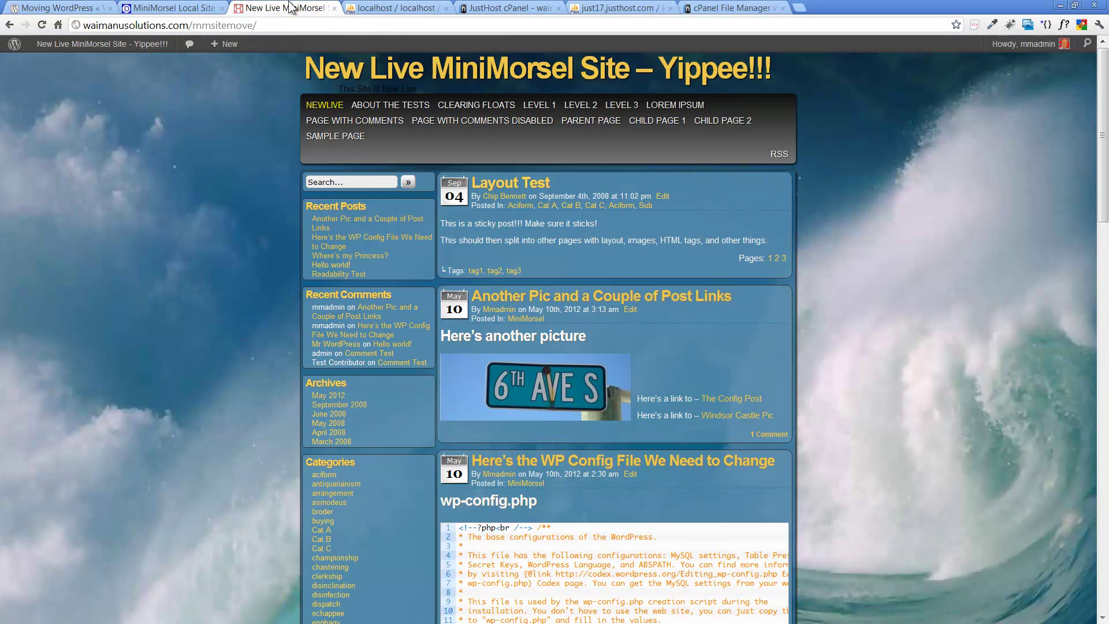
left_click(552, 301)
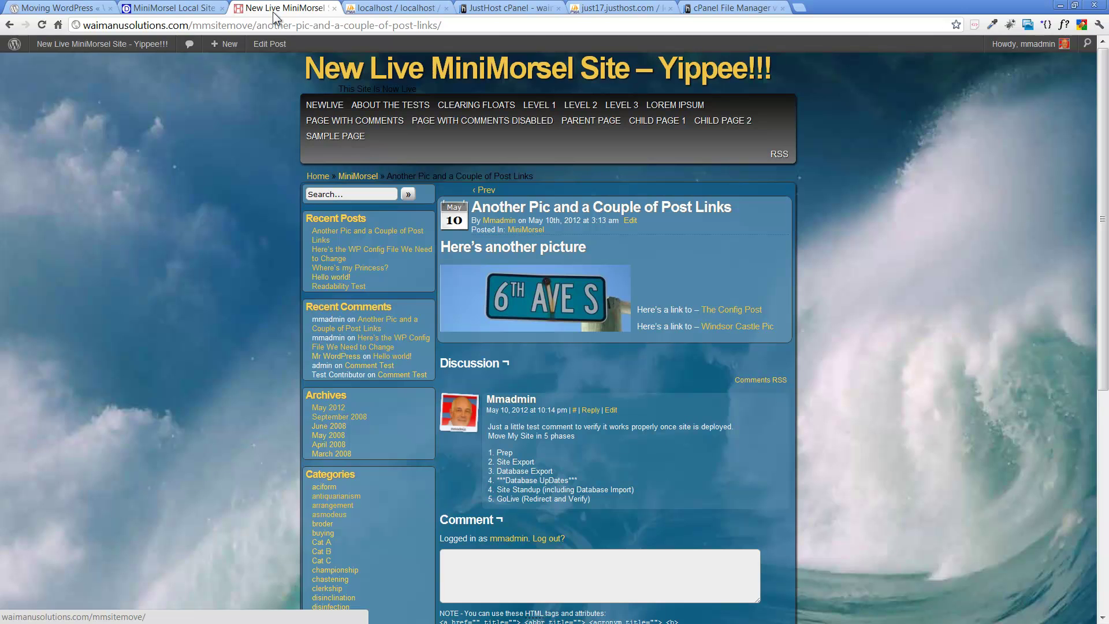
left_click(721, 312)
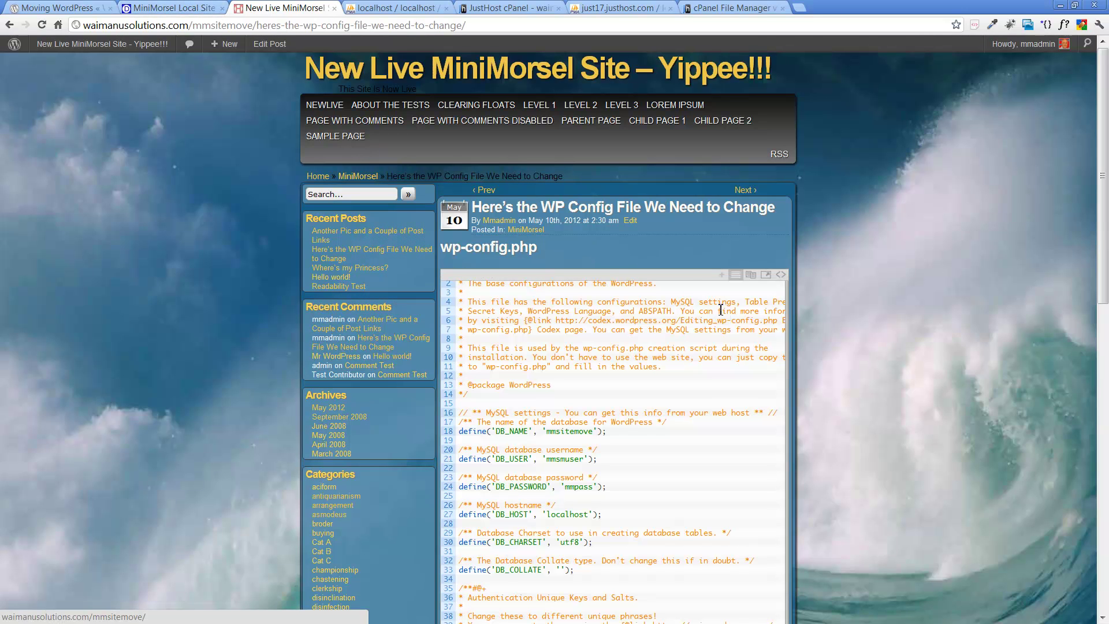
Step: From the live home page, browse the MiniMorsel category archive and open the config post's comments
left_click(325, 106)
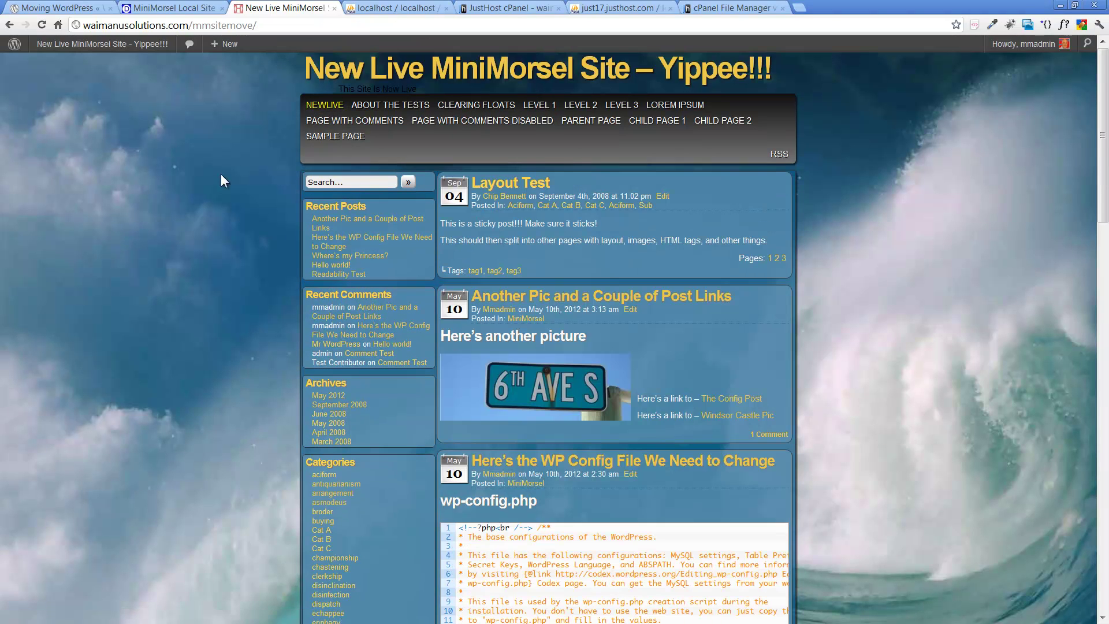
scroll(178, 238, "down", 1)
scroll(178, 238, "down", 7)
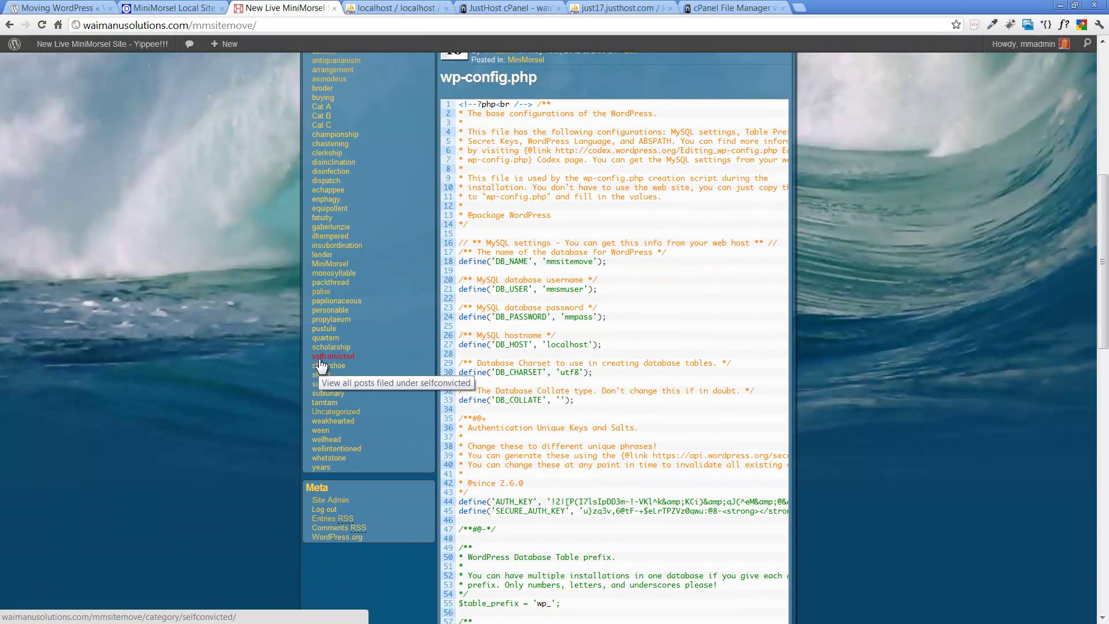
left_click(332, 264)
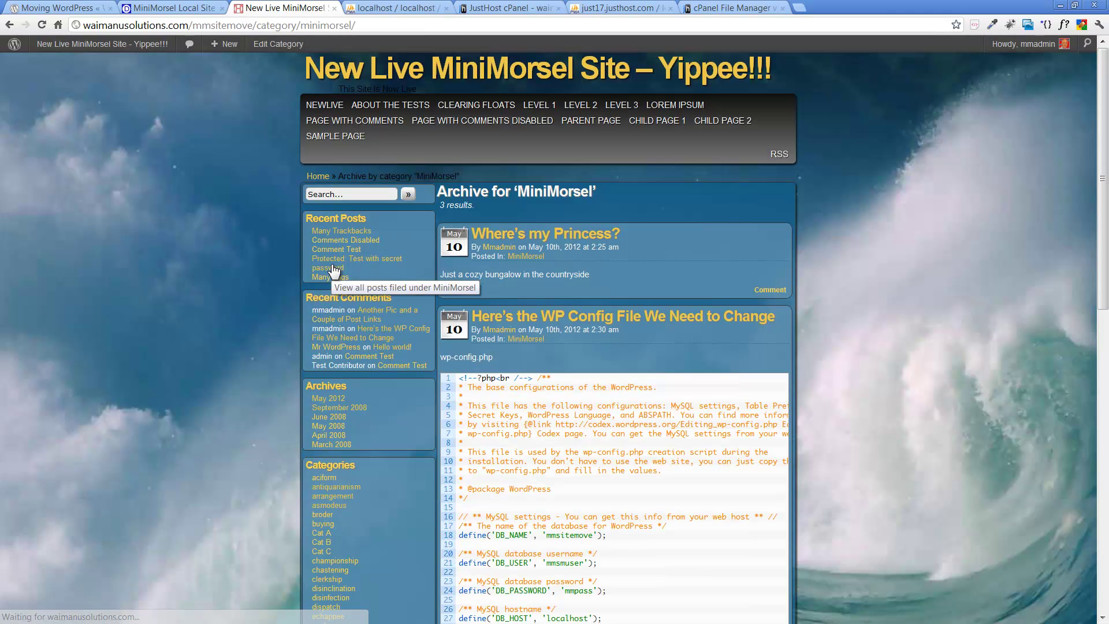
scroll(103, 202, "down", 12)
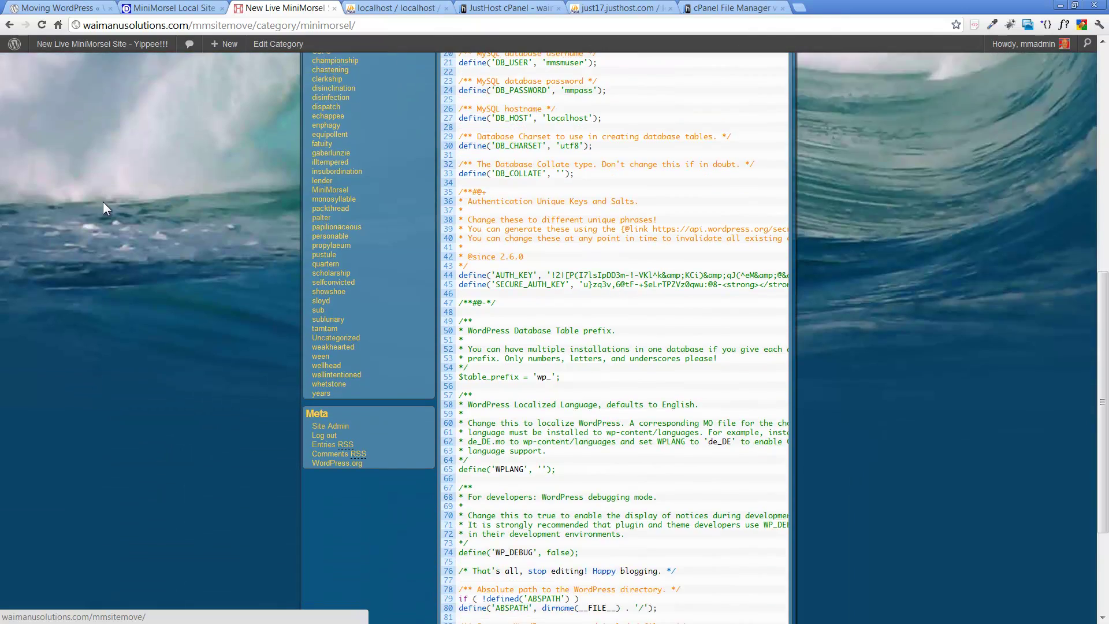
scroll(103, 202, "up", 12)
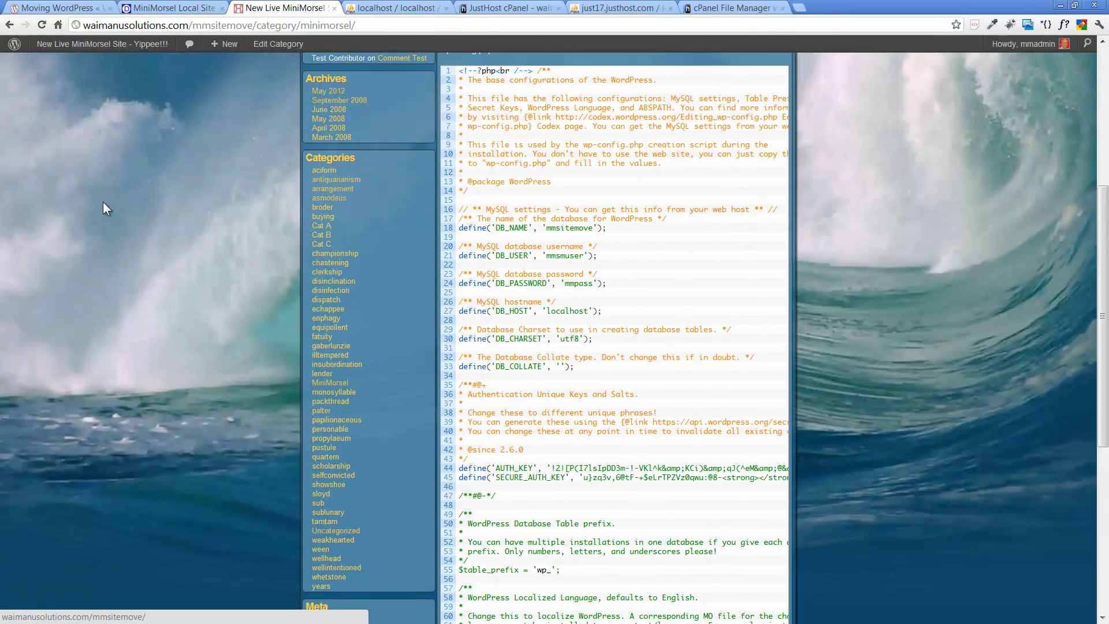
scroll(103, 202, "up", 1)
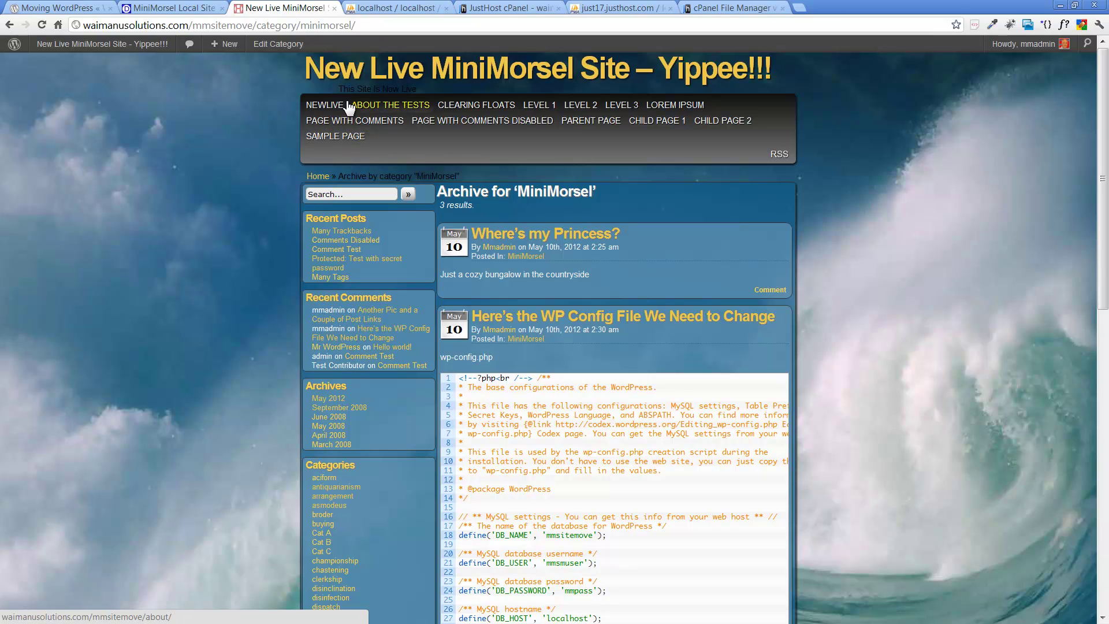
scroll(192, 257, "down", 9)
scroll(192, 257, "down", 3)
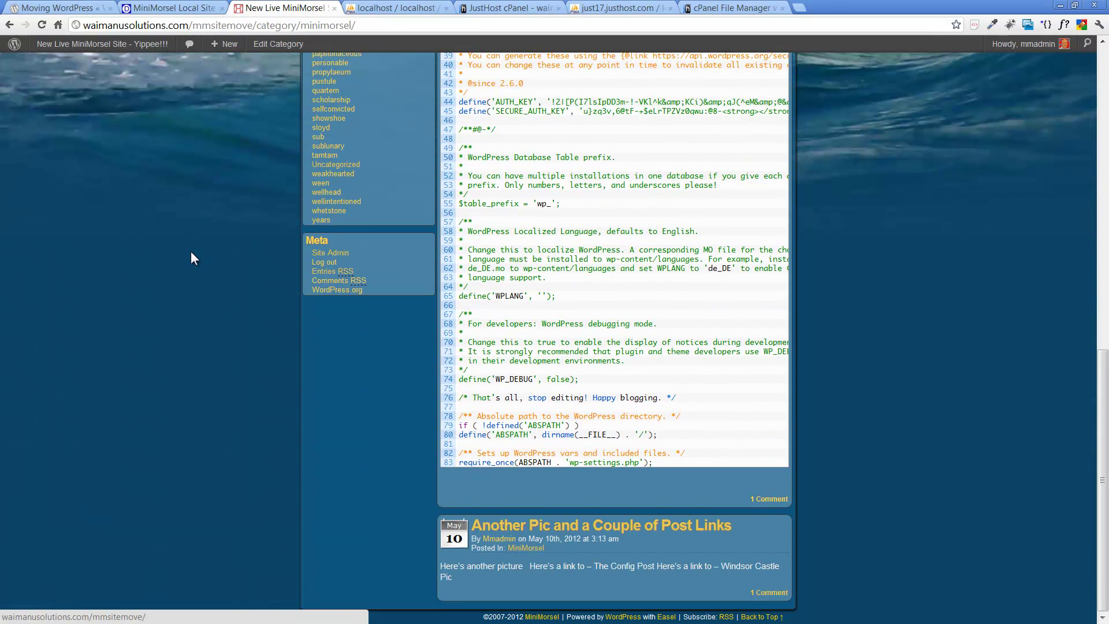
left_click(770, 498)
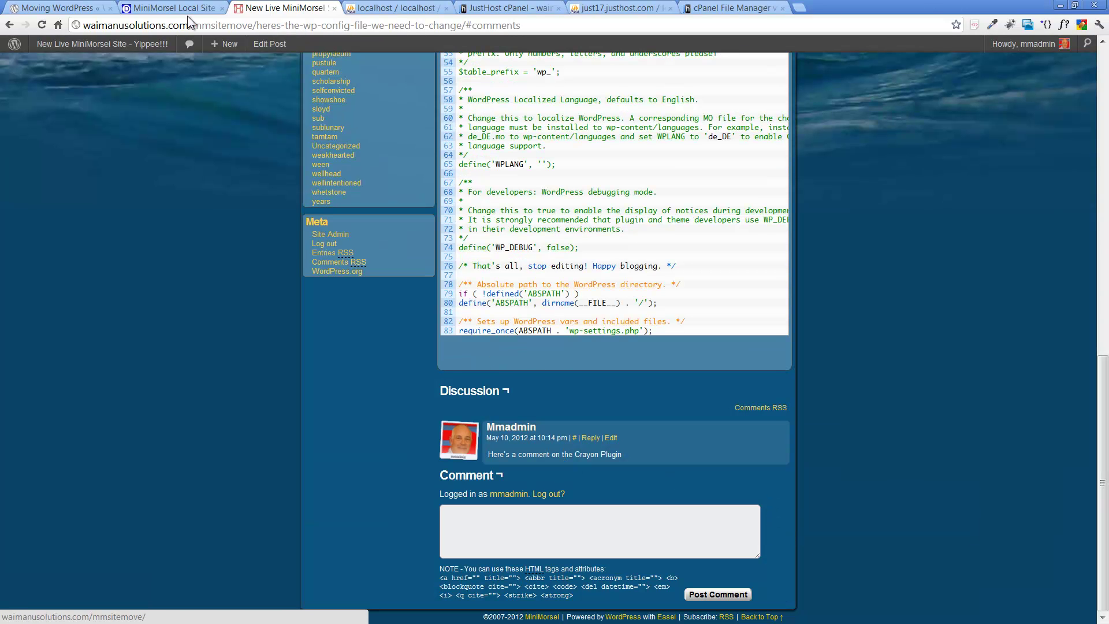
scroll(186, 289, "up", 12)
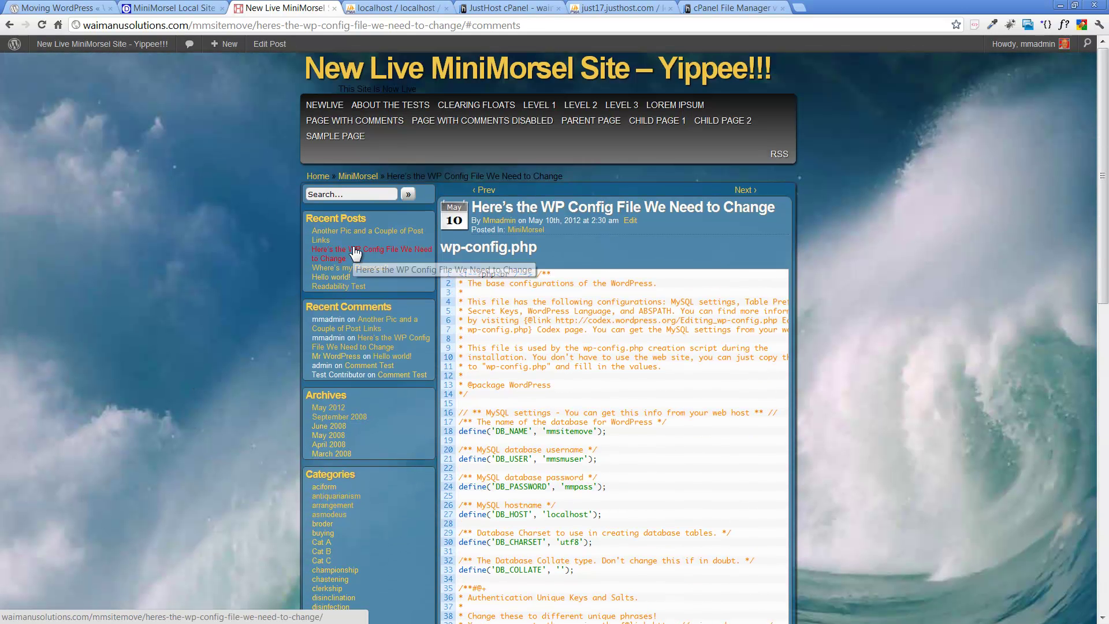
Step: Open the 'Another Pic' post, follow the Windsor Castle Pic link, and enlarge then close the picture
left_click(390, 240)
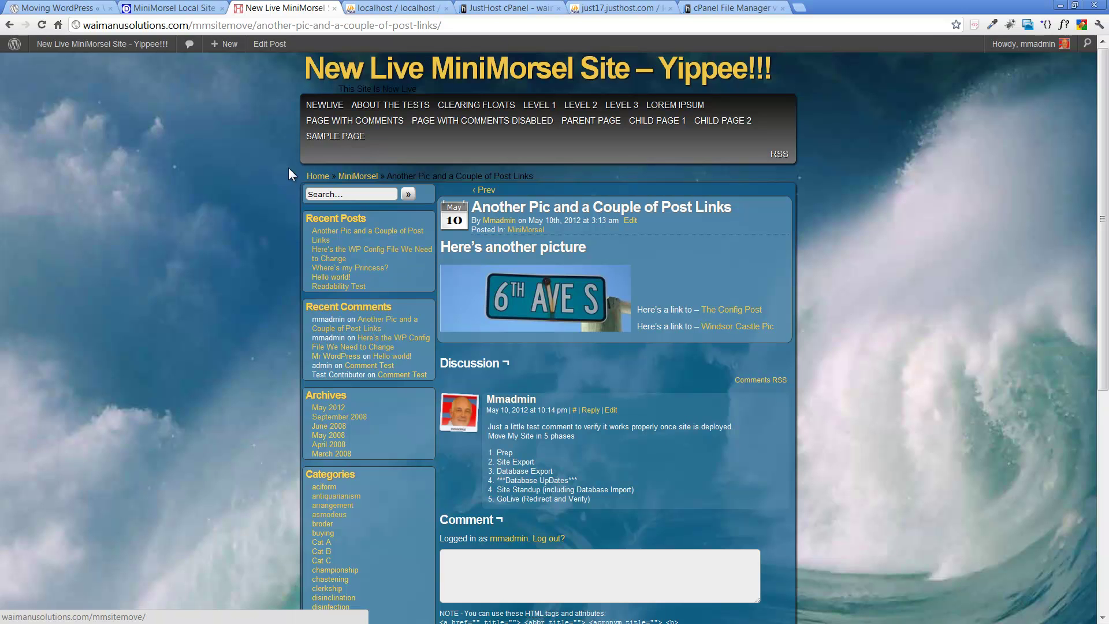
left_click(743, 328)
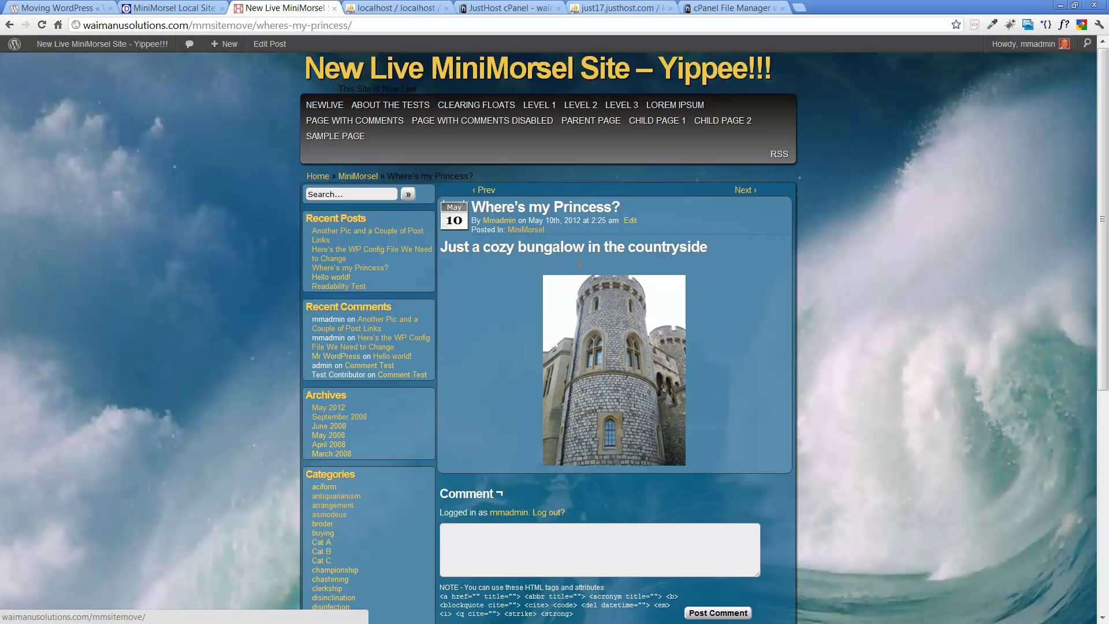
left_click(619, 335)
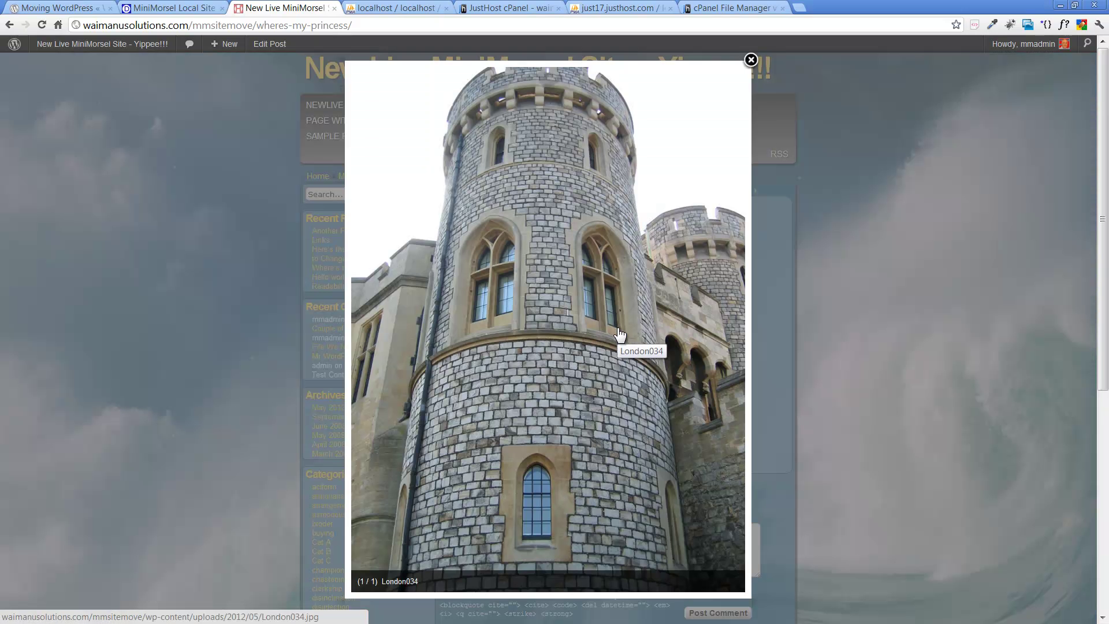
left_click(750, 60)
Step: Reload the live home page, compare it with the local post page, then bring up the Notepad++ move plan
left_click(510, 75)
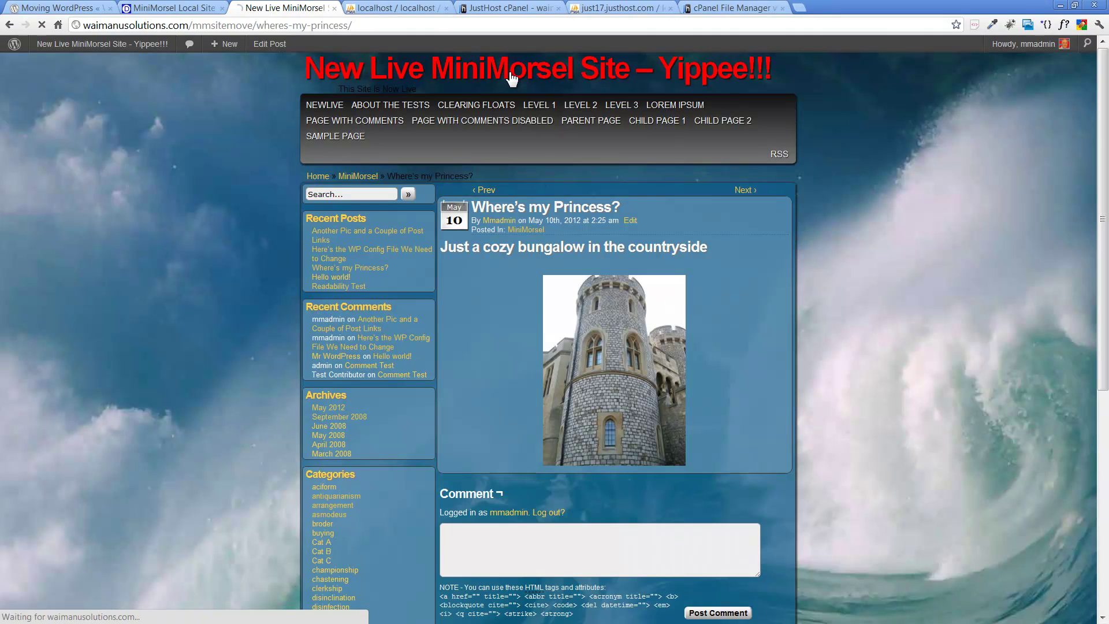
left_click(330, 111)
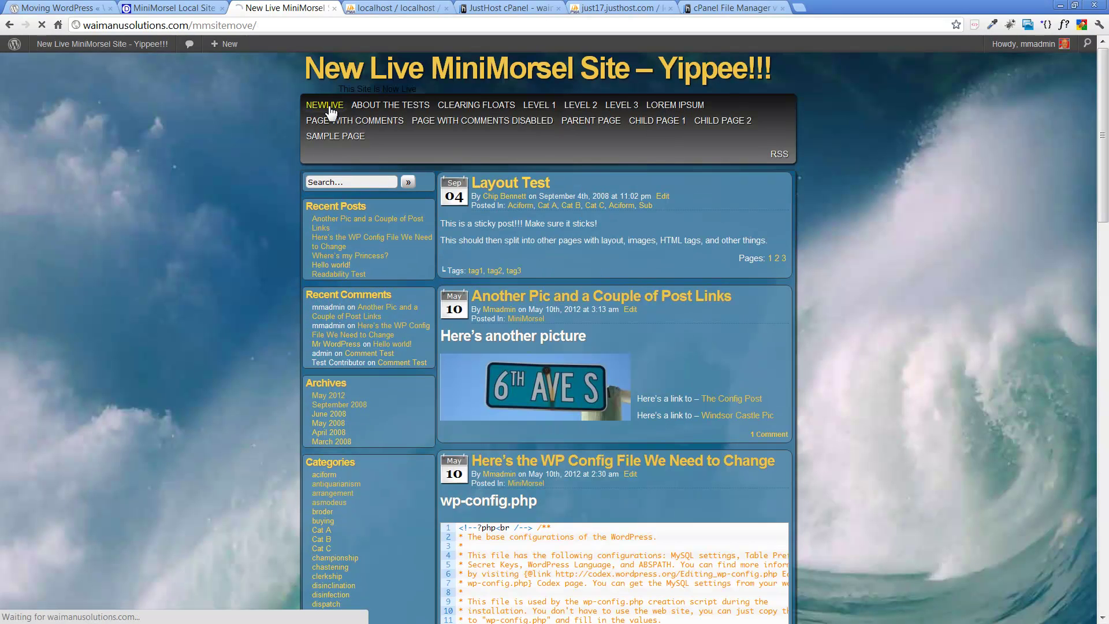
left_click(168, 9)
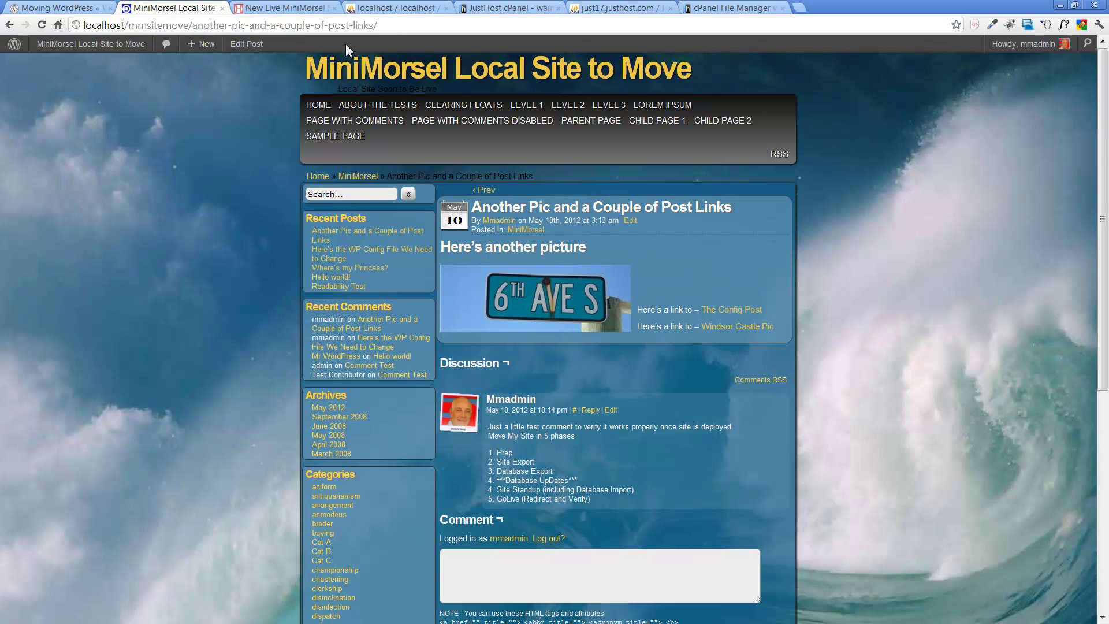
left_click(275, 8)
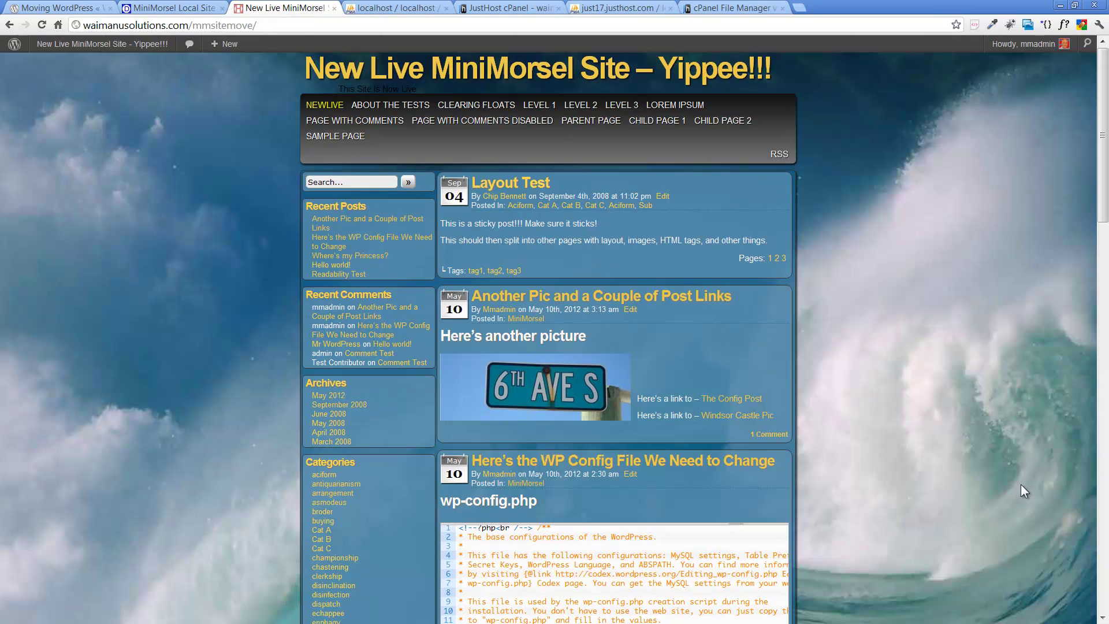
key("alt+Tab")
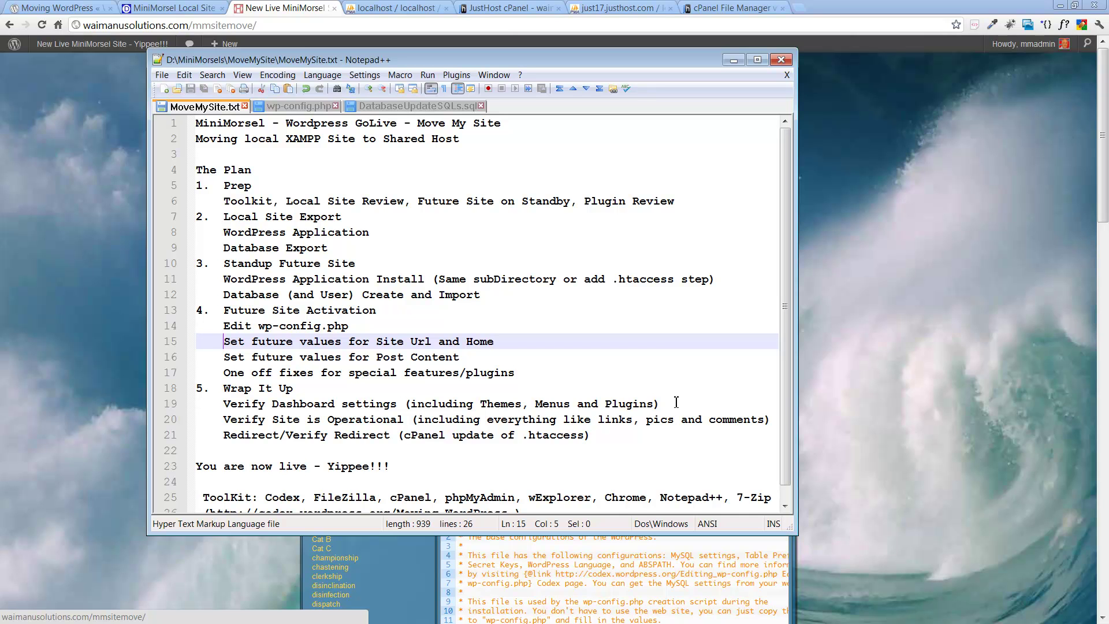
Step: Drag the Notepad++ MoveMySite.txt window onto the other monitor to reveal the live site
left_click_drag(447, 55, 1108, 70)
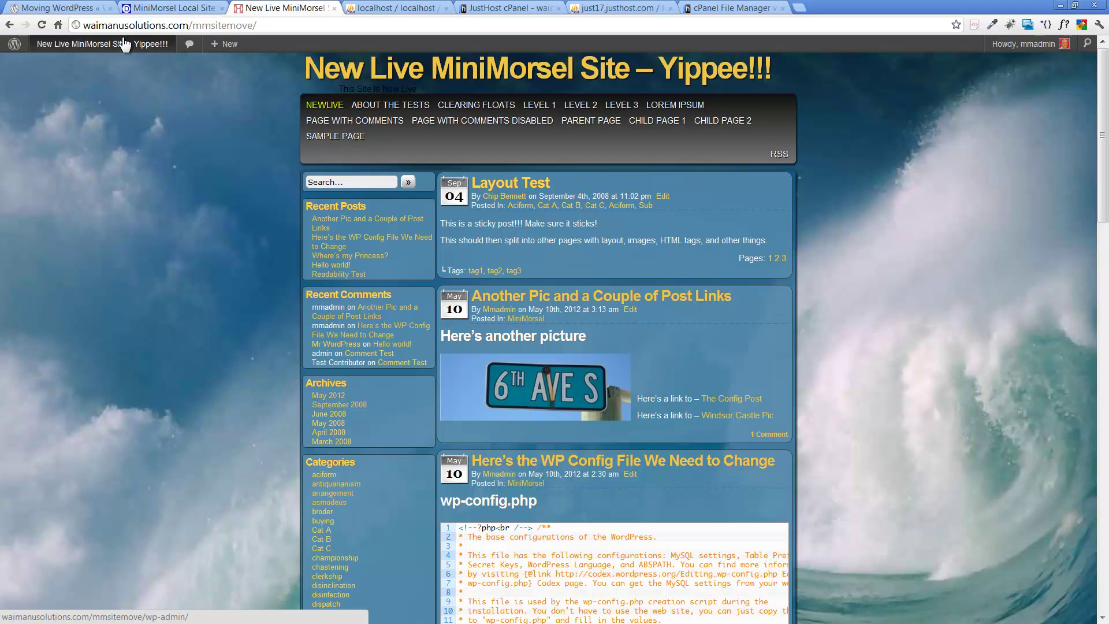
Step: Open the live Dashboard's Plugins page to see its five plugins, then switch to the local site tab
mouse_move(116, 48)
left_click(62, 67)
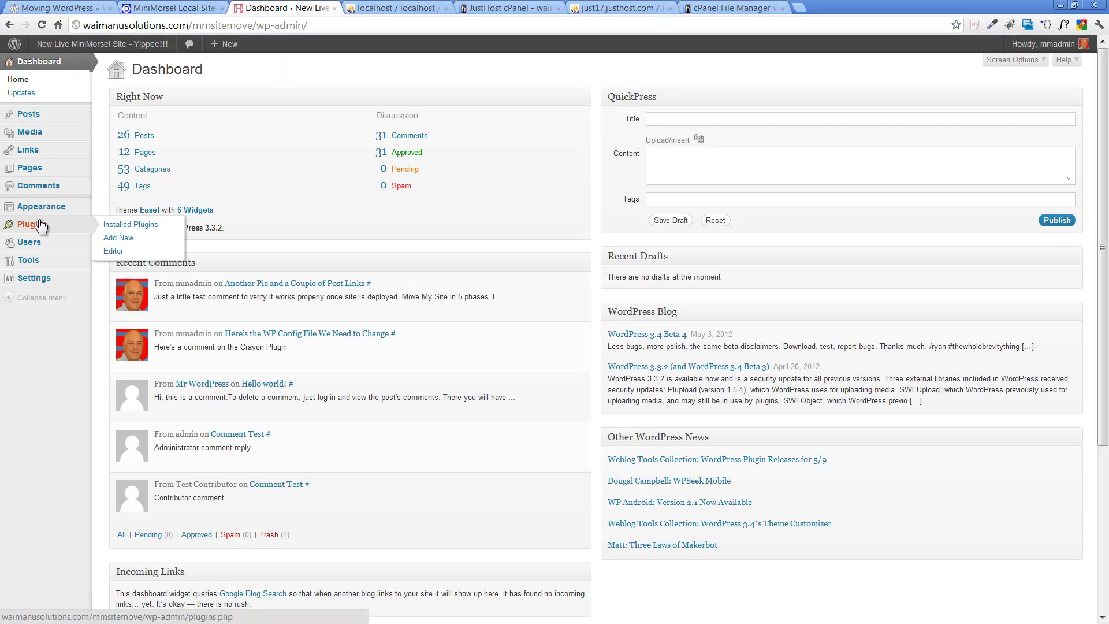
left_click(42, 231)
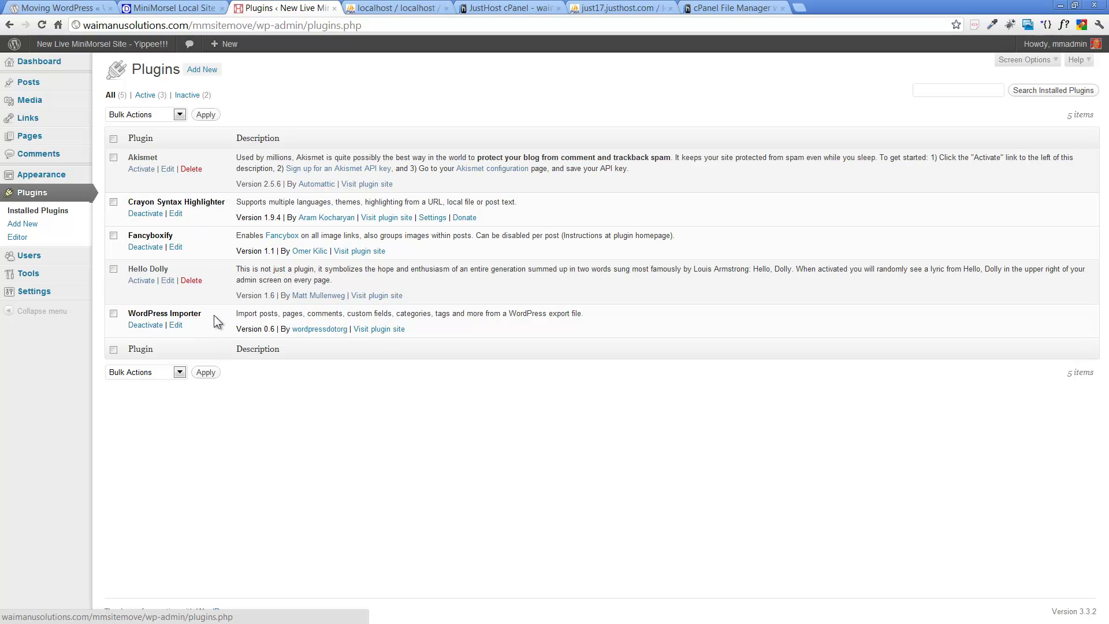
left_click(156, 9)
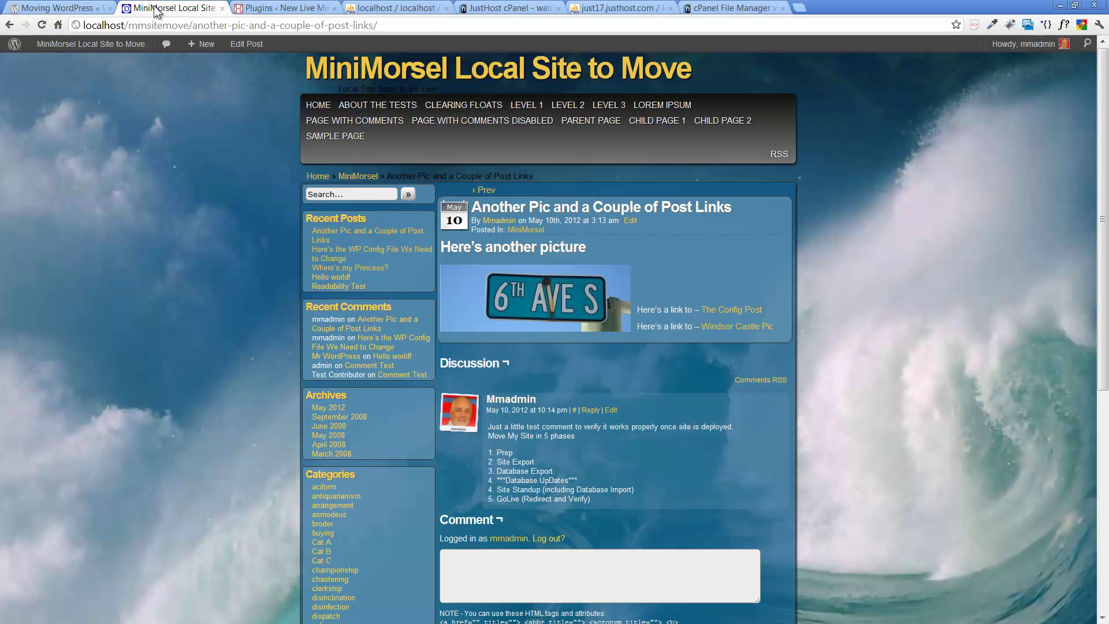
Step: Open the live site's front page from the admin bar, briefly checking the move plan notes
left_click(300, 7)
left_click(96, 50)
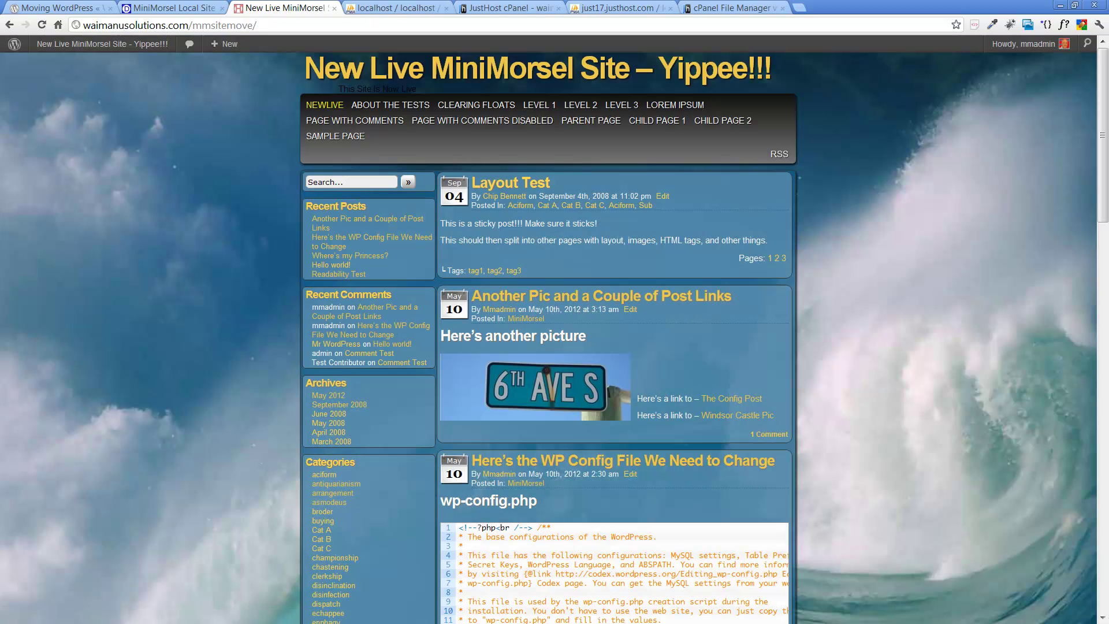
key("alt+Tab")
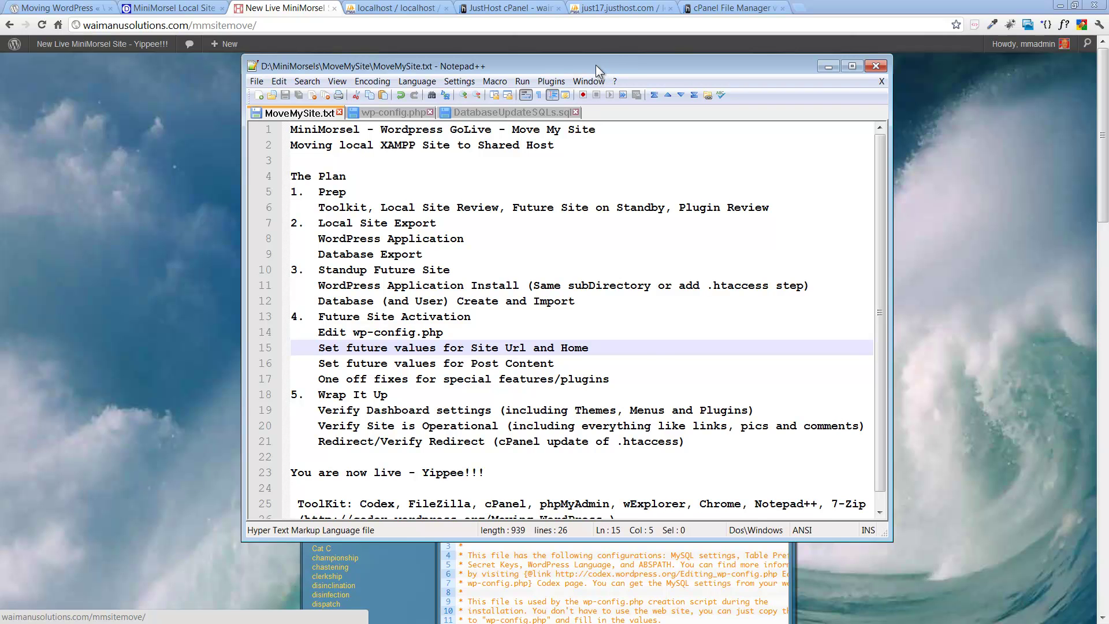
key("alt+Tab")
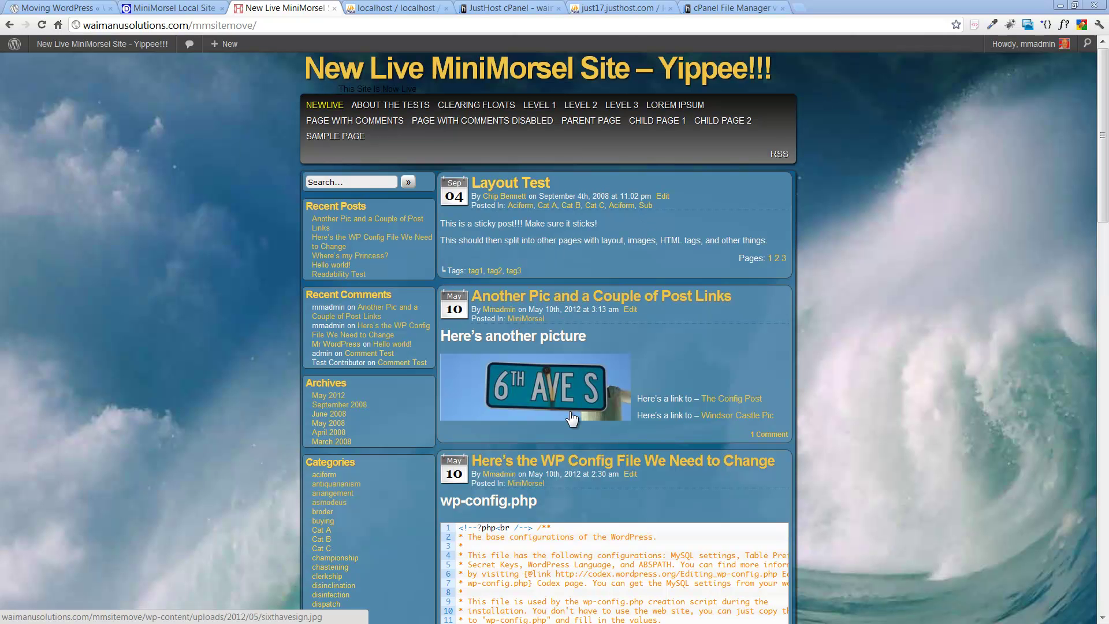
Step: Enlarge and close the 6th Ave S picture, check the title and NEWLIVE links, then bring back the move plan
left_click(566, 410)
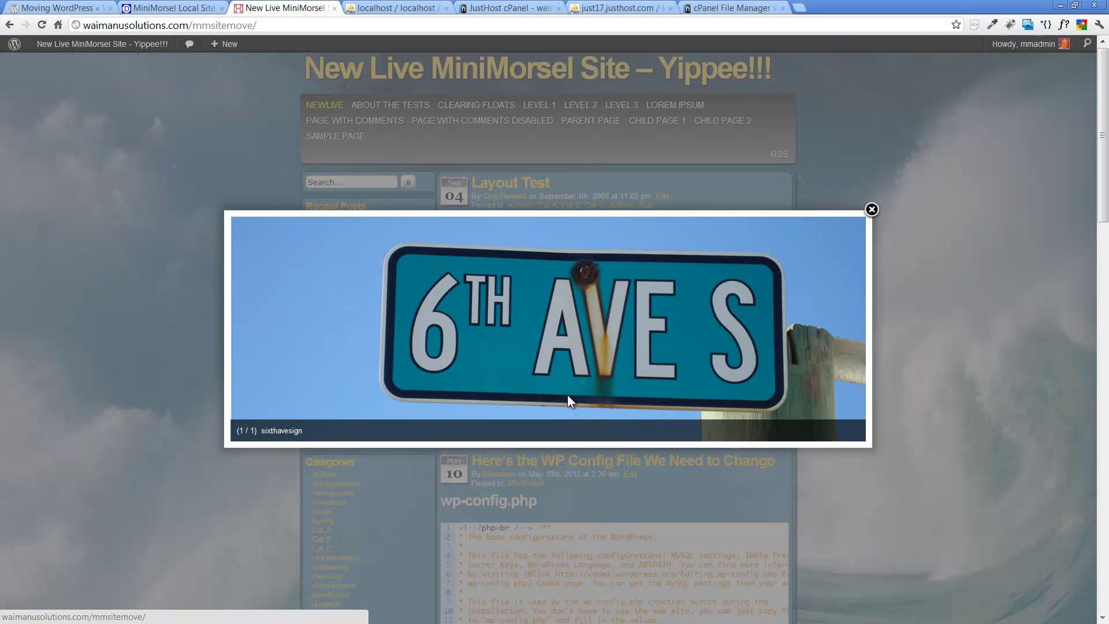
left_click(871, 209)
left_click(472, 77)
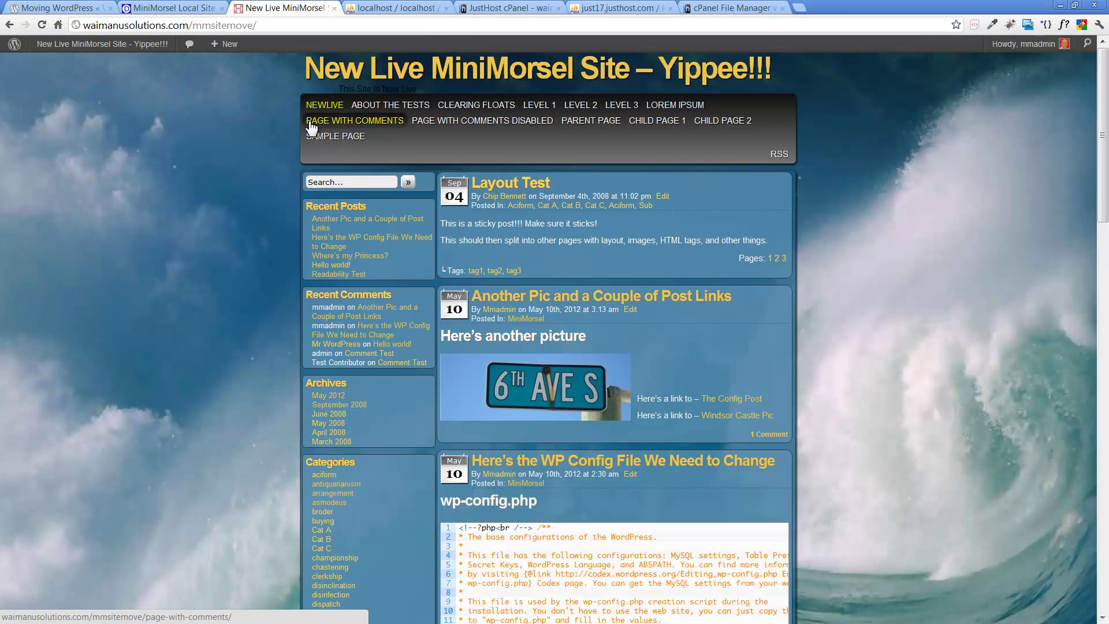
left_click(320, 108)
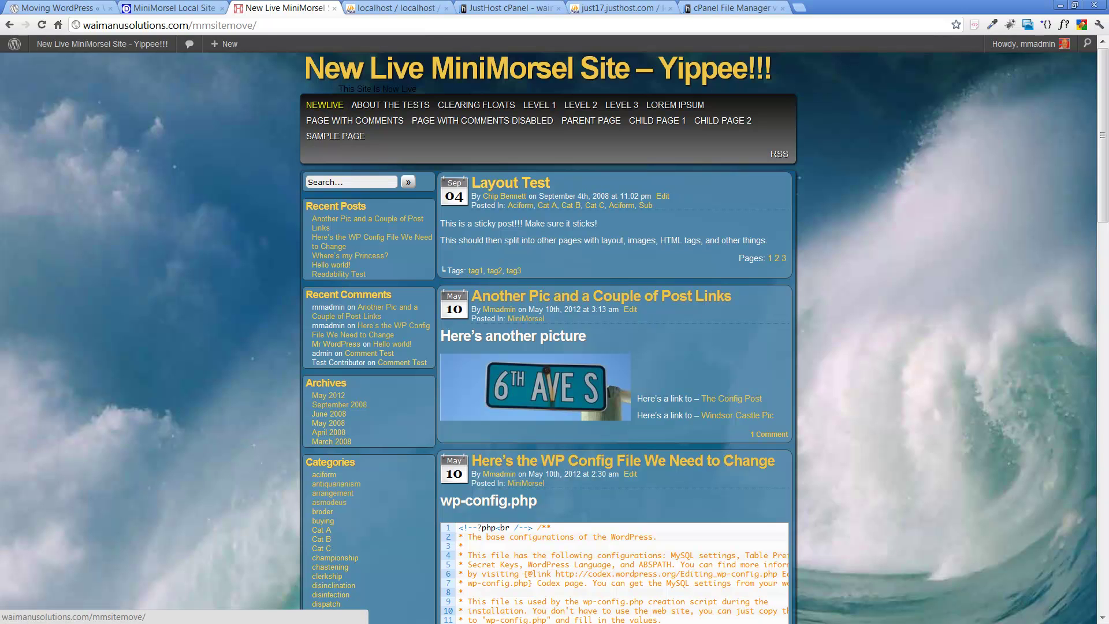
left_click_drag(1108, 71, 573, 76)
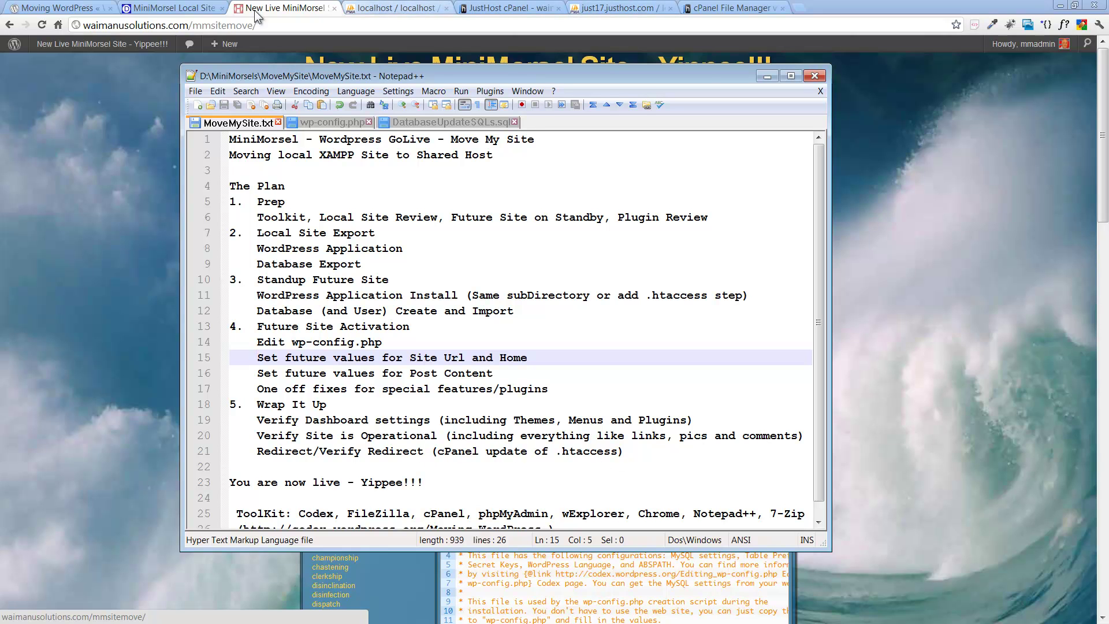
Step: Load waimanusolutions.com to confirm it still redirects to the /themedev1/ temp site
left_click(226, 27)
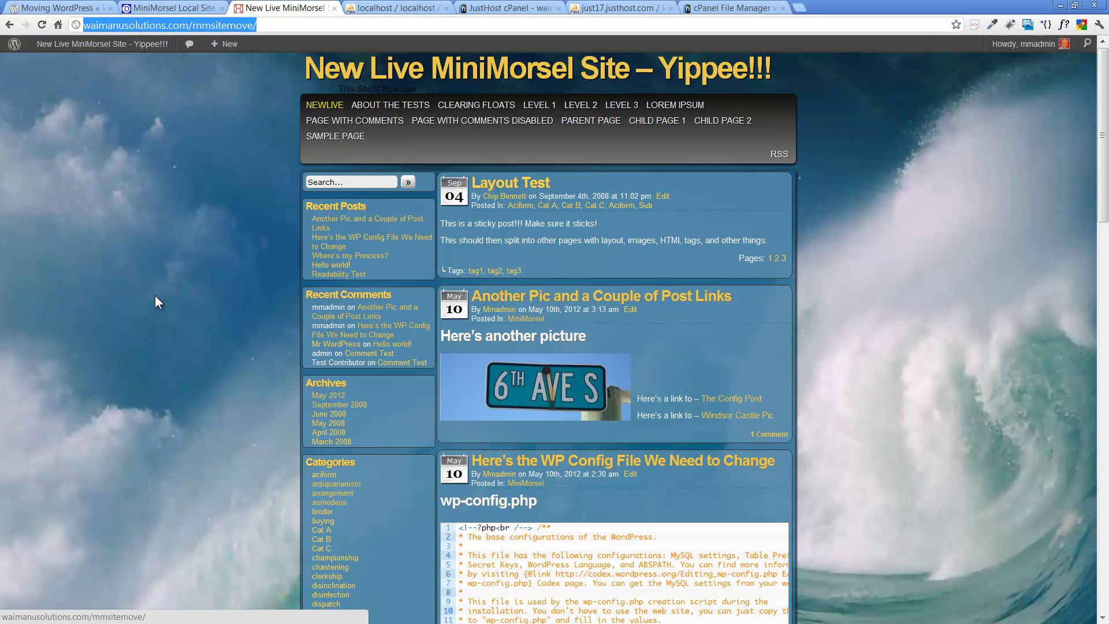
type("waimanu")
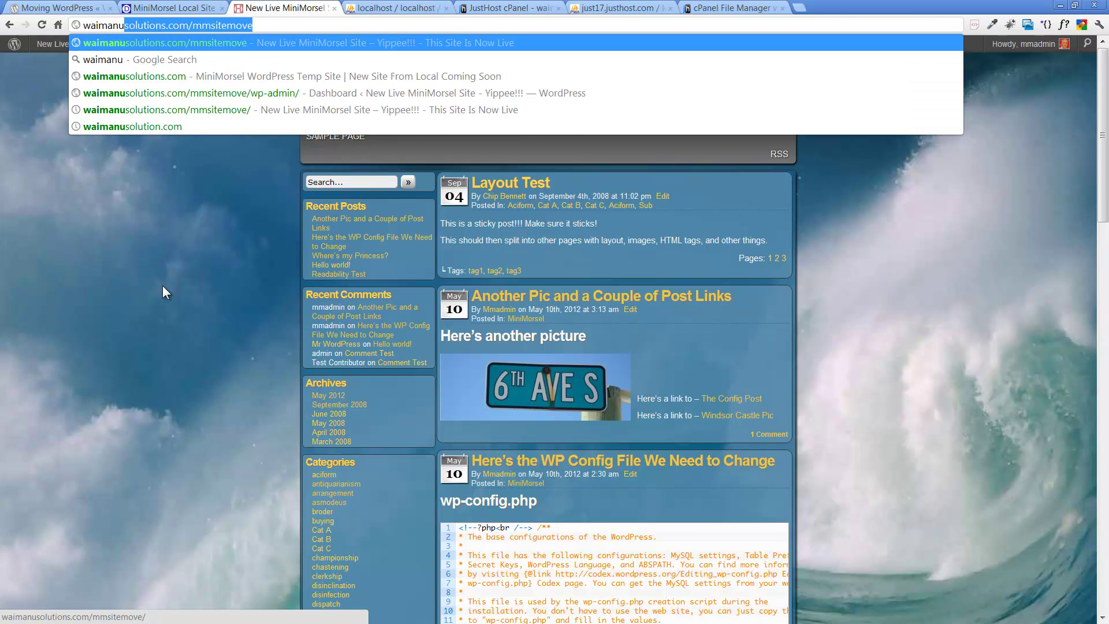
type("solutions.com")
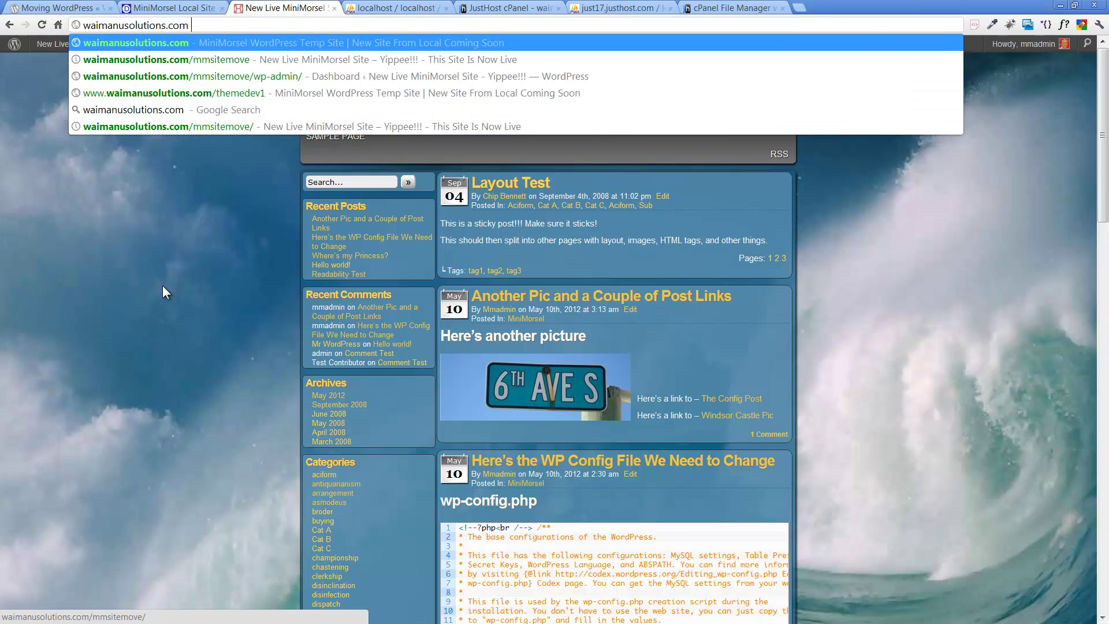
key("Return")
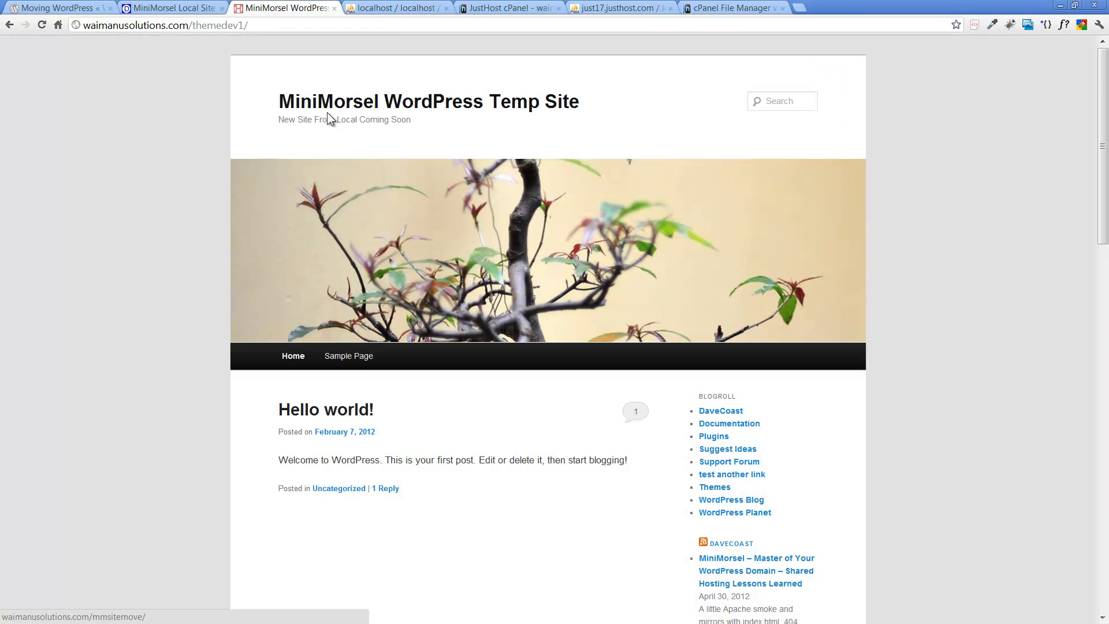
Step: Edit the address to waimanusolutions.com/mmsitemove to return to the new live site
left_click(278, 25)
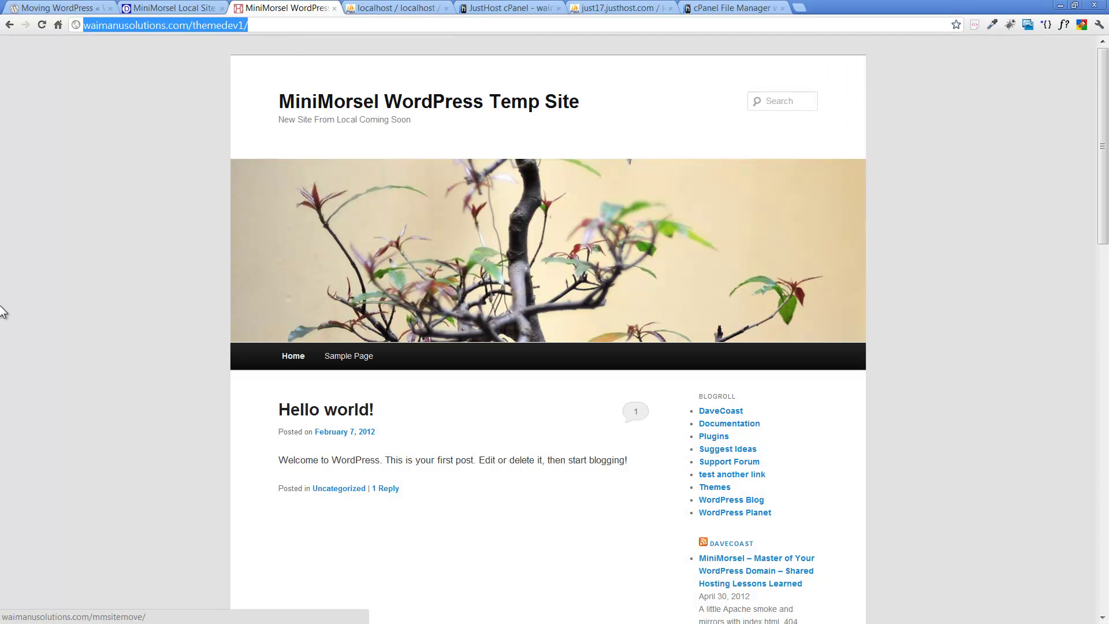
key("End")
key("BackSpace")
key("BackSpace")
key("BackSpace")
key("BackSpace")
key("BackSpace")
key("BackSpace")
key("BackSpace")
key("BackSpace")
key("BackSpace")
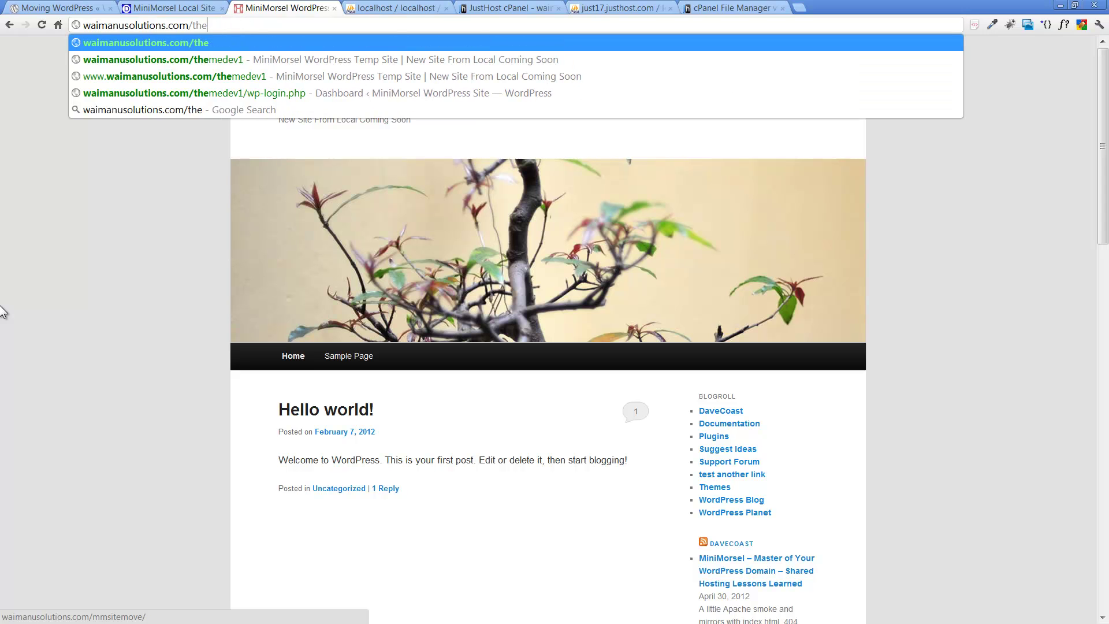
key("BackSpace")
type("mmsitemove/")
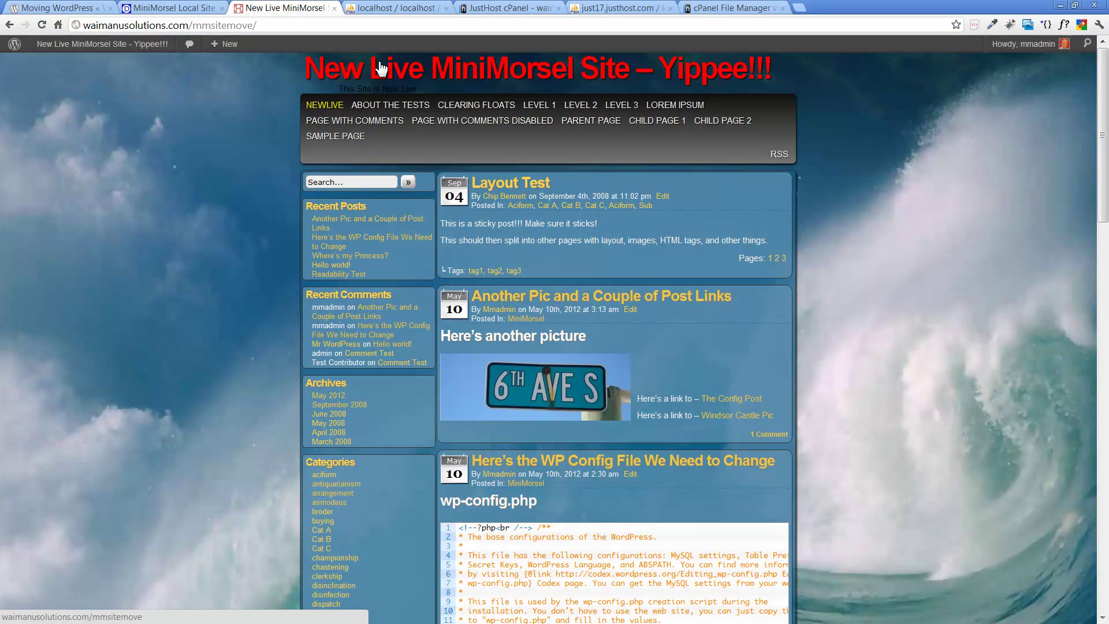
Step: In the JustHost cPanel tab, go home and open Domains > Redirects, which shows the themedev1 redirect
left_click(506, 13)
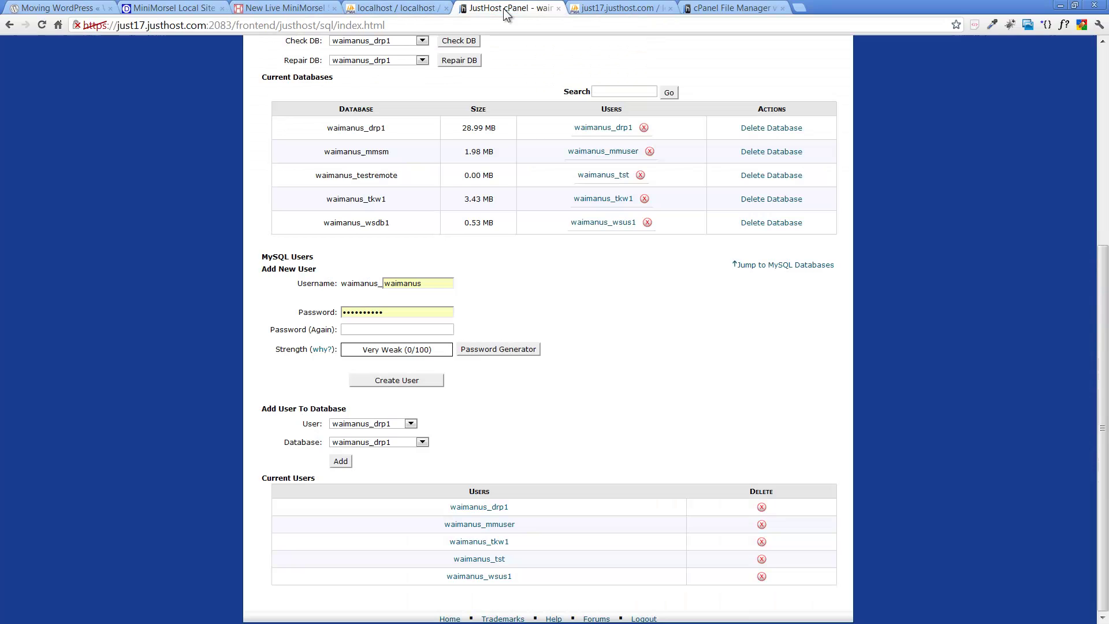
scroll(575, 301, "up", 5)
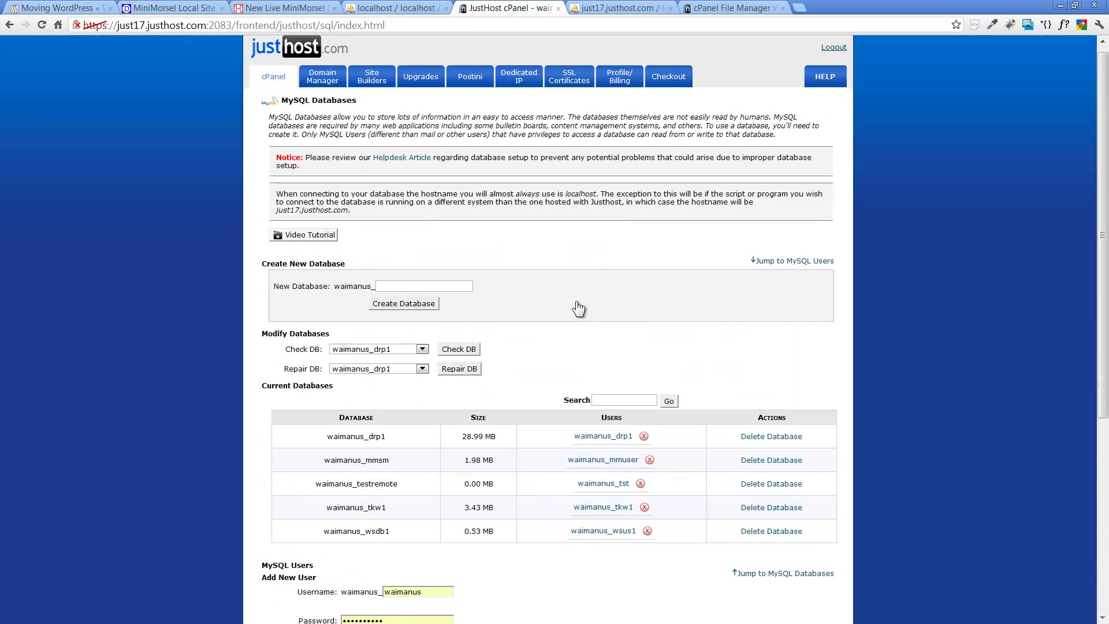
left_click(275, 92)
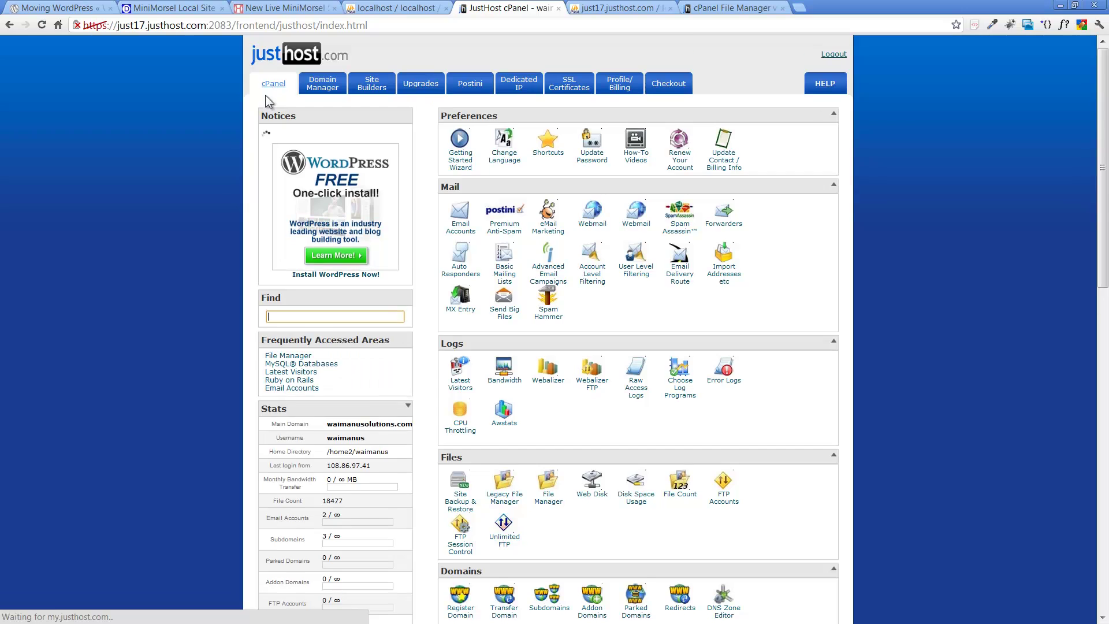
scroll(169, 169, "down", 5)
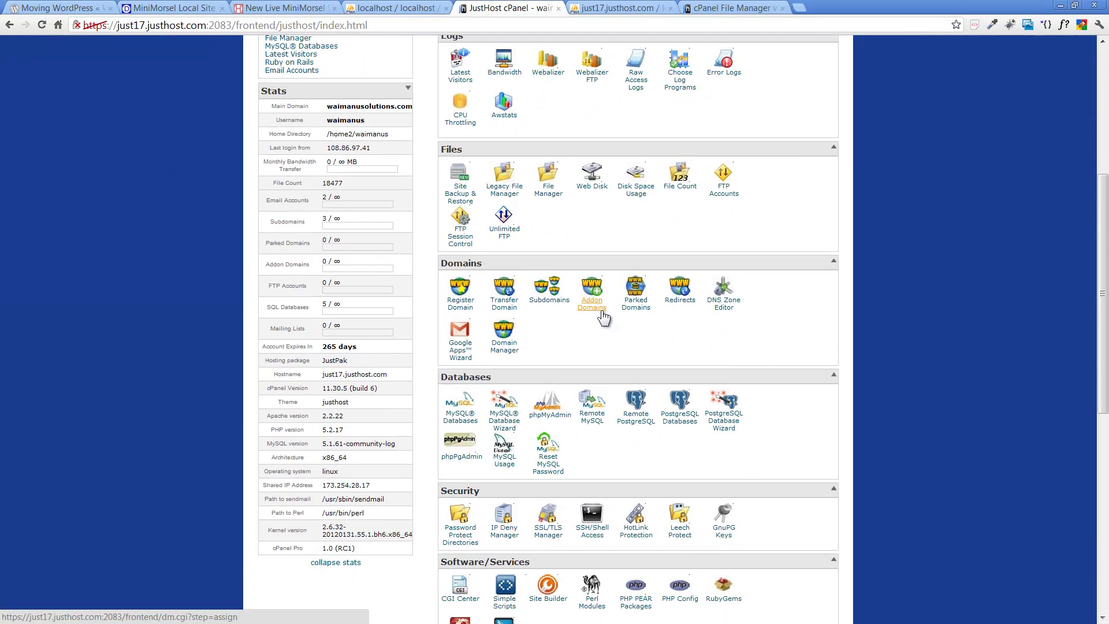
left_click(679, 306)
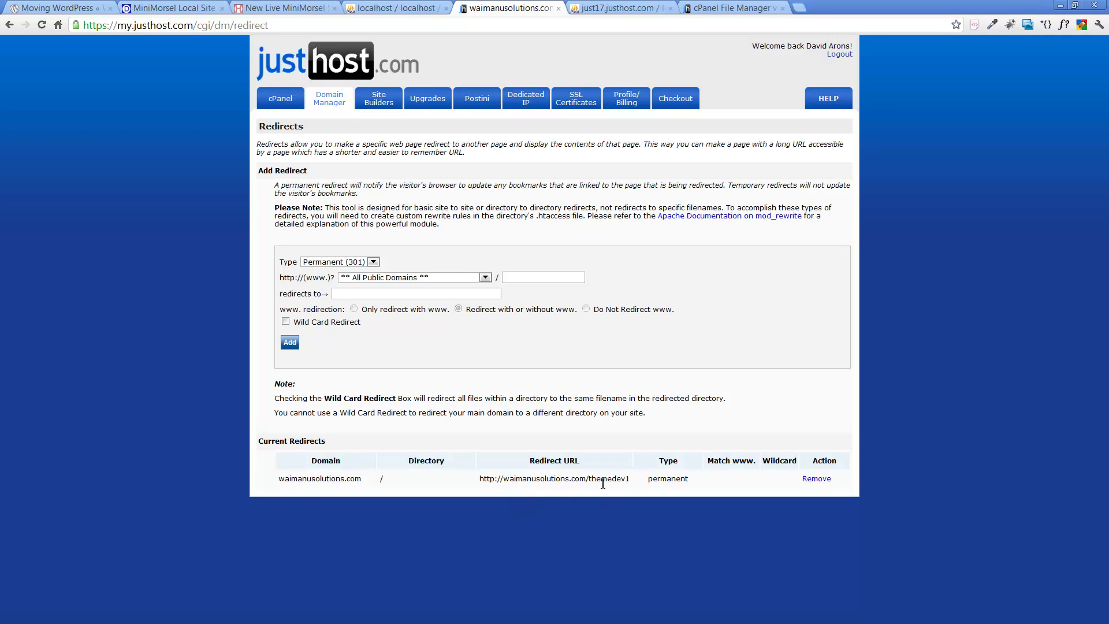
Step: Remove the root domain's existing permanent redirect to waimanusolutions.com/themedev1
left_click(816, 479)
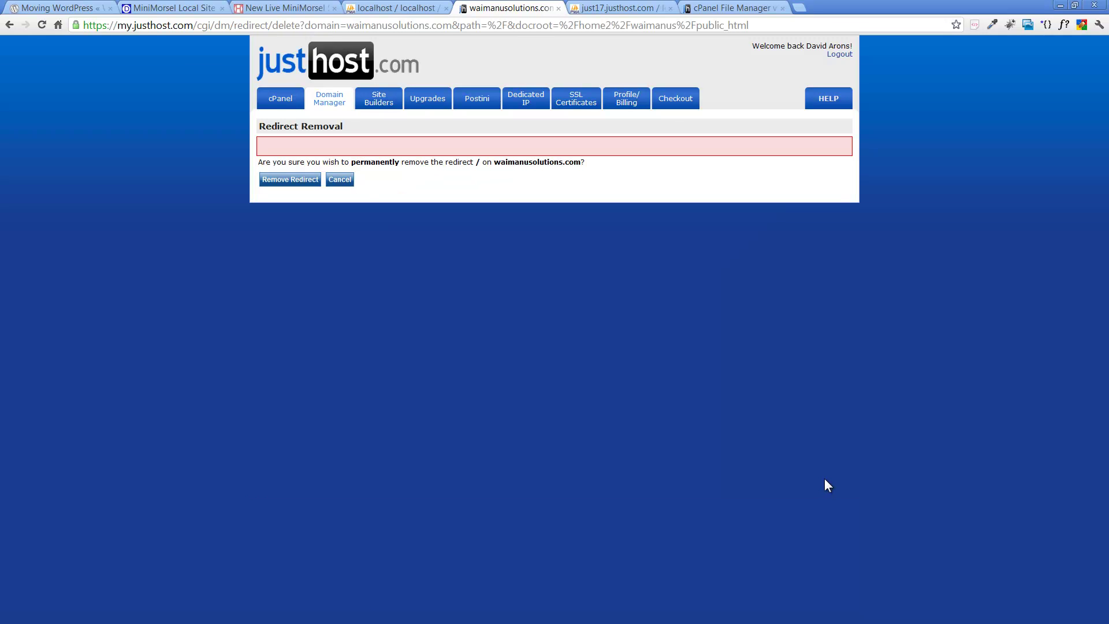
left_click(297, 180)
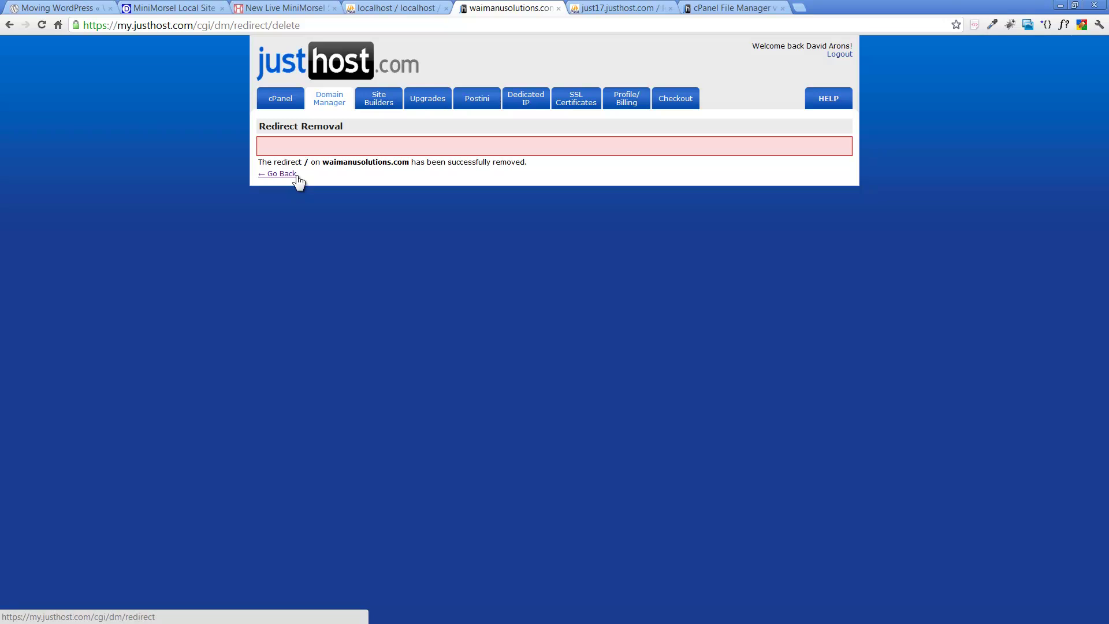
left_click(293, 178)
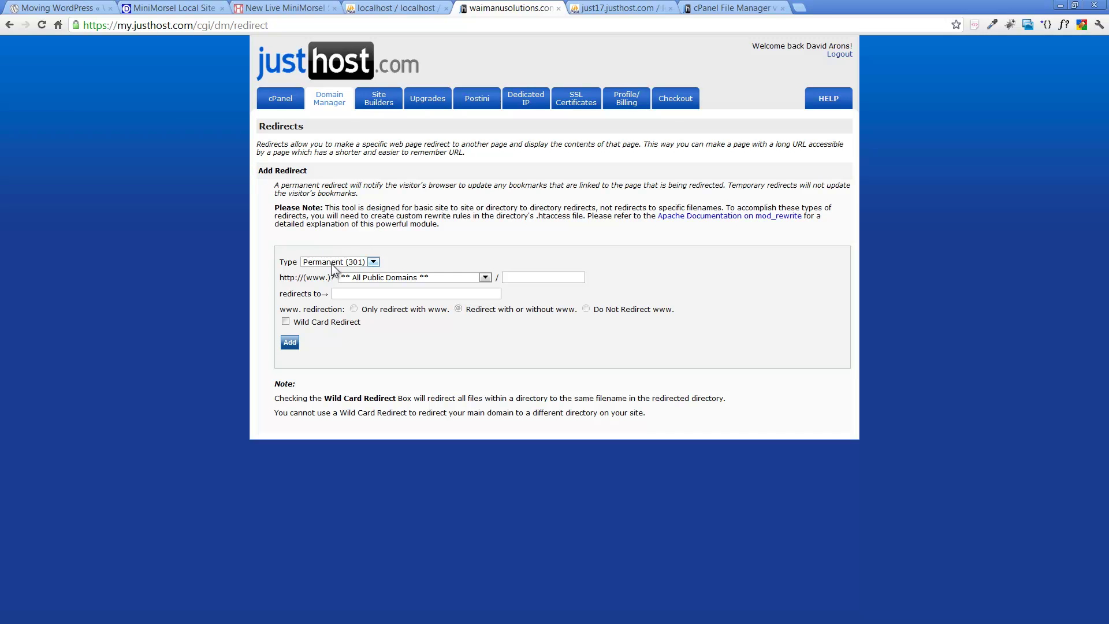
left_click(484, 277)
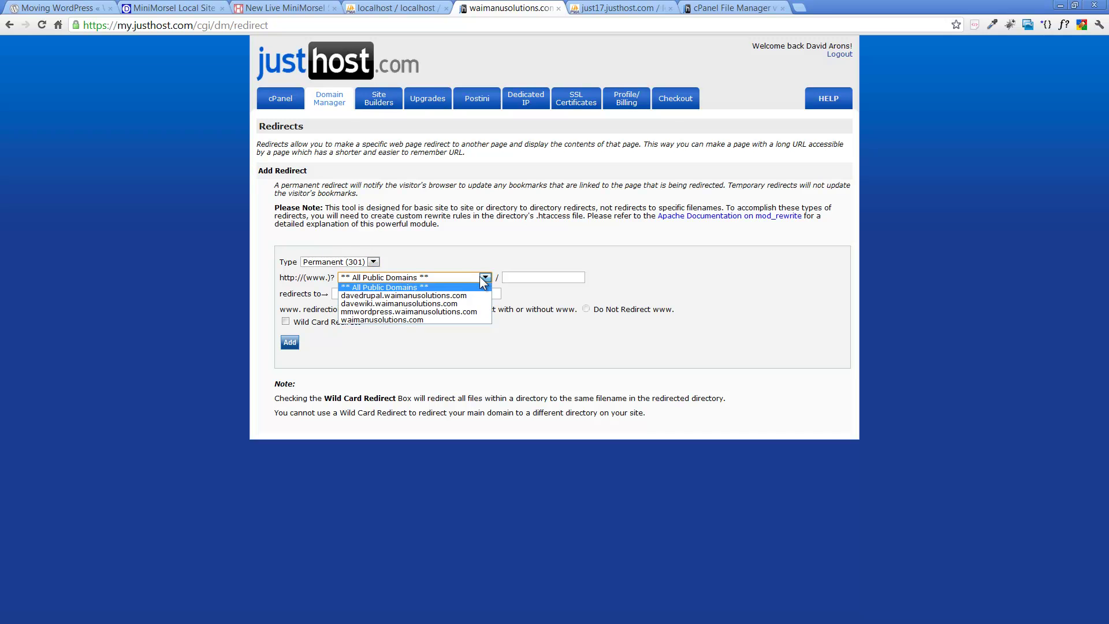
left_click(445, 319)
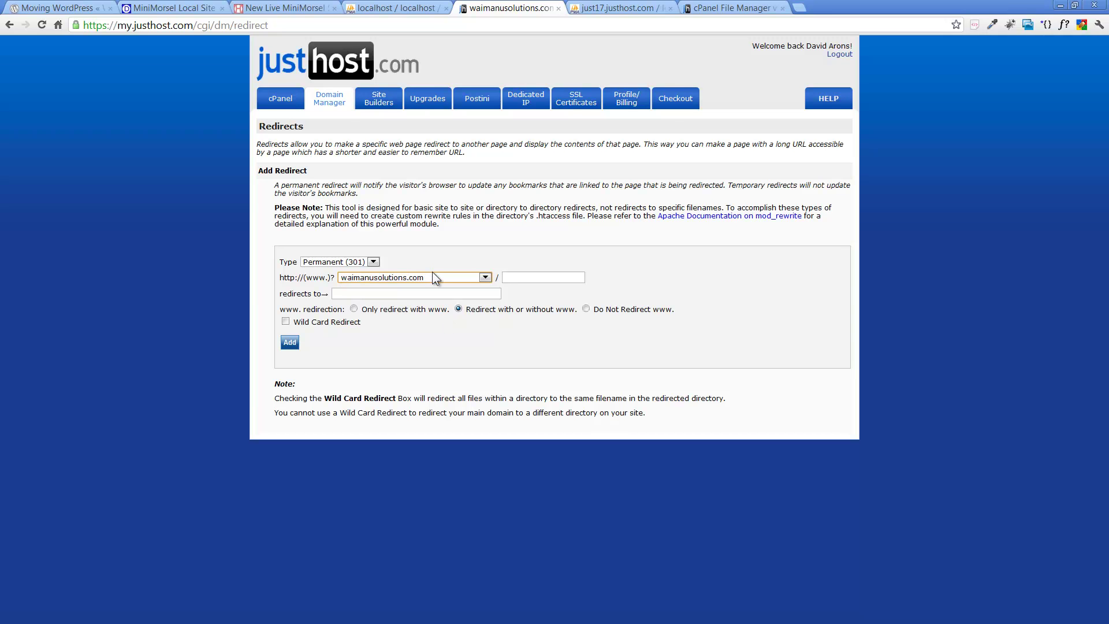
left_click(423, 295)
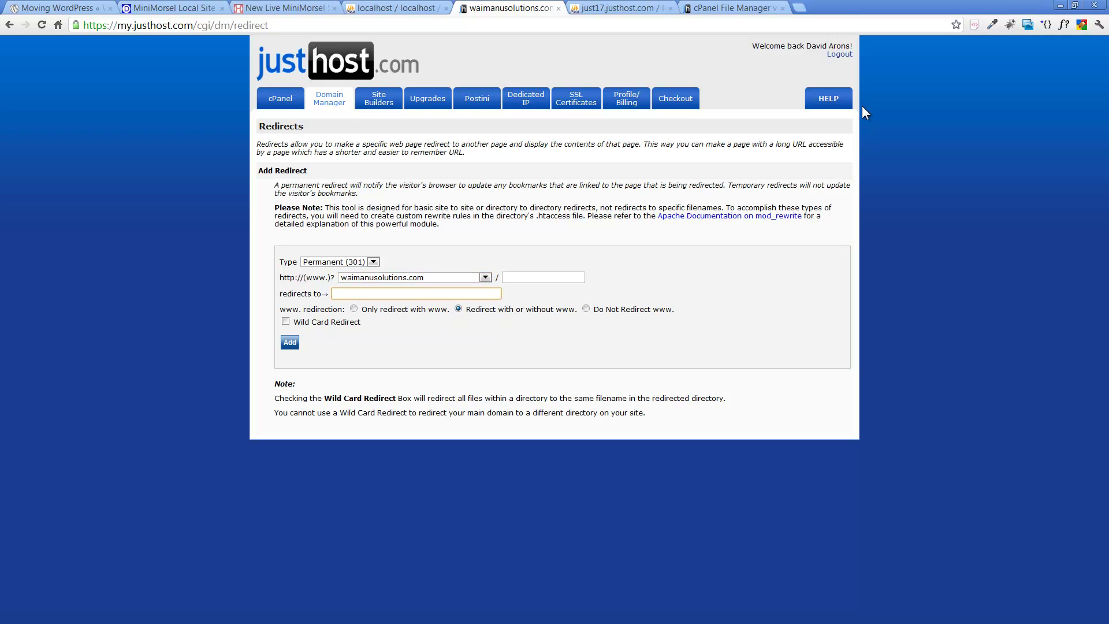
type("htt")
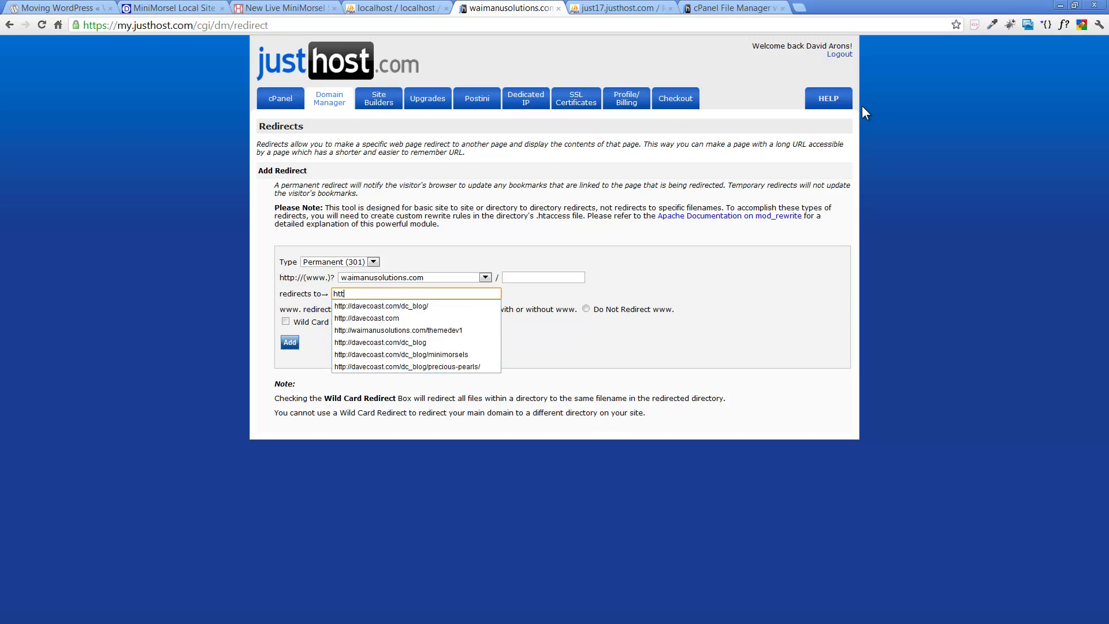
key("Down")
key("Down")
key("Down")
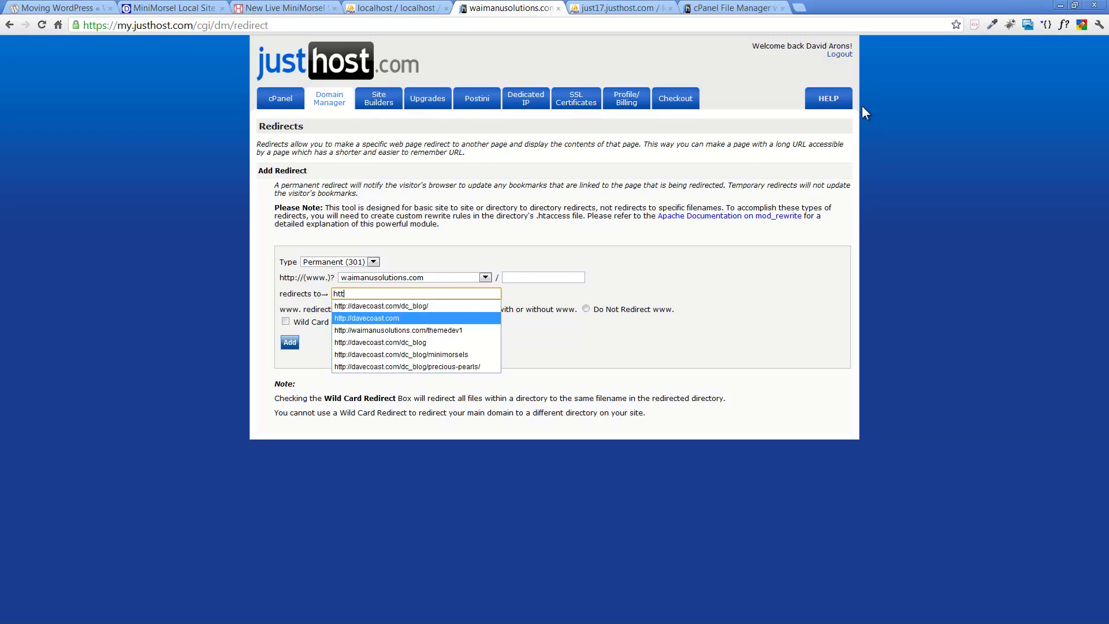
key("Return")
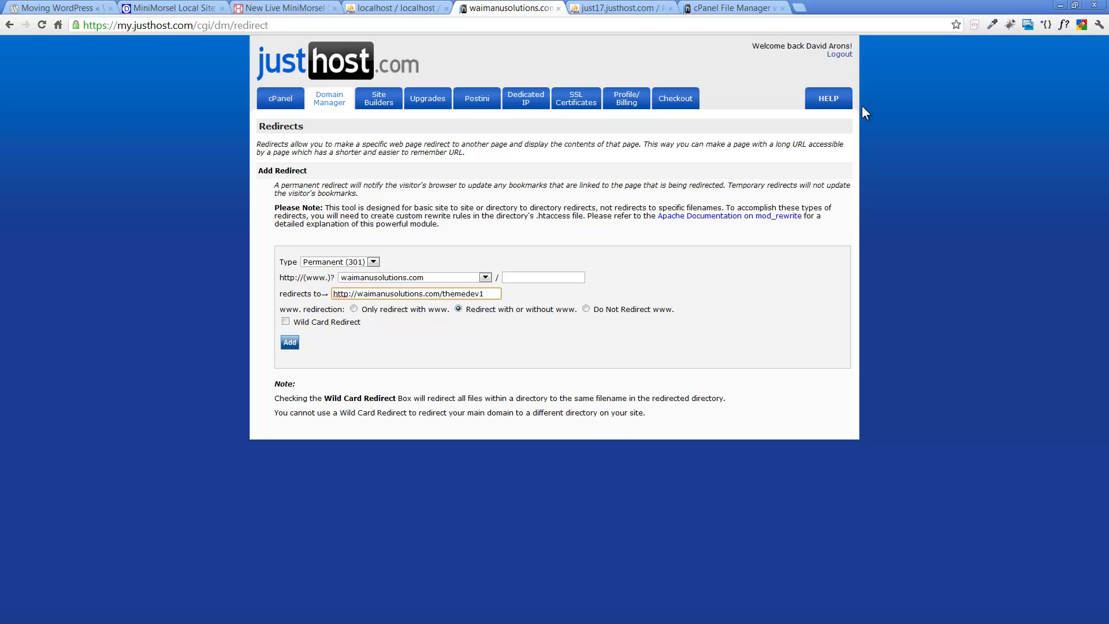
key("BackSpace")
key("BackSpace")
key("BackSpace")
key("BackSpace")
key("BackSpace")
key("BackSpace")
key("BackSpace")
key("BackSpace")
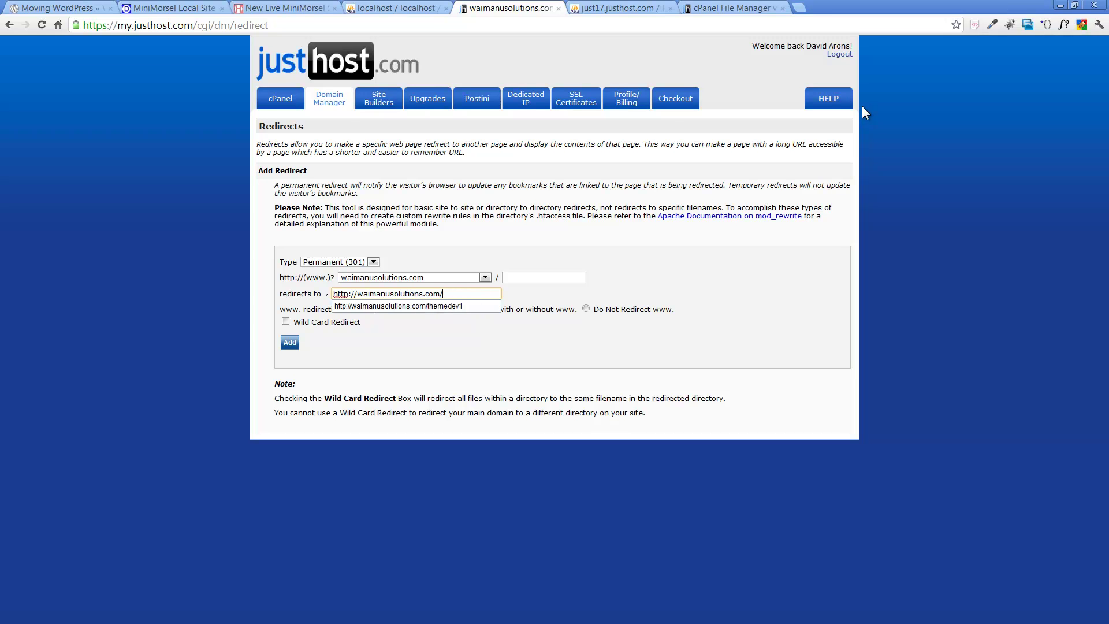
type("mmsitemove")
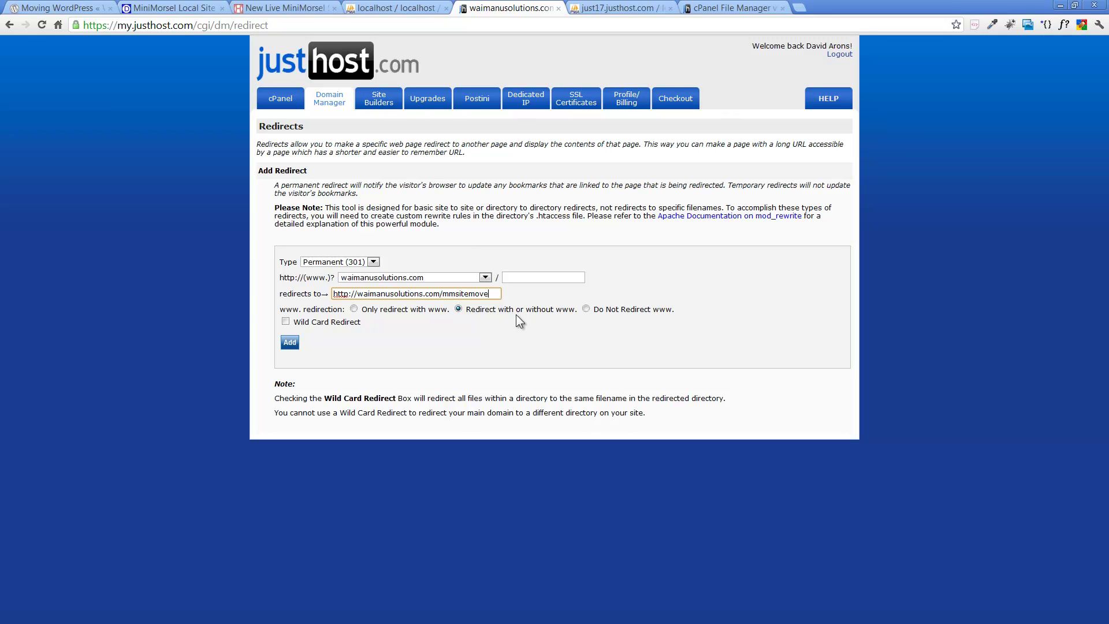
left_click(290, 344)
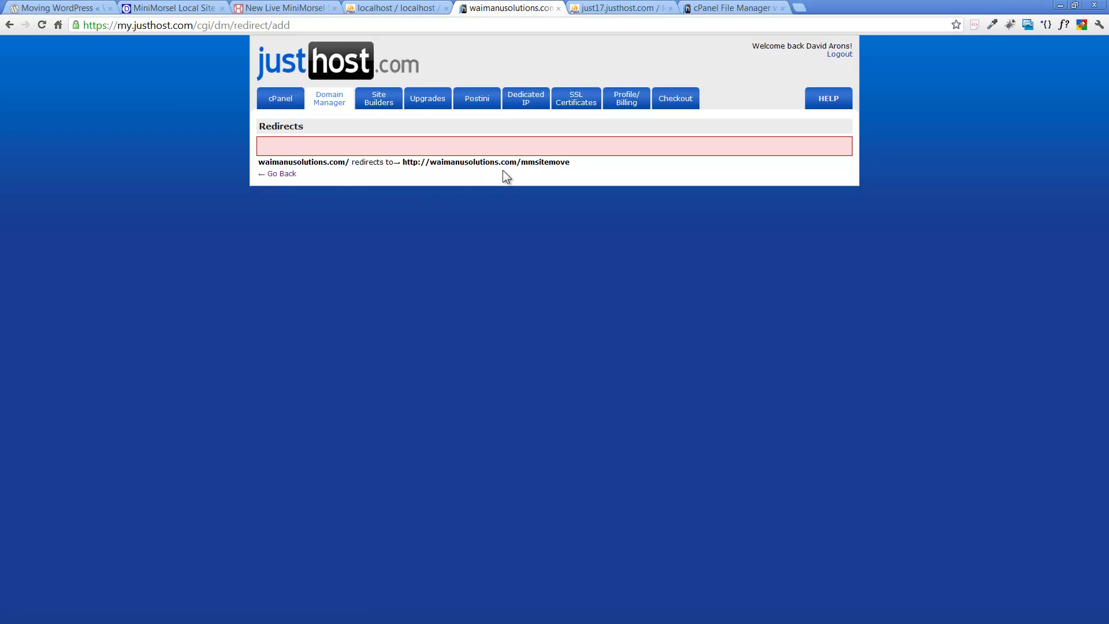
left_click(282, 176)
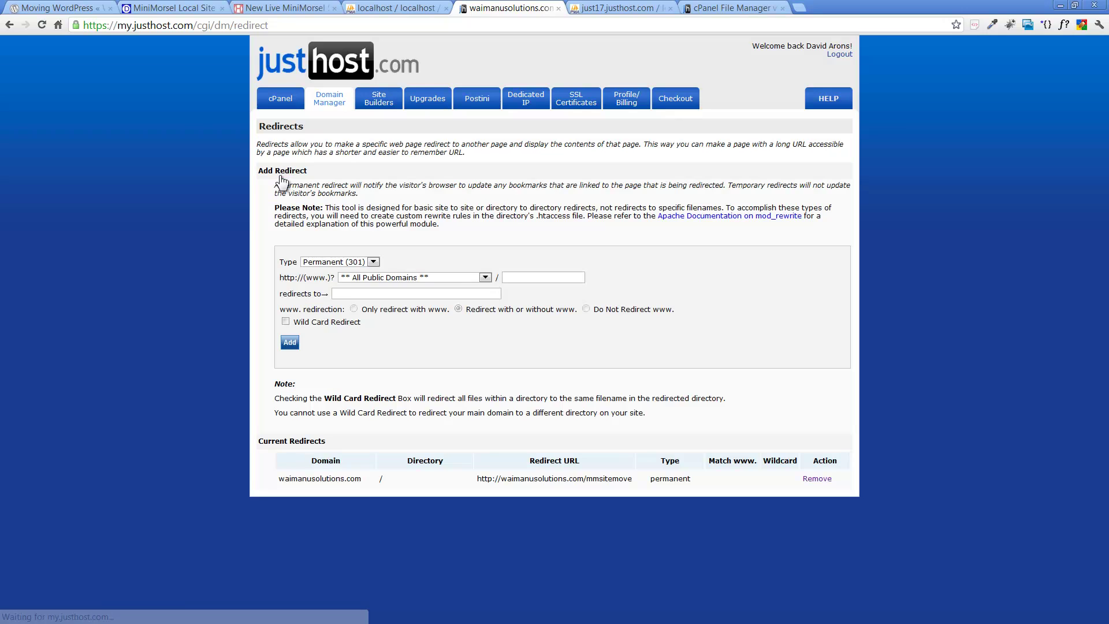
Step: On the live site tab, enter waimanusolutions.com in the address bar to test the redirect
left_click(256, 8)
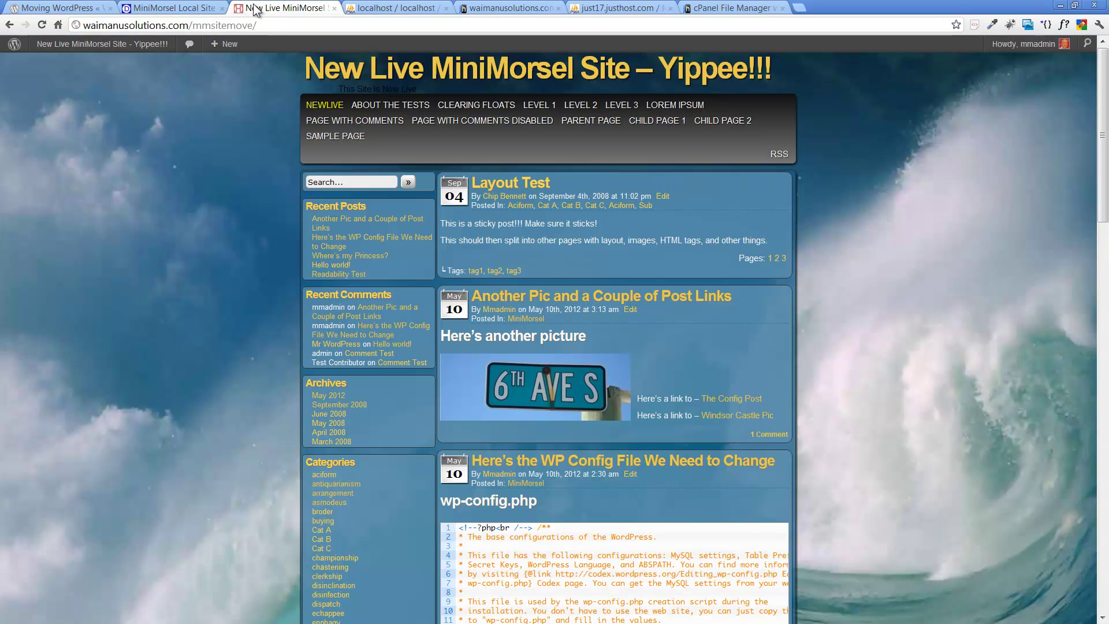
left_click(264, 25)
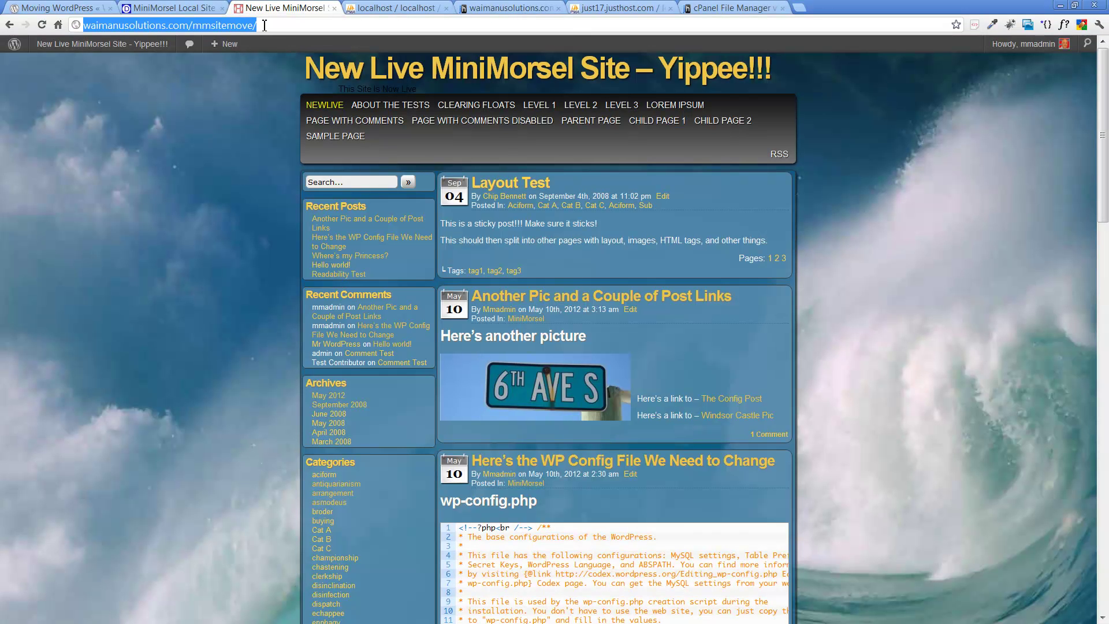
type("waimanu")
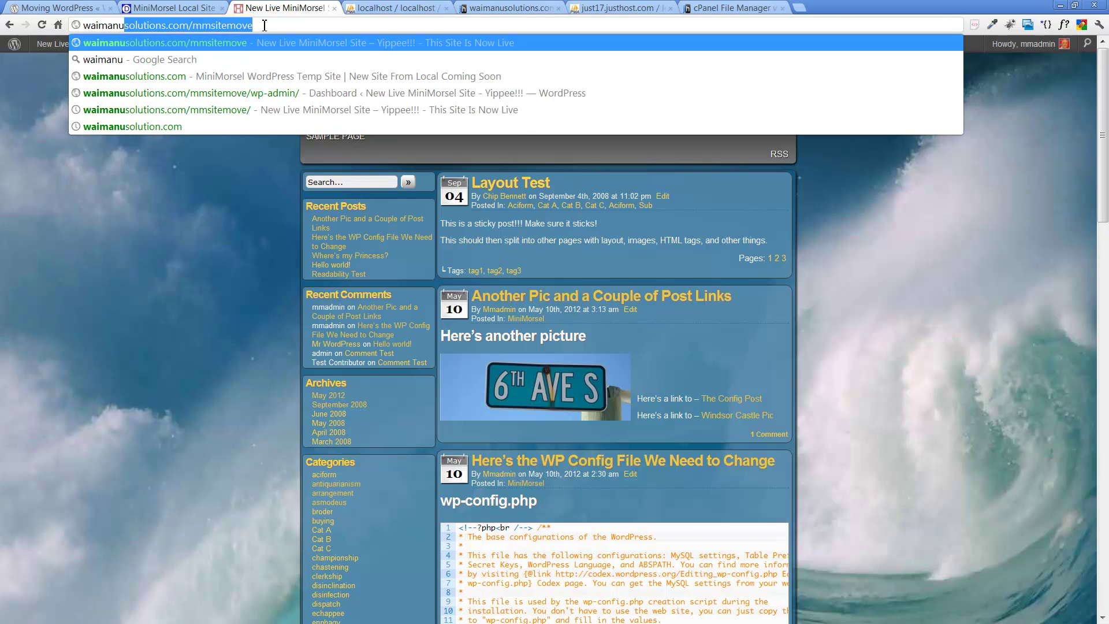
type("soluti")
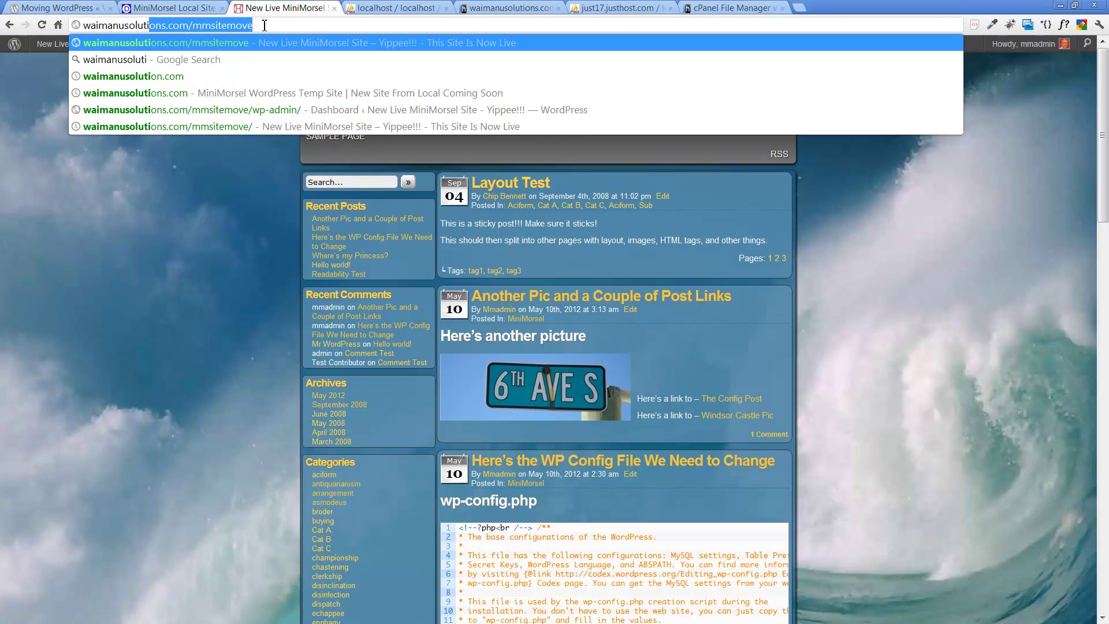
type("ons.com")
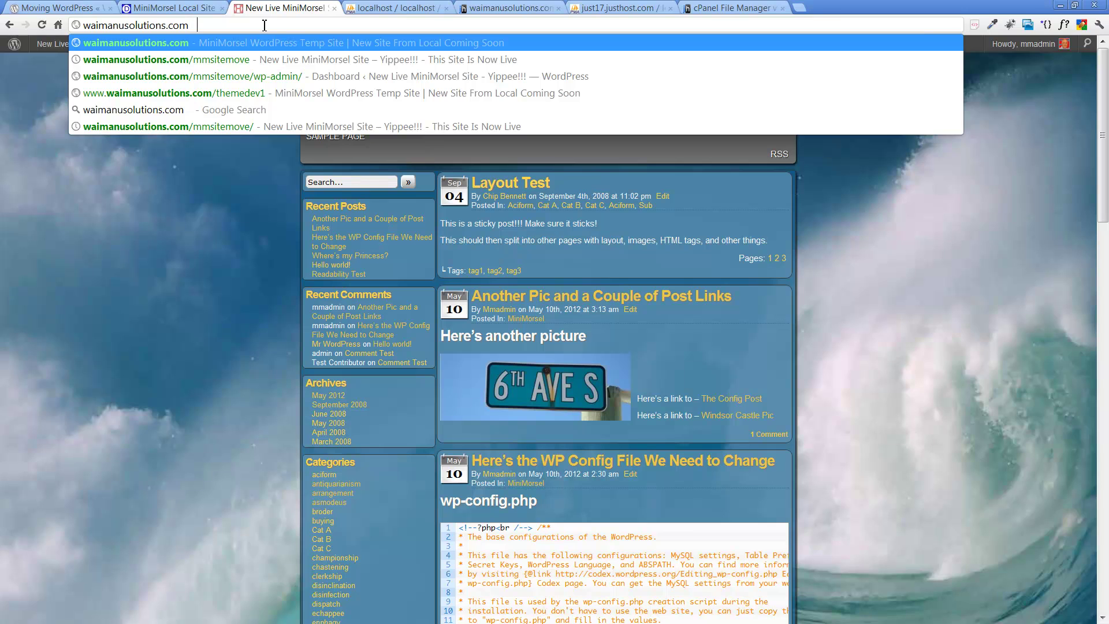
key("Return")
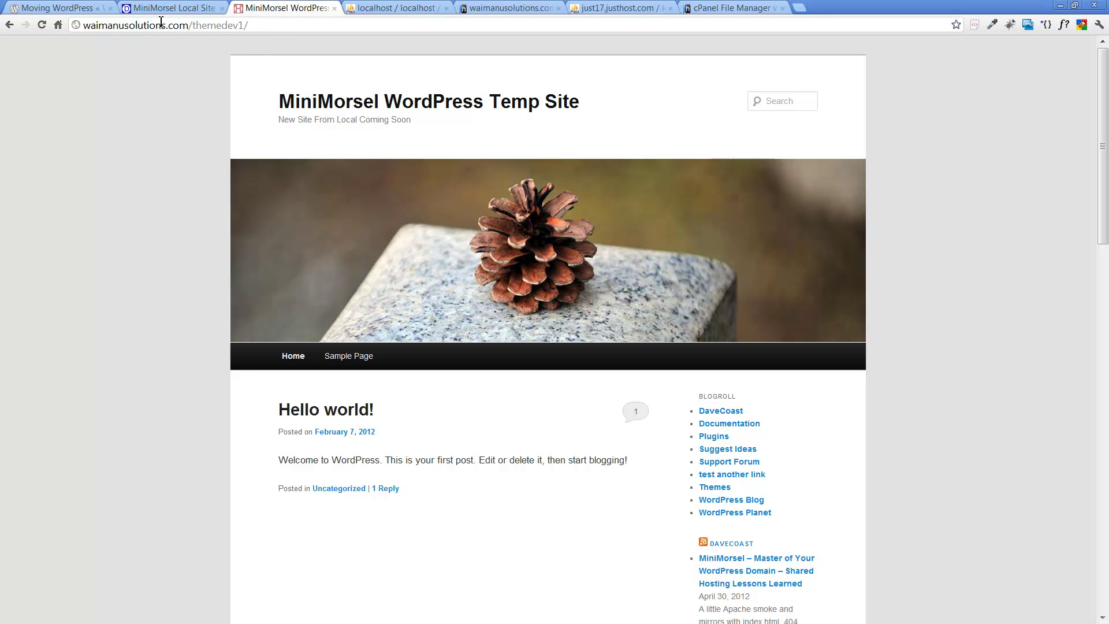
Step: Trim the address back to the bare root domain and reload until it lands on /mmsitemove/
left_click(261, 29)
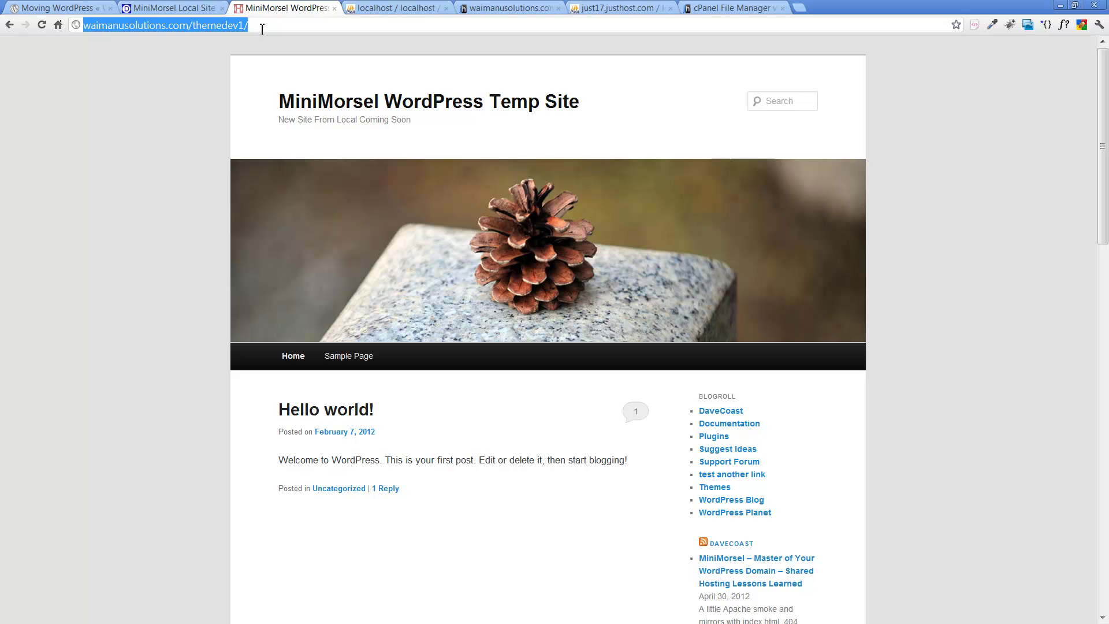
key("End")
key("BackSpace")
key("BackSpace")
key("BackSpace")
key("BackSpace")
key("BackSpace")
key("BackSpace")
key("BackSpace")
key("BackSpace")
key("BackSpace")
key("BackSpace")
key("BackSpace")
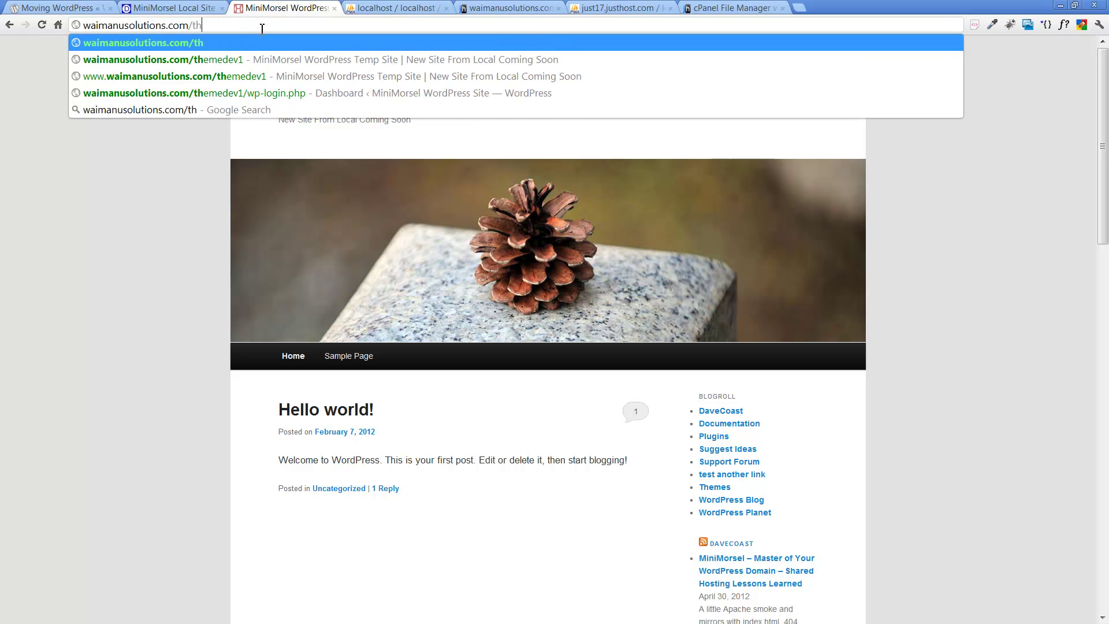
left_click(37, 27)
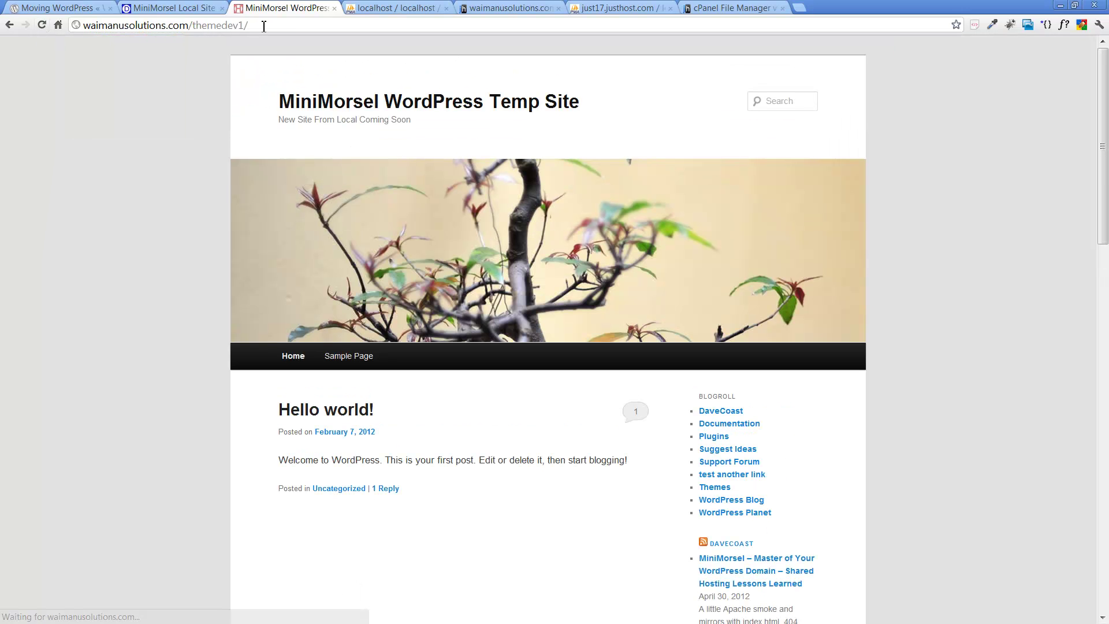
left_click(263, 26)
left_click(264, 27)
key("BackSpace")
key("BackSpace")
key("BackSpace")
key("BackSpace")
key("BackSpace")
key("BackSpace")
key("BackSpace")
key("BackSpace")
key("BackSpace")
key("BackSpace")
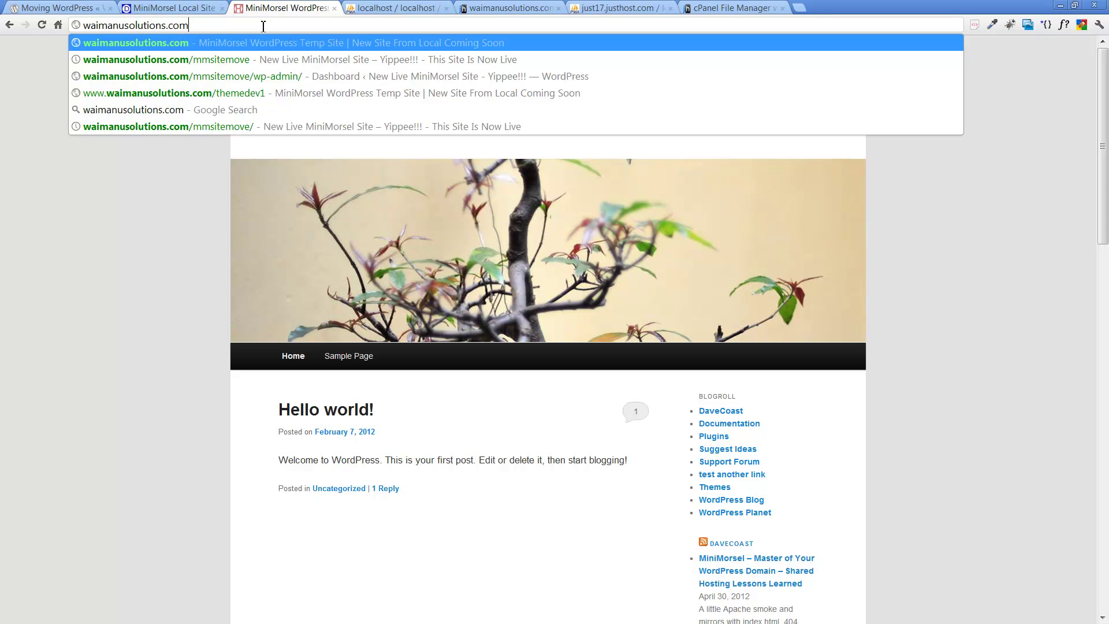
key("Return")
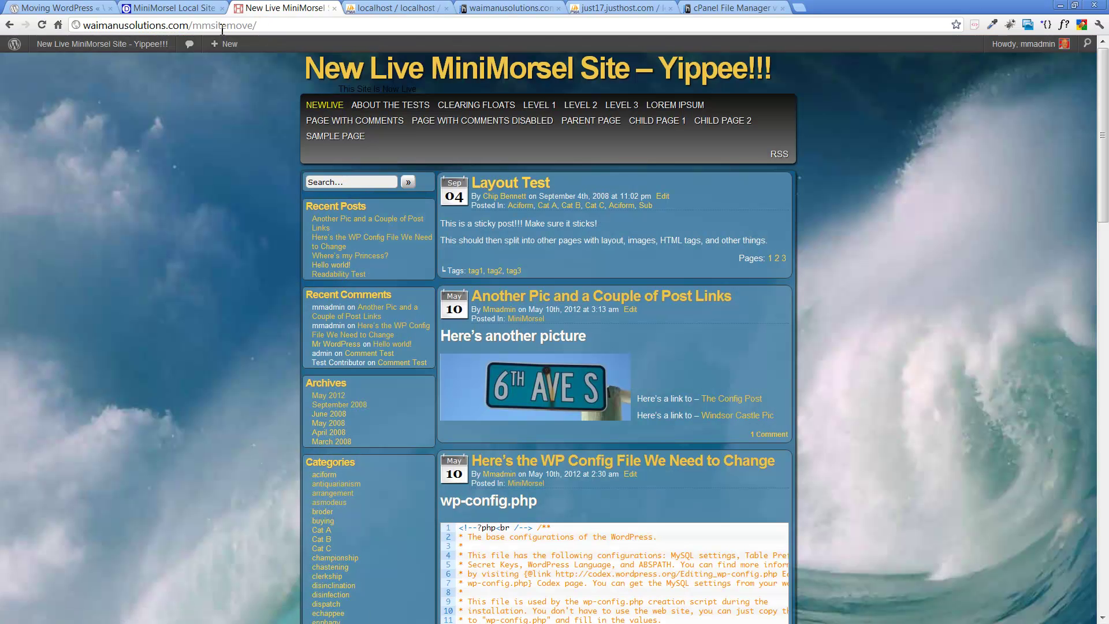
left_click(44, 26)
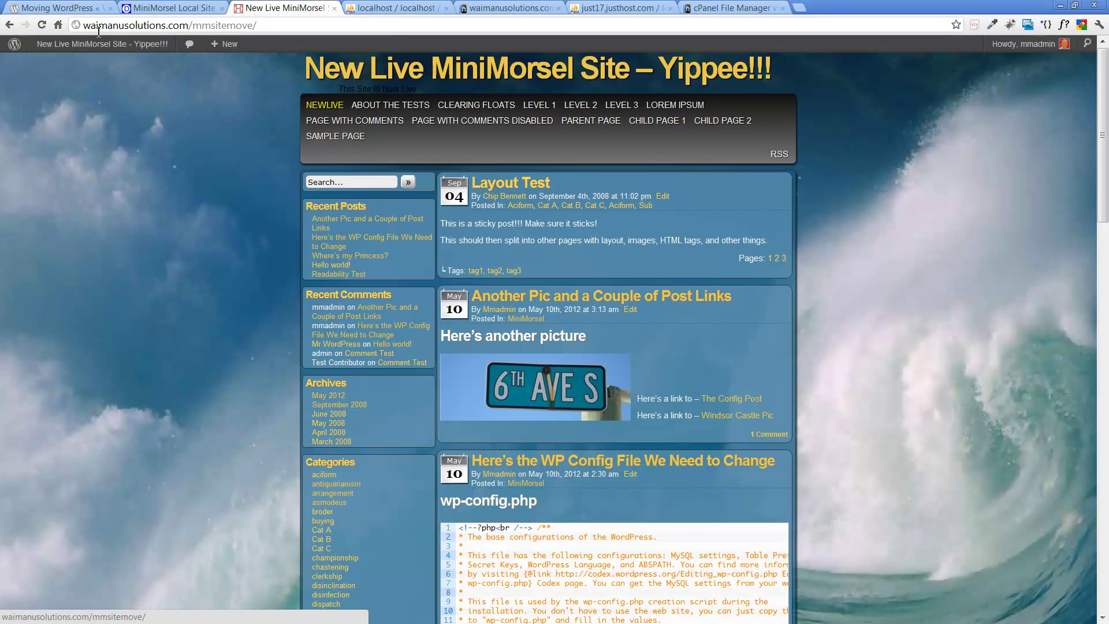
mouse_move(100, 53)
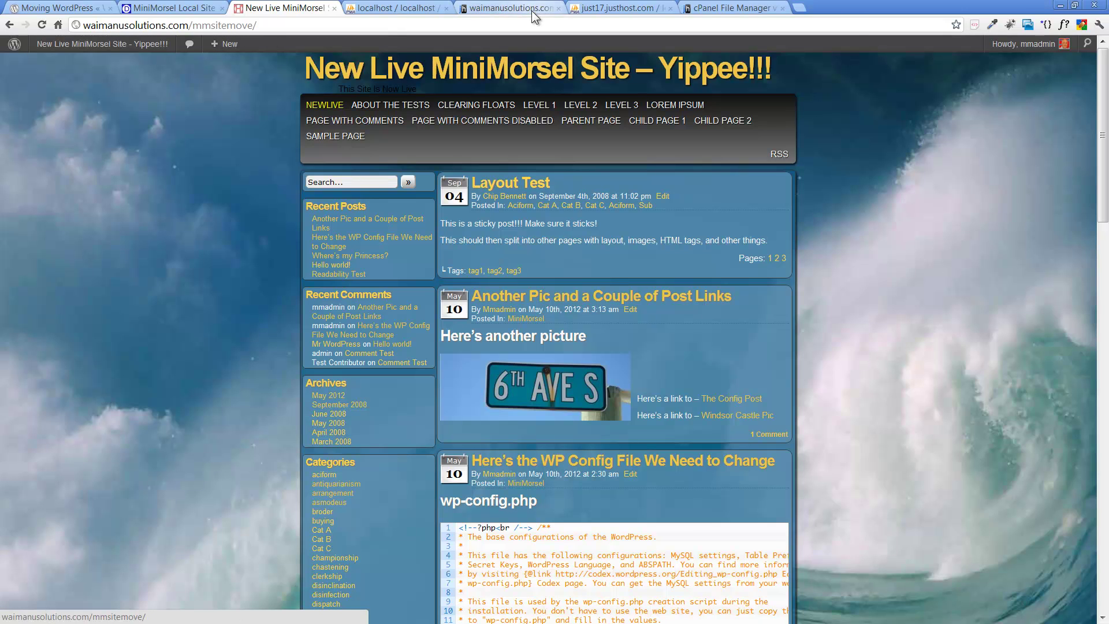
Step: Load waimanusolutions.com to verify the redirect, then open the live site's Layout Test post
left_click(706, 9)
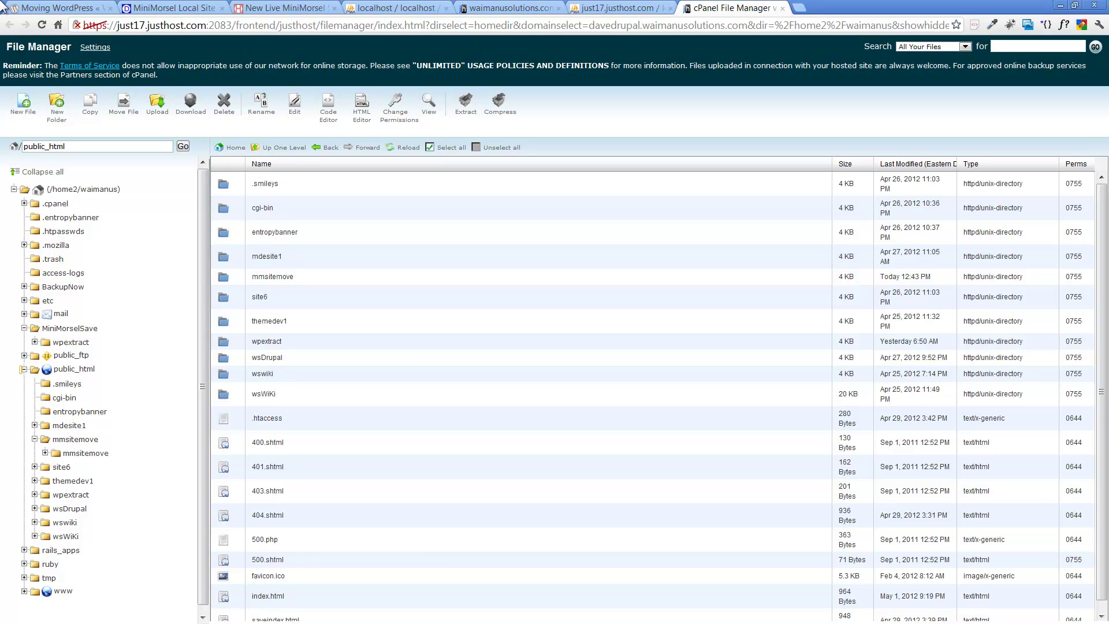
left_click(159, 26)
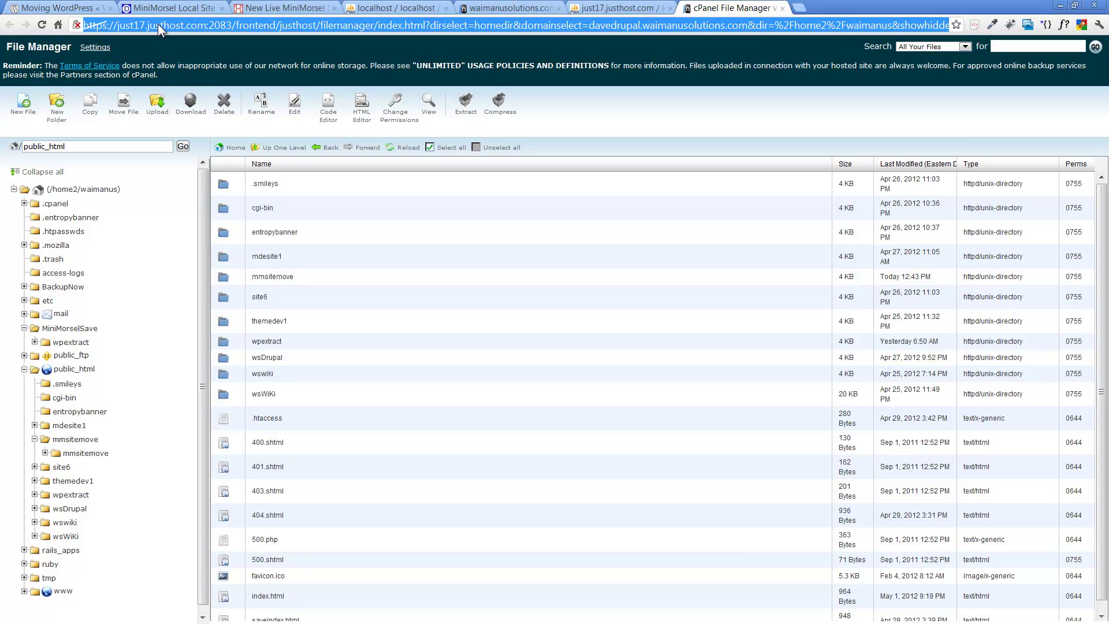
type("waimanusolutions.com")
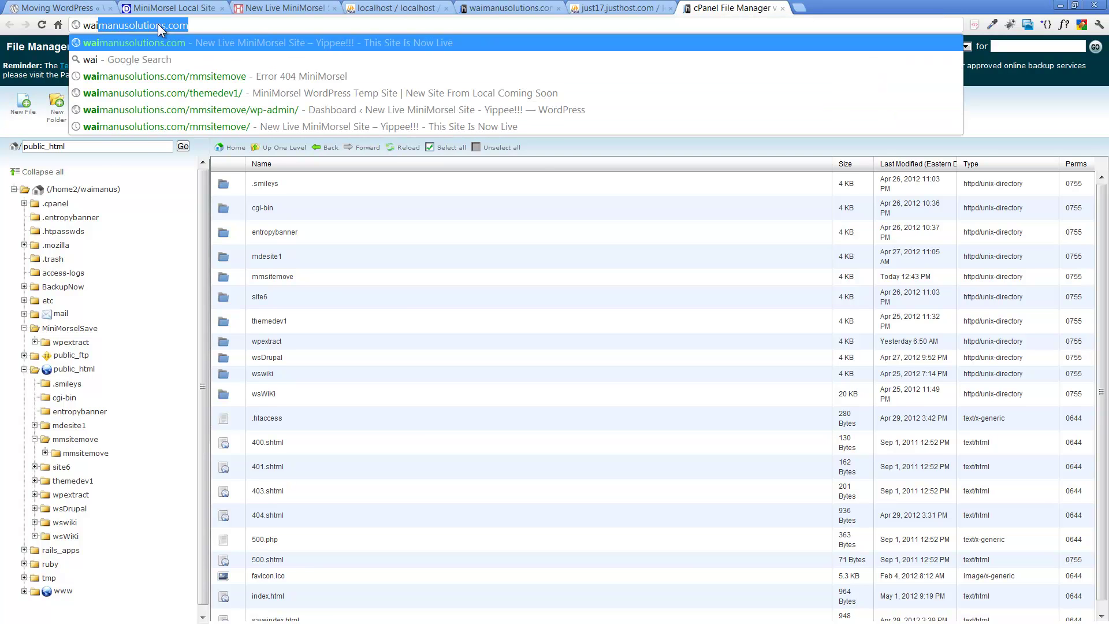
key("End")
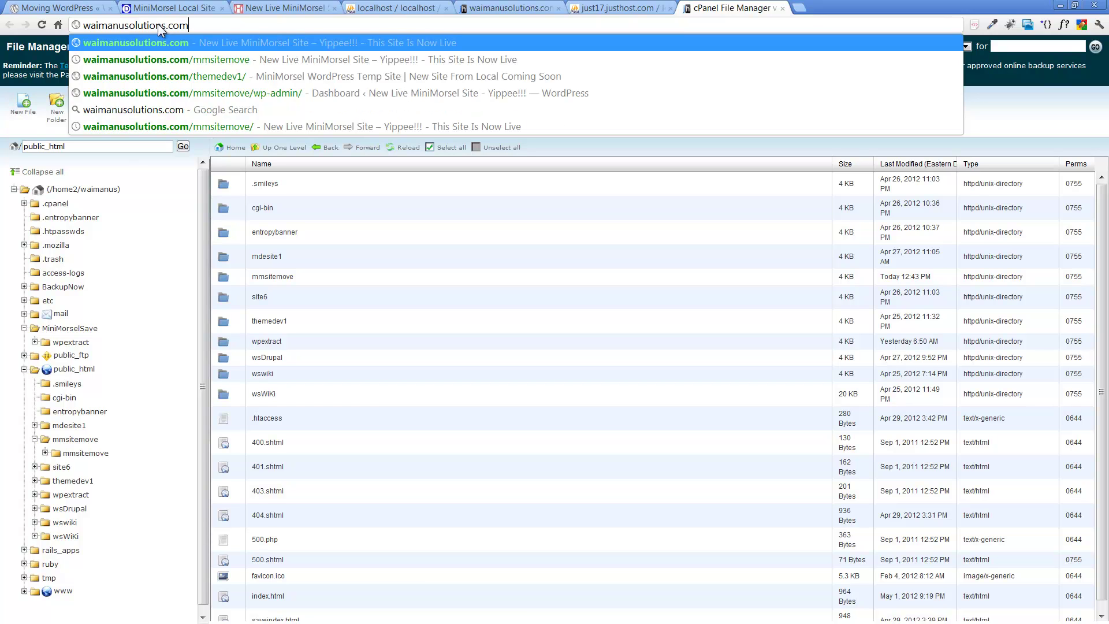
key("Return")
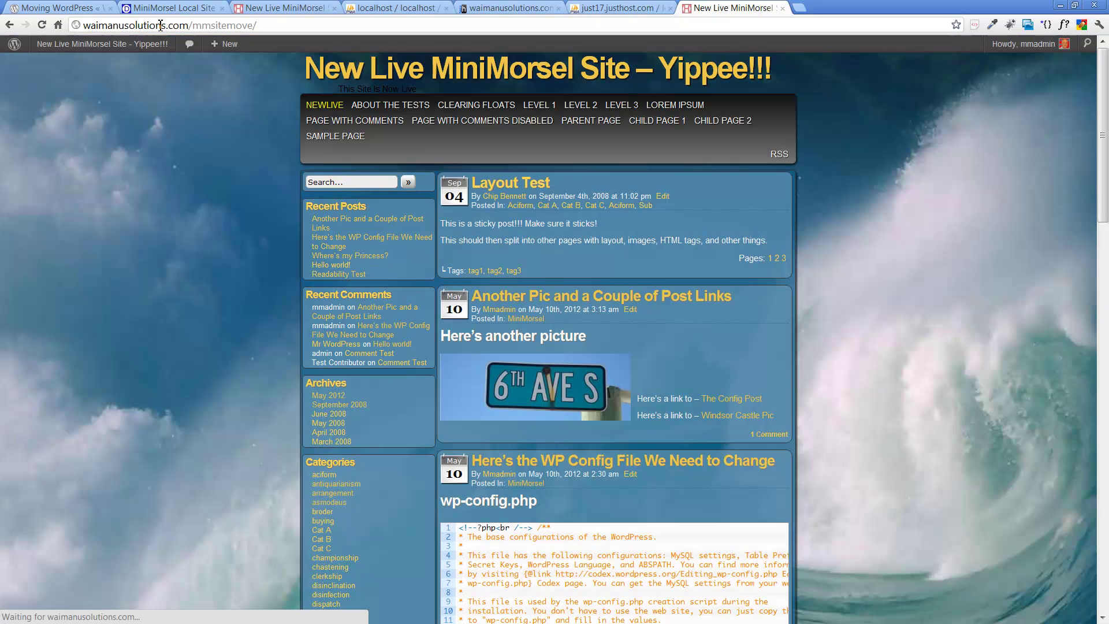
left_click(360, 77)
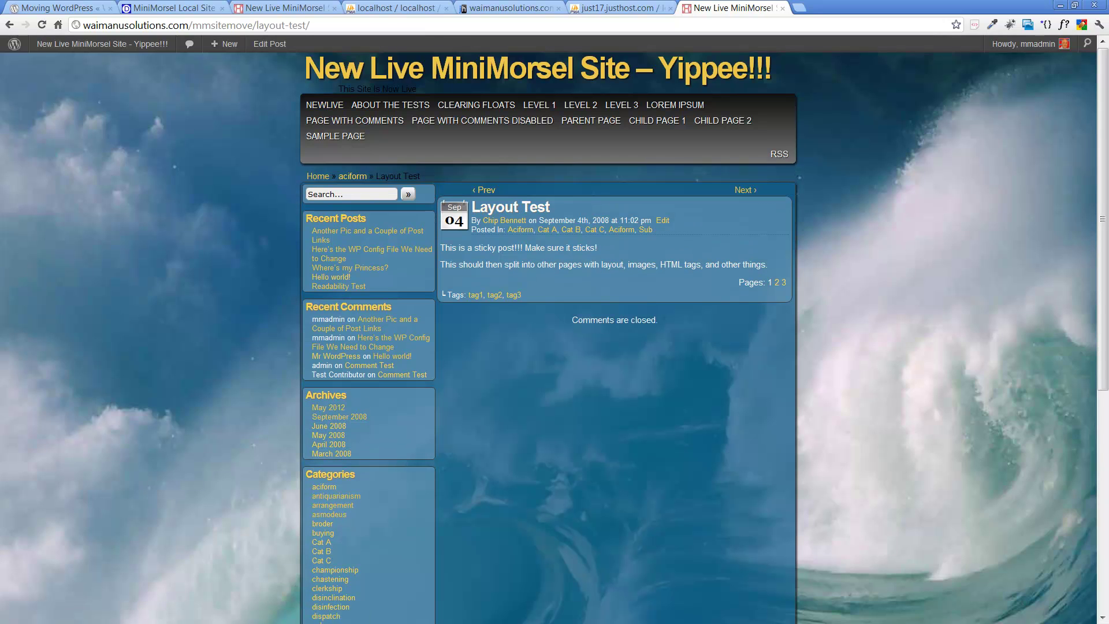
Step: Return to MoveMySite.txt in Notepad++ and place the cursor at the Post Content step
key("alt+Tab")
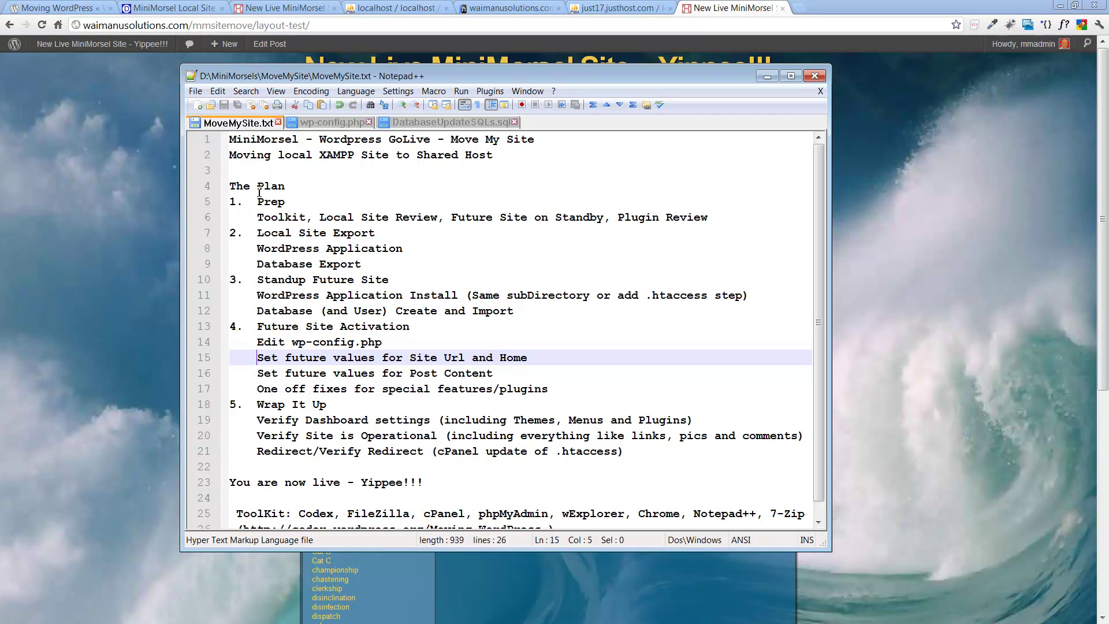
left_click(435, 368)
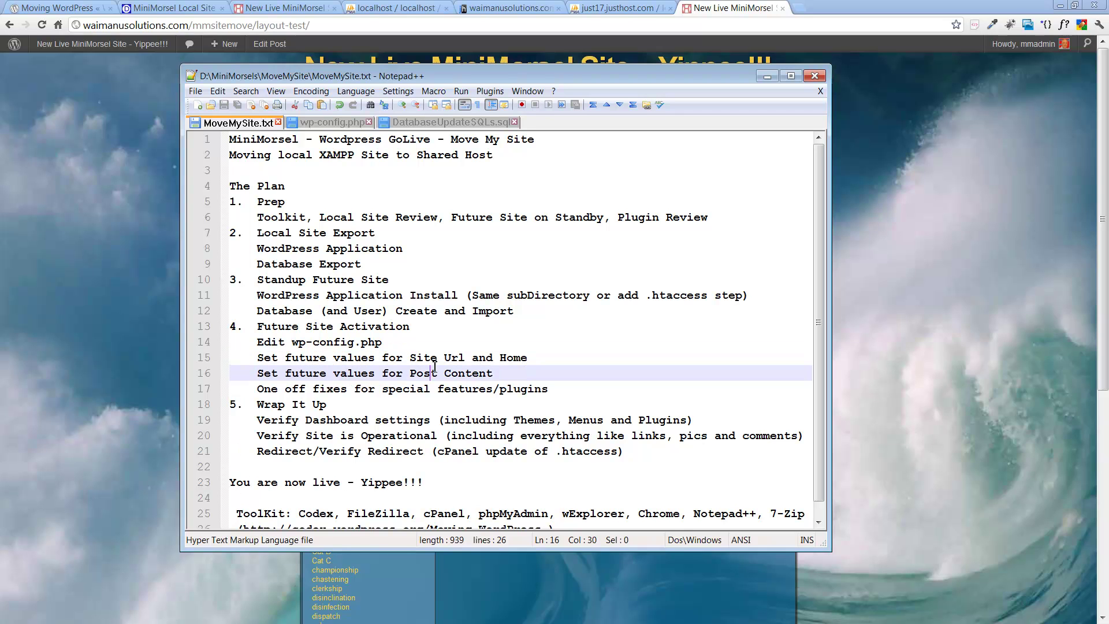